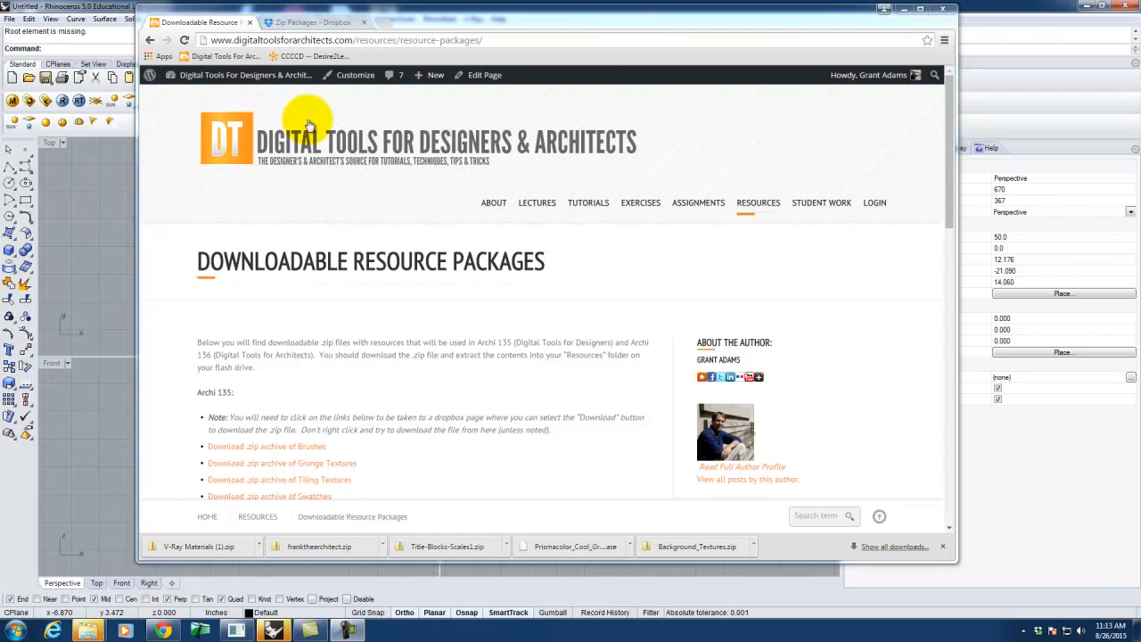
- Minimize Chrome and maximize Rhino's Perspective viewport to fill the workspace
click(1013, 5)
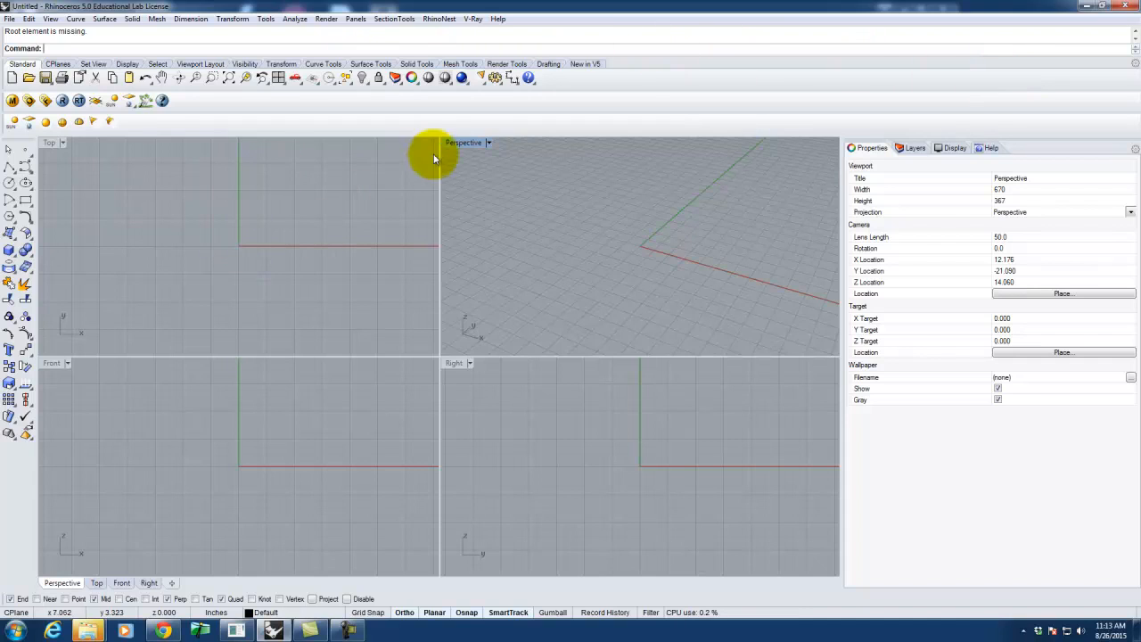
double_click(462, 145)
- Draw a box solid in Perspective from two base corners and a height
scroll(416, 388, down, 5)
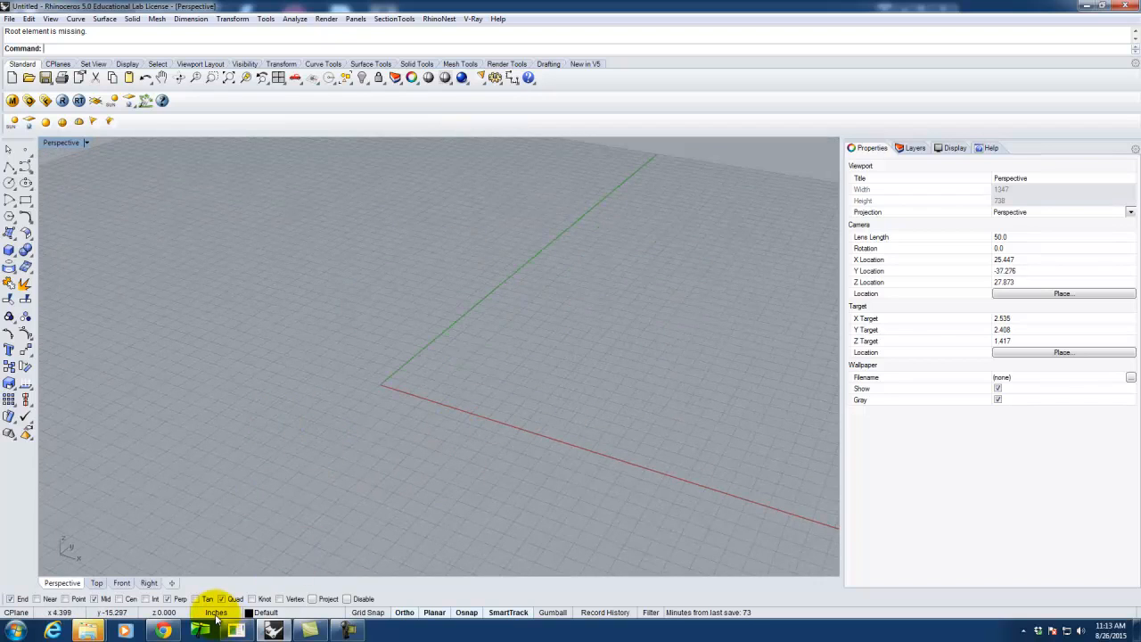
click(9, 256)
click(357, 347)
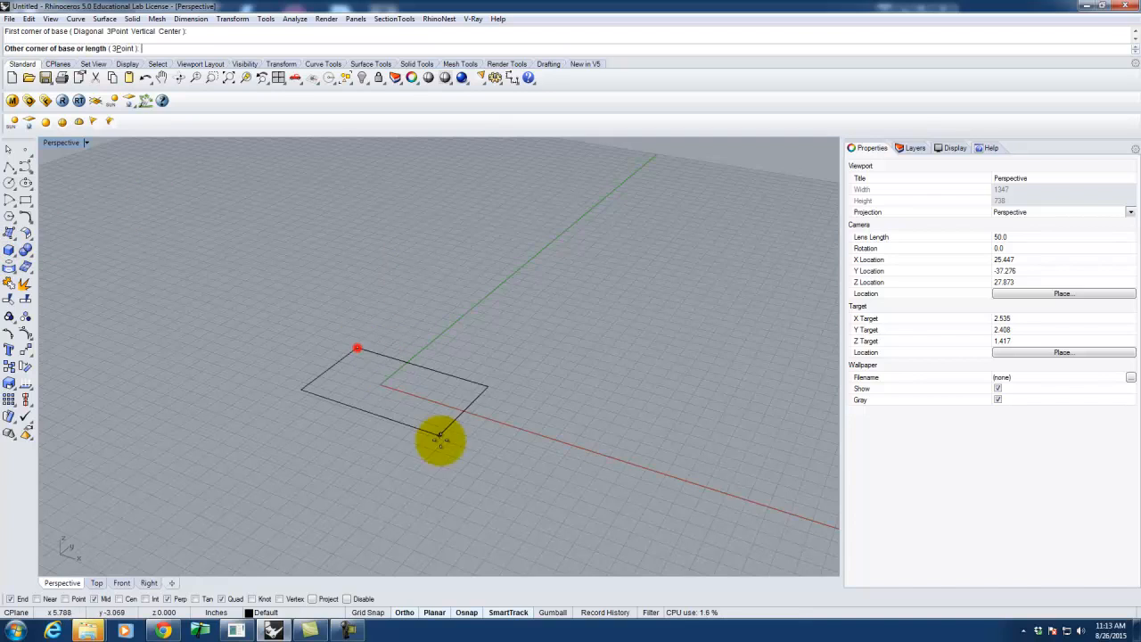
click(437, 482)
click(418, 330)
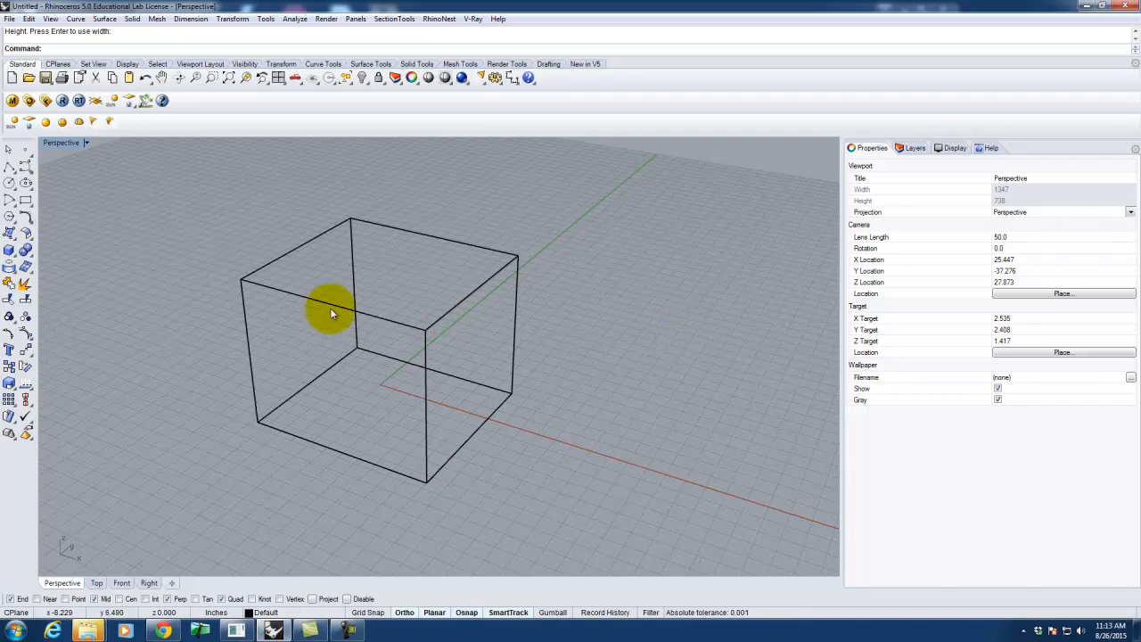
- Switch the Perspective viewport to Shaded display mode
click(87, 142)
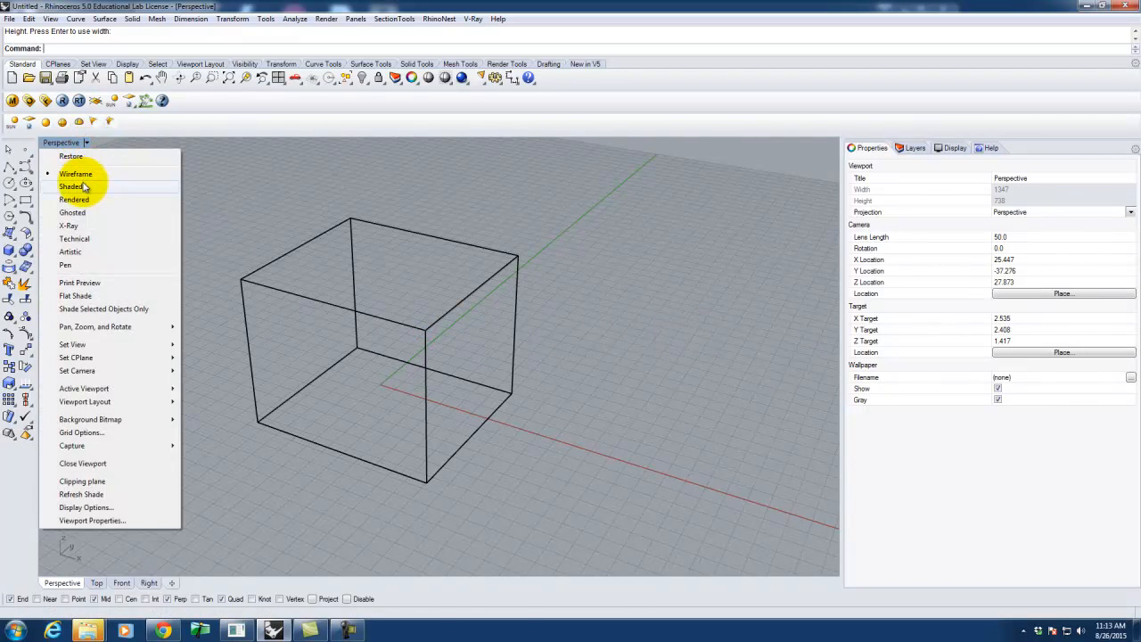
click(73, 187)
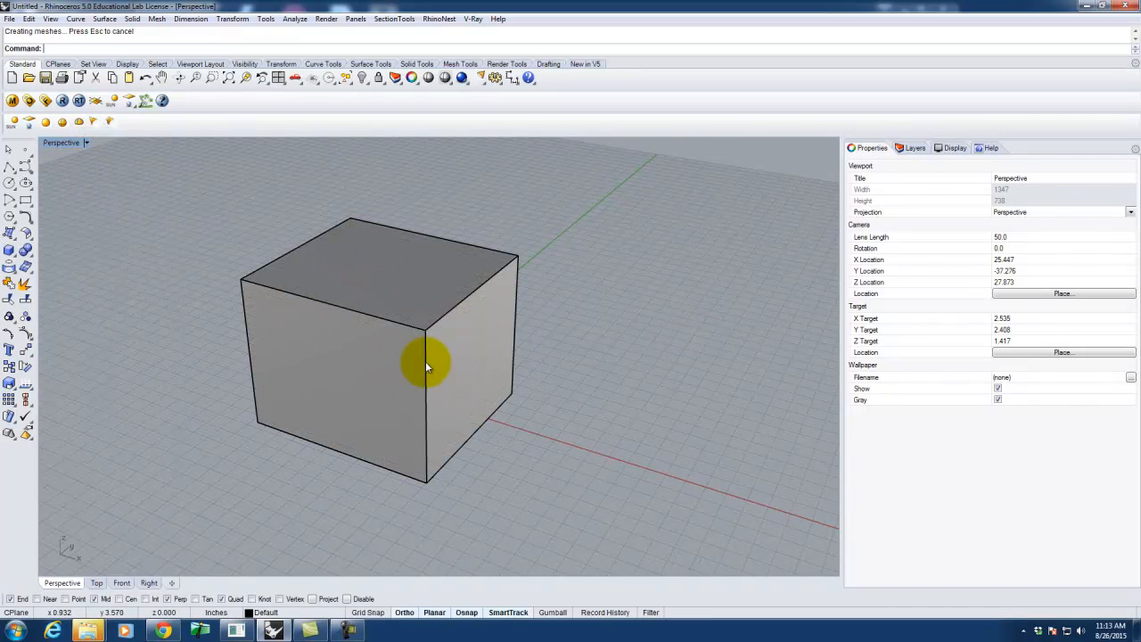
scroll(383, 374, down, 4)
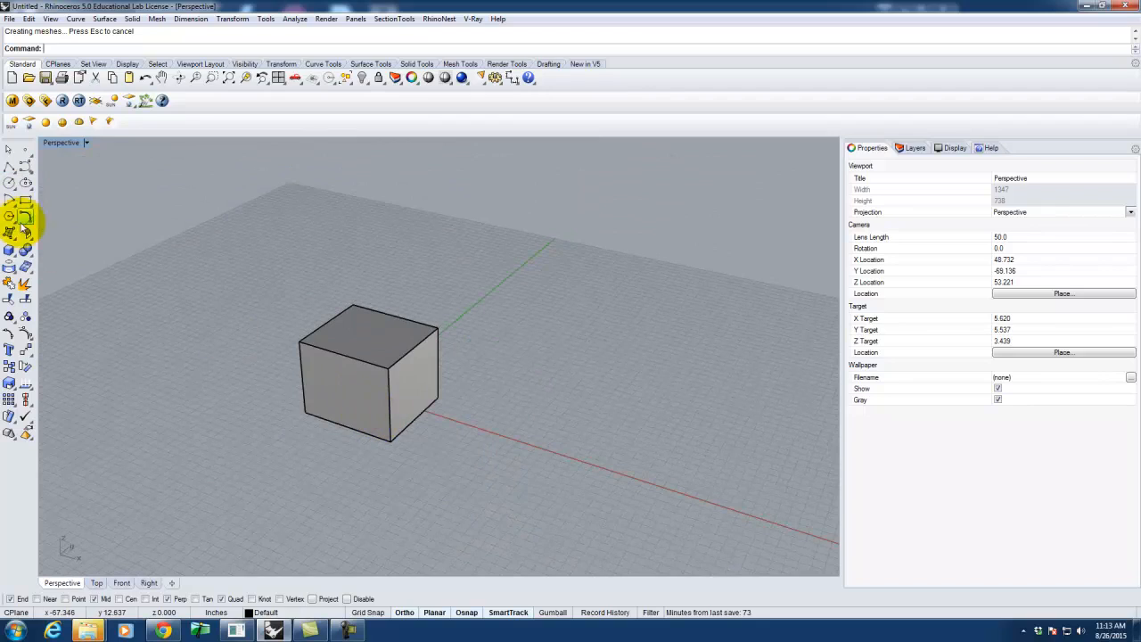
click(9, 251)
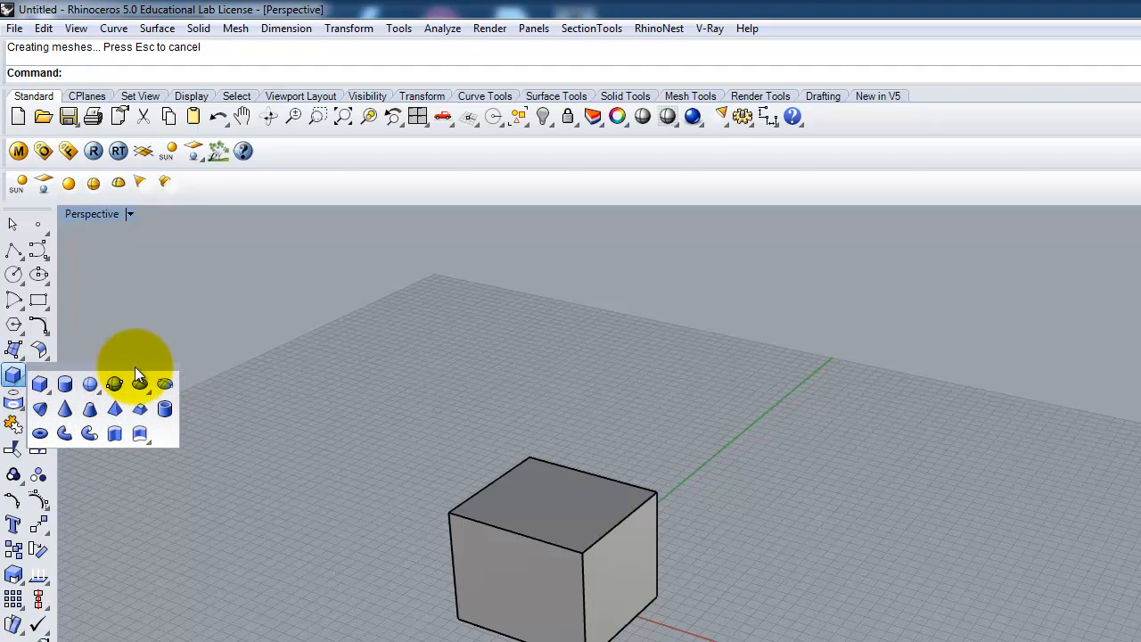
- Draw a hollow tube beside the box from its centre, radius, wall thickness and height
click(169, 411)
click(788, 543)
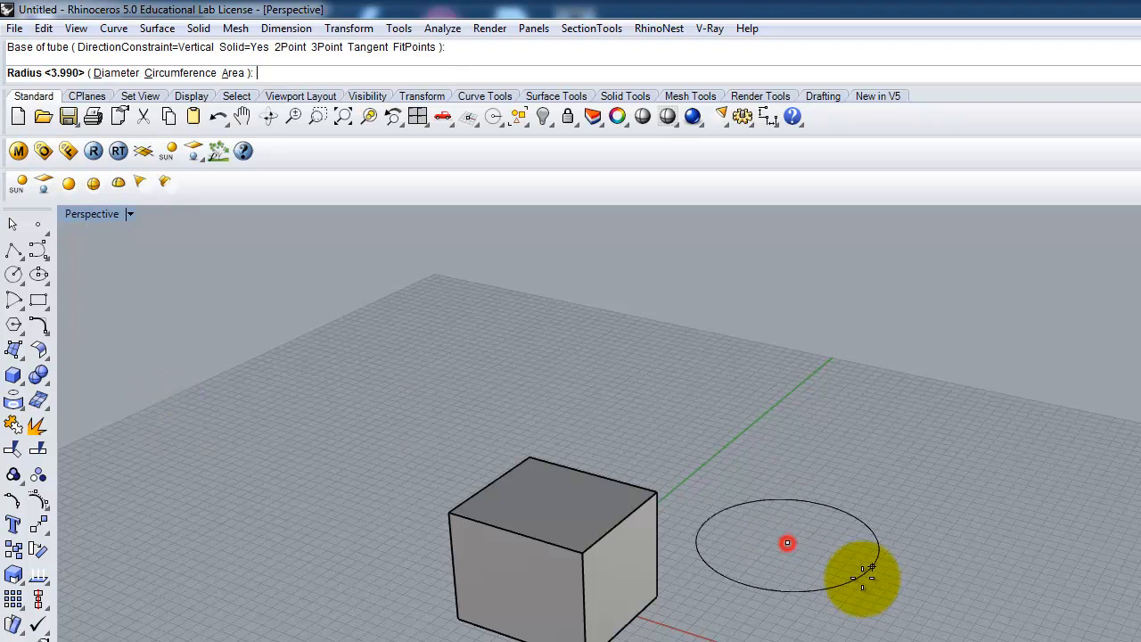
click(894, 595)
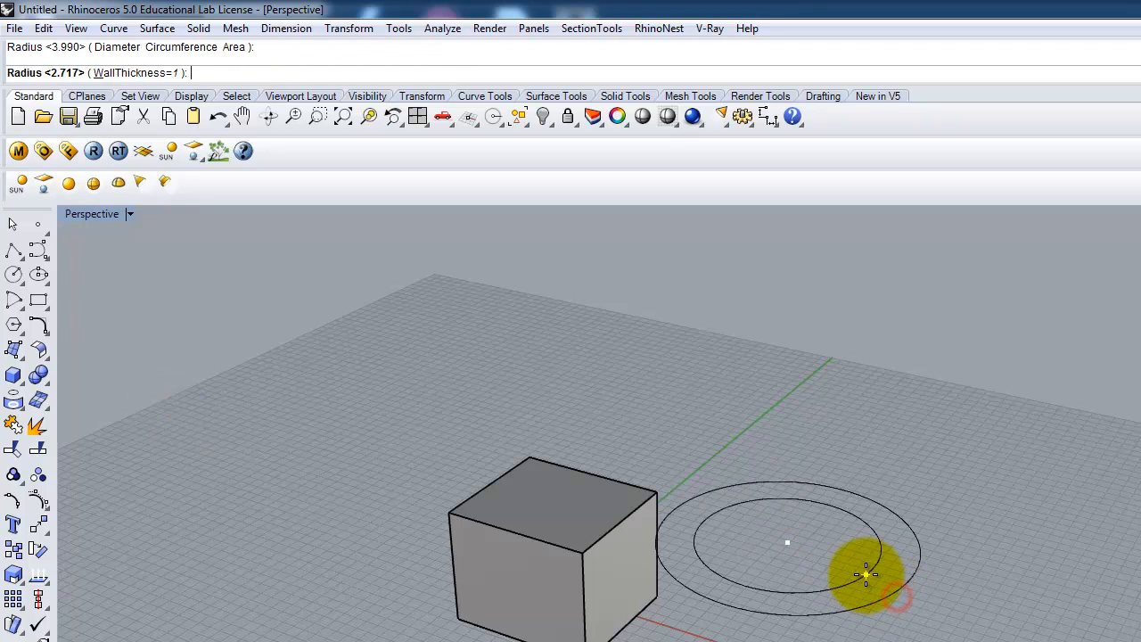
click(866, 573)
click(833, 373)
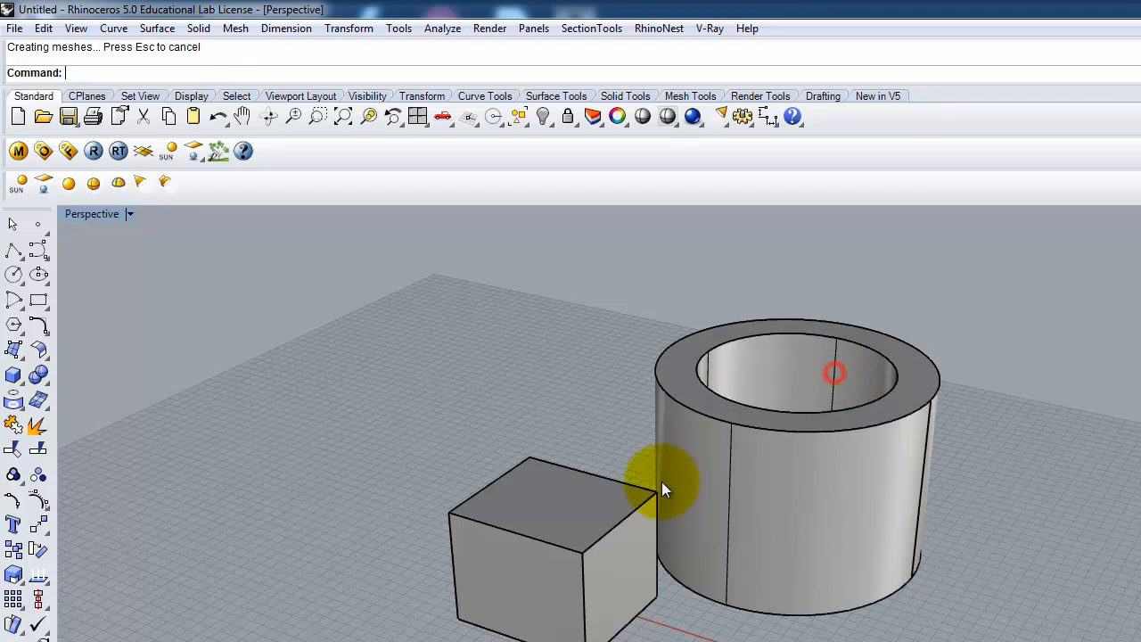
right_drag(653, 552, 693, 538)
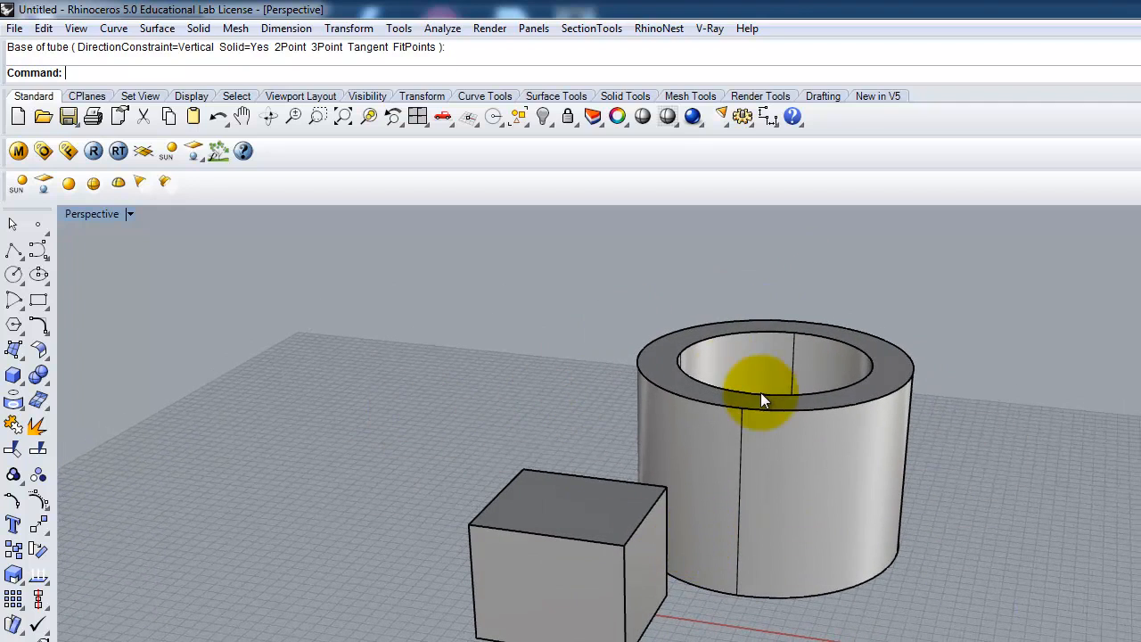
right_drag(286, 406, 801, 593)
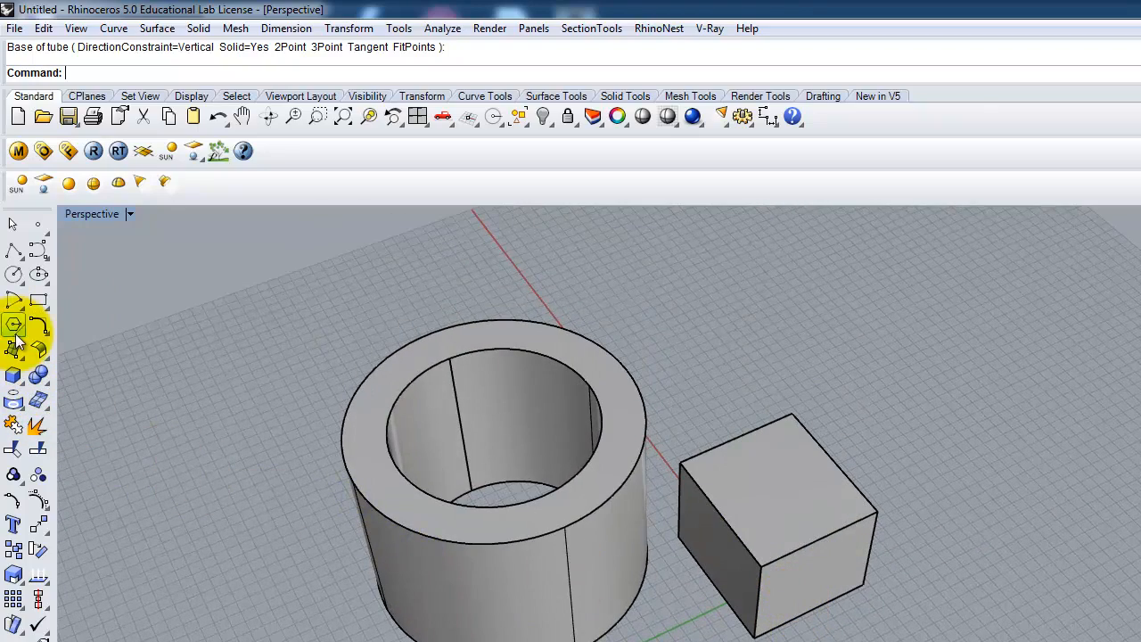
- Draw a large cone next to the box and tube from its base centre, radius and tip
click(18, 378)
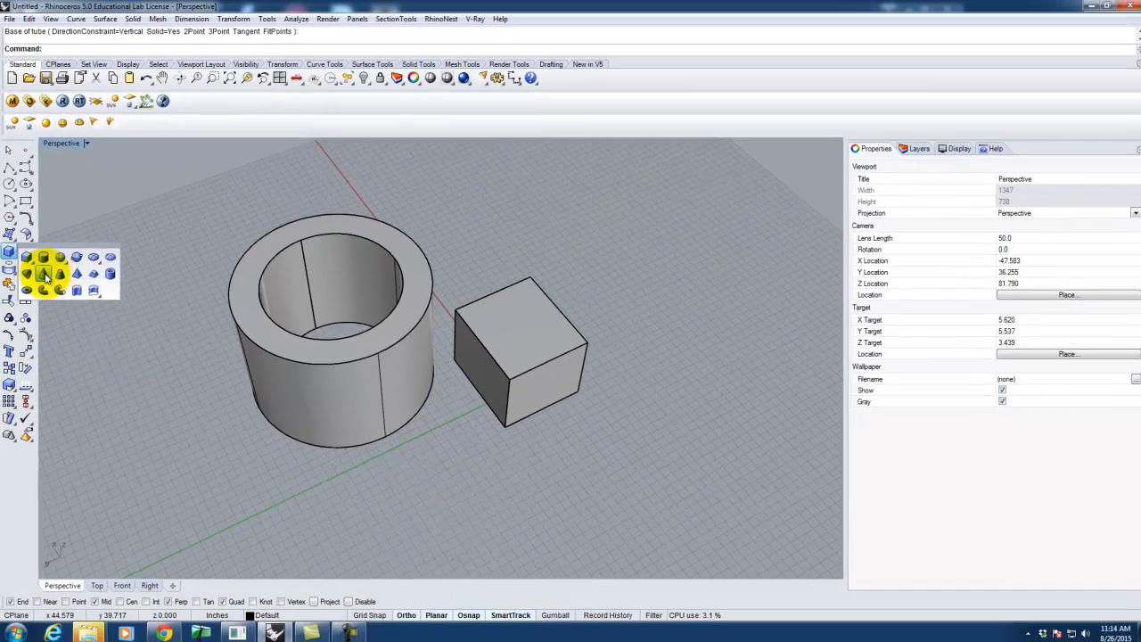
click(65, 408)
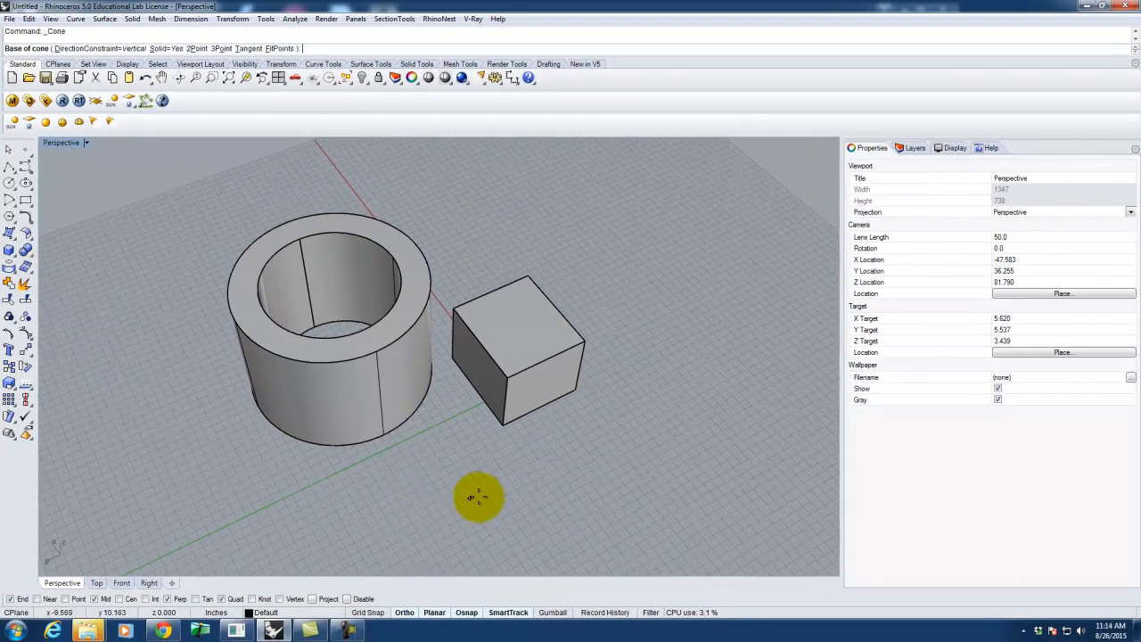
click(497, 506)
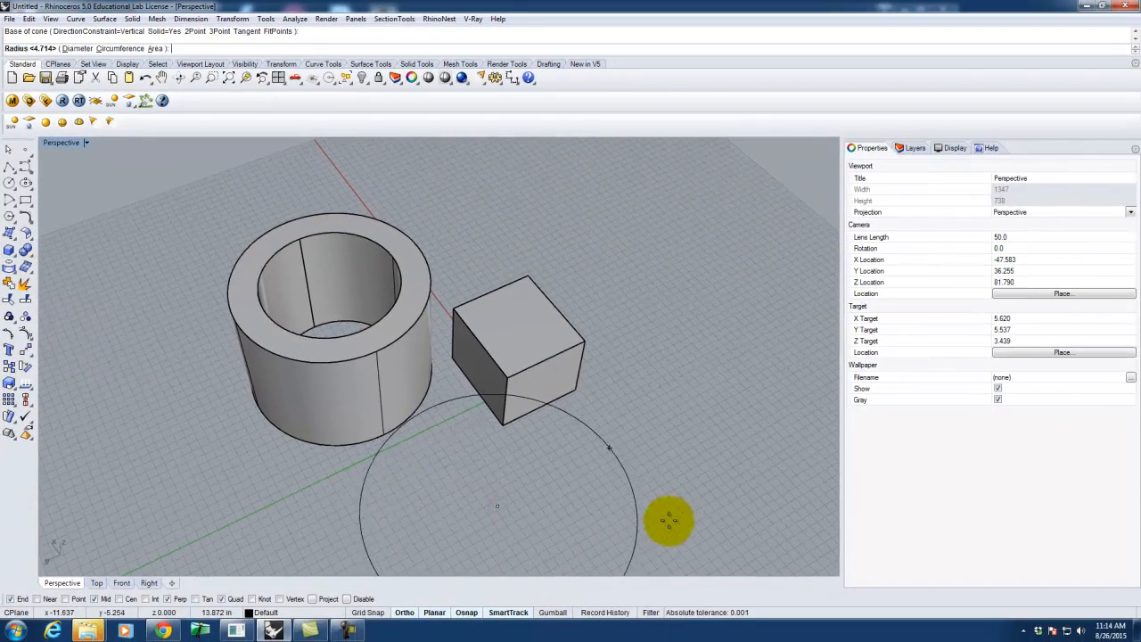
click(652, 517)
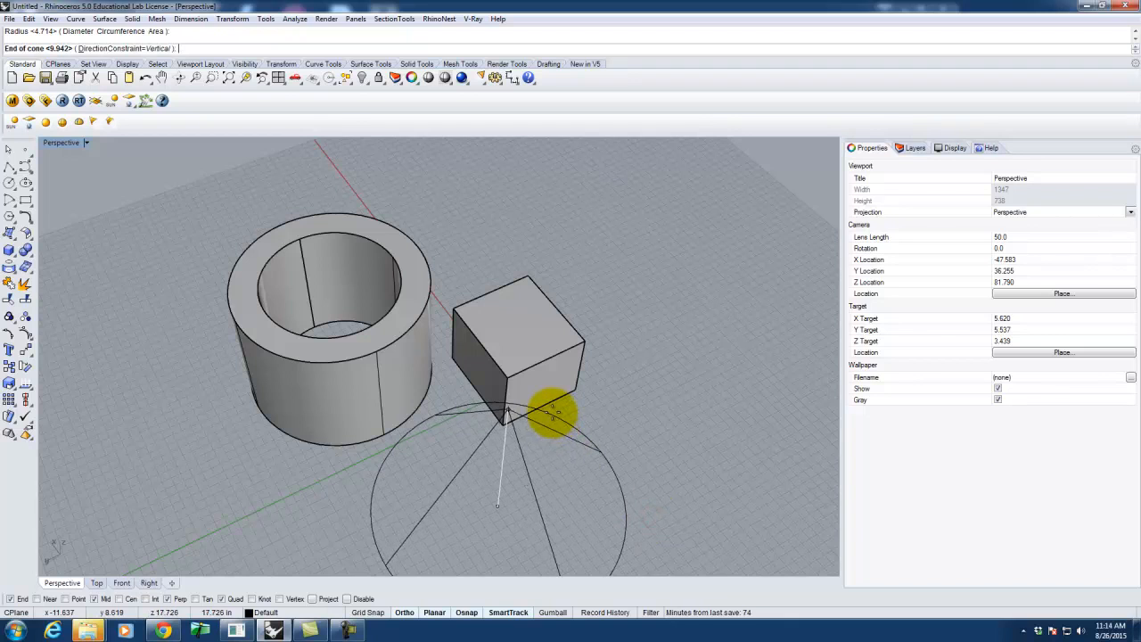
click(542, 391)
mouse_move(667, 420)
right_down()
mouse_move(455, 407)
mouse_move(407, 365)
mouse_move(502, 359)
mouse_move(438, 377)
right_up()
right_click(438, 377)
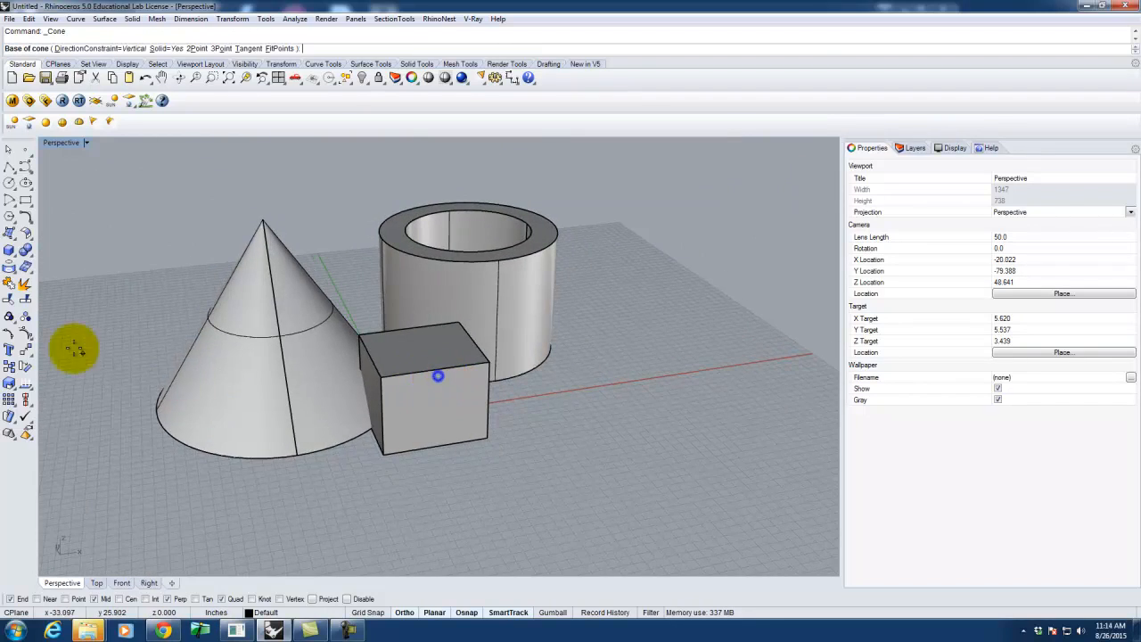
- Start an extra small cone and cancel it with Esc
click(9, 252)
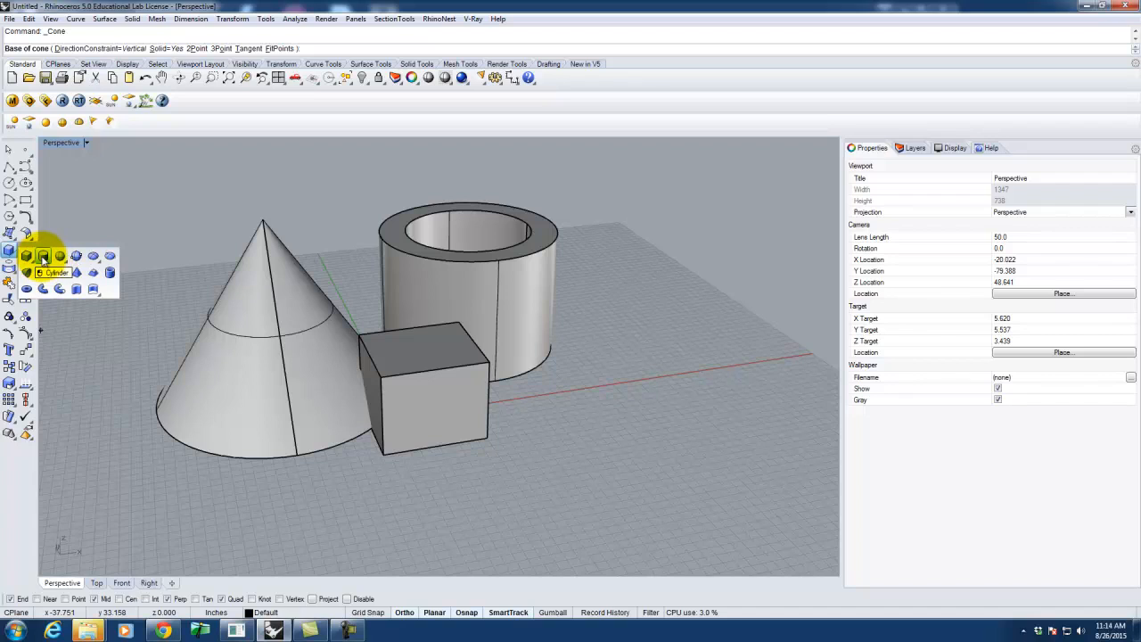
click(539, 404)
click(576, 422)
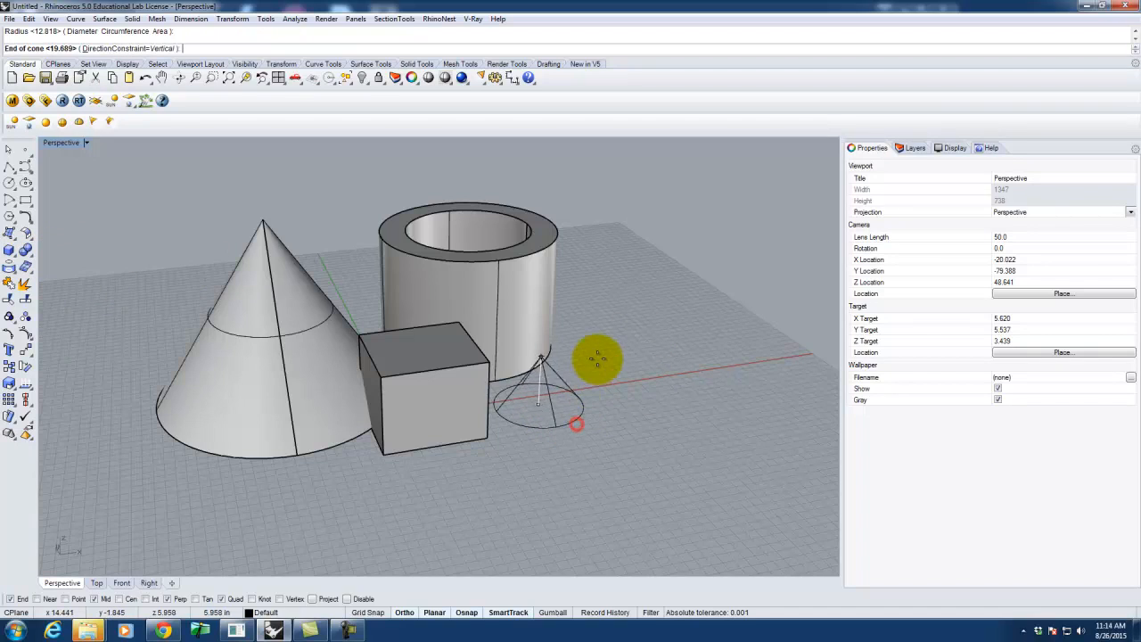
key(Escape)
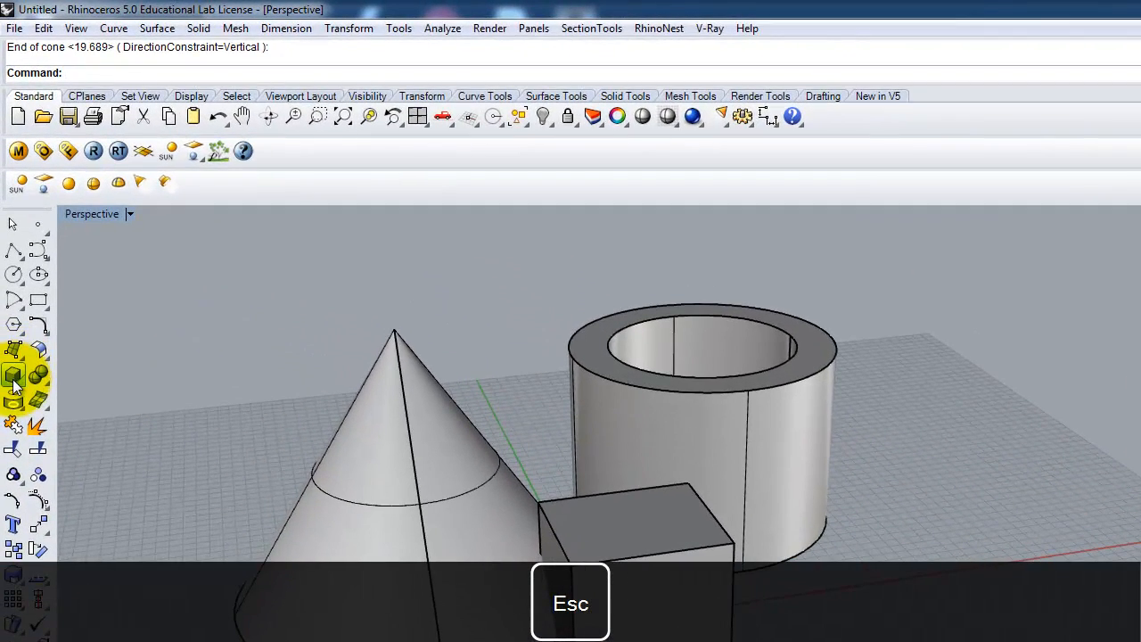
- Draw a five-sided truncated pyramid in front of the tube from centre, corner, height and top size
click(14, 380)
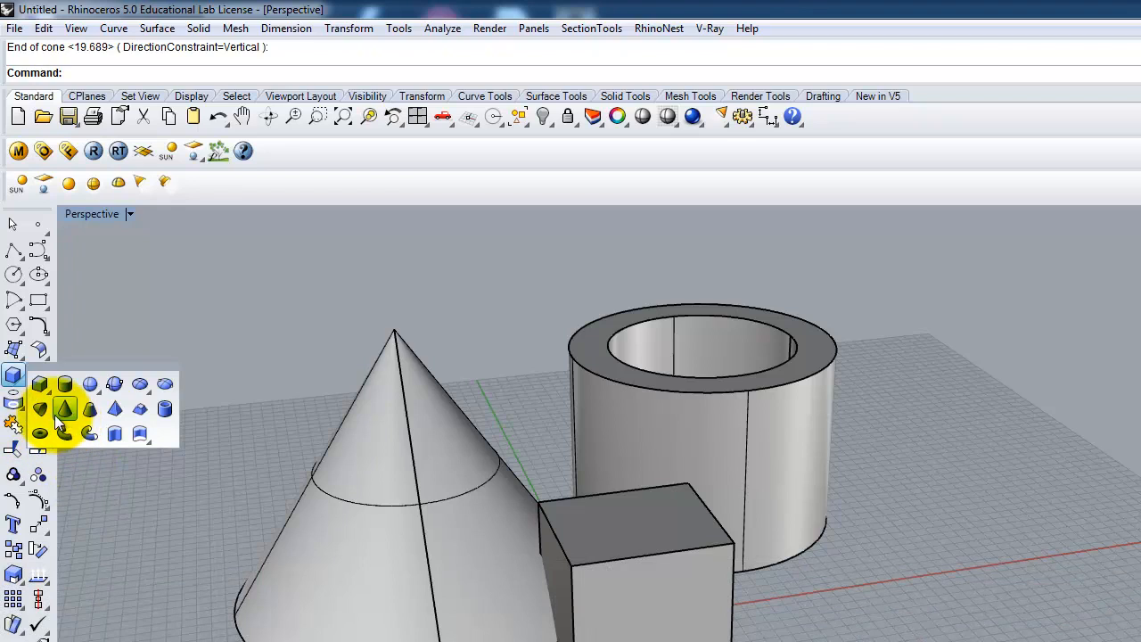
click(137, 412)
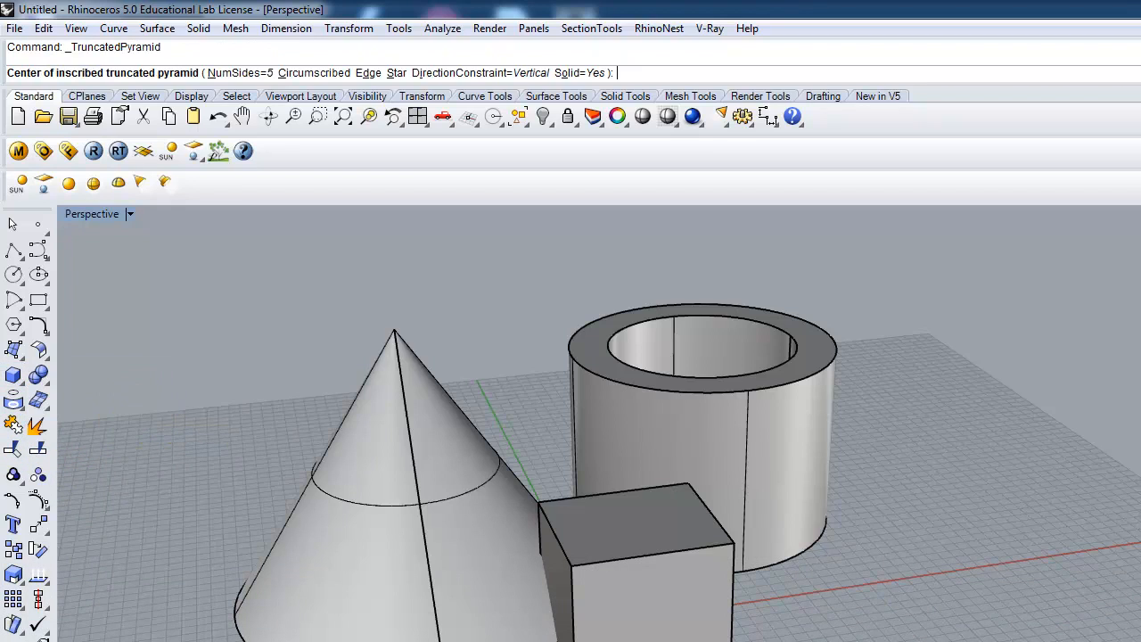
click(832, 624)
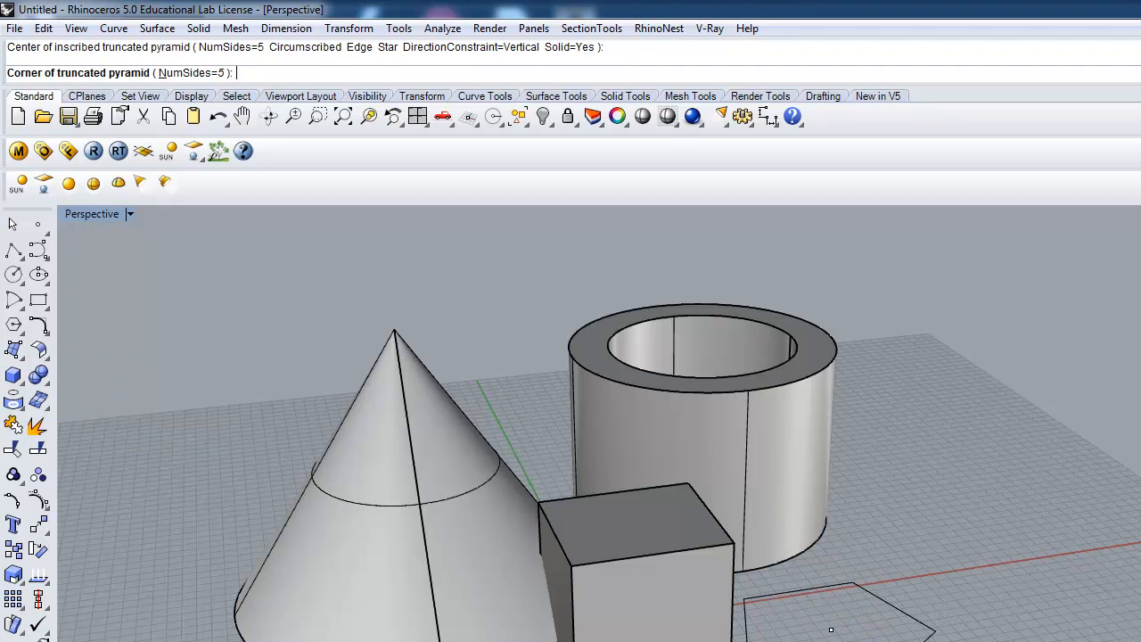
click(931, 632)
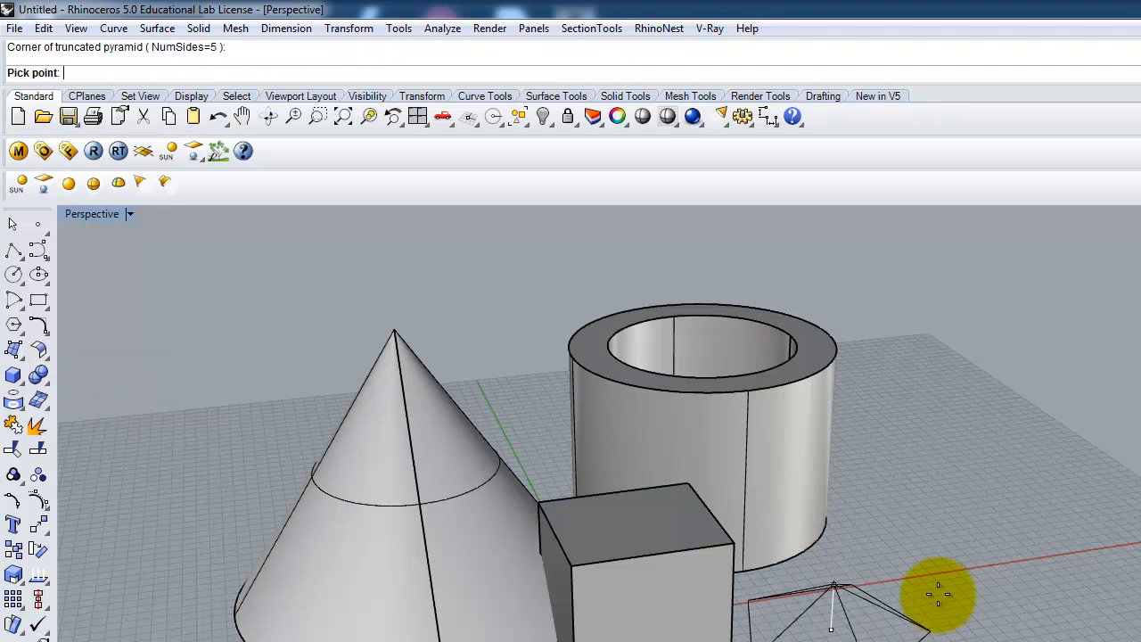
click(911, 460)
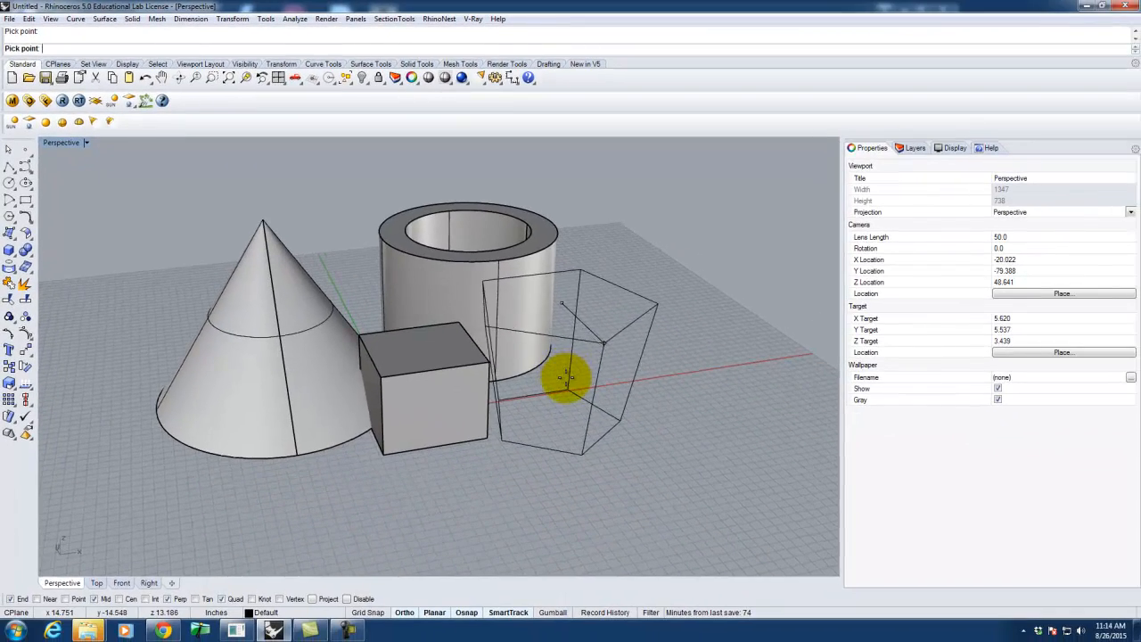
click(564, 376)
right_drag(611, 467, 539, 437)
right_click(539, 437)
click(523, 366)
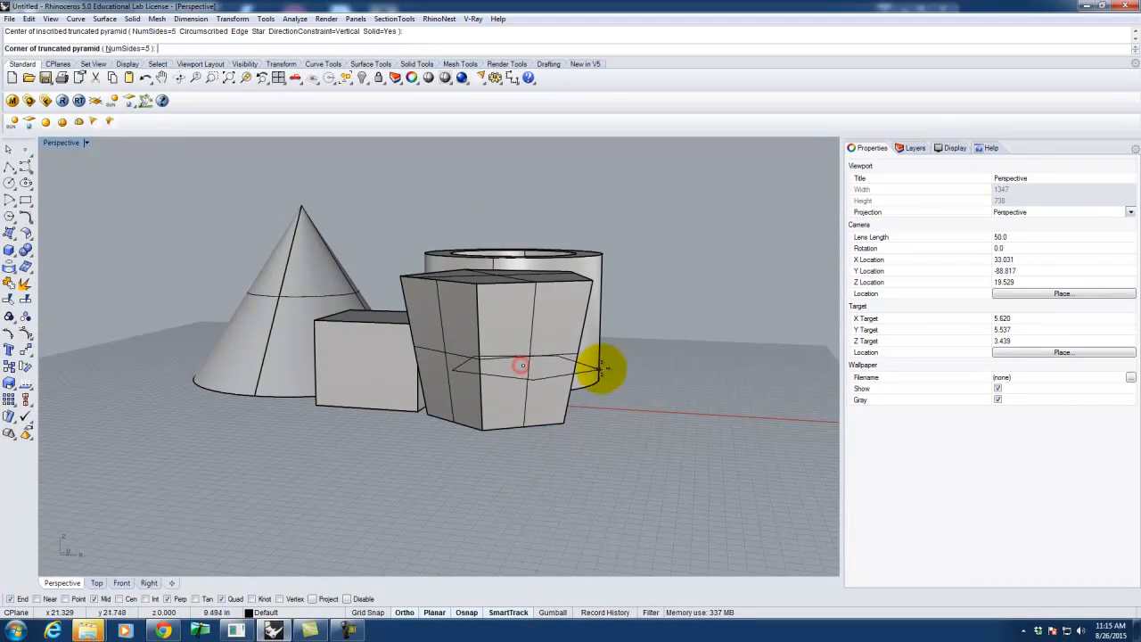
key(Escape)
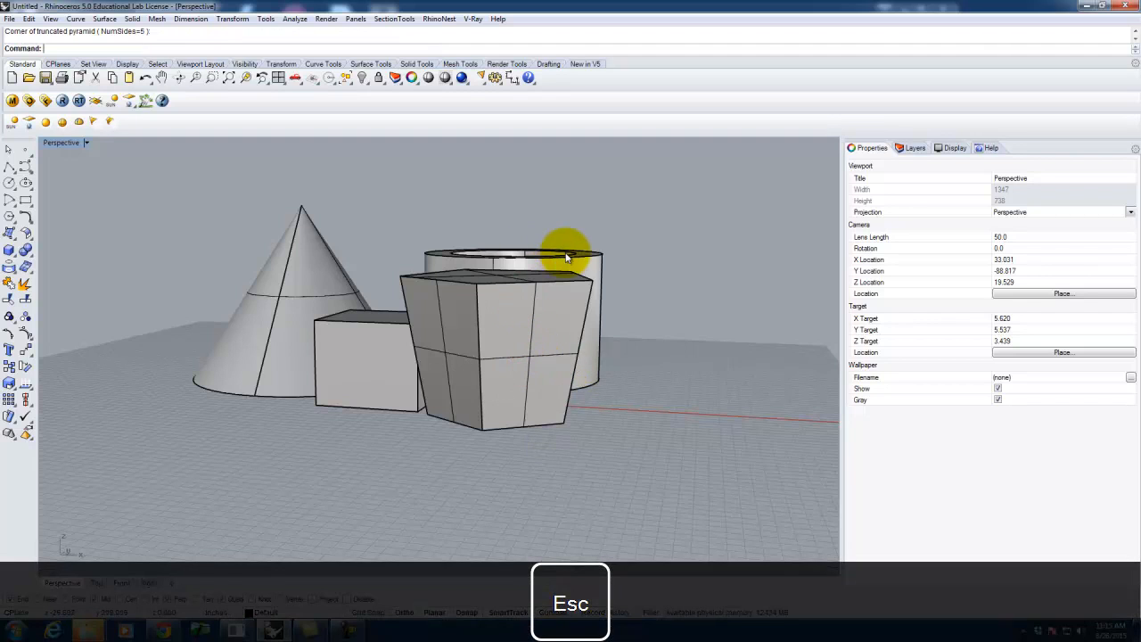
- Stretch the cylinder taller with Scale1D, scaling upward from its base
click(603, 261)
text(Scale1D)
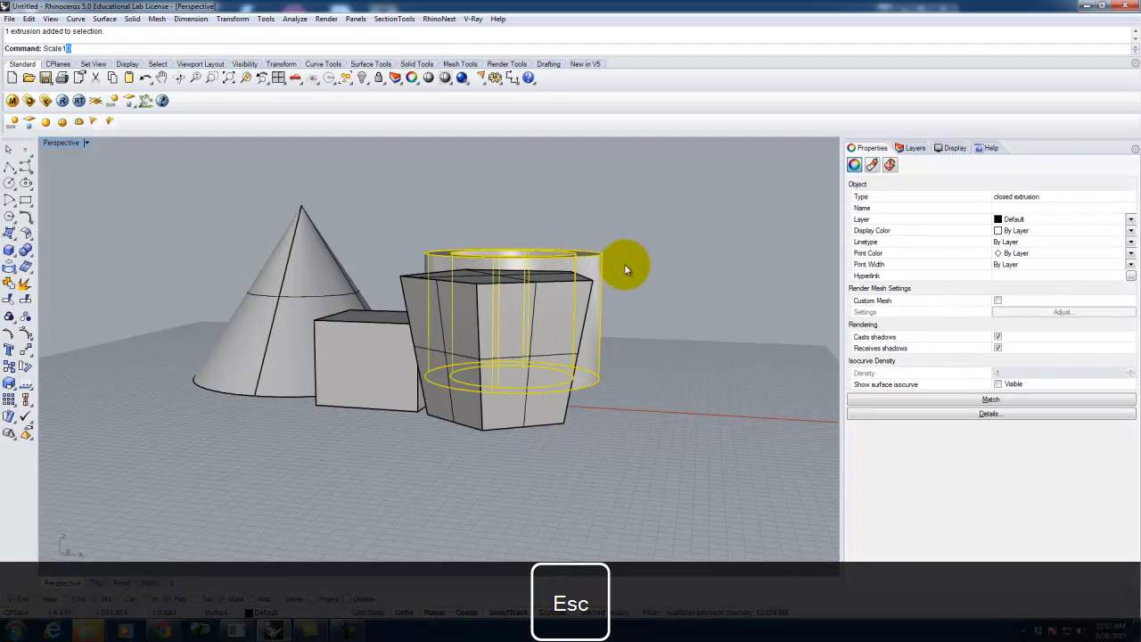
key(Return)
click(601, 383)
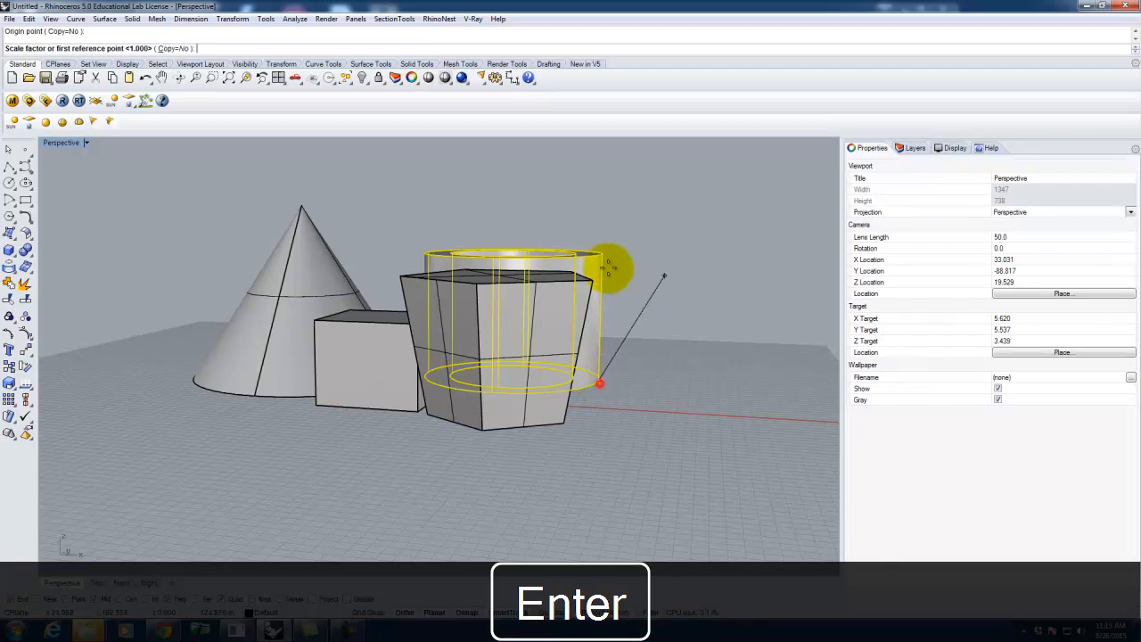
click(601, 245)
click(619, 173)
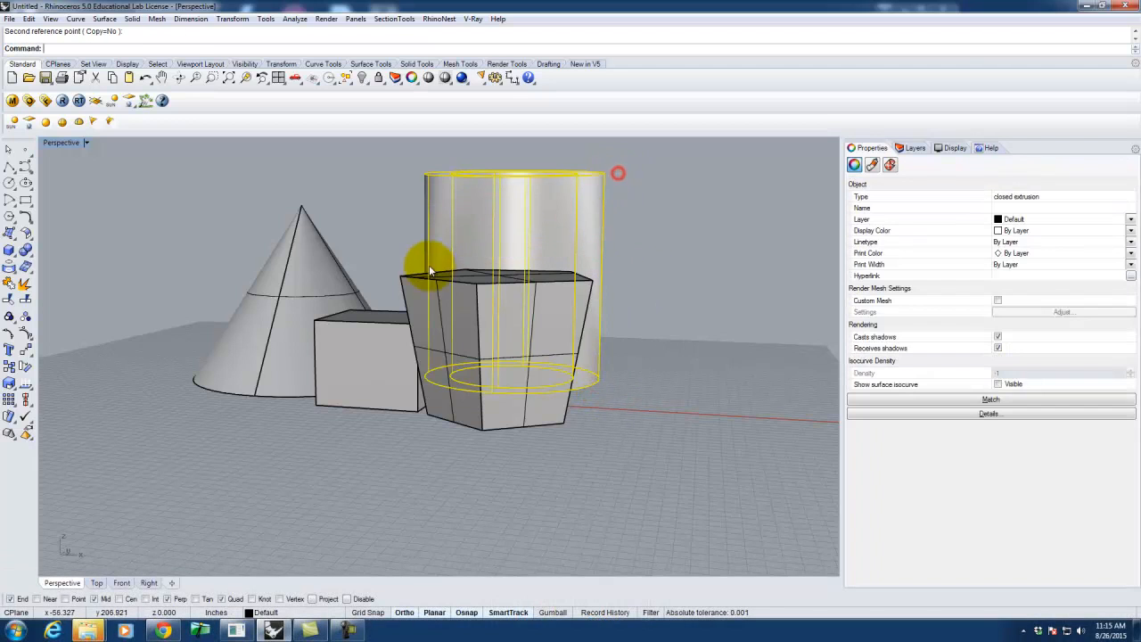
right_drag(432, 270, 481, 311)
right_click(481, 309)
key(Escape)
key(Escape)
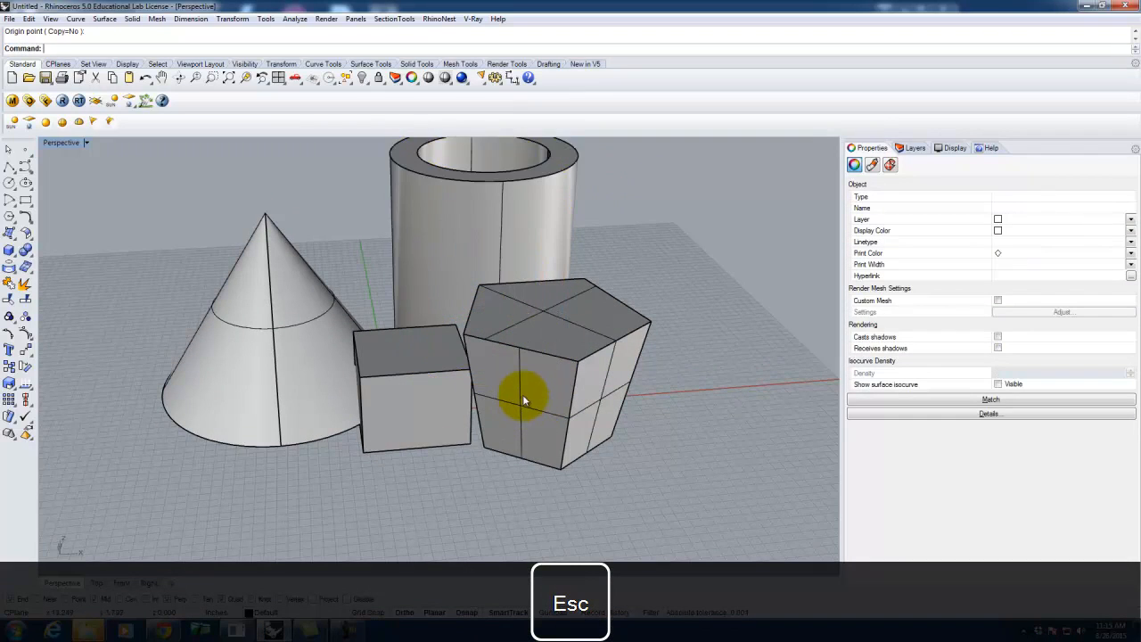
- Drag the pentagonal prism up and to the right
click(535, 403)
drag(530, 414, 554, 423)
click(616, 489)
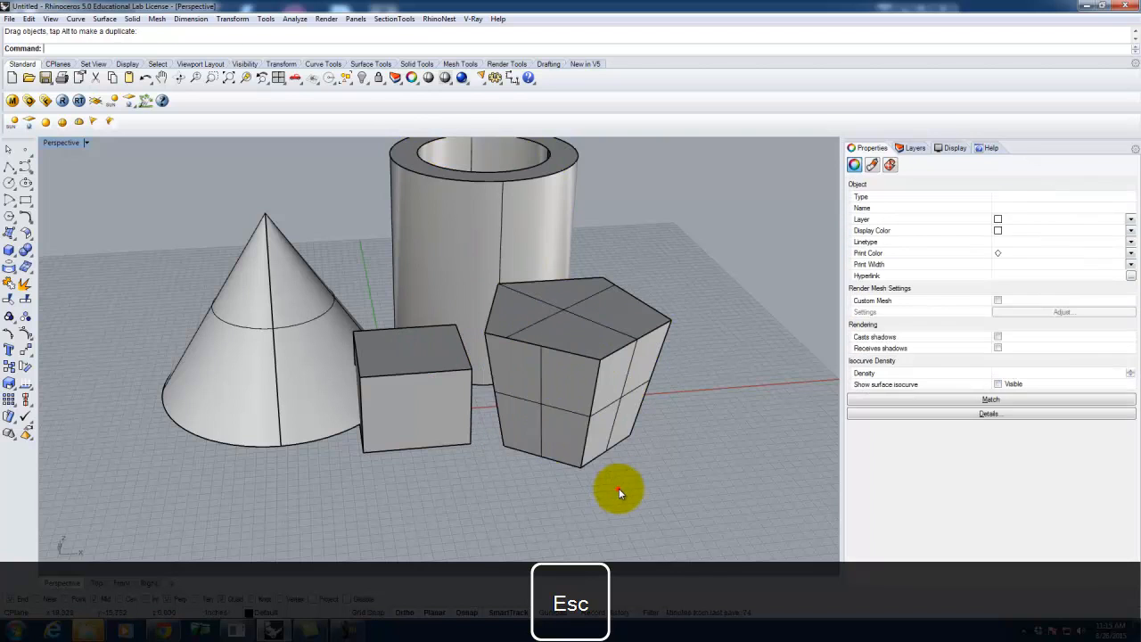
- Draw a long, low rectangular bar box in front of the other solids
click(9, 250)
click(20, 252)
click(217, 477)
click(500, 490)
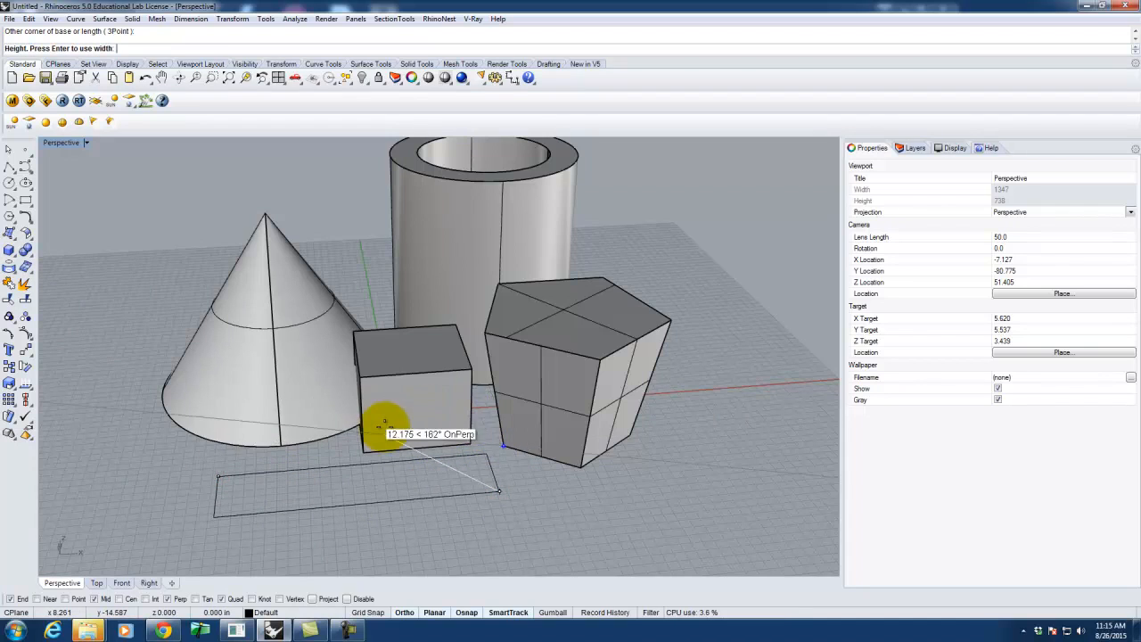
click(363, 413)
right_click(541, 491)
right_drag(547, 488, 595, 463)
key(Escape)
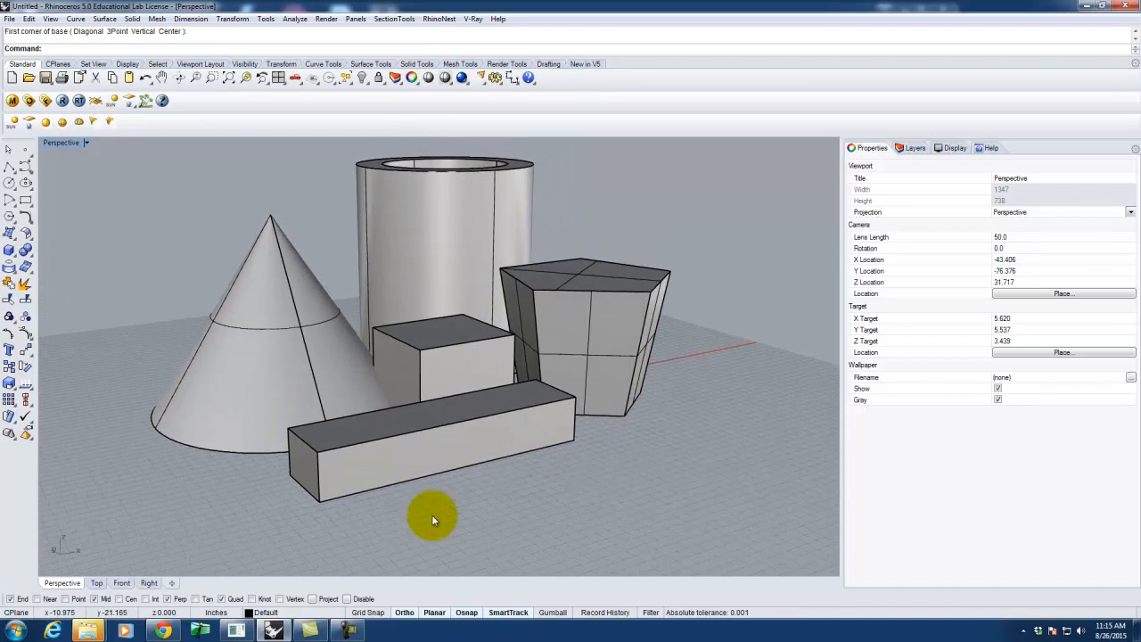
scroll(437, 495, down, 2)
scroll(418, 378, up, 2)
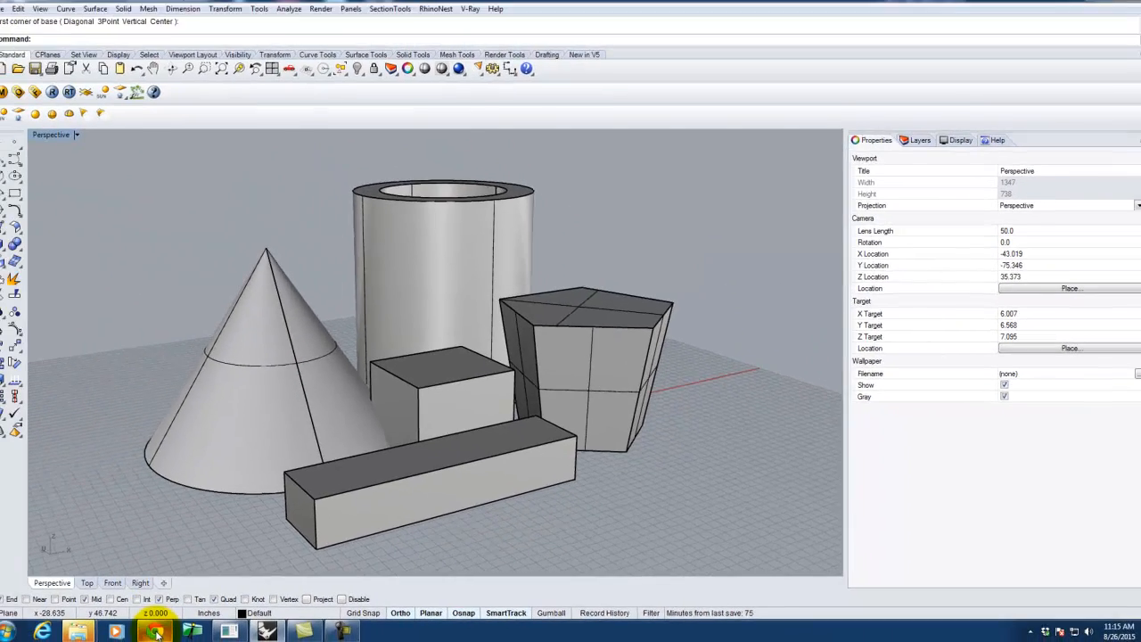
- Open the V-Ray 8.1 Basic Options tutorial, highlight its Current Renderer step, then close Chrome
click(163, 631)
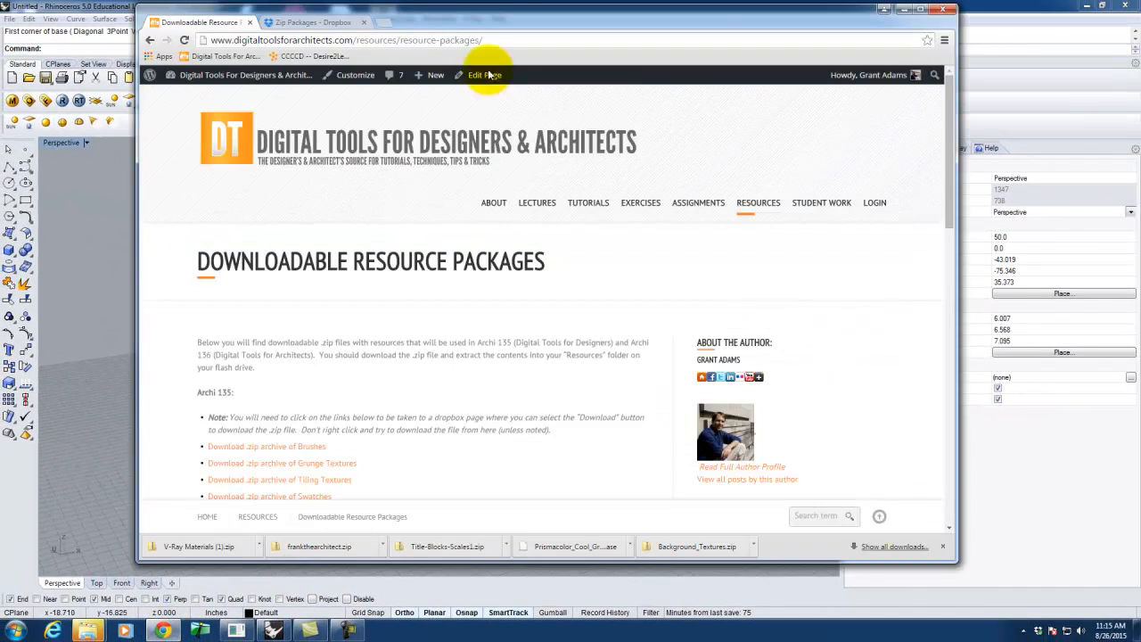
mouse_move(586, 200)
mouse_move(590, 419)
click(443, 444)
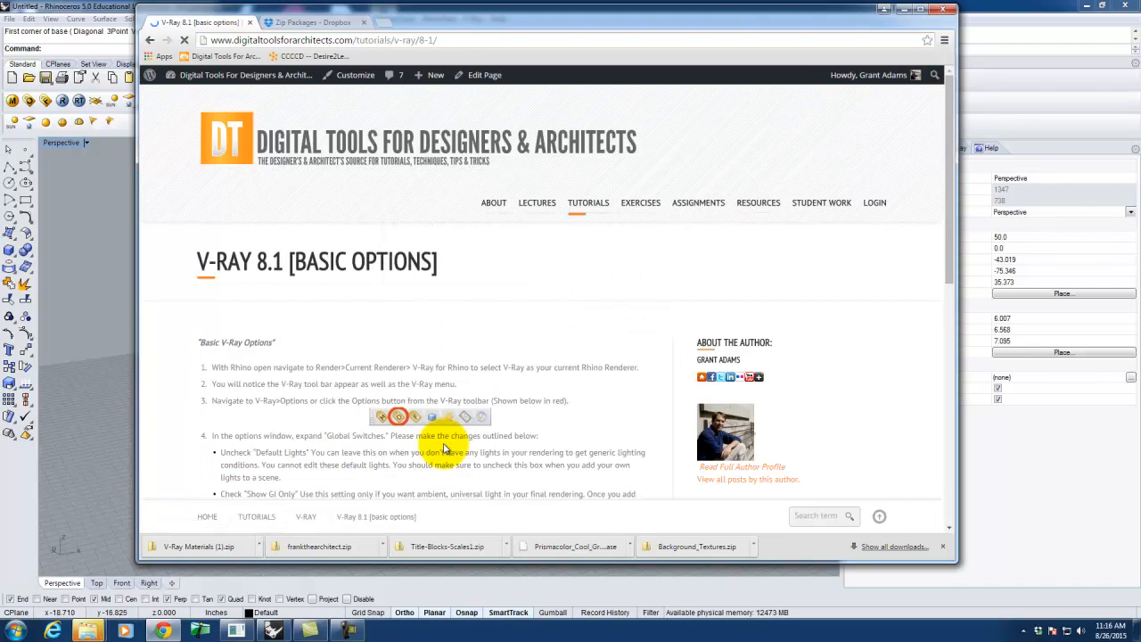
scroll(392, 236, down, 1)
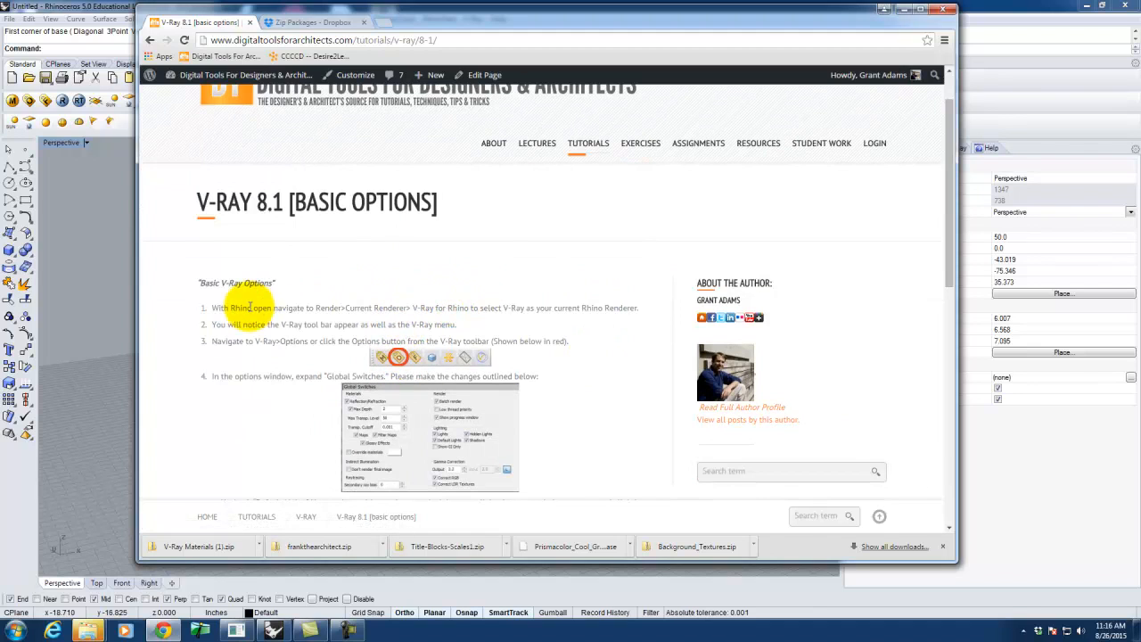
drag(334, 308, 470, 308)
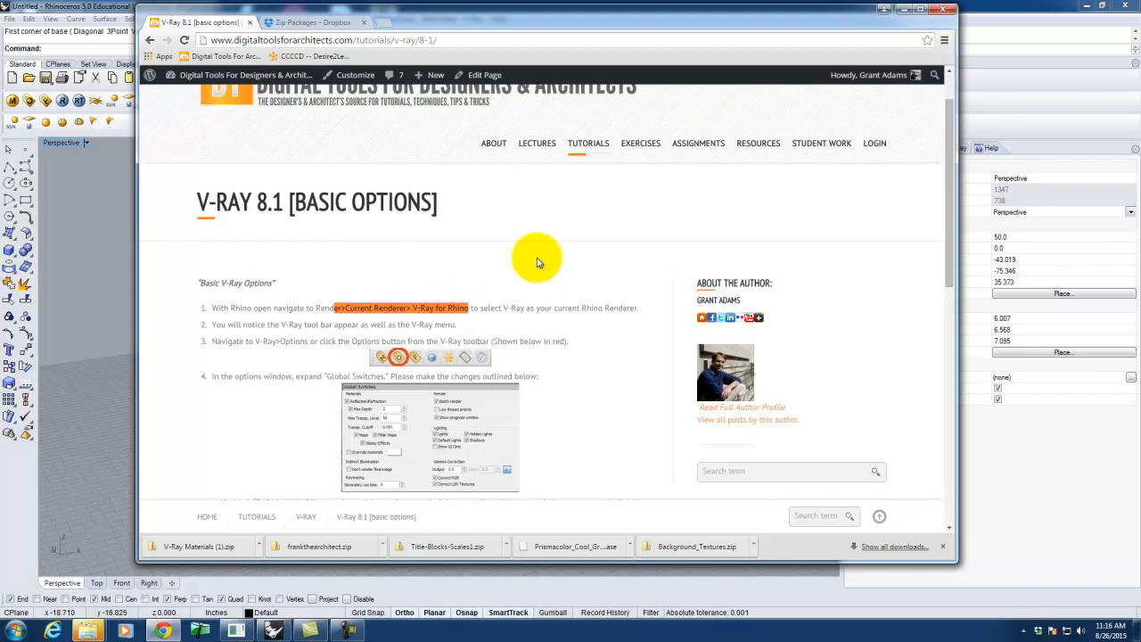
click(944, 9)
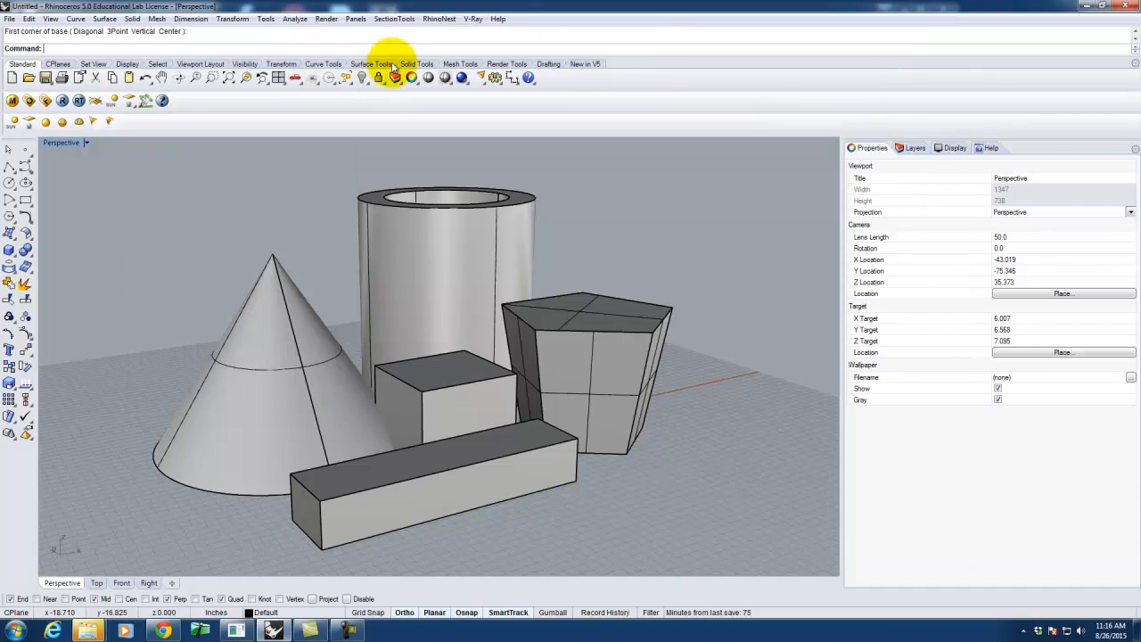
click(327, 18)
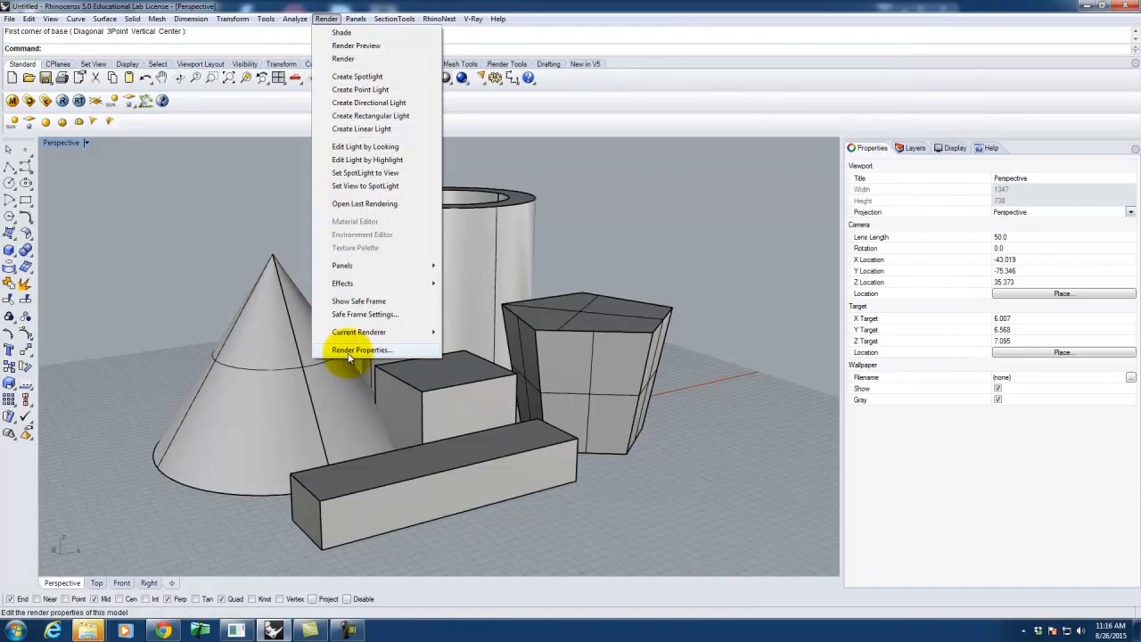
mouse_move(341, 332)
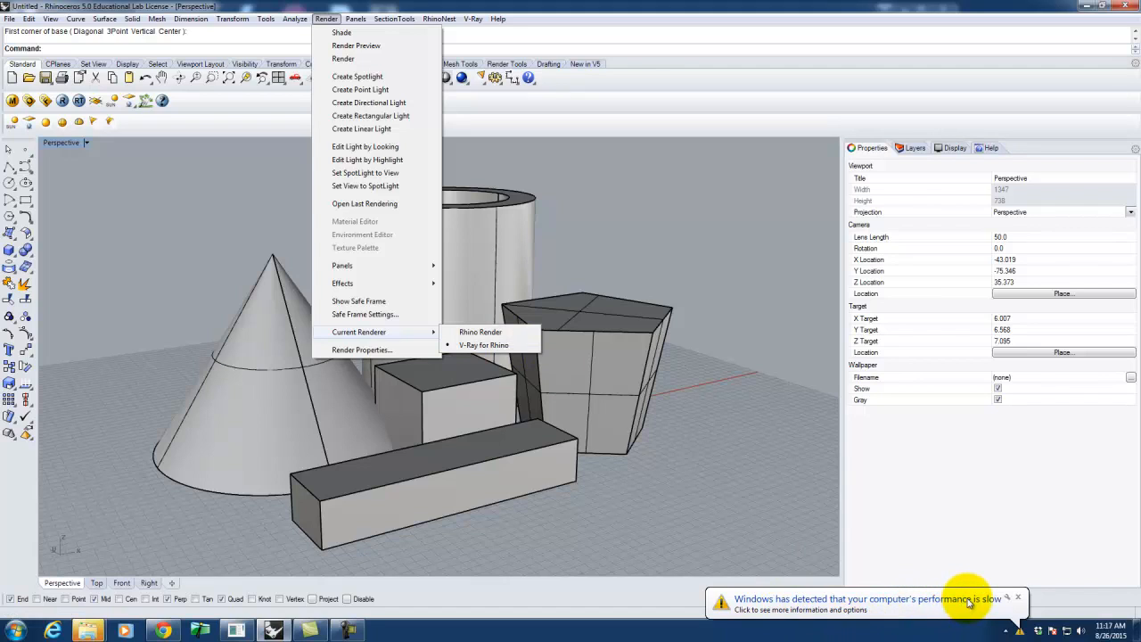
click(1018, 597)
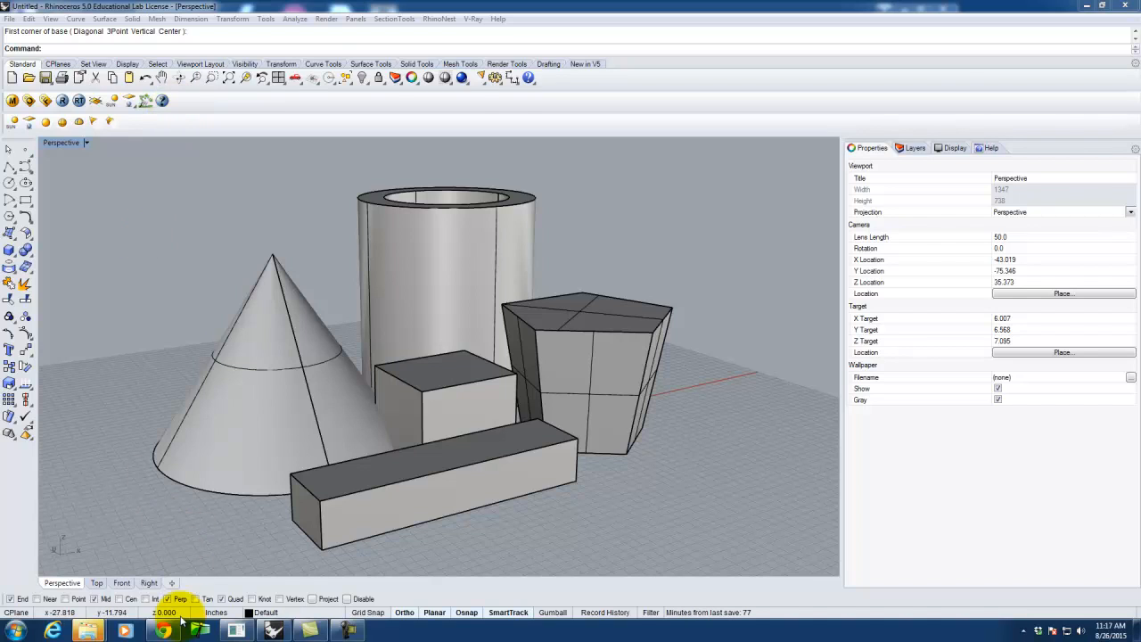
click(166, 631)
- Open Downloadable Resource Packages in a new tab and right-click the V-Ray toolbars link
scroll(593, 321, up, 1)
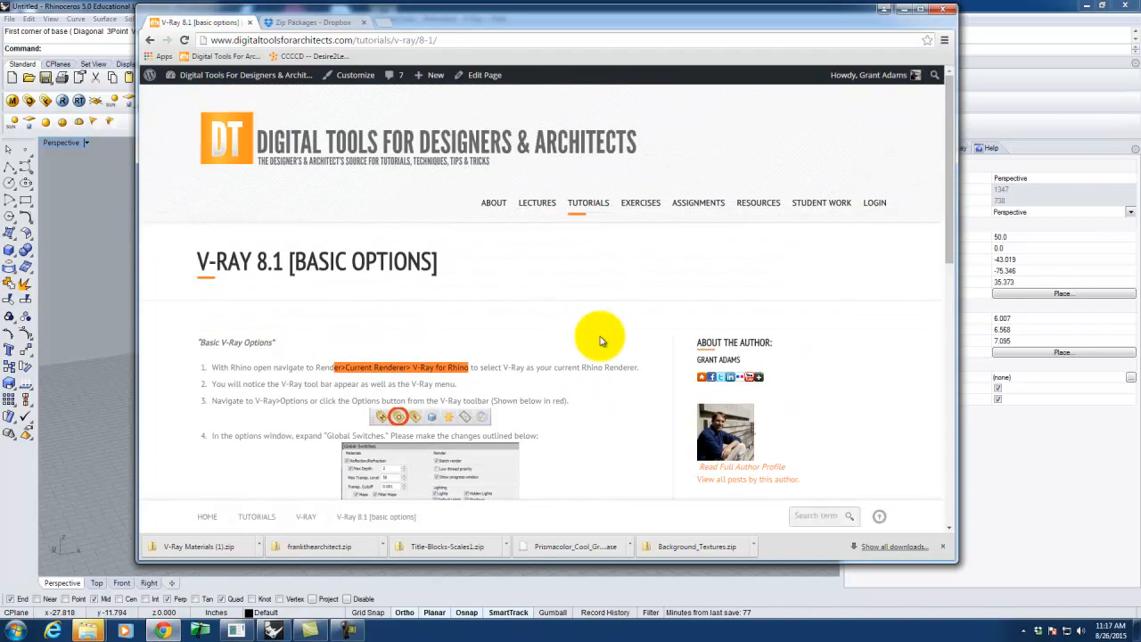
mouse_move(775, 208)
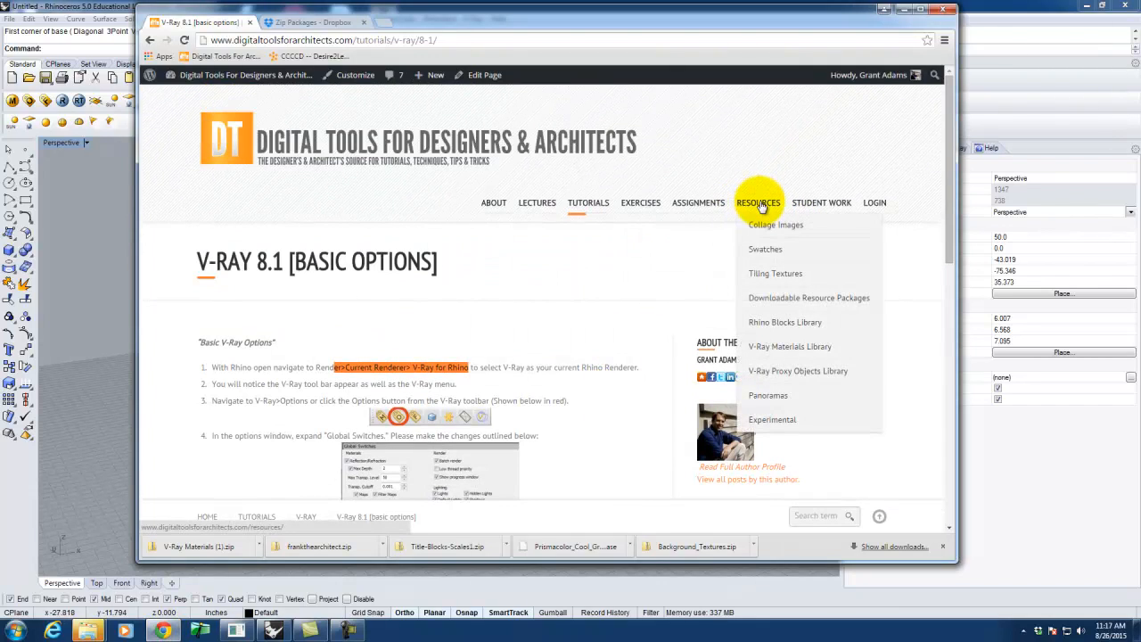
right_click(801, 306)
click(892, 309)
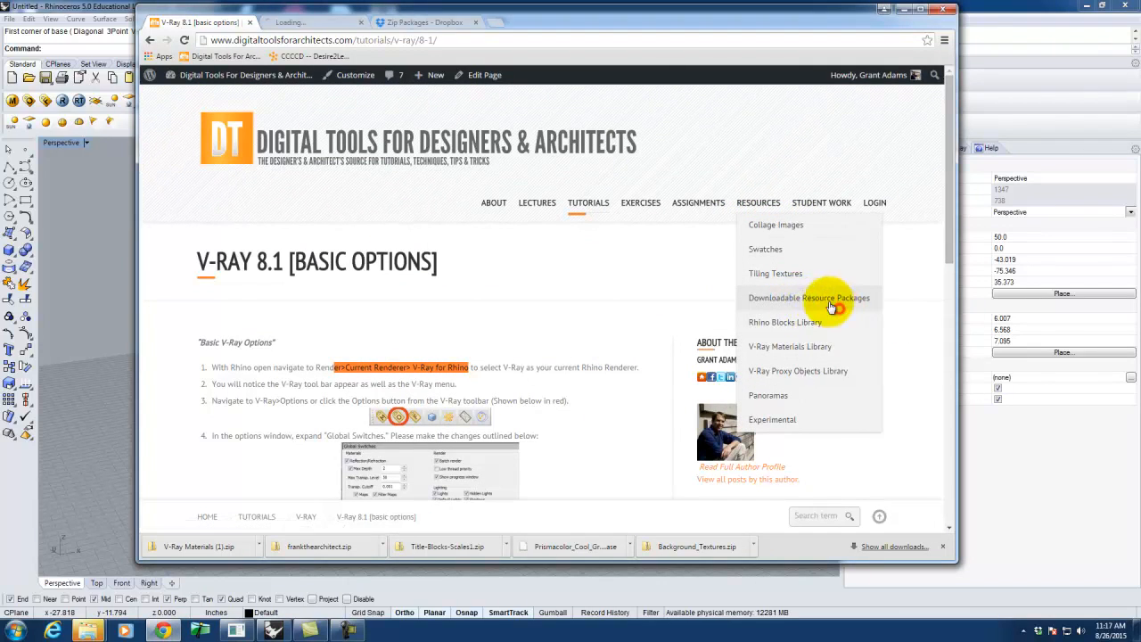
click(294, 25)
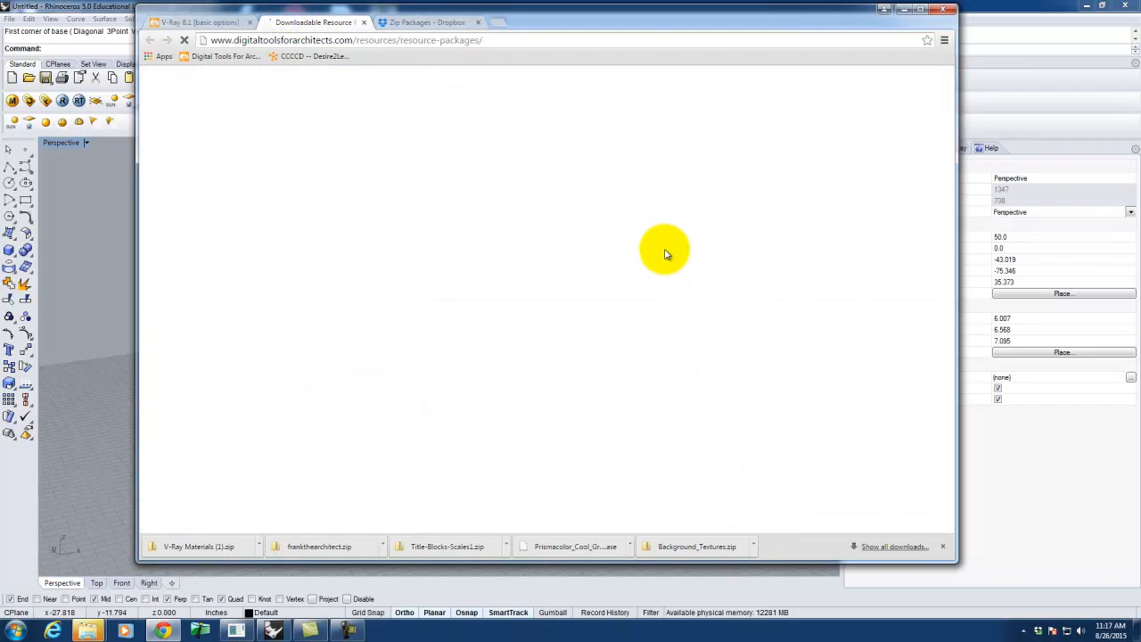
scroll(664, 254, down, 4)
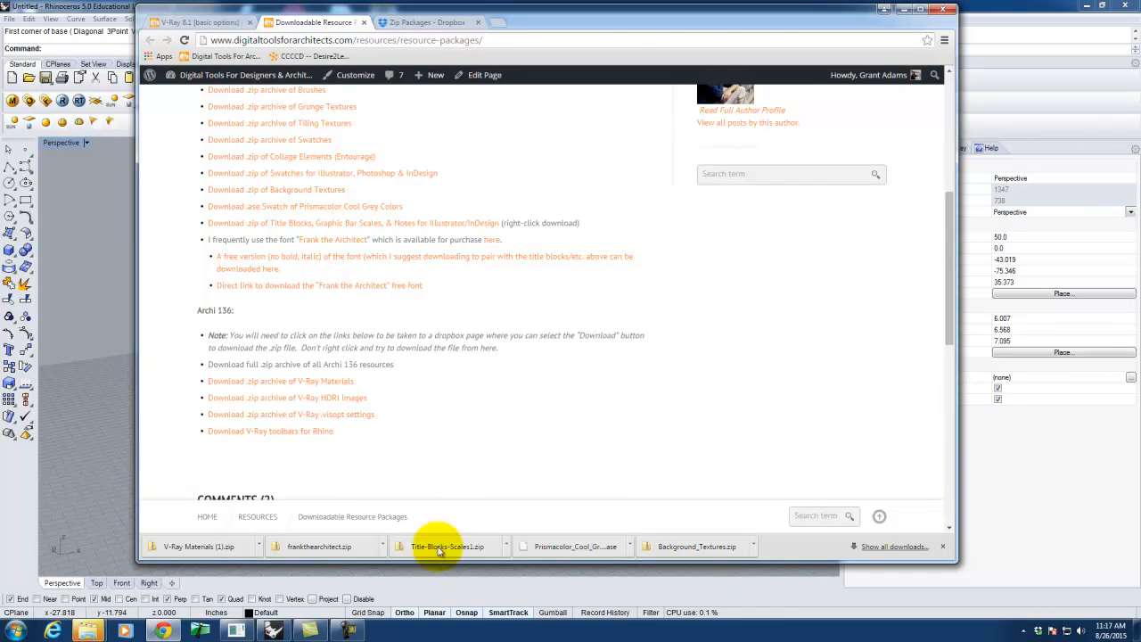
right_click(314, 435)
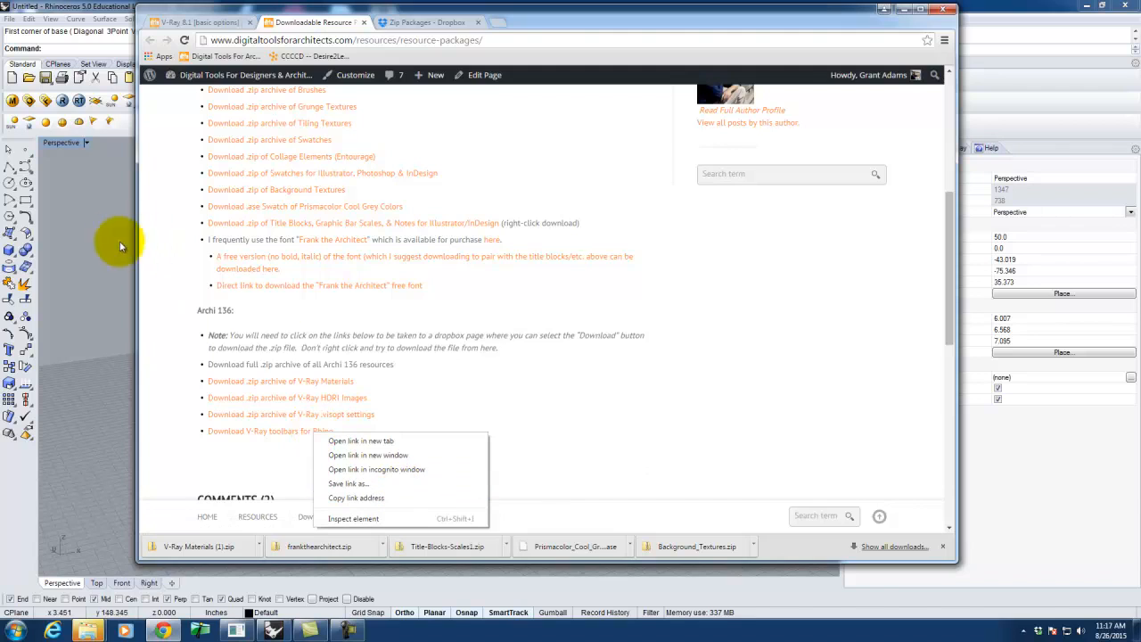
click(59, 9)
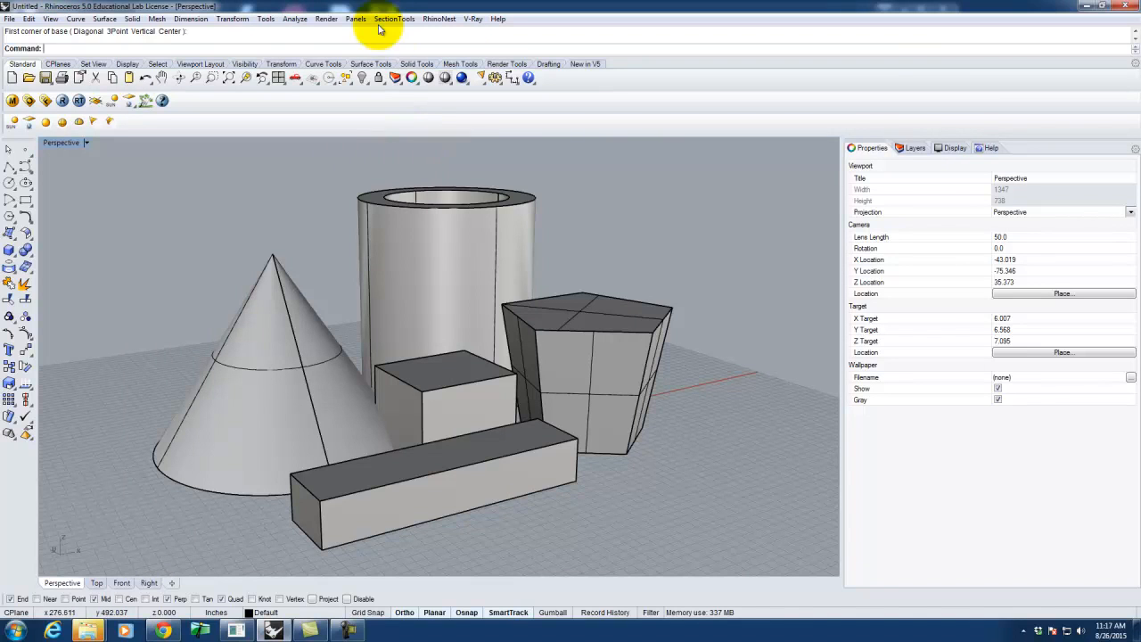
- Check the VRayForRhinoV4_tb toolbars in Tools > Toolbar Layout, then cancel
click(265, 19)
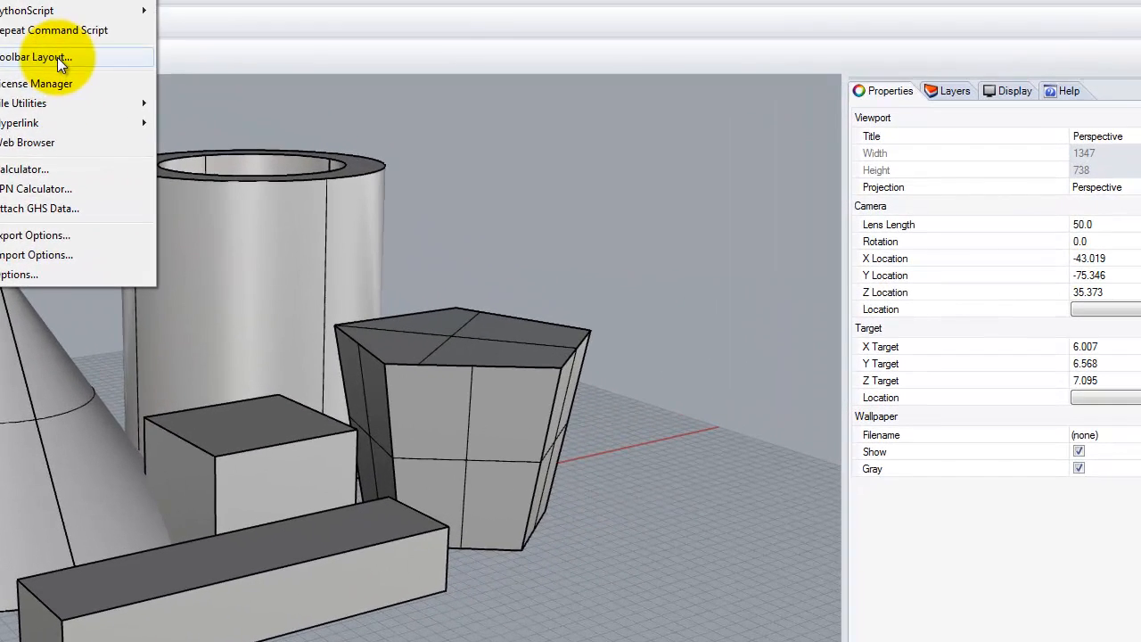
click(57, 57)
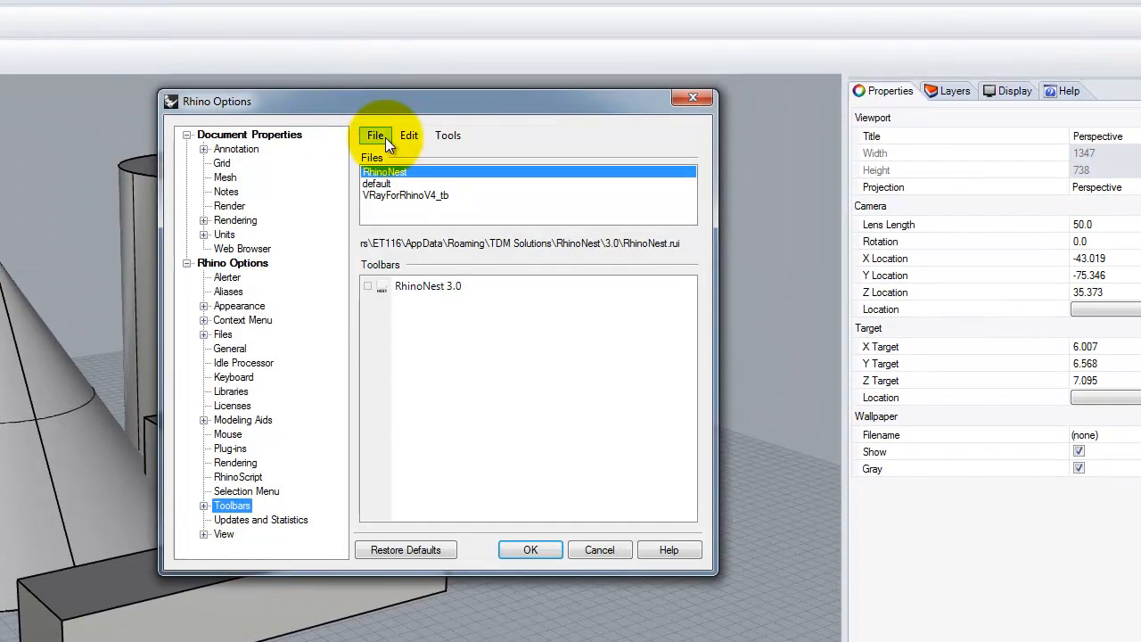
click(425, 196)
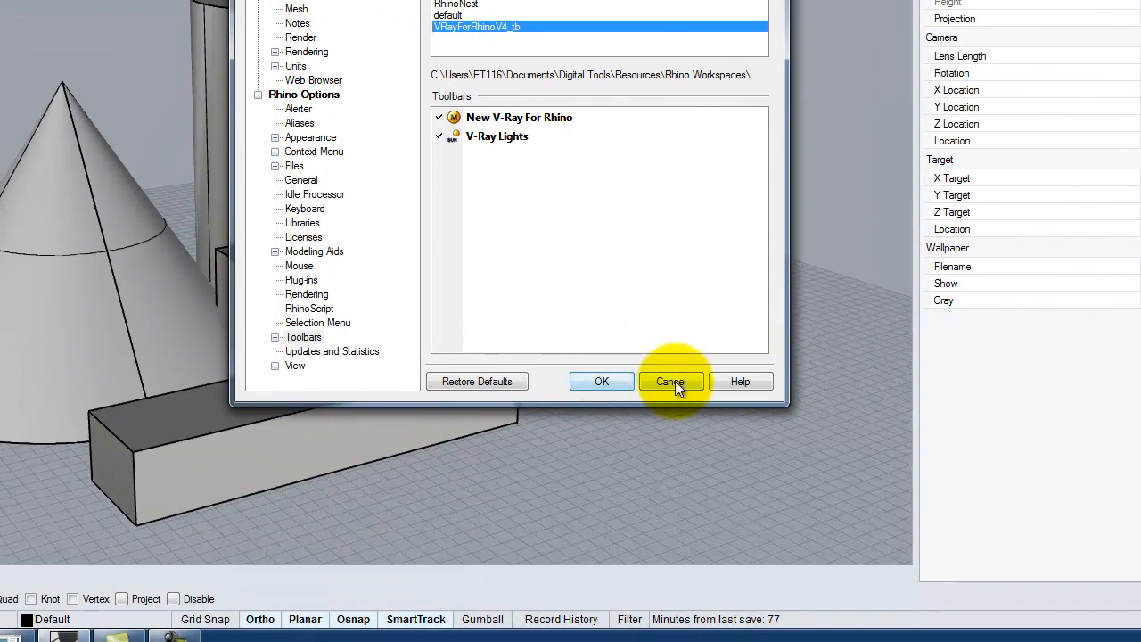
click(661, 404)
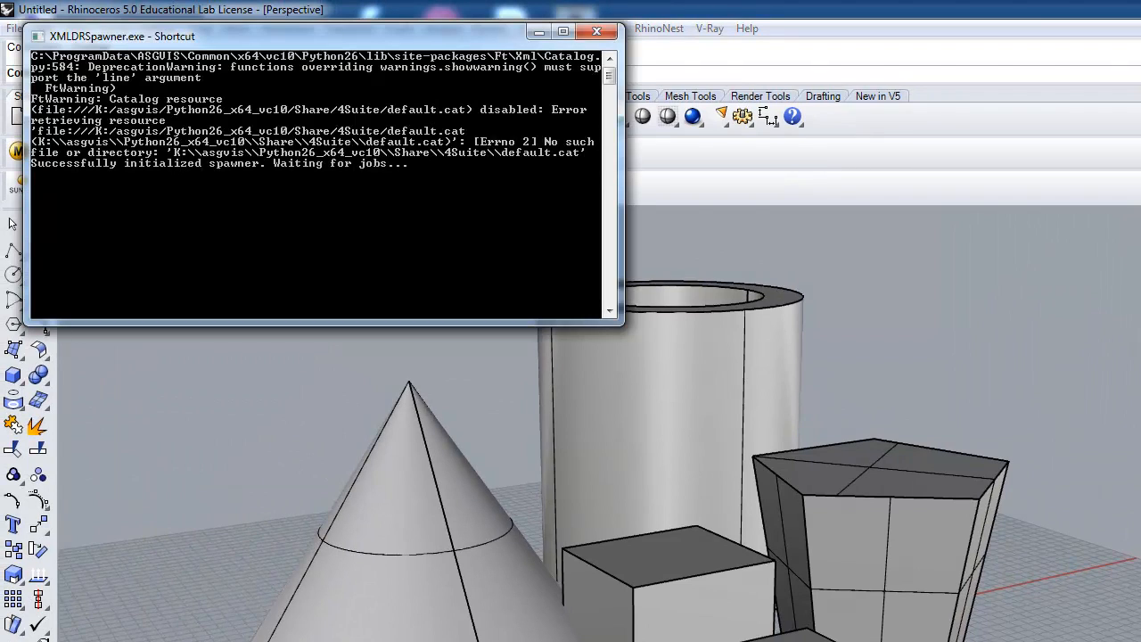
- Drag the XMLDRSpawner console downward, then minimize it
drag(298, 36, 396, 124)
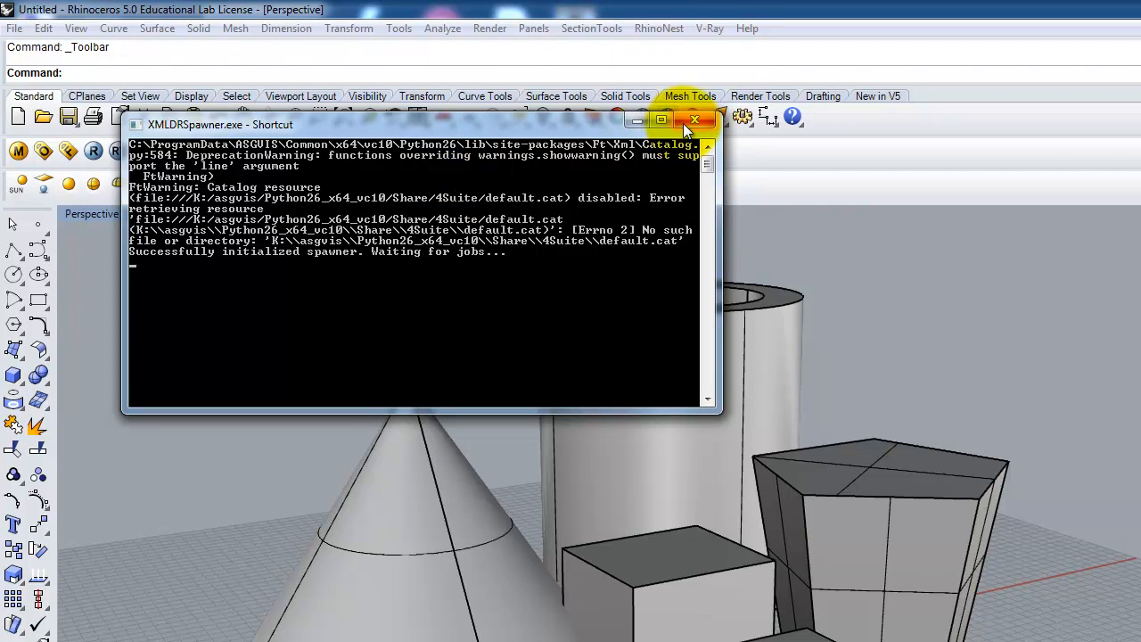
drag(295, 128, 408, 238)
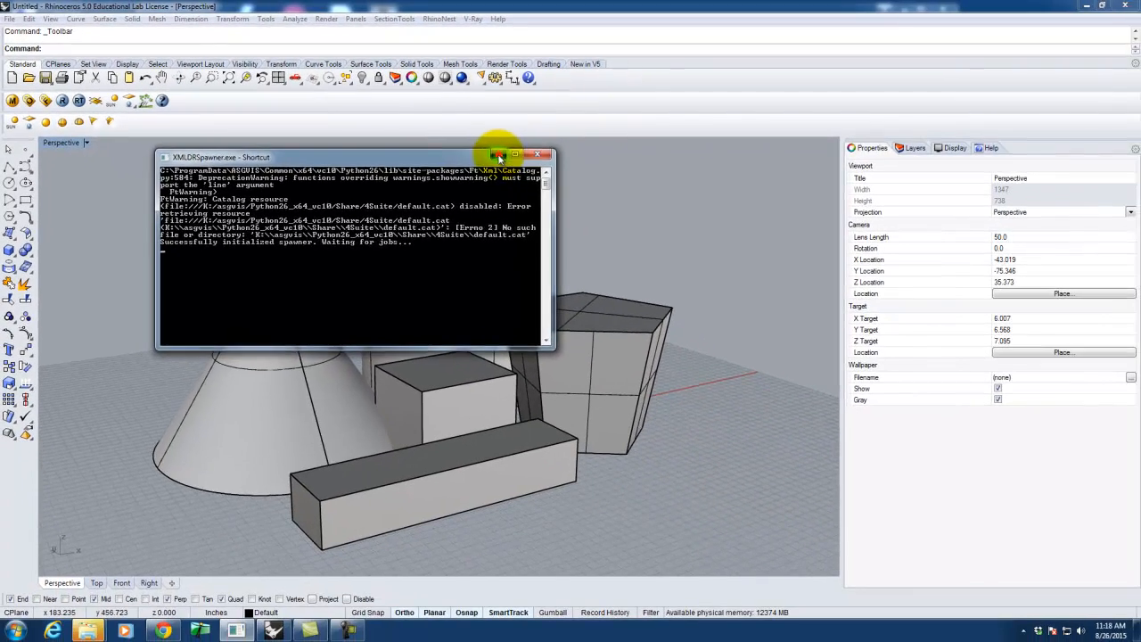
click(749, 232)
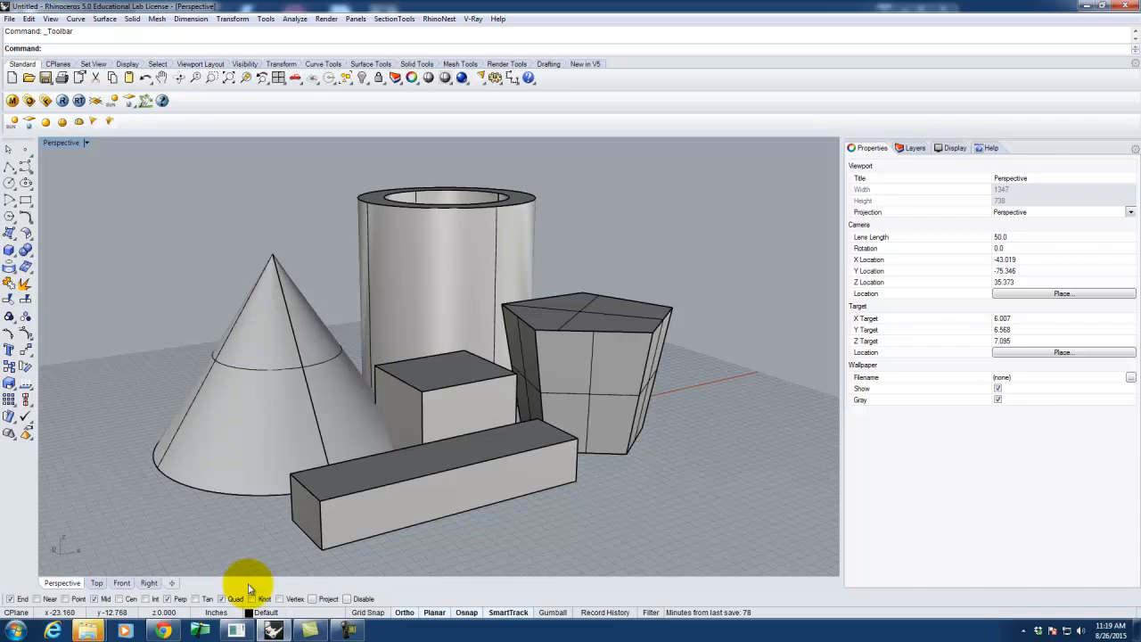
click(161, 629)
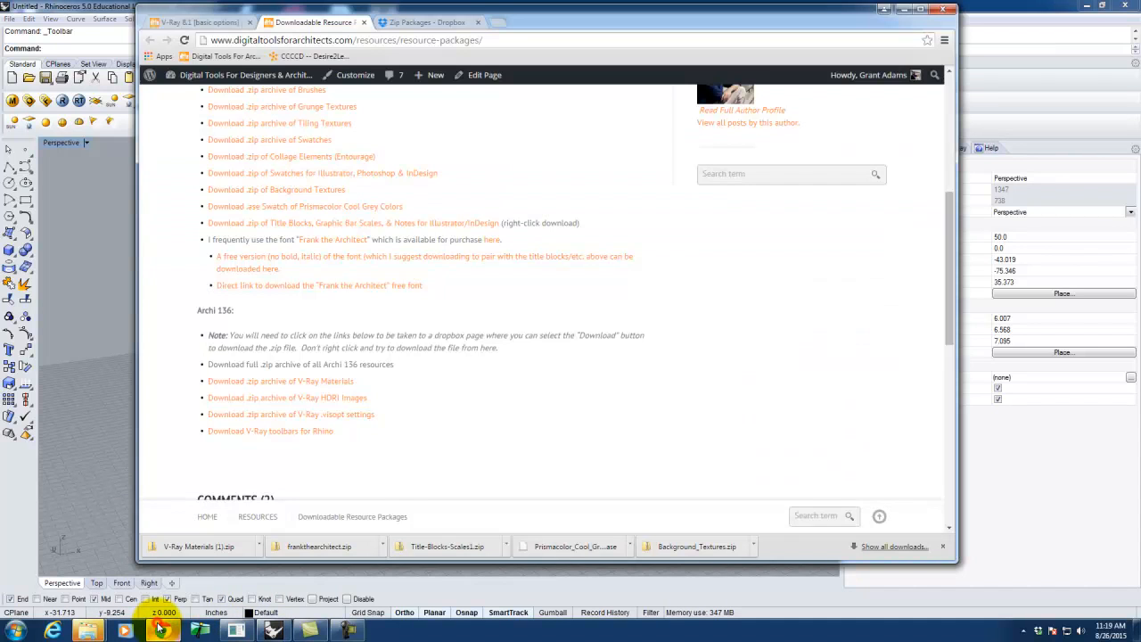
click(201, 21)
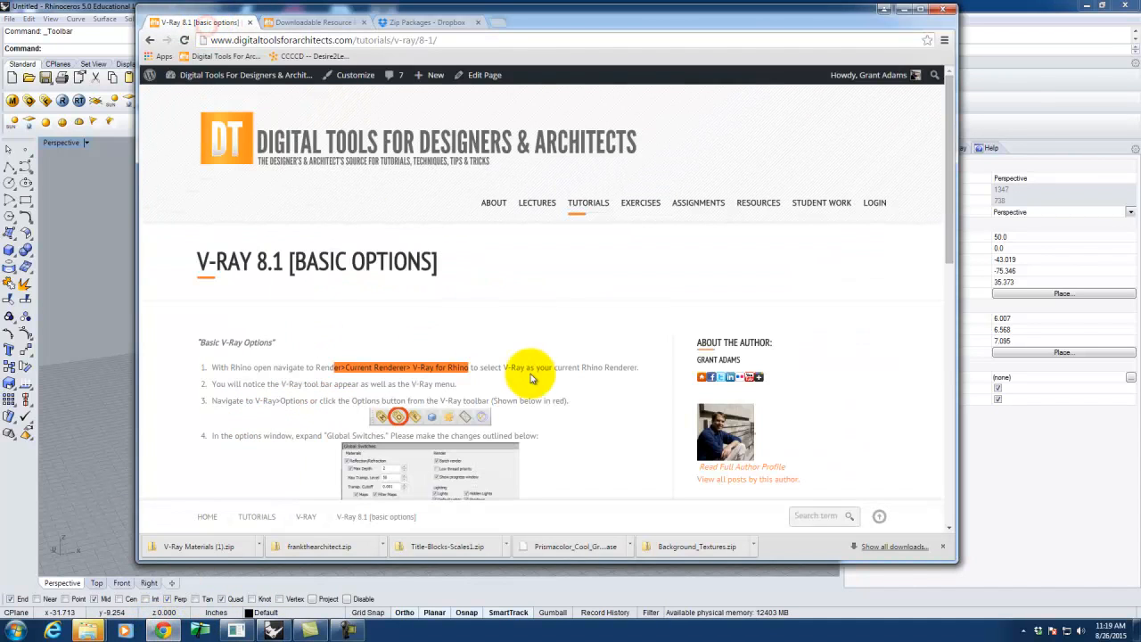
scroll(475, 381, down, 1)
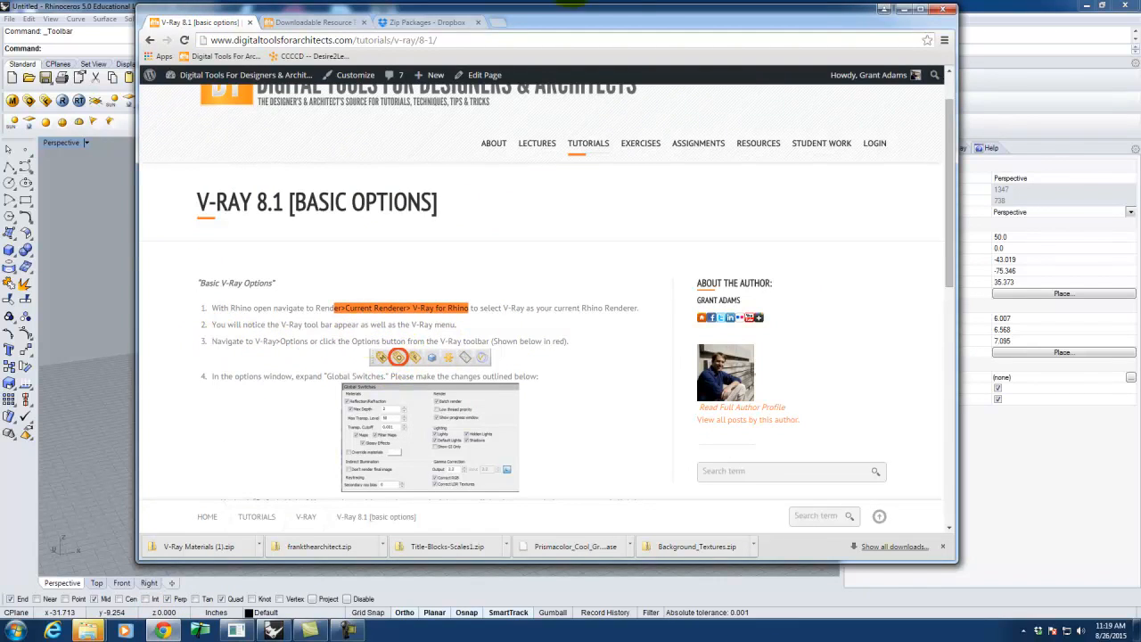
click(1003, 11)
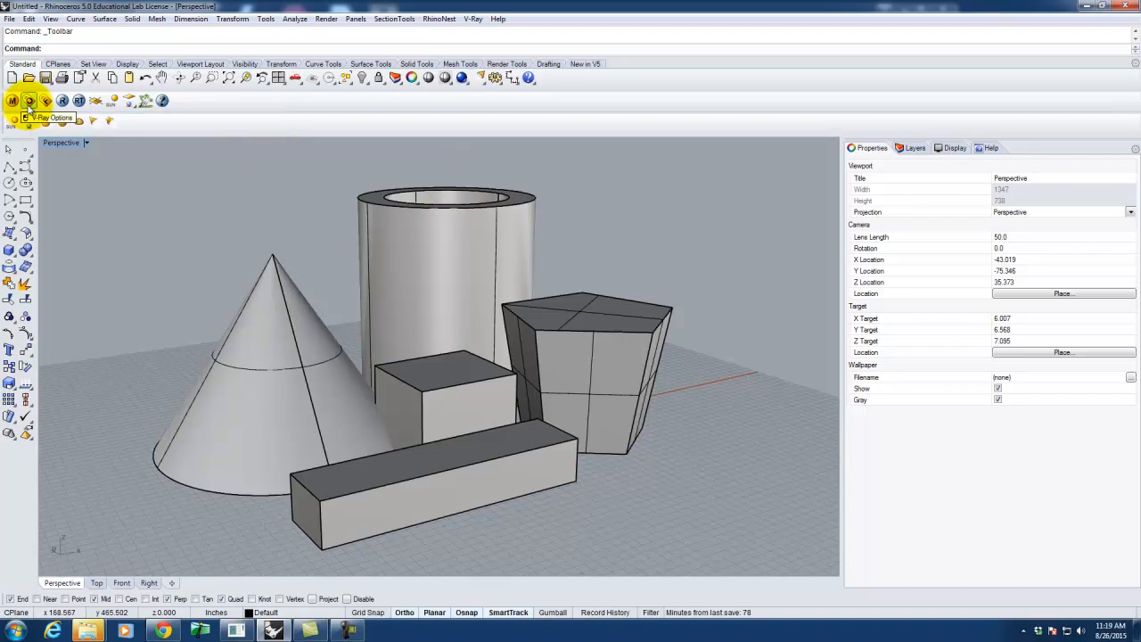
- Open V-Ray Options and expand the Global switches, System and Camera rollouts
click(473, 20)
click(489, 31)
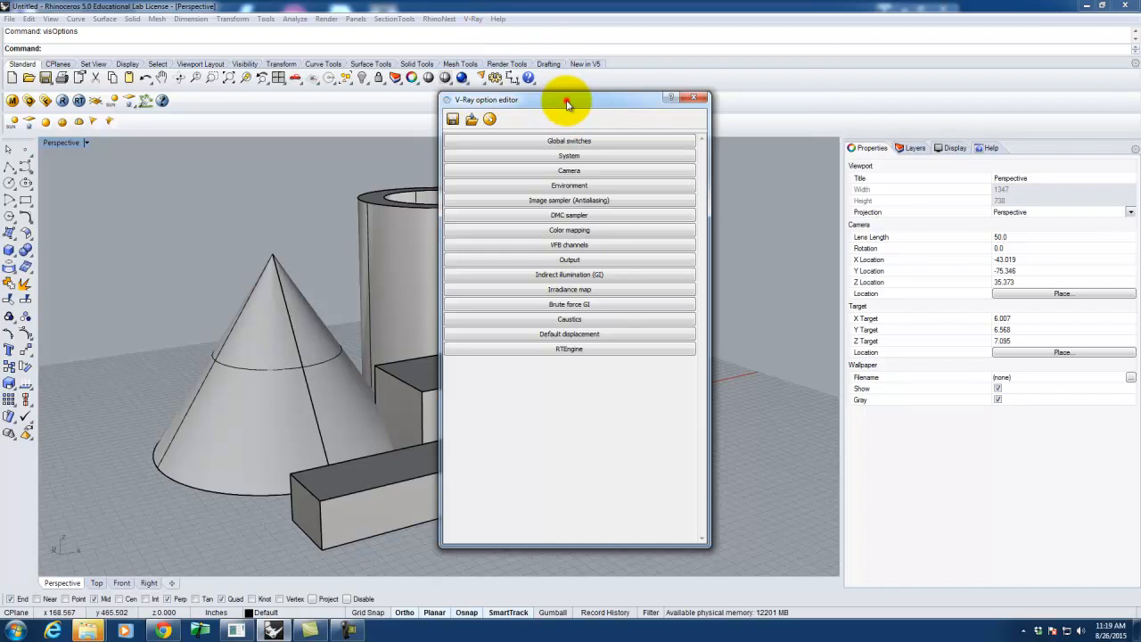
drag(566, 105, 529, 111)
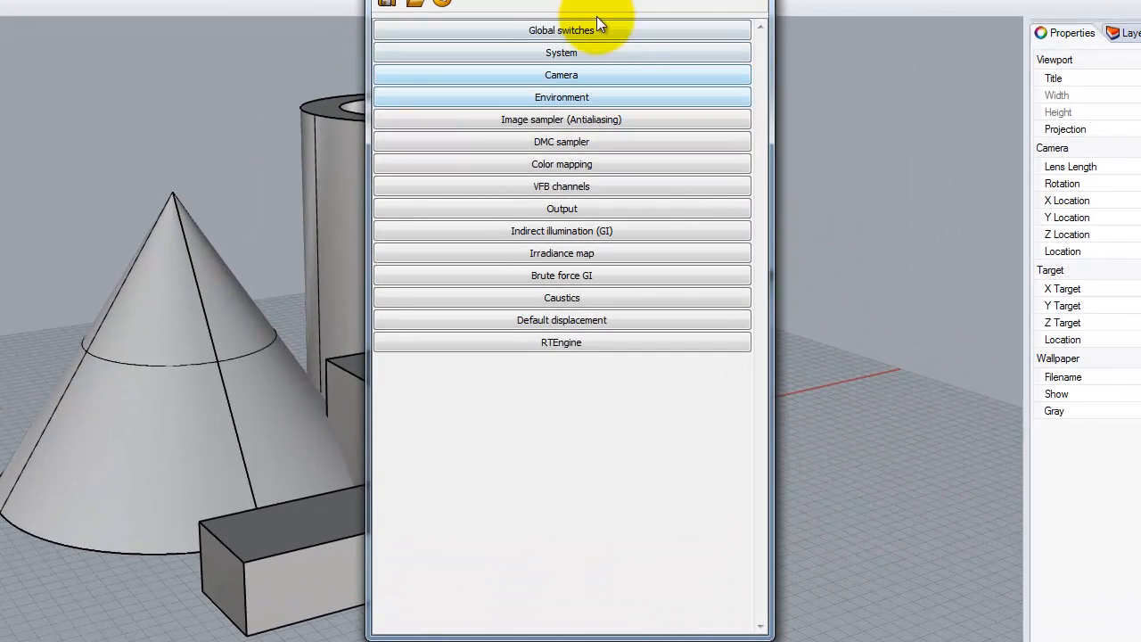
click(547, 146)
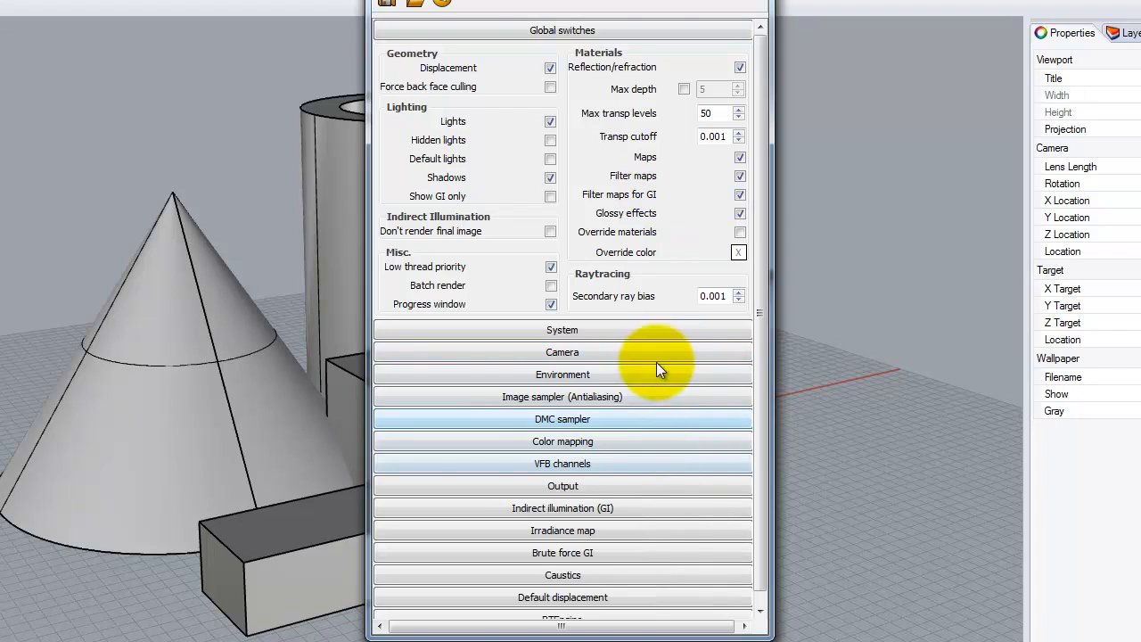
click(637, 329)
click(606, 564)
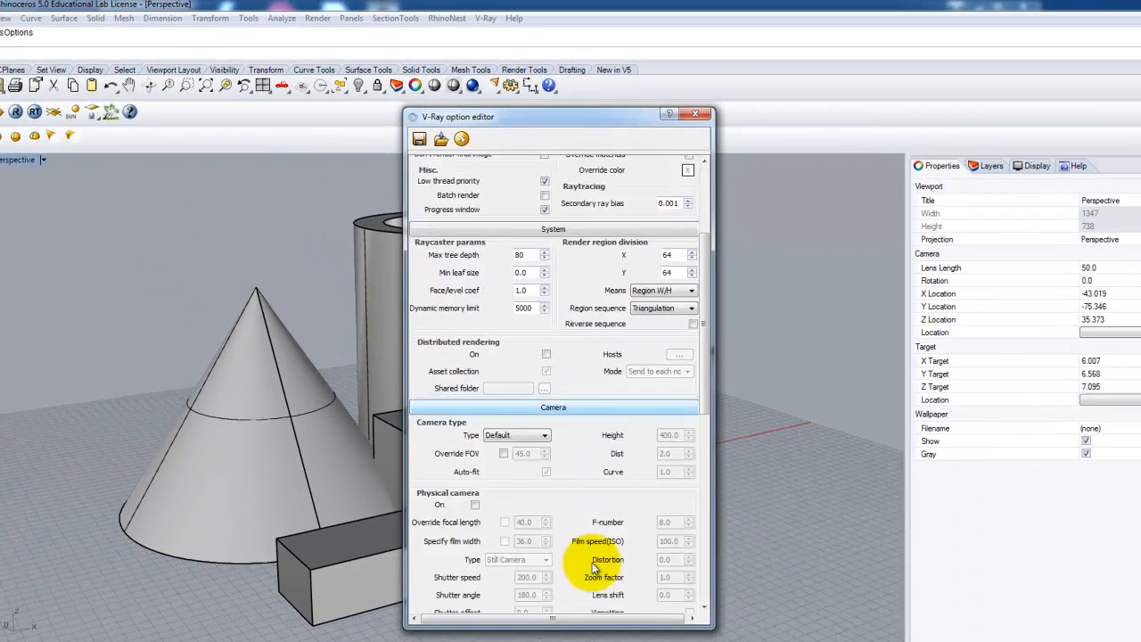
- Collapse the Global switches, System and Camera rollouts again
scroll(593, 567, down, 5)
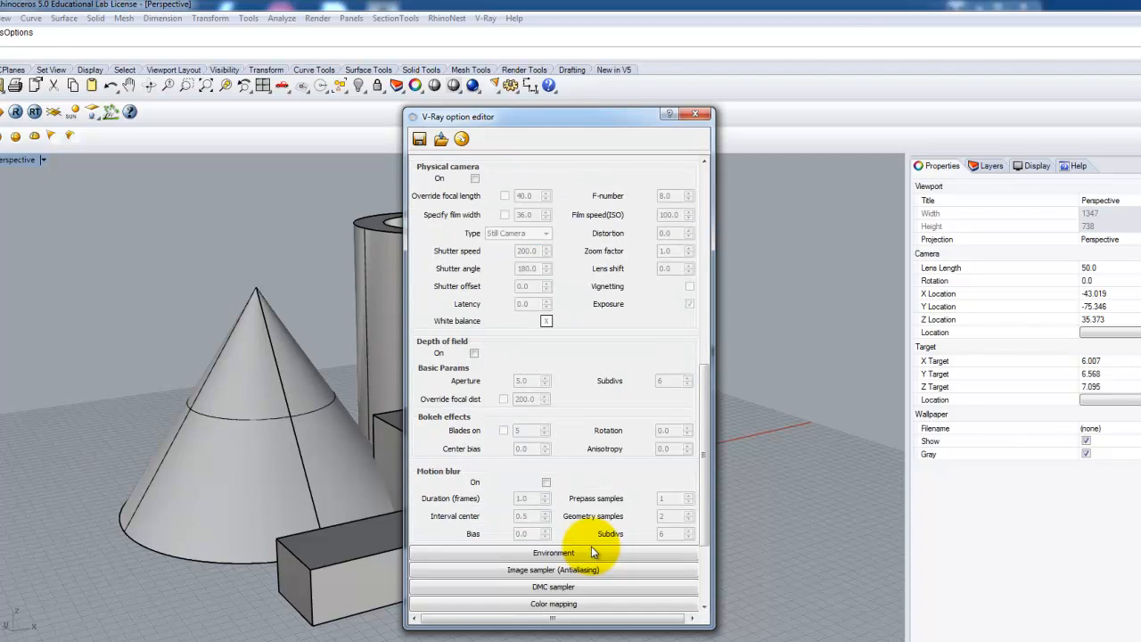
scroll(591, 546, up, 10)
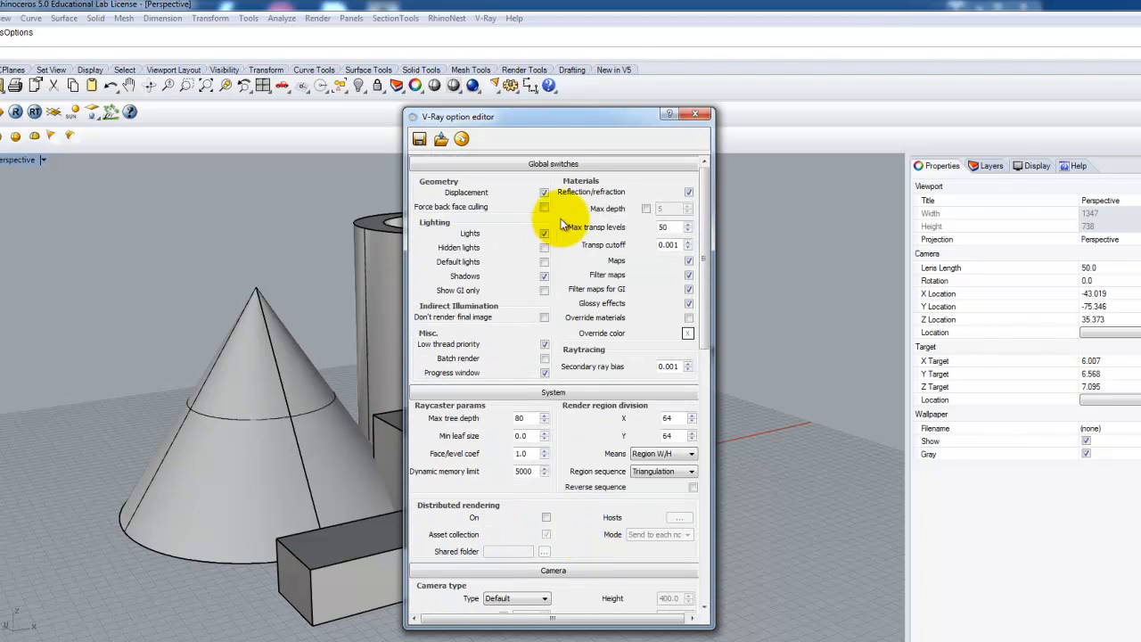
click(564, 161)
click(566, 180)
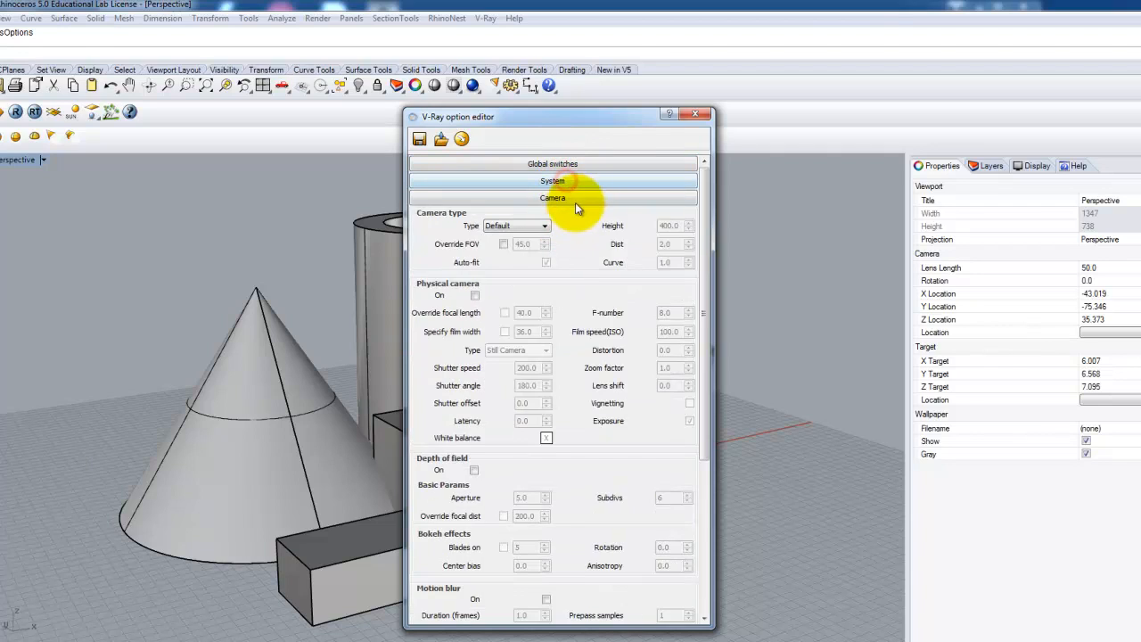
click(576, 200)
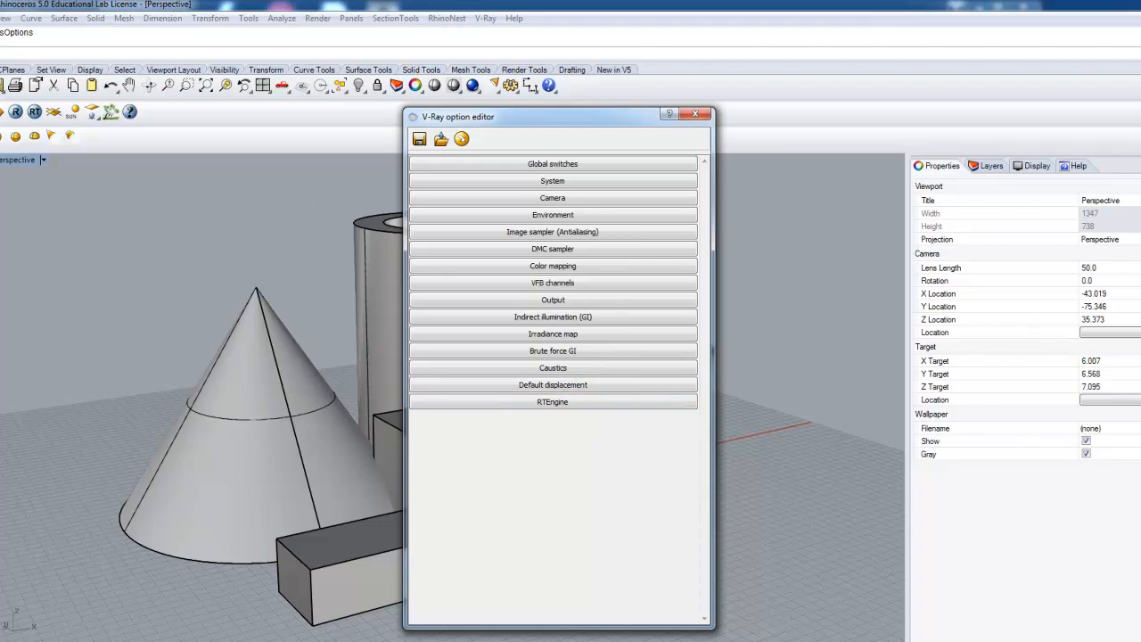
mouse_move(130, 641)
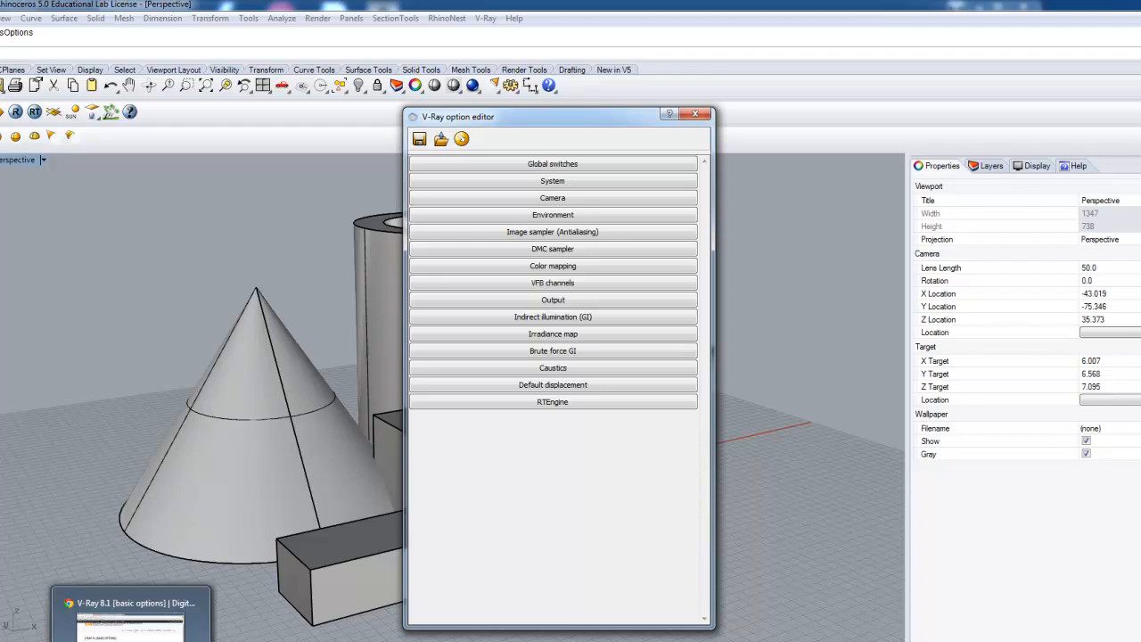
- Highlight tutorial step 4 on Global Switches, then expand V-Ray's Global switches rollout
click(130, 627)
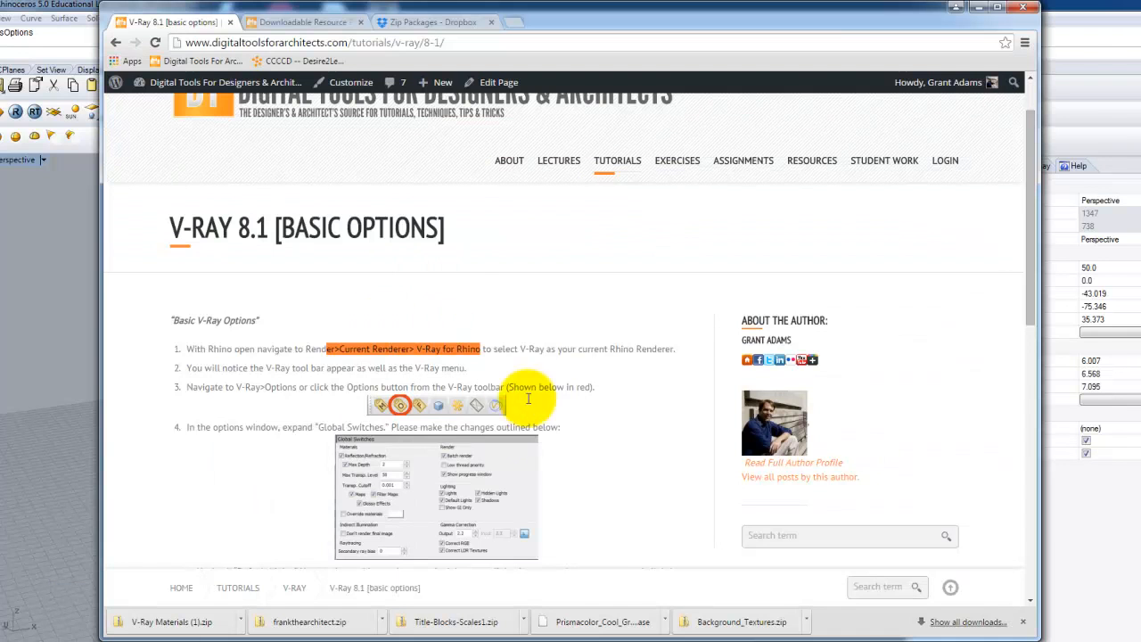
scroll(642, 395, down, 3)
drag(199, 223, 397, 225)
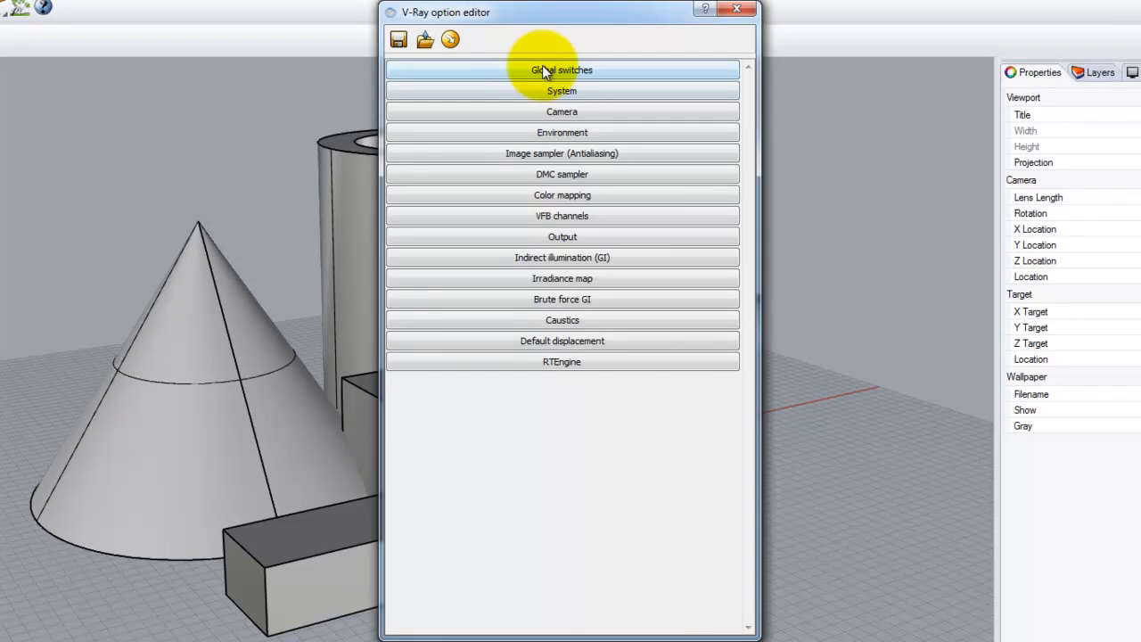
click(542, 65)
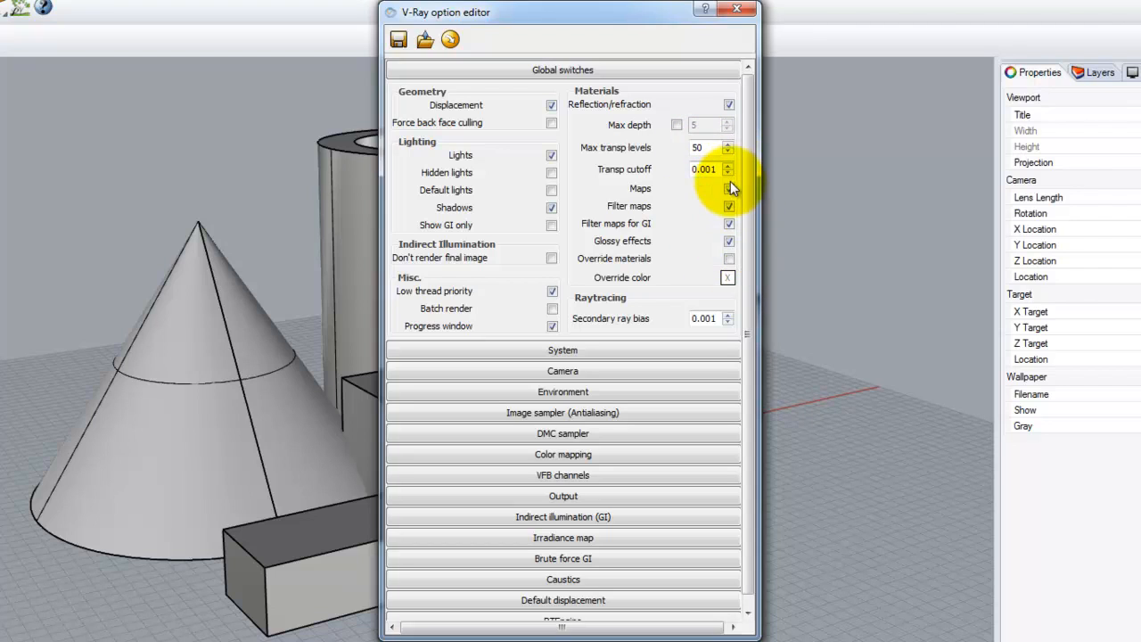
- Turn on Glossy effects and highlight the tutorial's step about expanding Environment
click(730, 241)
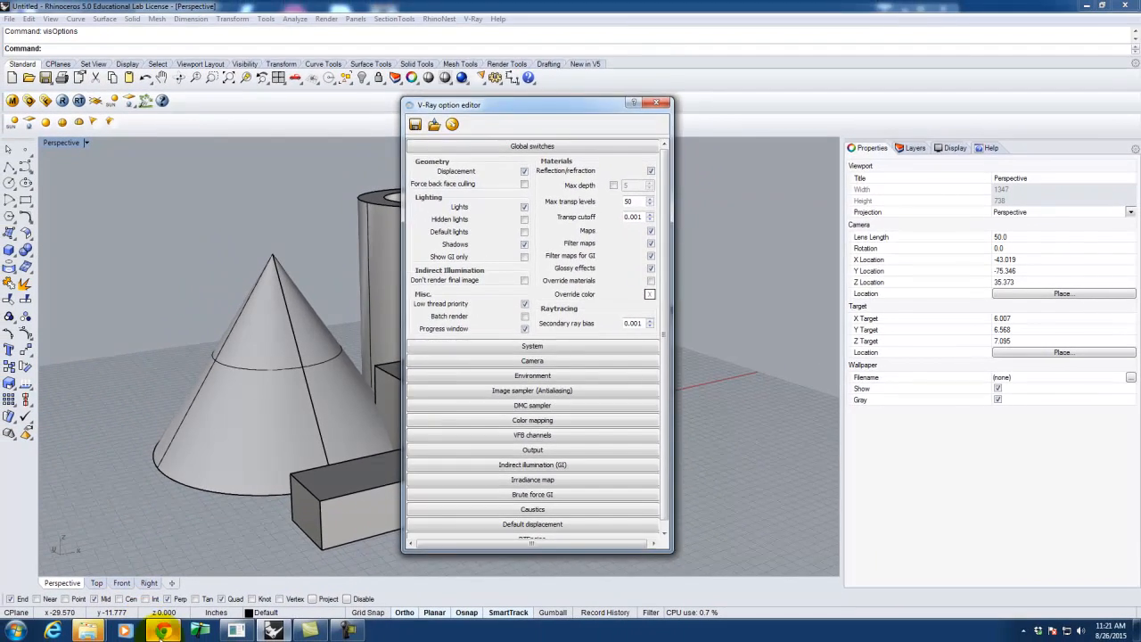
click(164, 631)
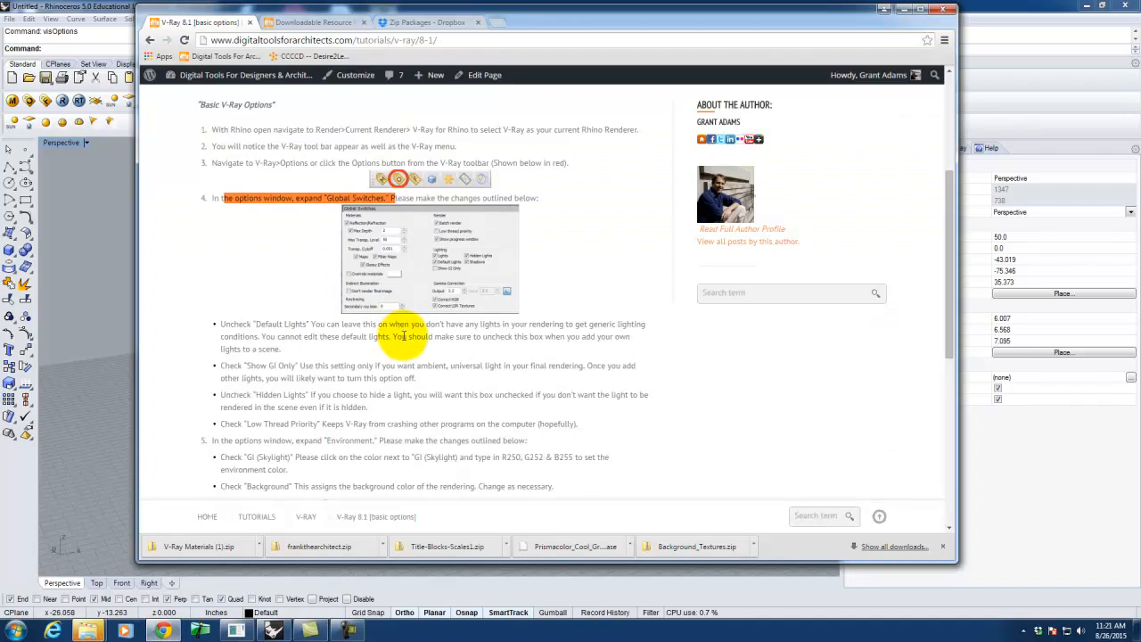
scroll(403, 330, down, 1)
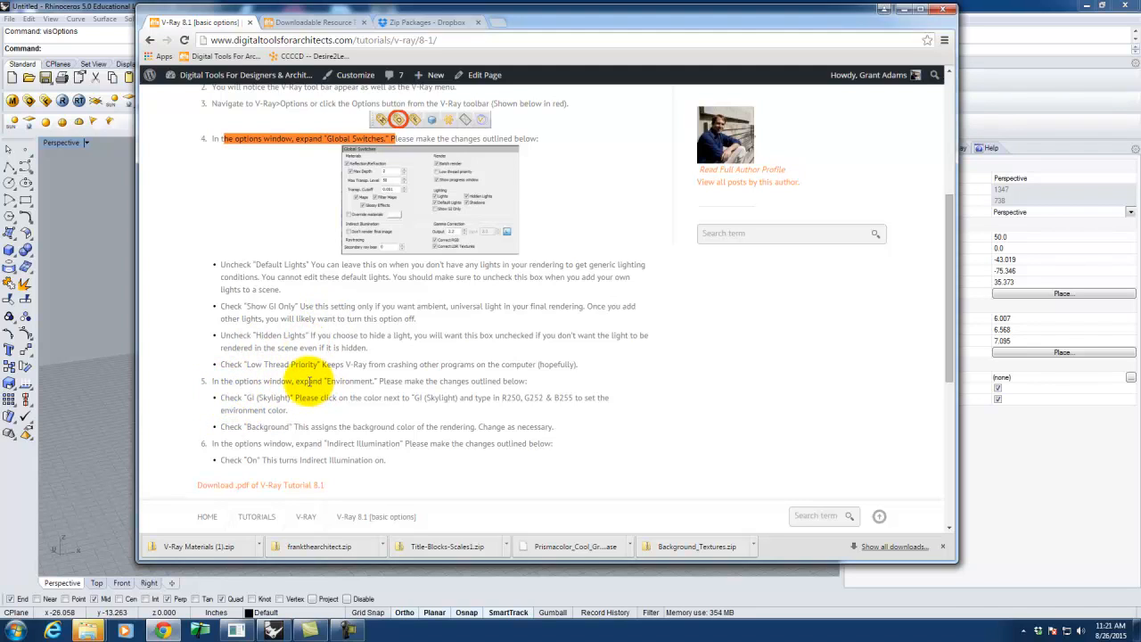
drag(295, 381, 377, 382)
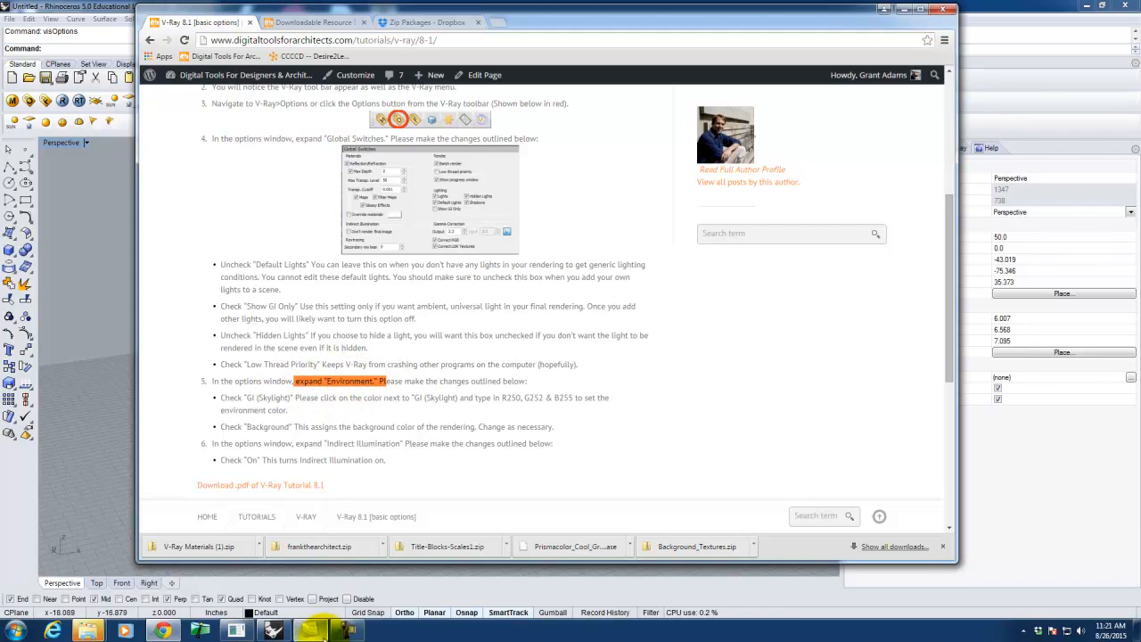
- Collapse Global switches, expand Environment, and highlight the tutorial's GI (Skylight) instruction
click(274, 631)
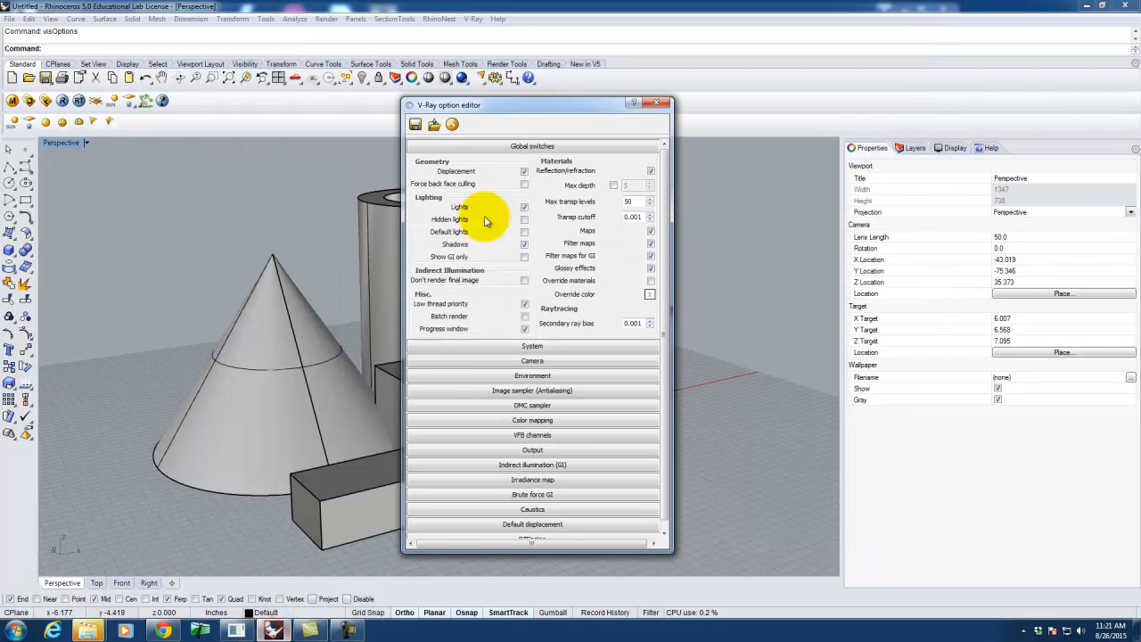
click(511, 146)
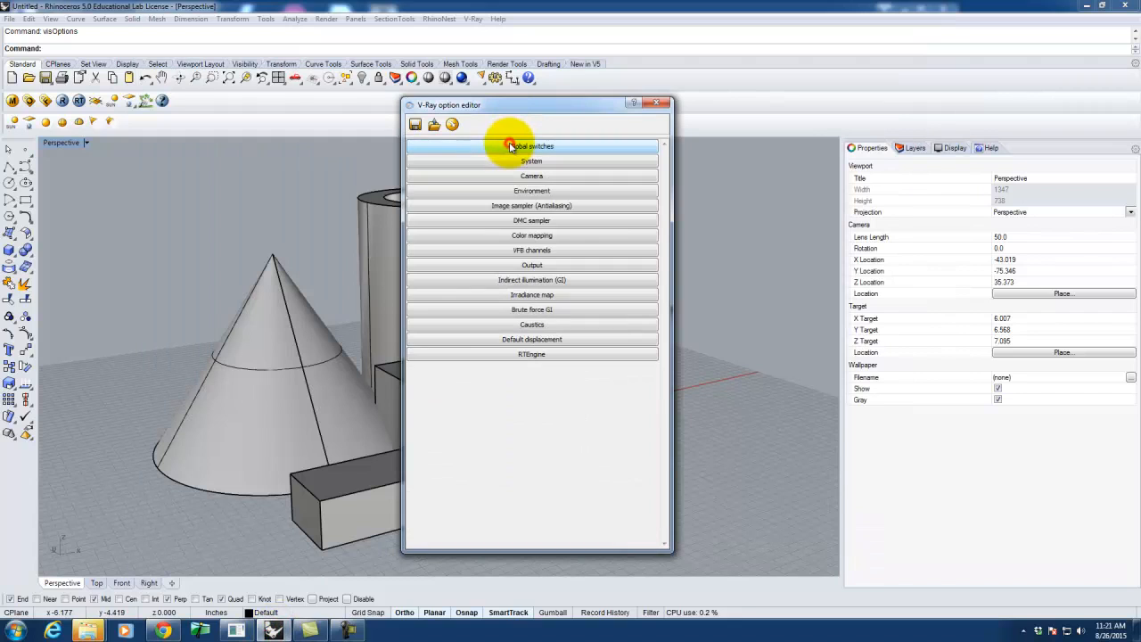
click(517, 193)
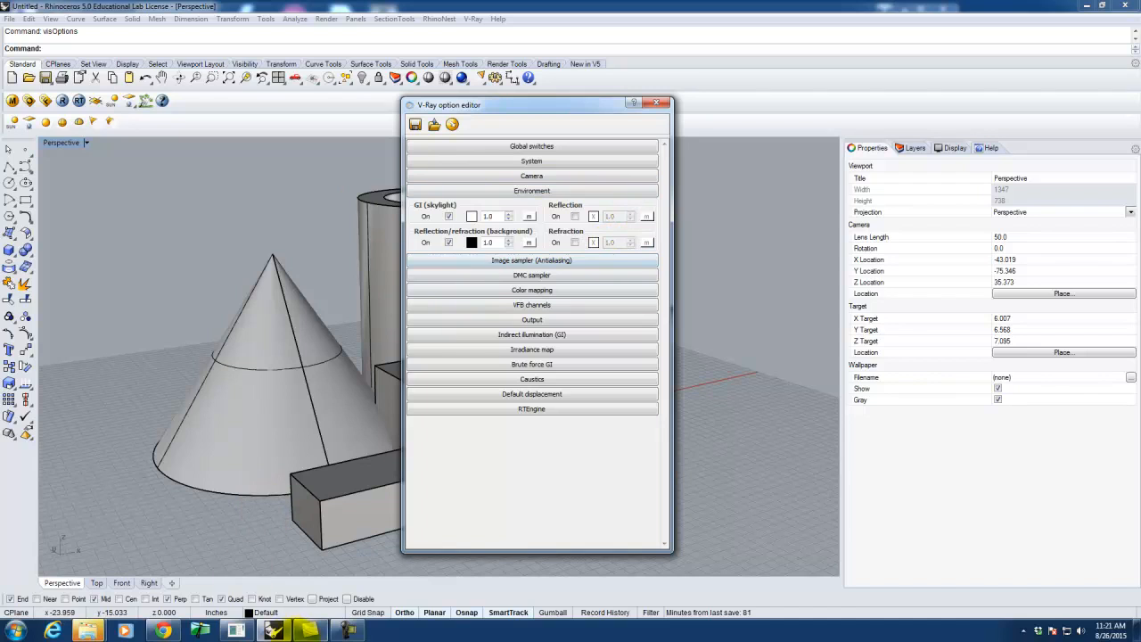
click(163, 631)
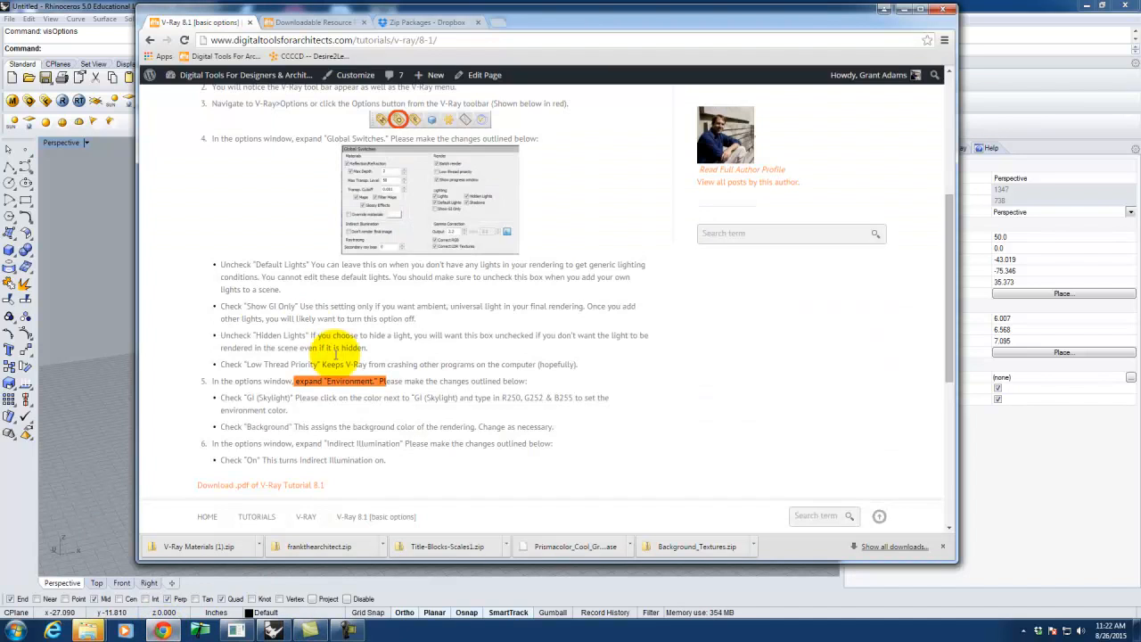
drag(237, 398, 311, 390)
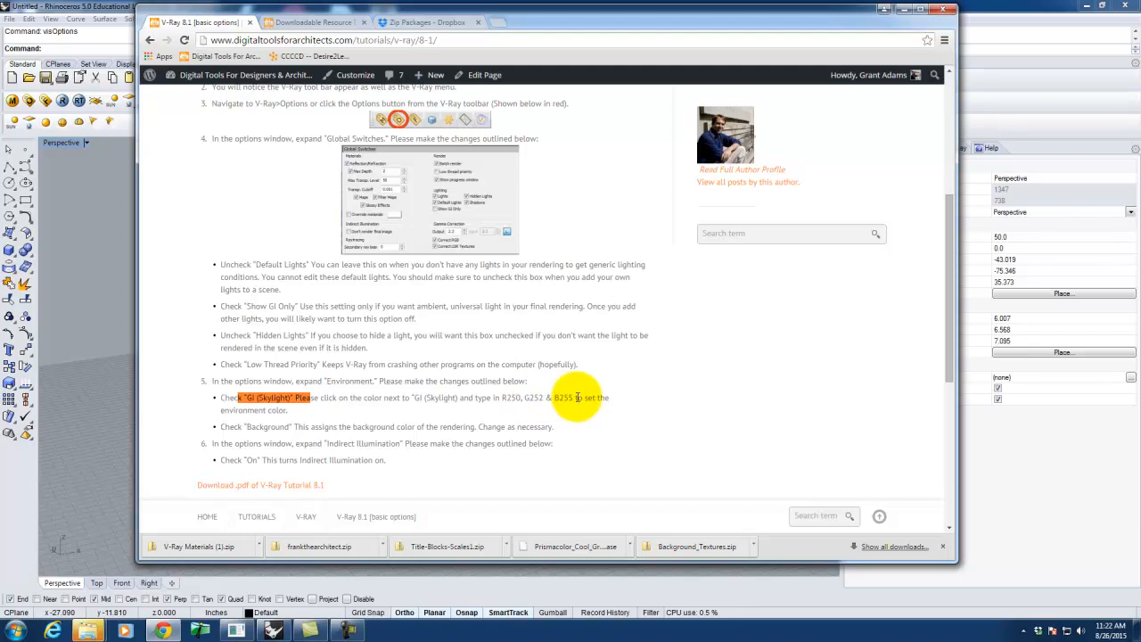
click(81, 9)
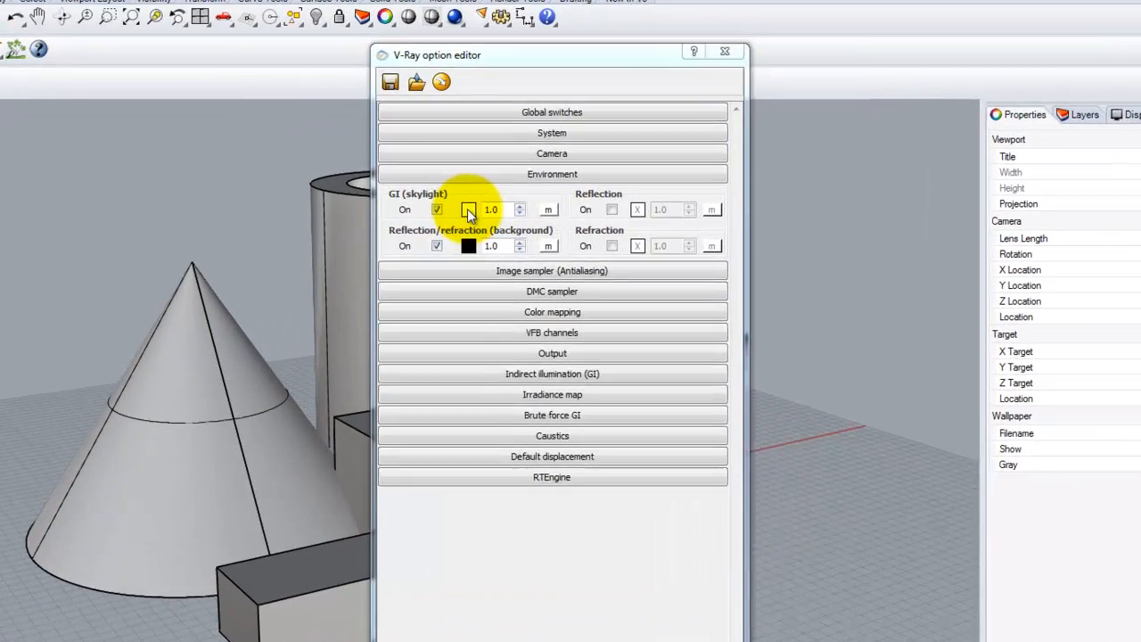
- Edit the GI skylight colour, setting its red value to 250
click(472, 217)
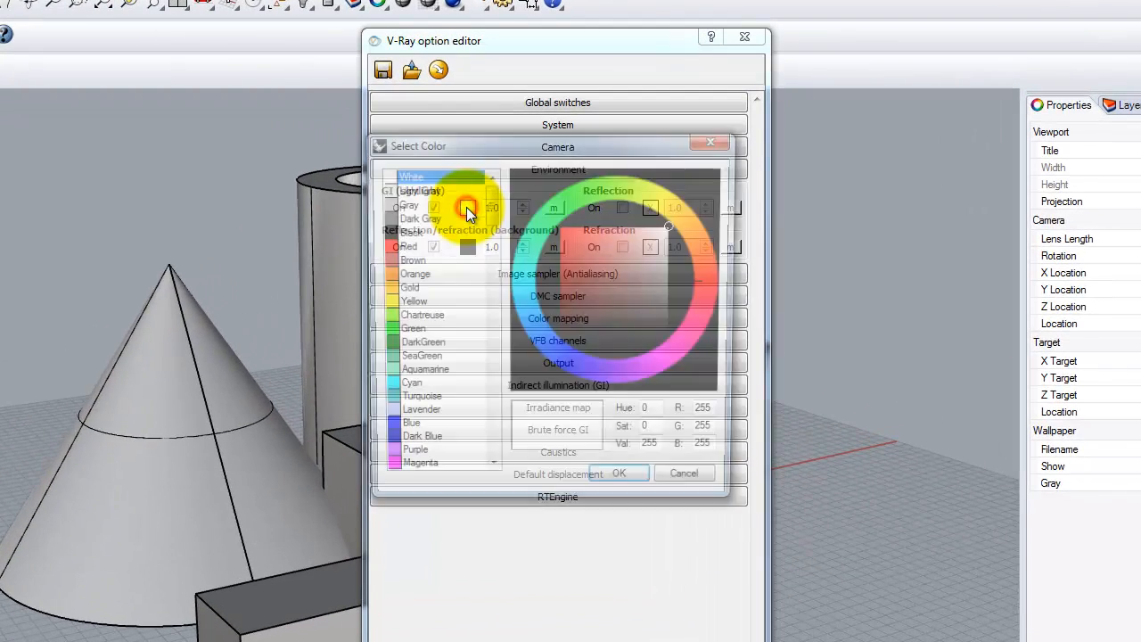
double_click(663, 416)
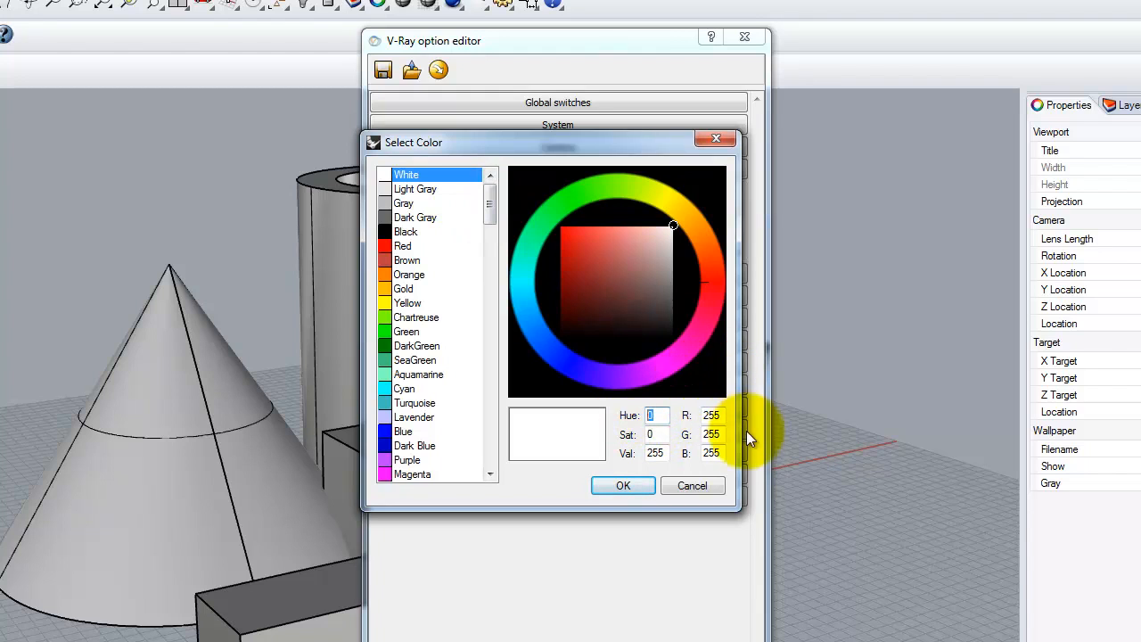
double_click(712, 416)
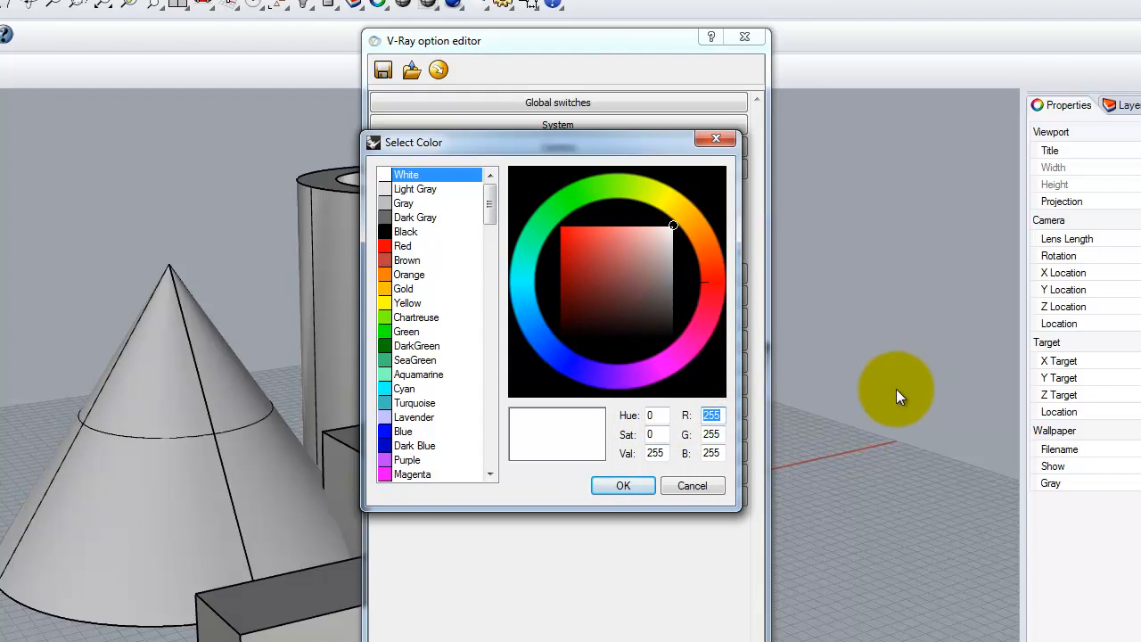
text(25)
key(BackSpace)
key(BackSpace)
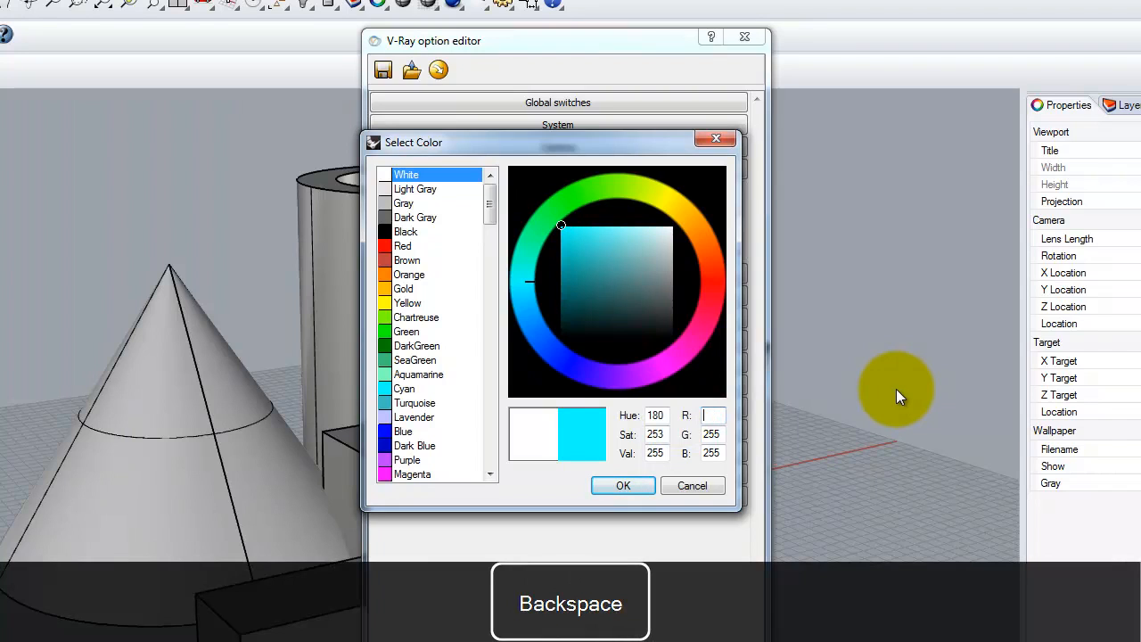
text(250)
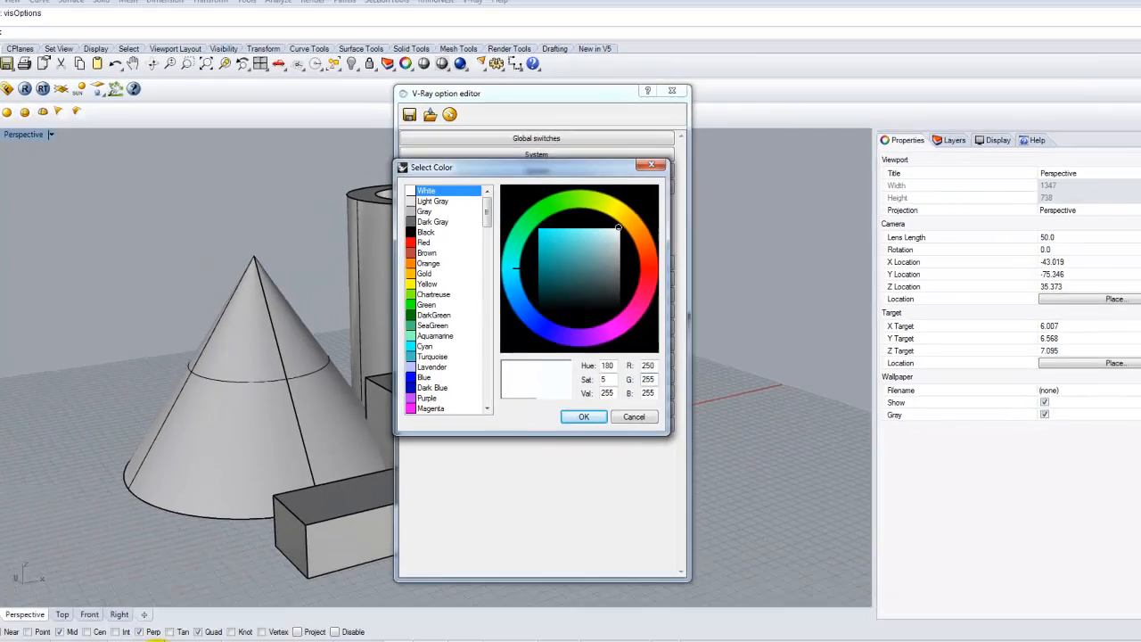
- Check the tutorial's colour values, set green to 252 and confirm the skylight colour
click(163, 631)
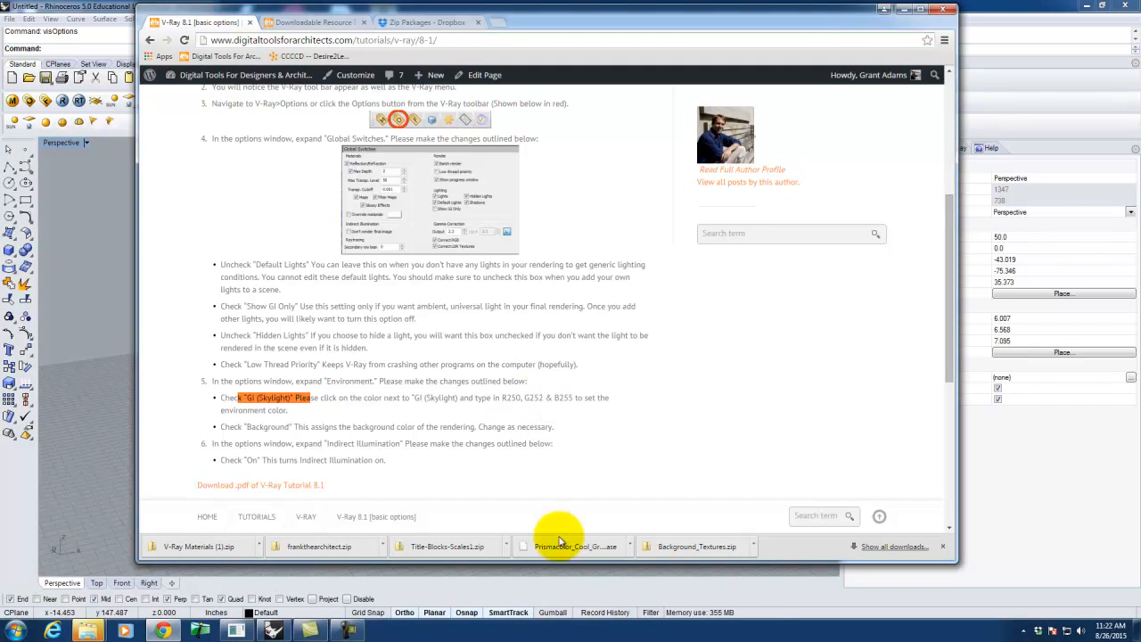
click(279, 629)
double_click(634, 366)
text(252)
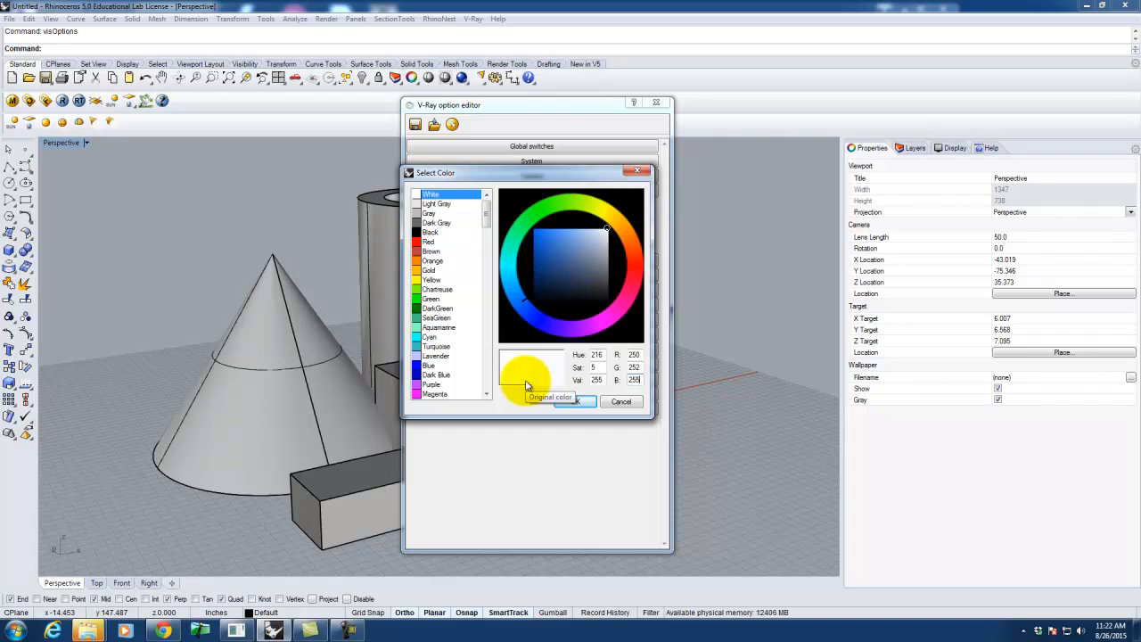
click(577, 402)
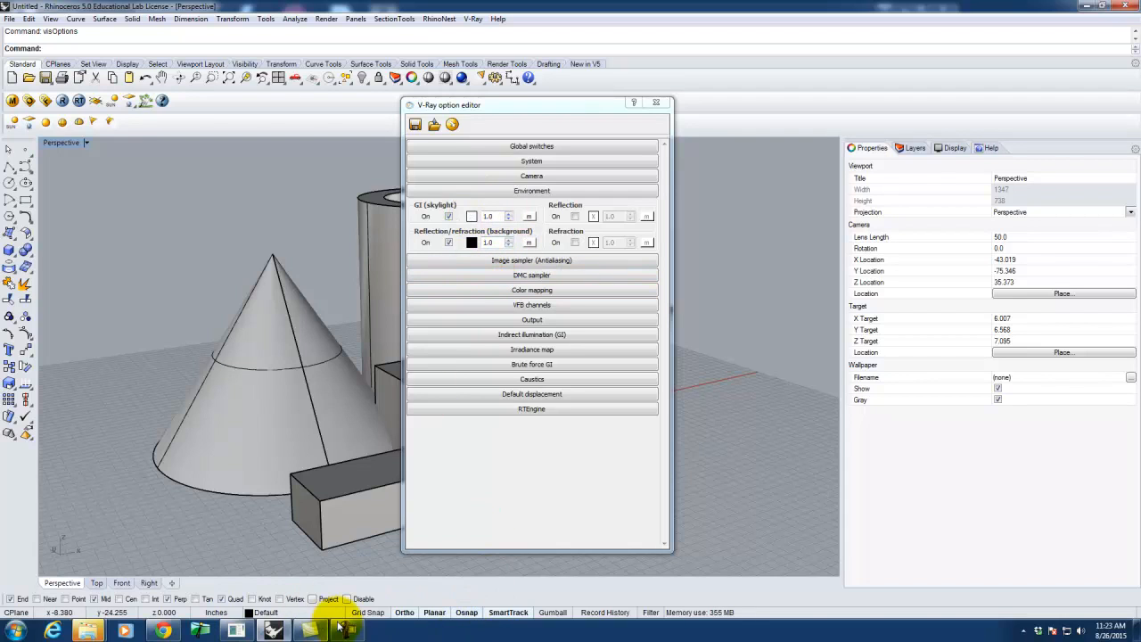
- Highlight the tutorial's Background instruction in the Environment step
click(163, 631)
drag(225, 427, 318, 429)
drag(389, 427, 542, 428)
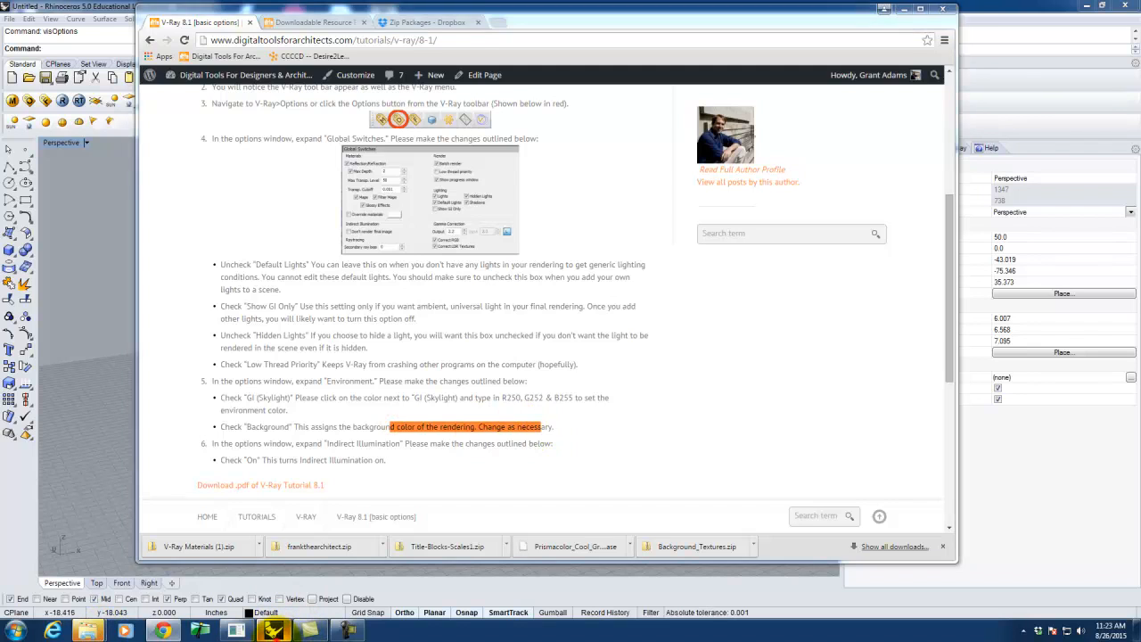
- Set the Reflection/refraction background colour to White (R255, G255, B255) and confirm it
click(274, 630)
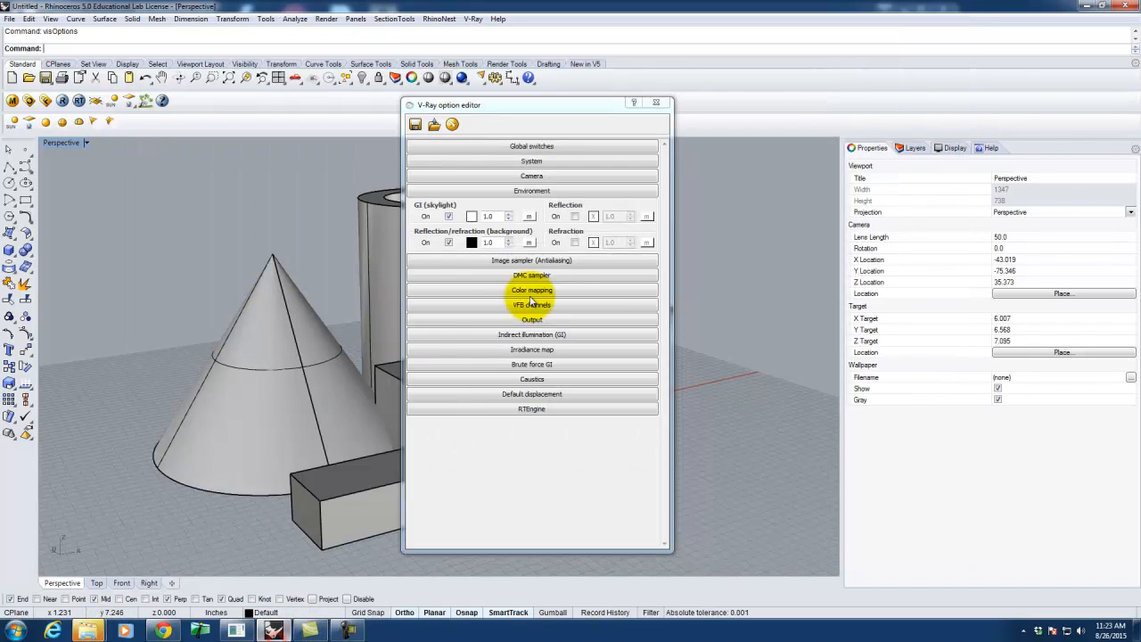
click(472, 243)
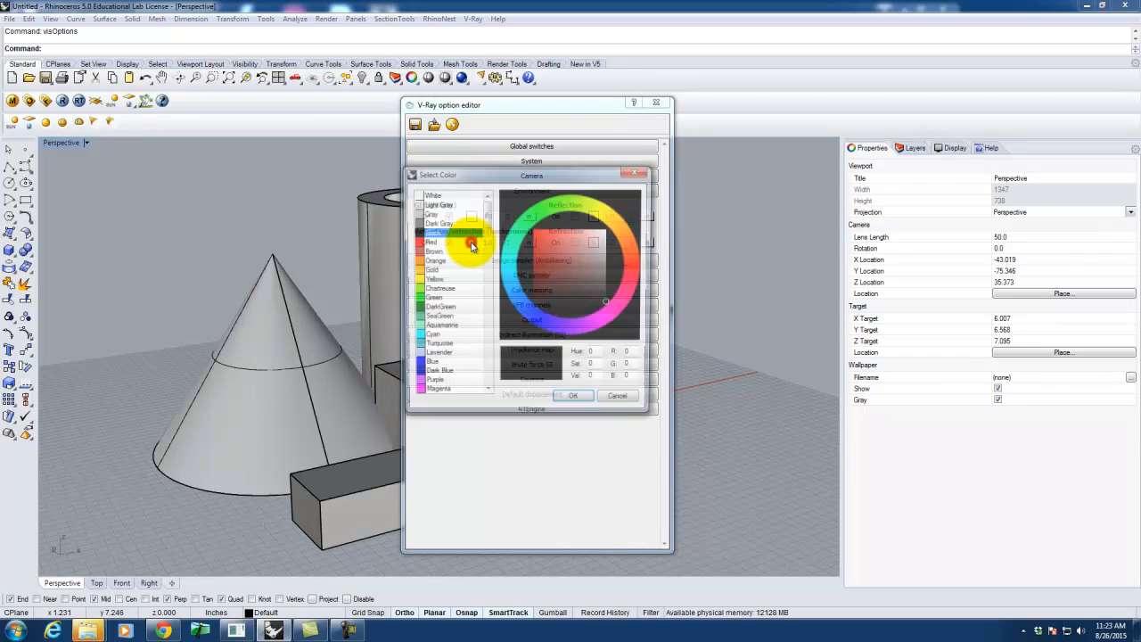
click(435, 195)
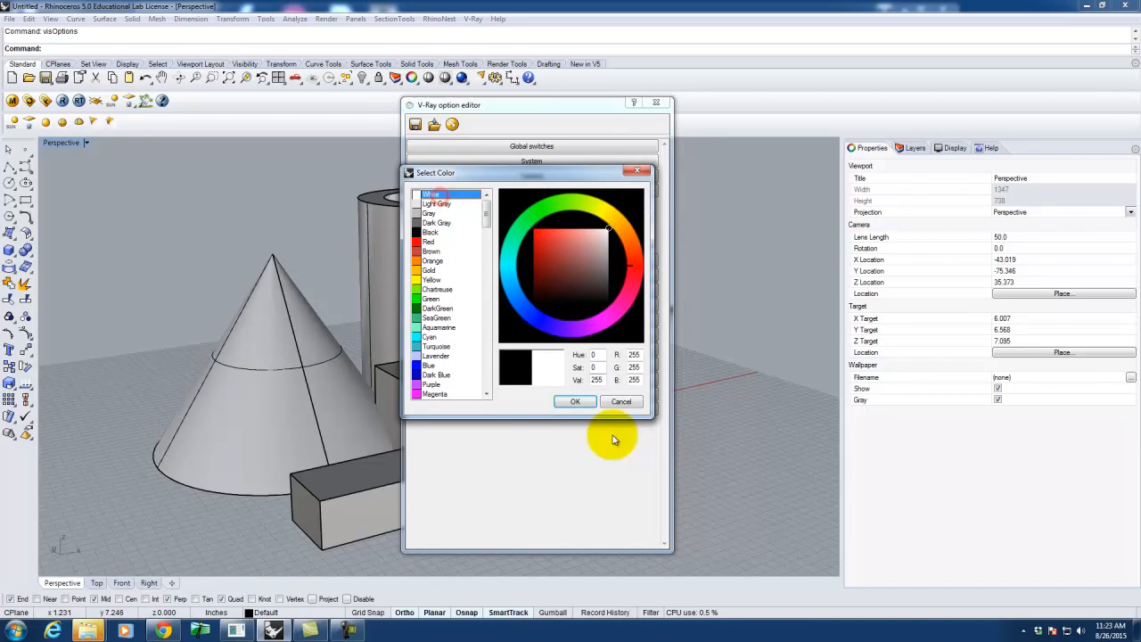
click(578, 401)
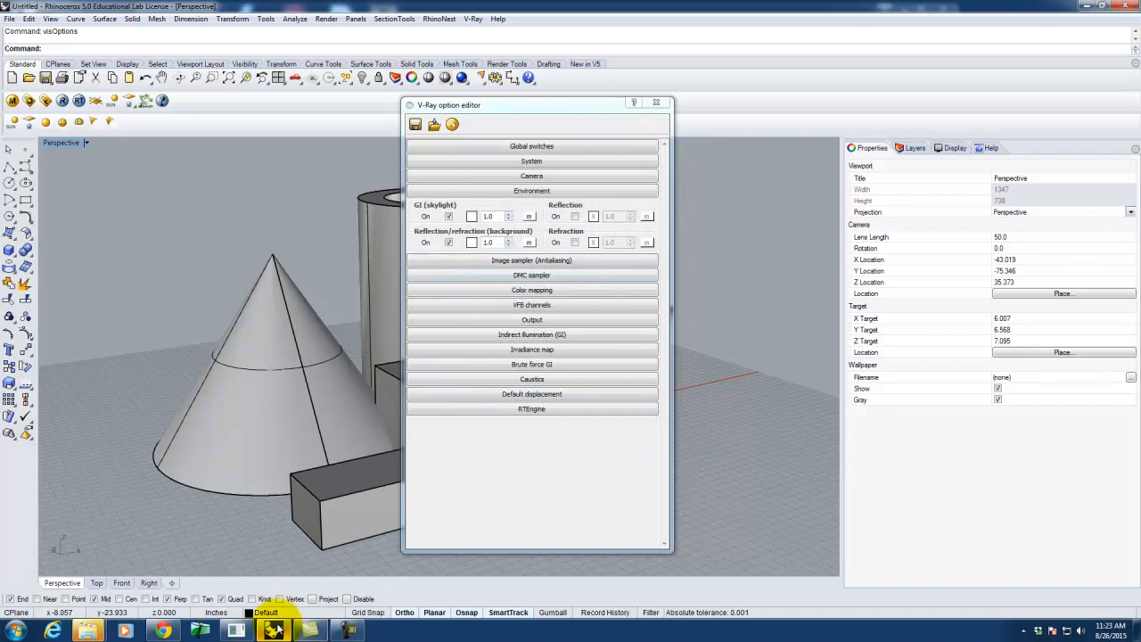
click(163, 632)
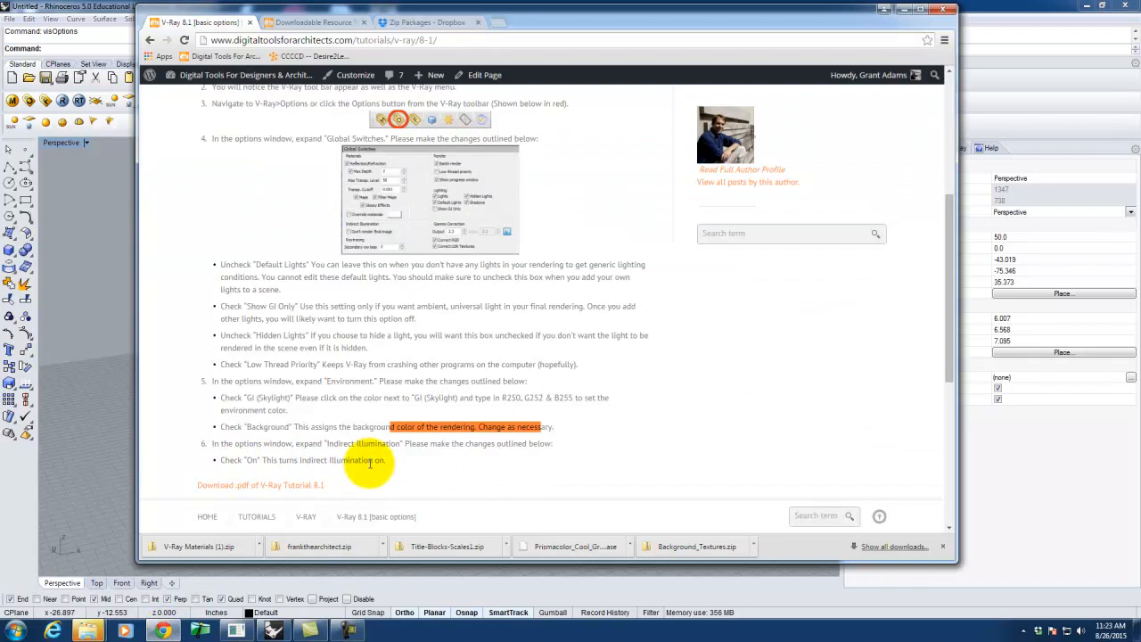
click(274, 630)
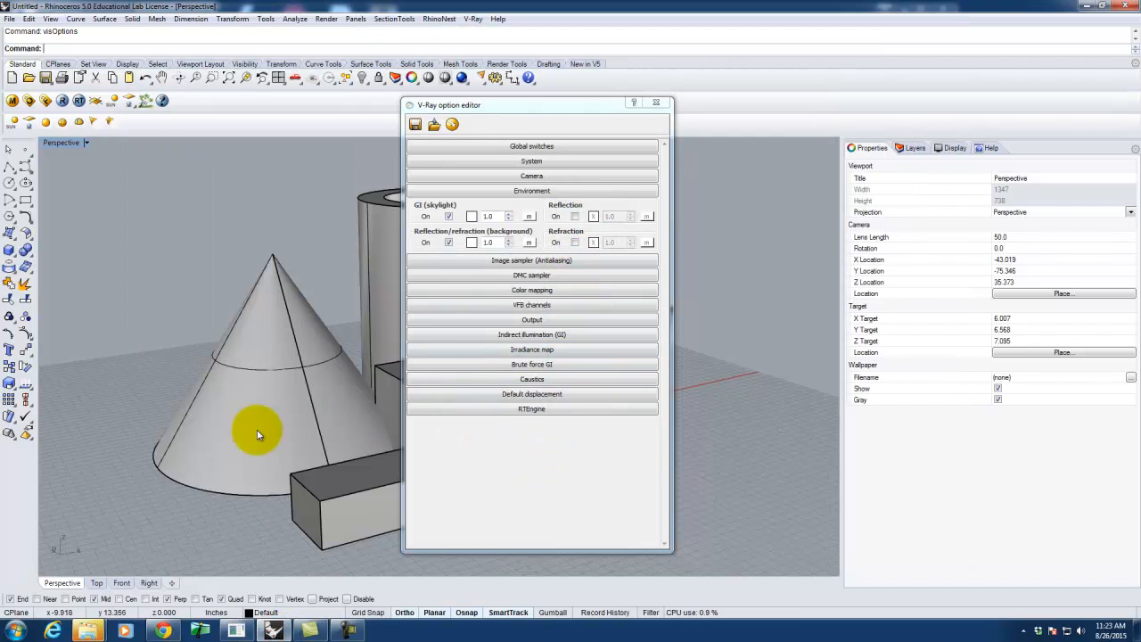
- Open the V-Ray 8.5 [infinite plane] tutorial, then close the V-Ray option editor
click(163, 629)
scroll(323, 305, down, 2)
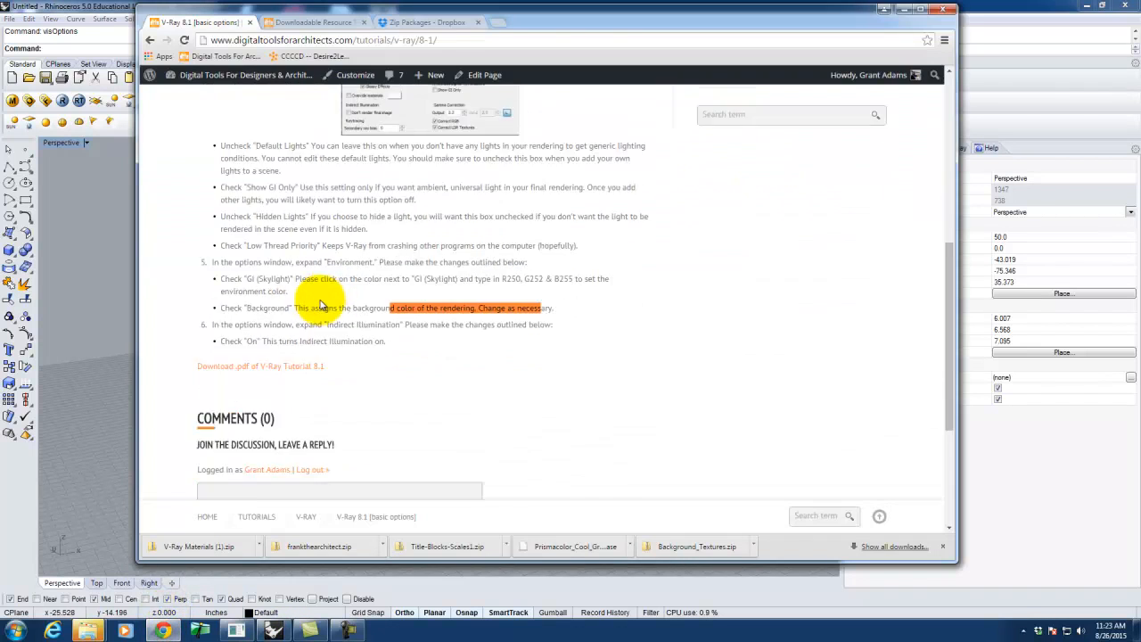
scroll(323, 305, up, 10)
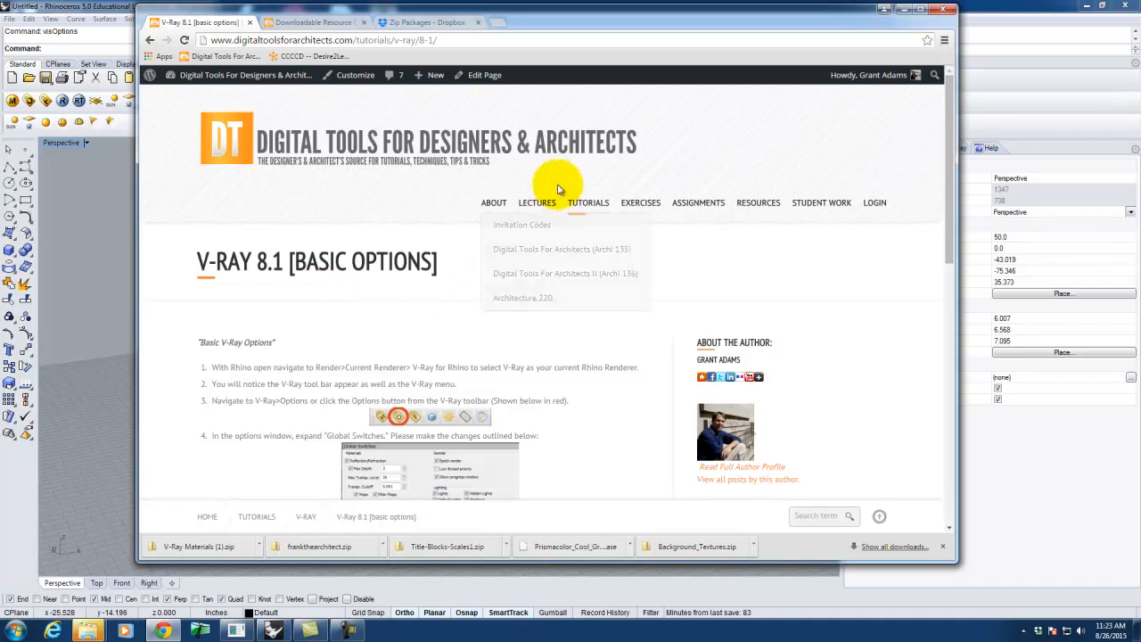
mouse_move(589, 205)
mouse_move(602, 429)
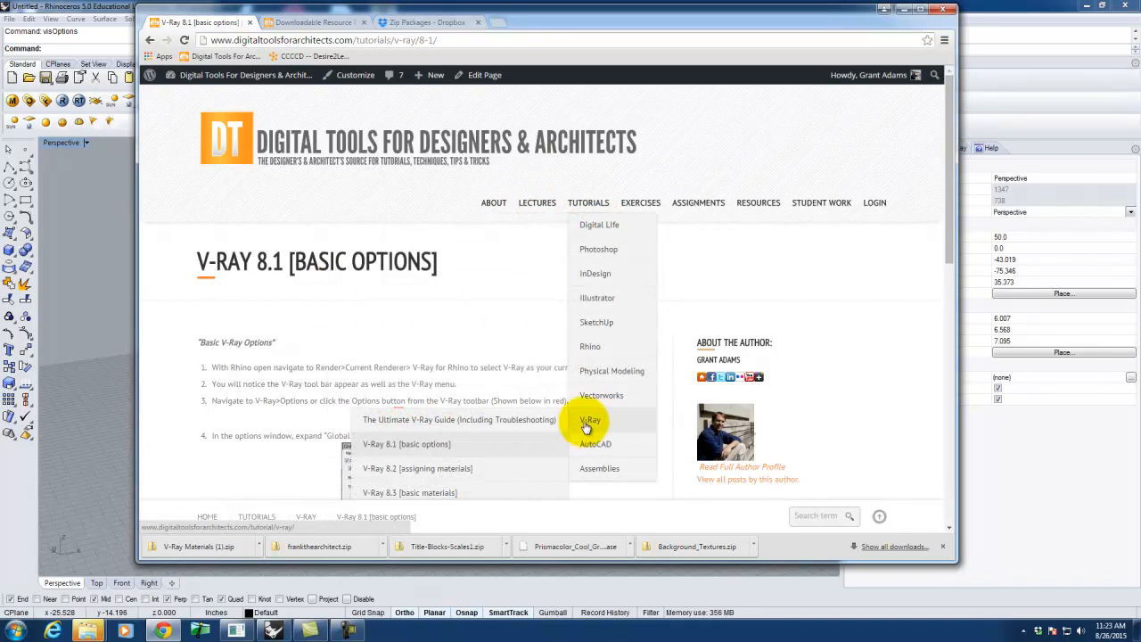
scroll(455, 450, down, 1)
click(453, 482)
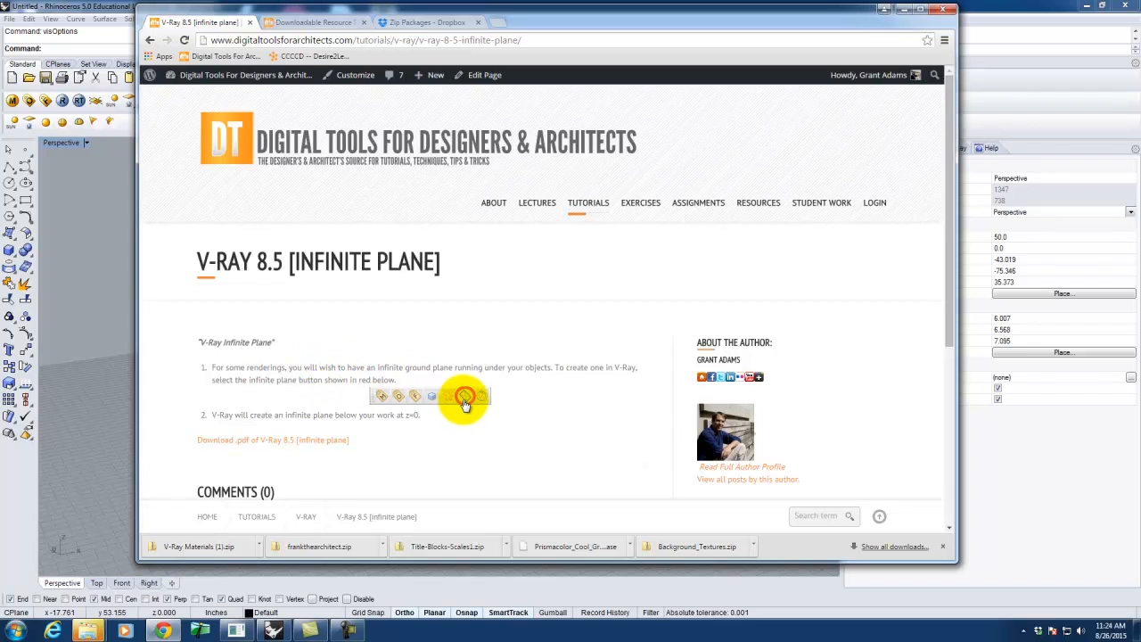
click(907, 9)
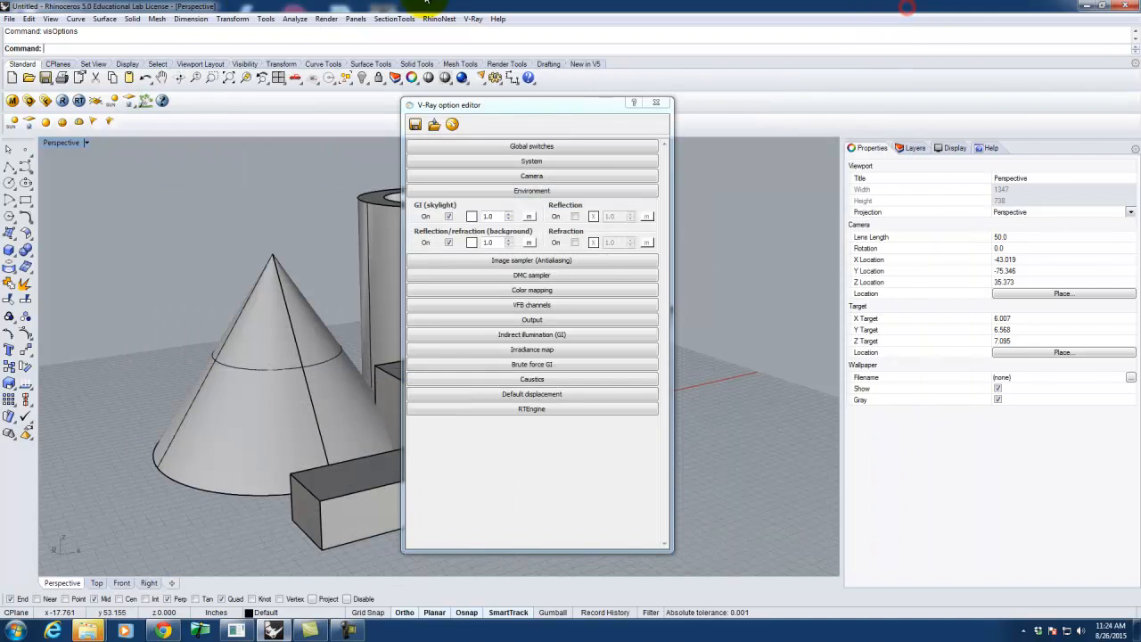
click(656, 103)
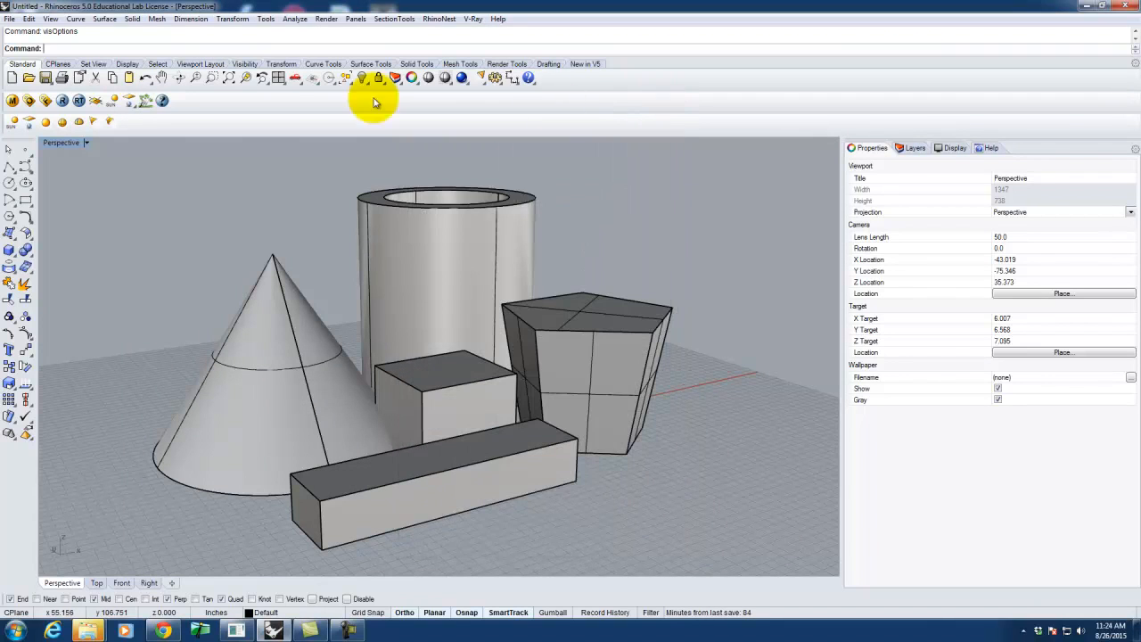
- Add a V-Ray infinite plane, undo it, and add it again
click(96, 101)
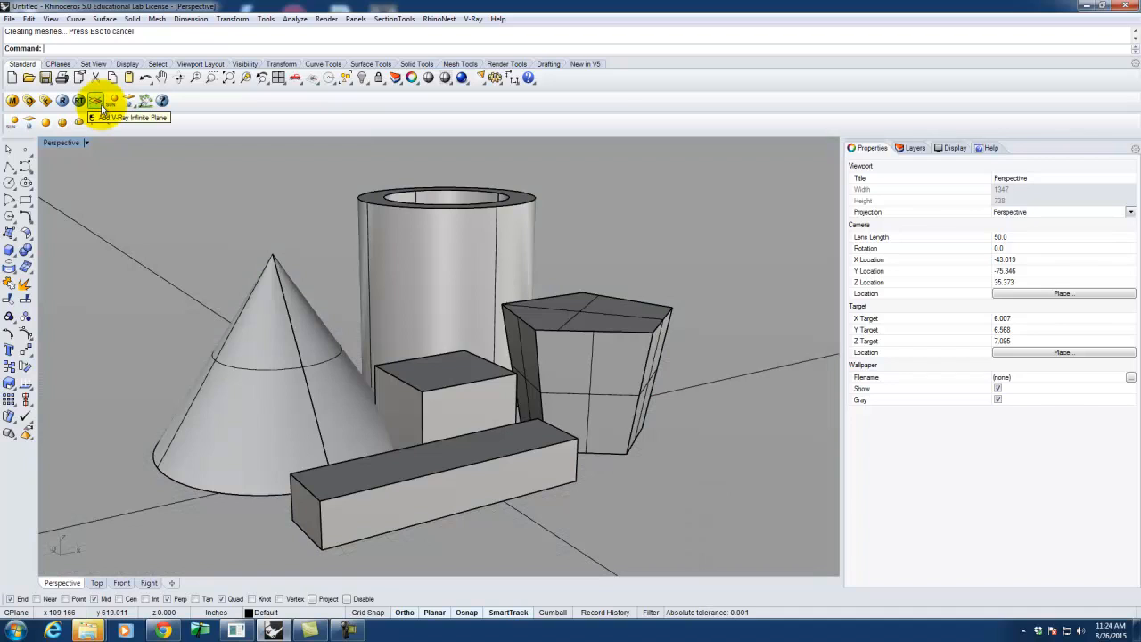
key(ctrl+z)
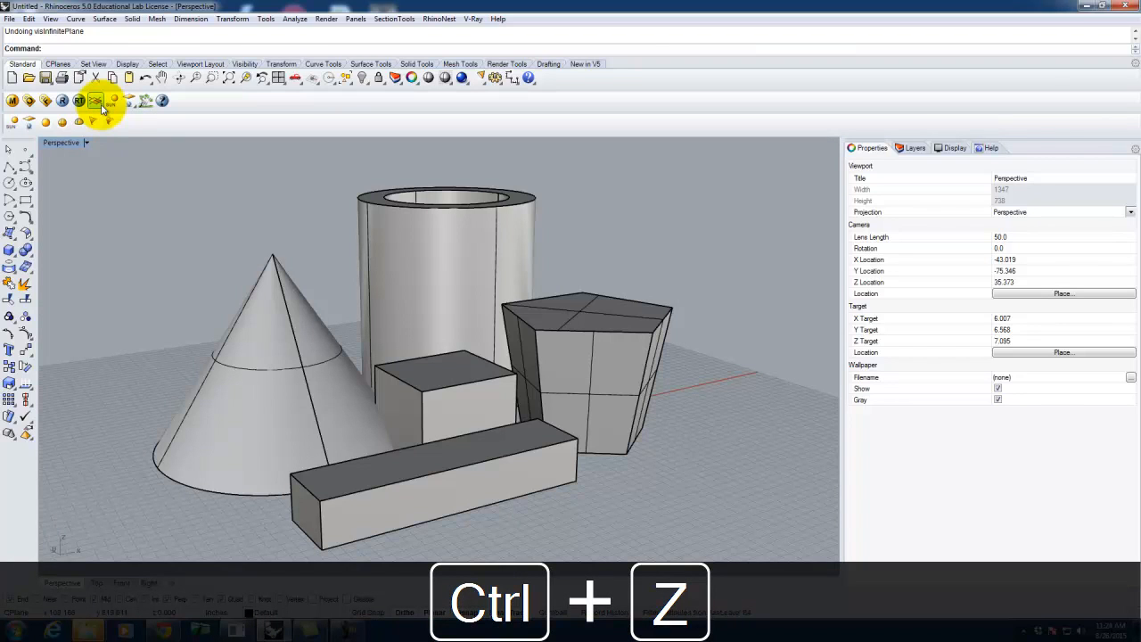
click(102, 105)
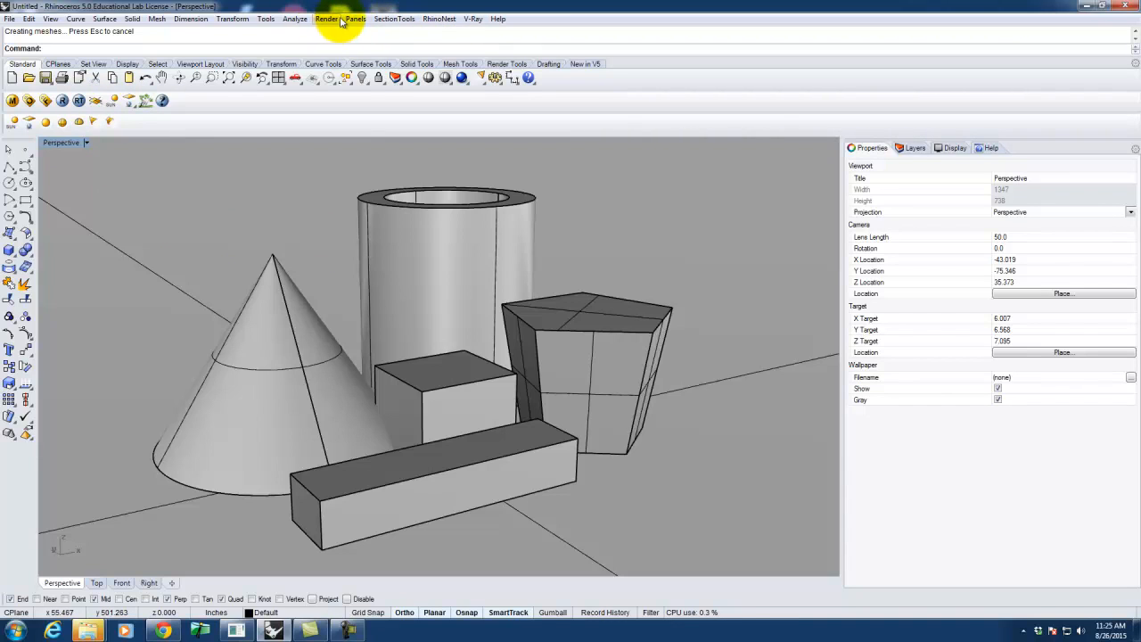
- Browse the V-Ray command list, type 'Infin', then cancel the half-typed command
click(471, 19)
click(471, 19)
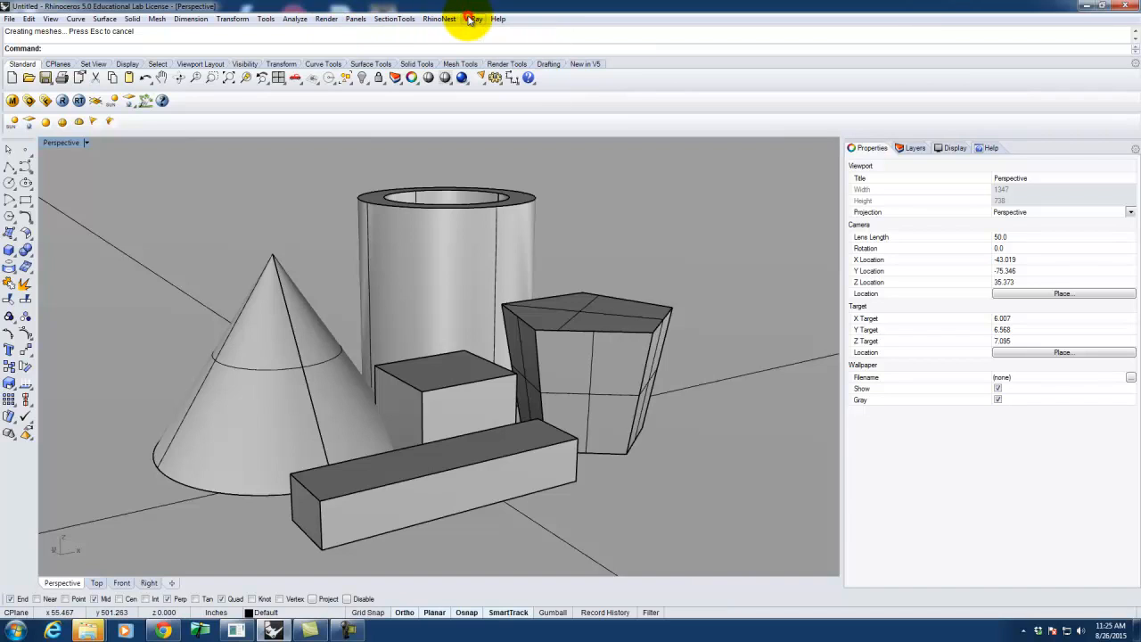
text(Infin)
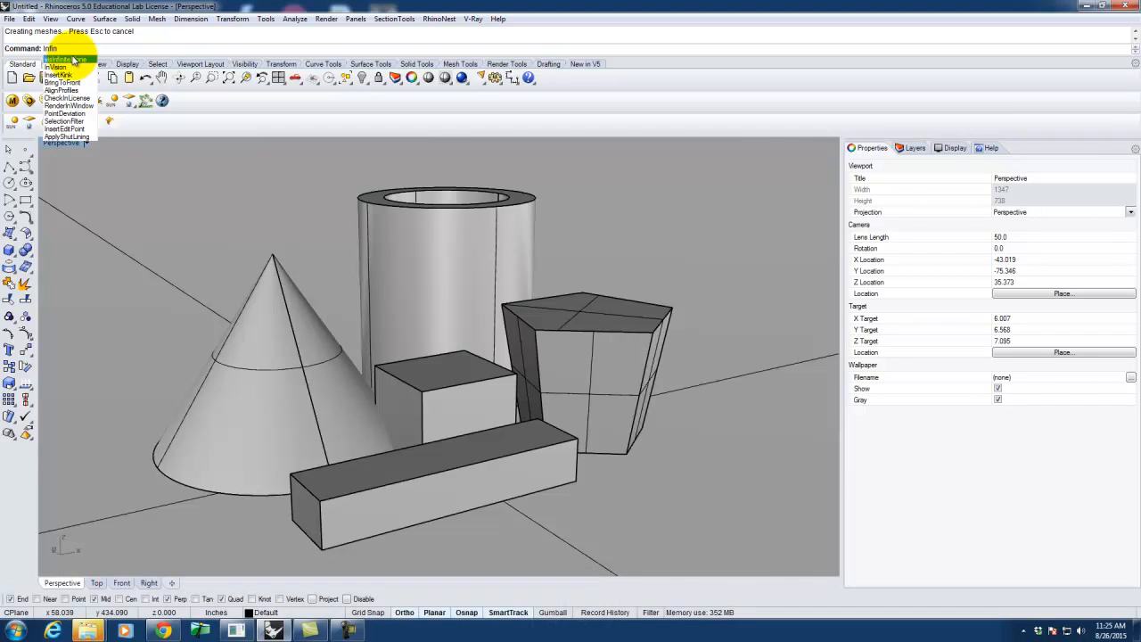
click(132, 43)
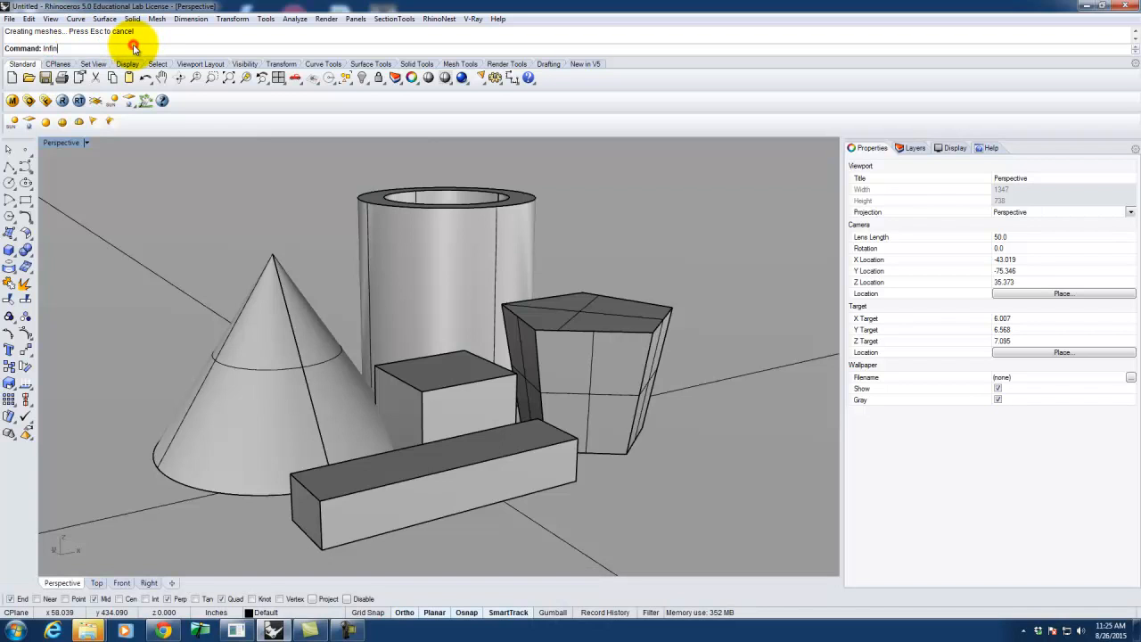
key(Escape)
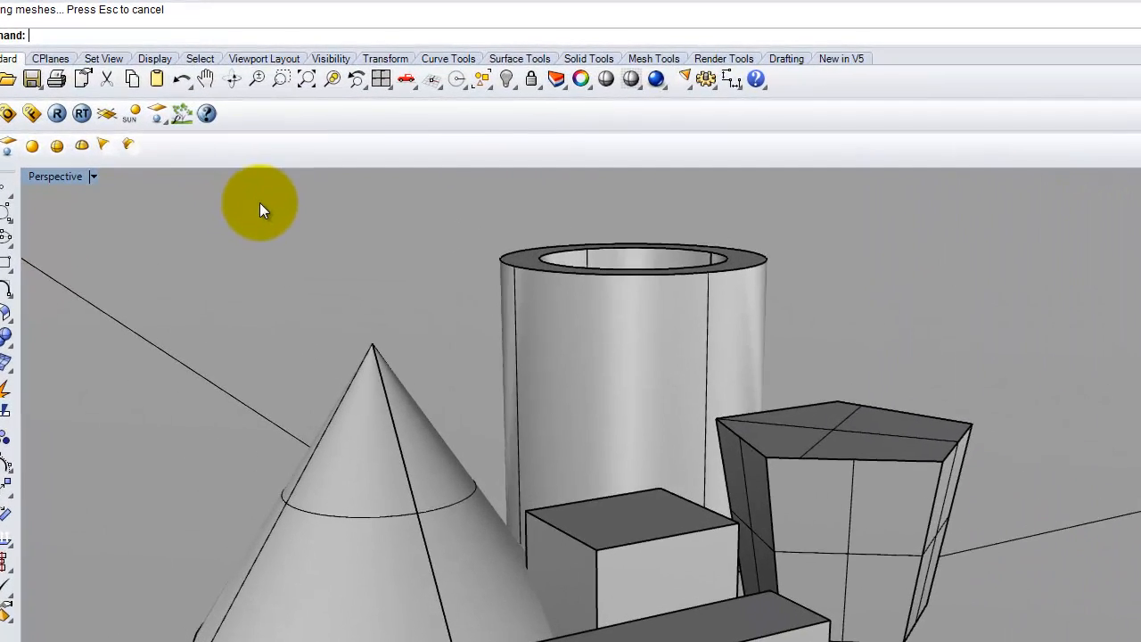
- Start the DirectionalLight command, then cancel it with Esc
text(D)
key(BackSpace)
text(irectionalLight)
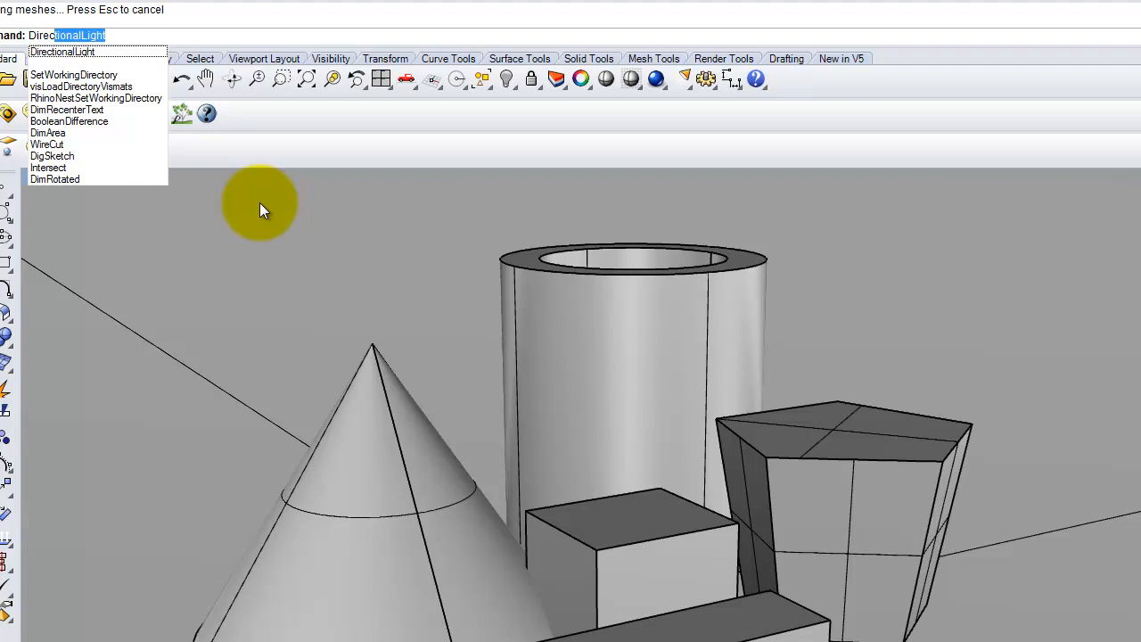
key(Return)
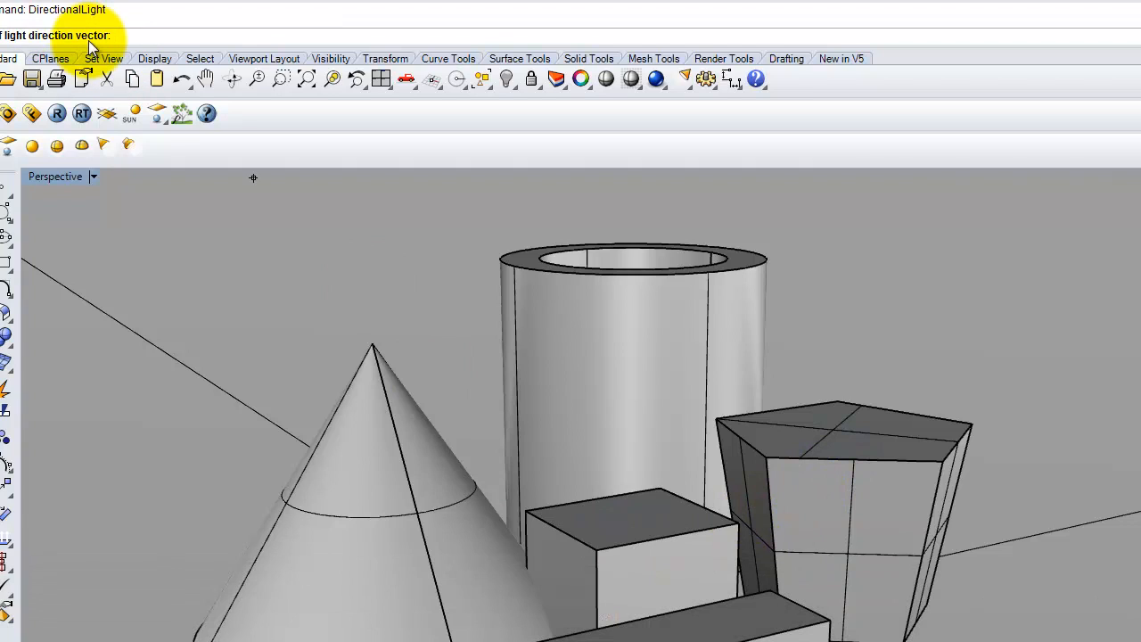
key(Escape)
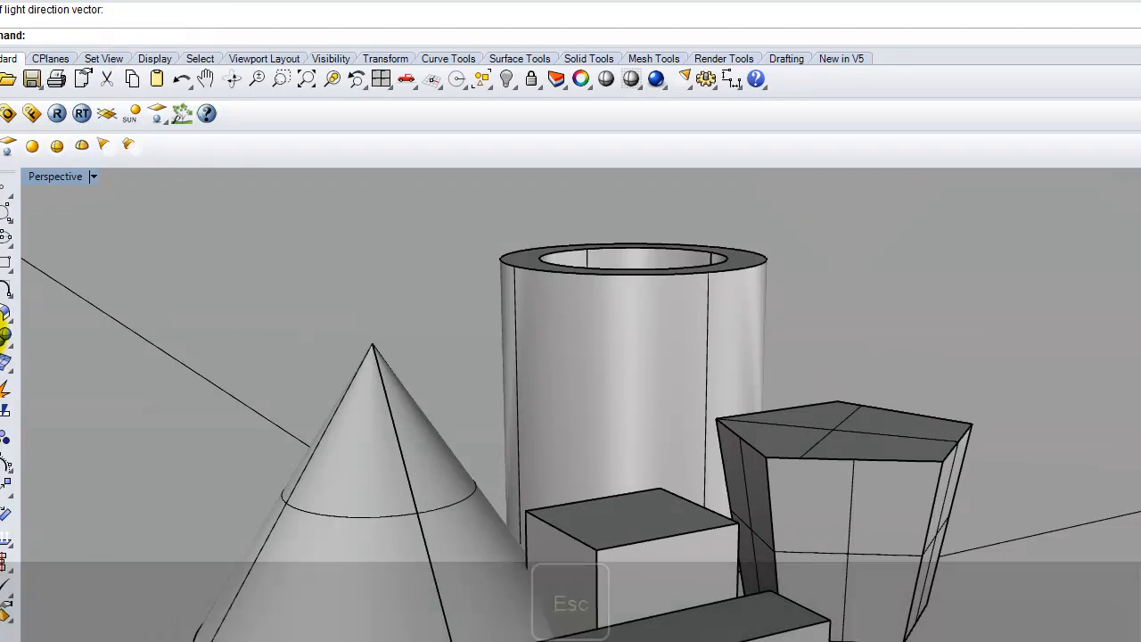
- Draw a cube-shaped box at the front right beside the pentagonal prism
click(5, 313)
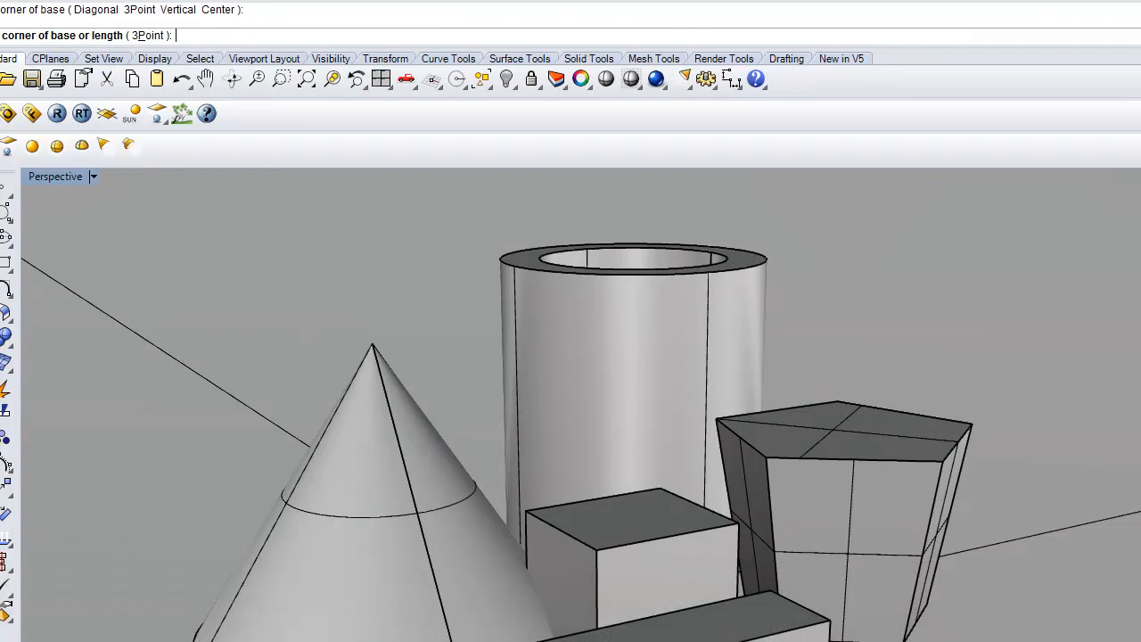
click(1070, 599)
click(1058, 580)
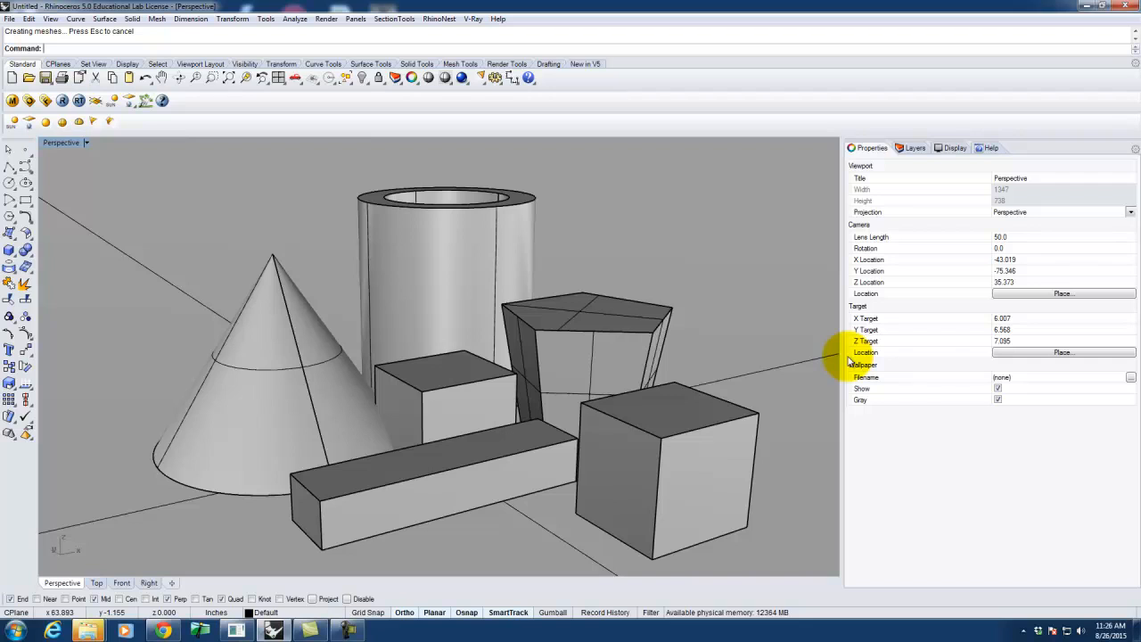
text(dir)
key(Return)
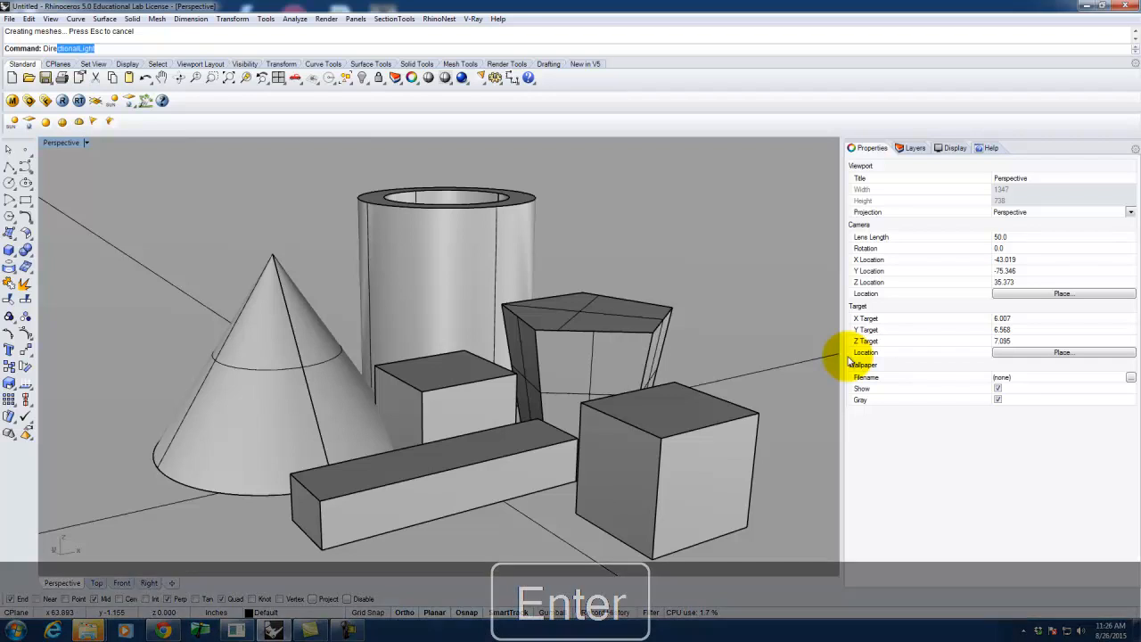
click(212, 524)
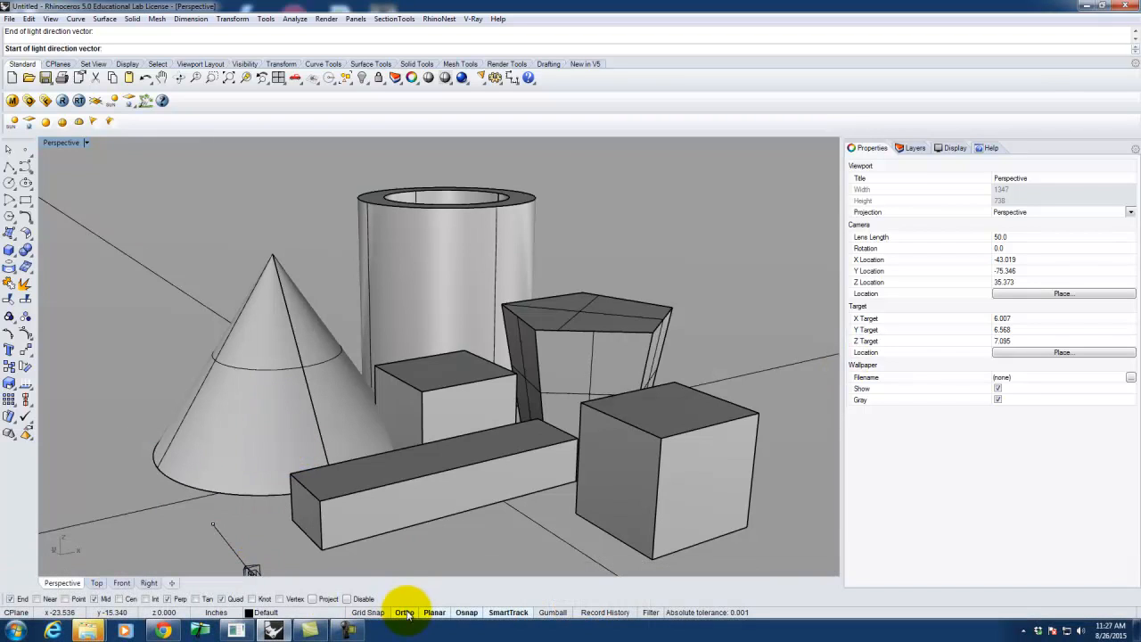
click(357, 431)
double_click(68, 142)
click(139, 457)
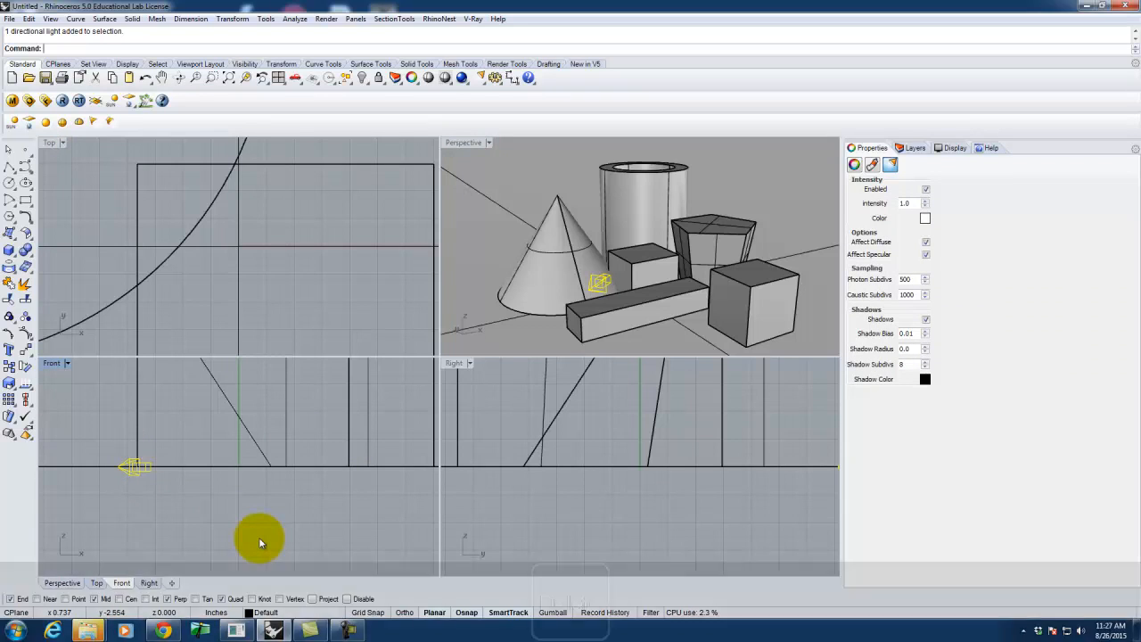
key(Delete)
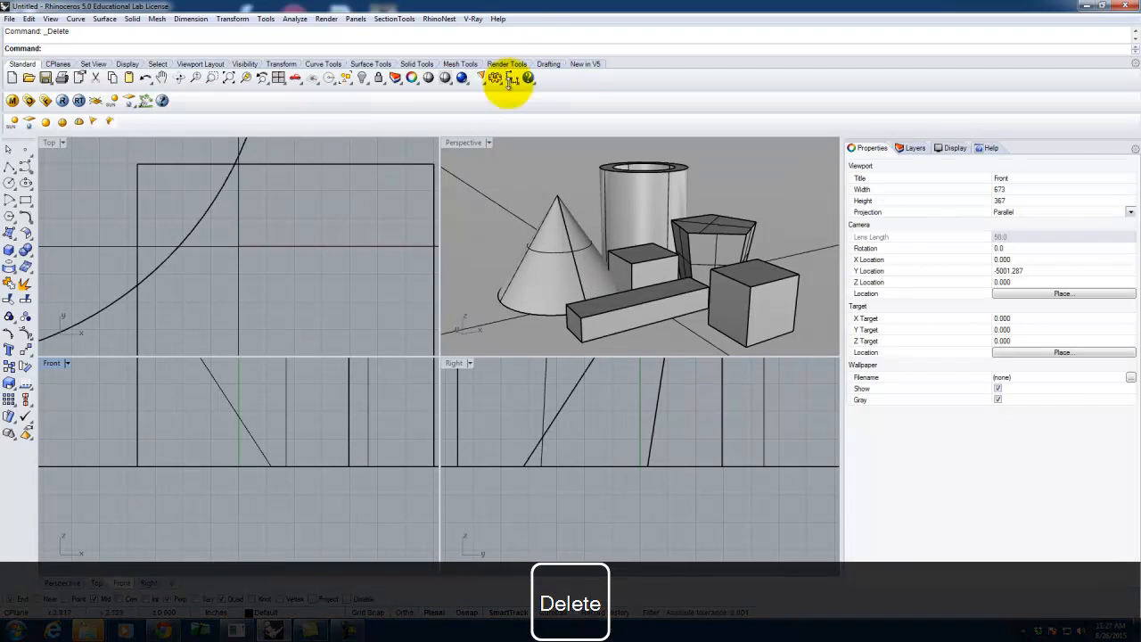
double_click(461, 141)
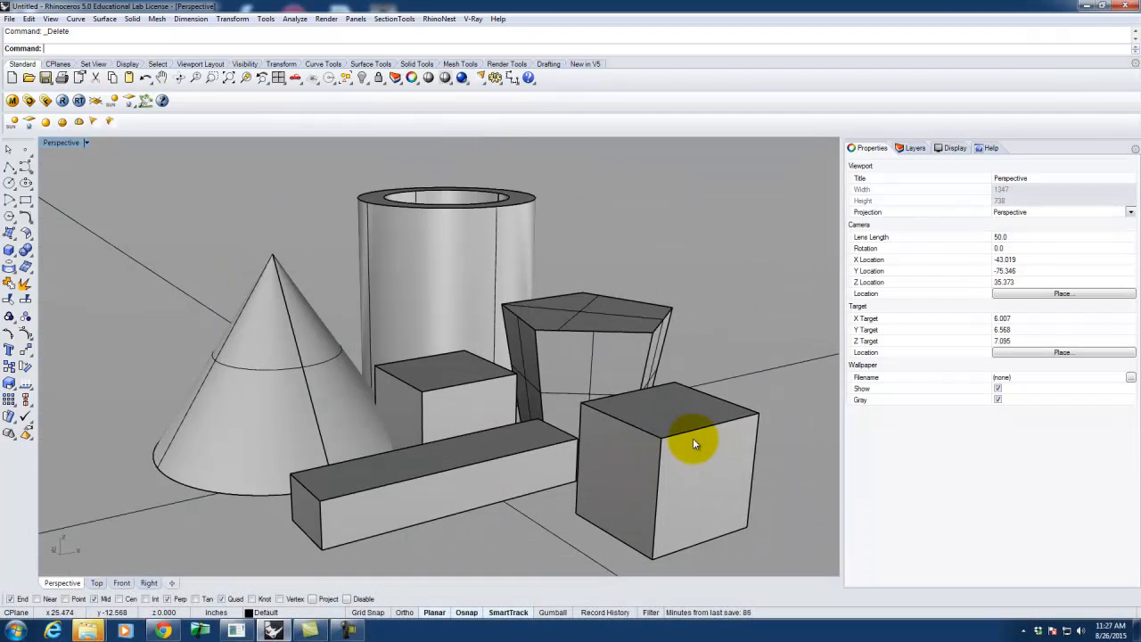
- Place a directional light aimed across the shapes, ending its vector at the box corner
text(DirectionalLight)
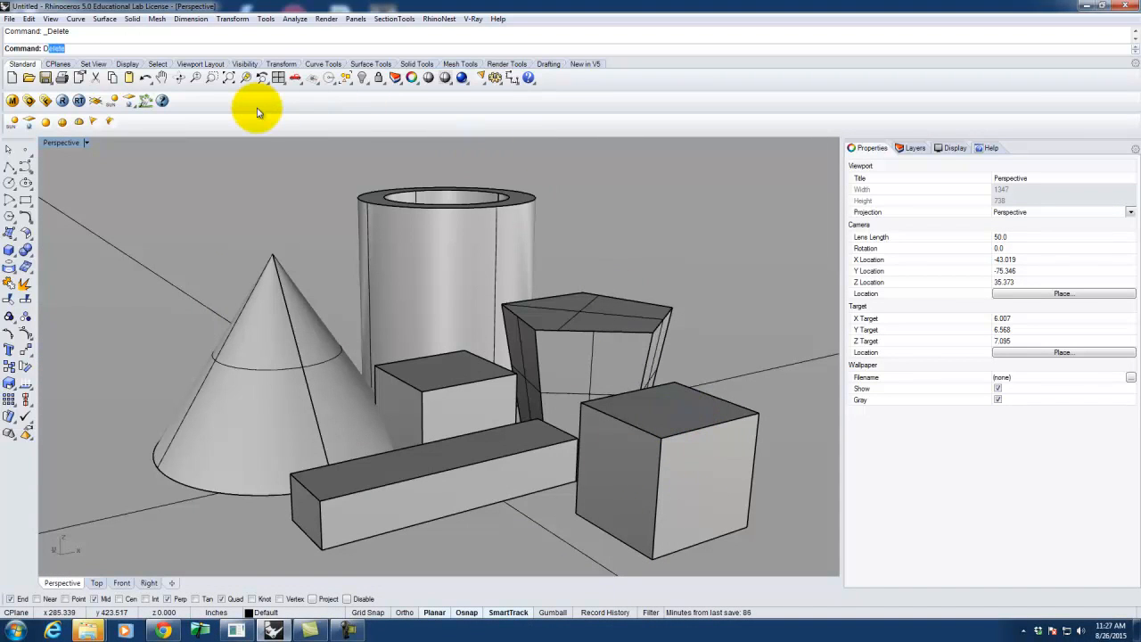
key(Return)
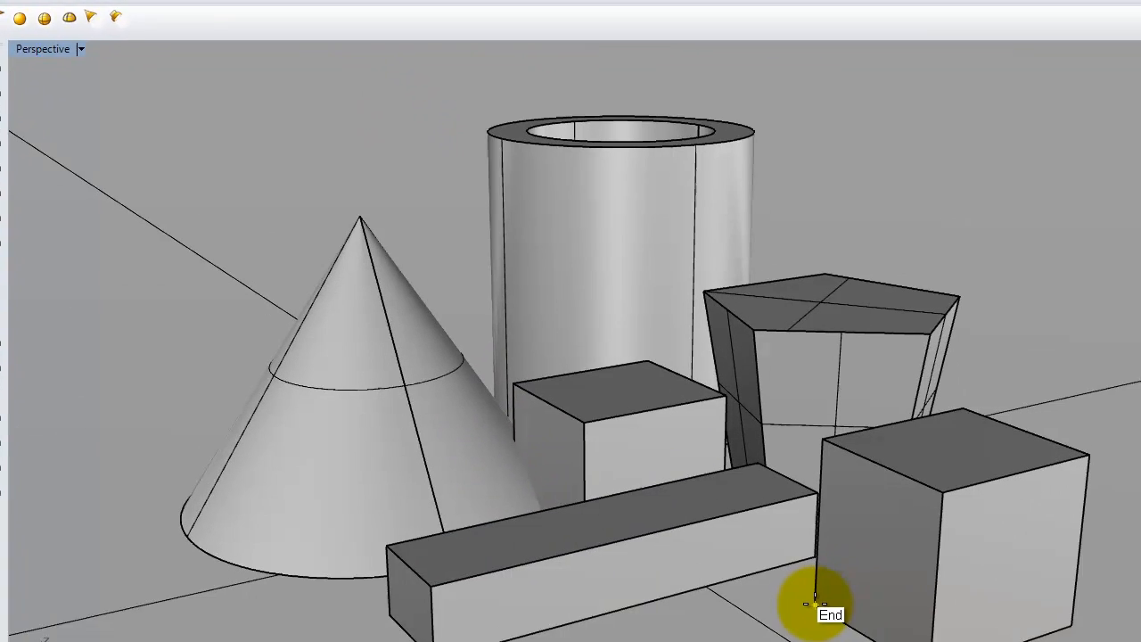
click(808, 585)
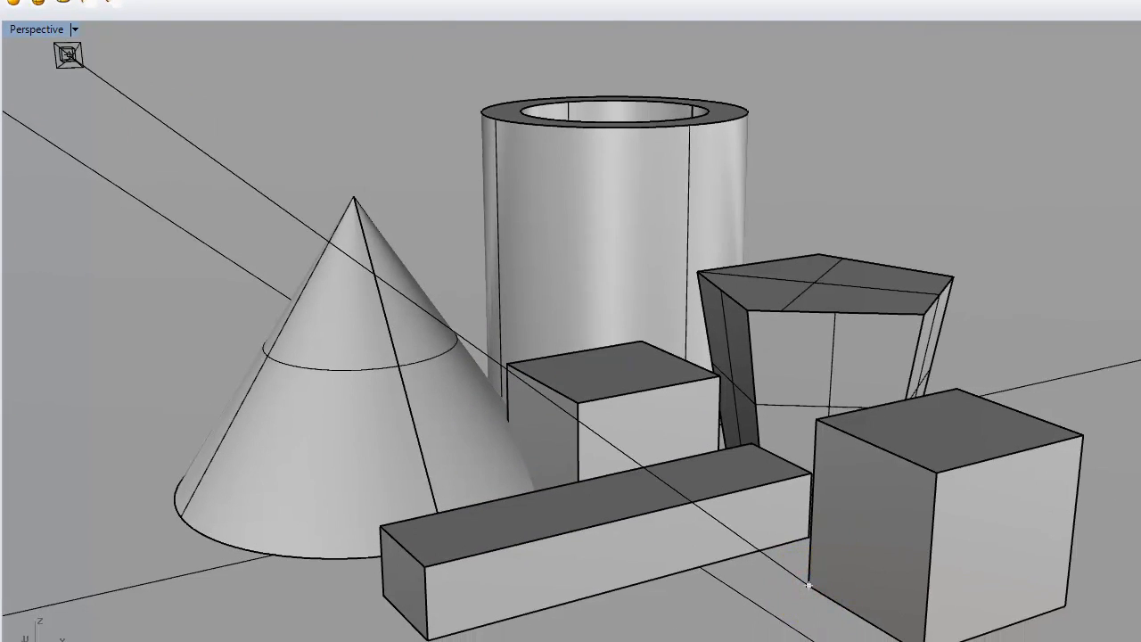
click(1075, 436)
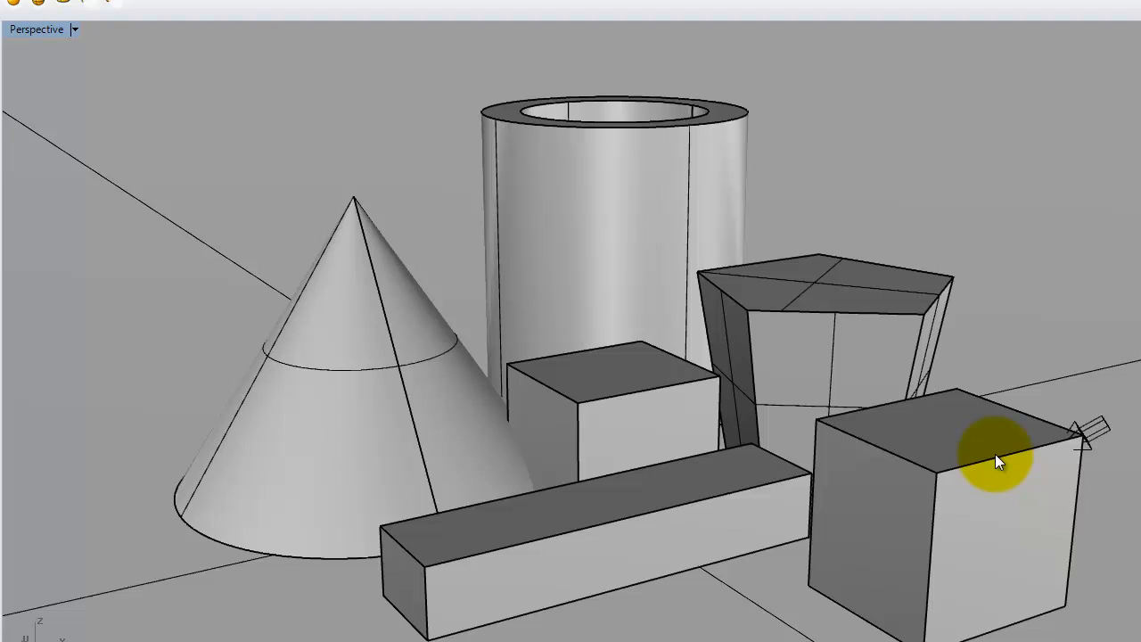
- Delete the large front-right box and restore the four-viewport layout
click(984, 576)
key(Delete)
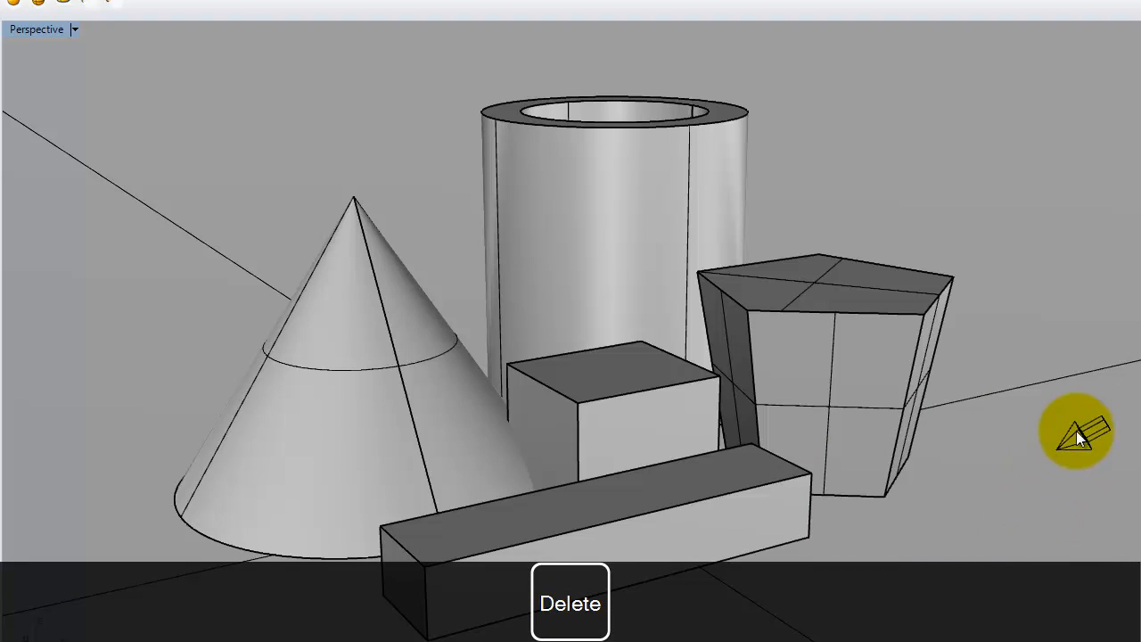
double_click(32, 30)
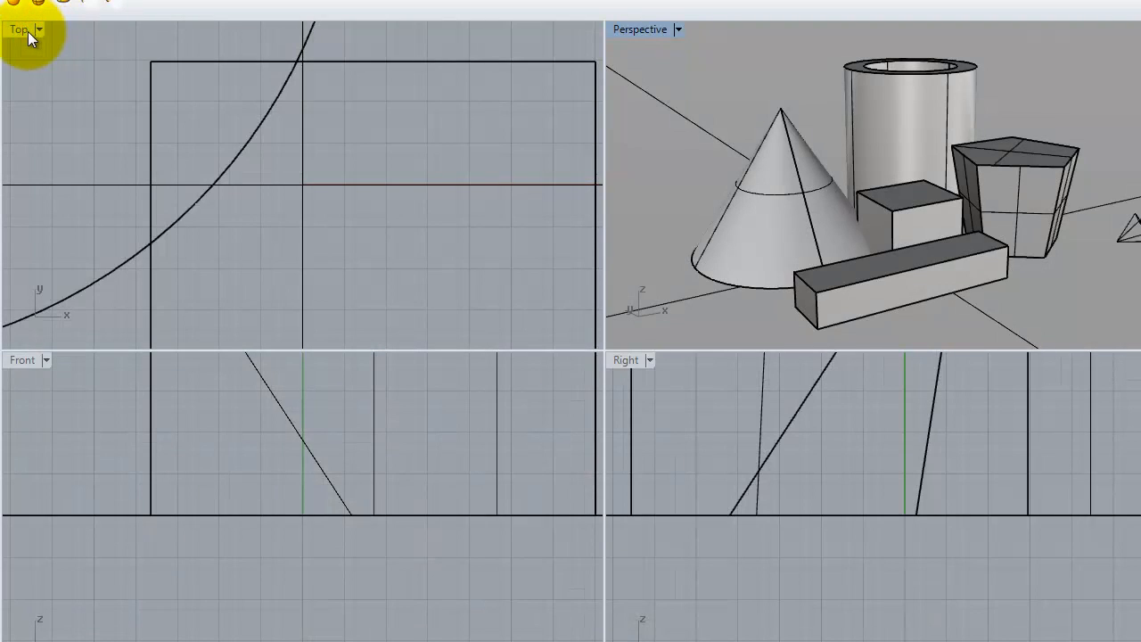
- Change the Top viewport to a shaded Perspective view and orbit it, then maximise the original Perspective view
click(38, 30)
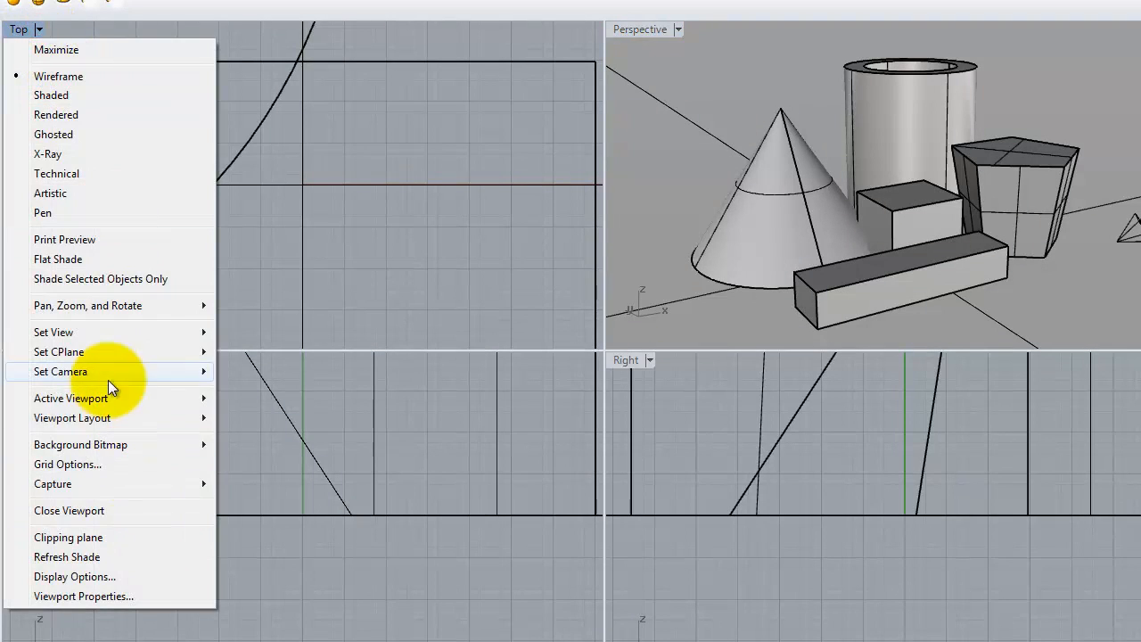
mouse_move(109, 333)
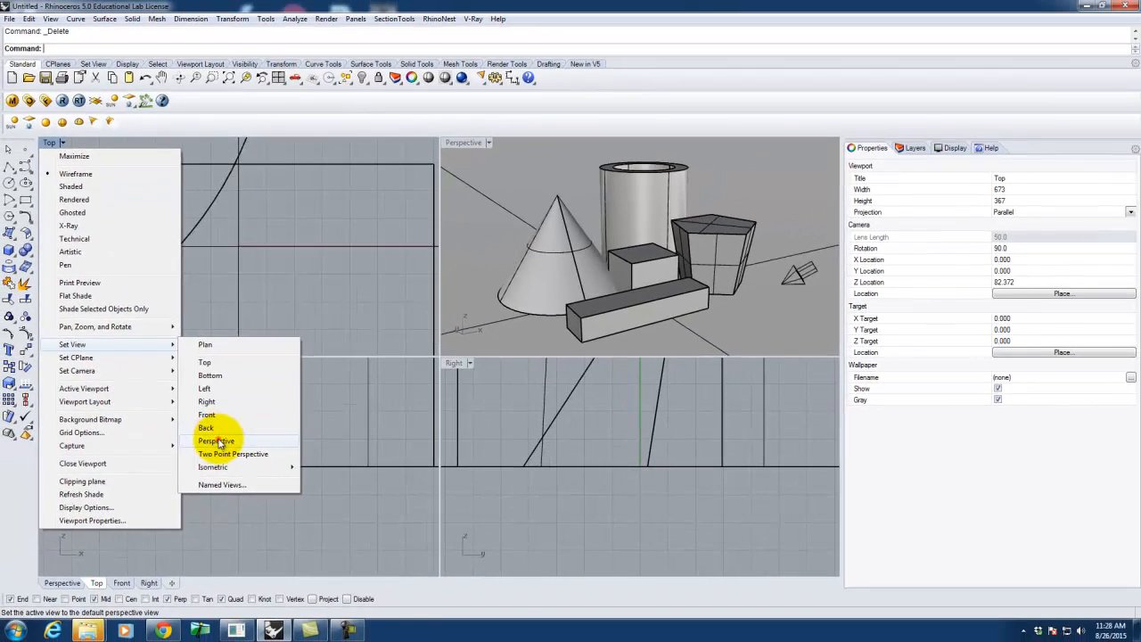
click(263, 473)
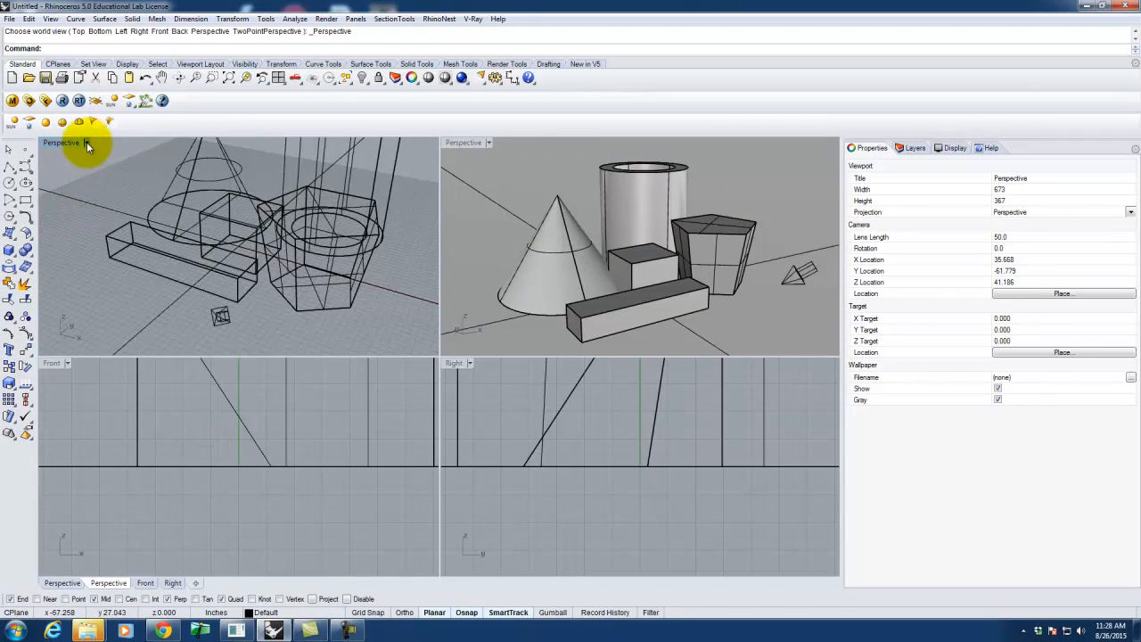
click(87, 142)
click(85, 186)
scroll(170, 280, down, 3)
mouse_move(172, 285)
right_down()
mouse_move(267, 225)
mouse_move(357, 255)
mouse_move(212, 282)
mouse_move(330, 221)
mouse_move(311, 255)
mouse_move(119, 267)
mouse_move(418, 263)
mouse_move(56, 255)
mouse_move(170, 247)
mouse_move(185, 272)
right_up()
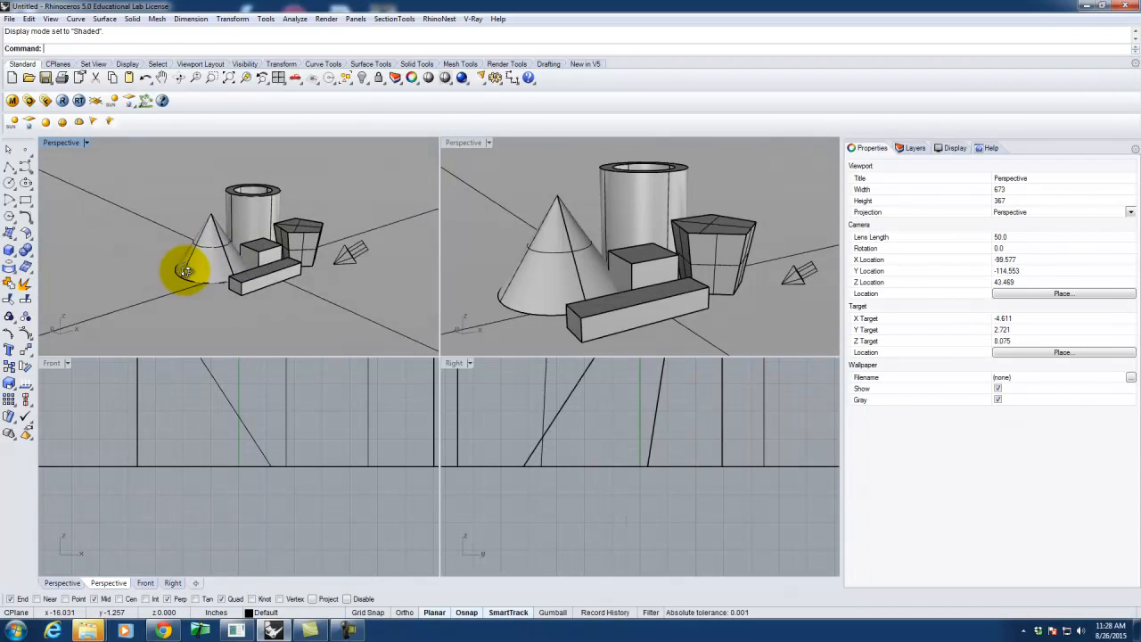
double_click(463, 143)
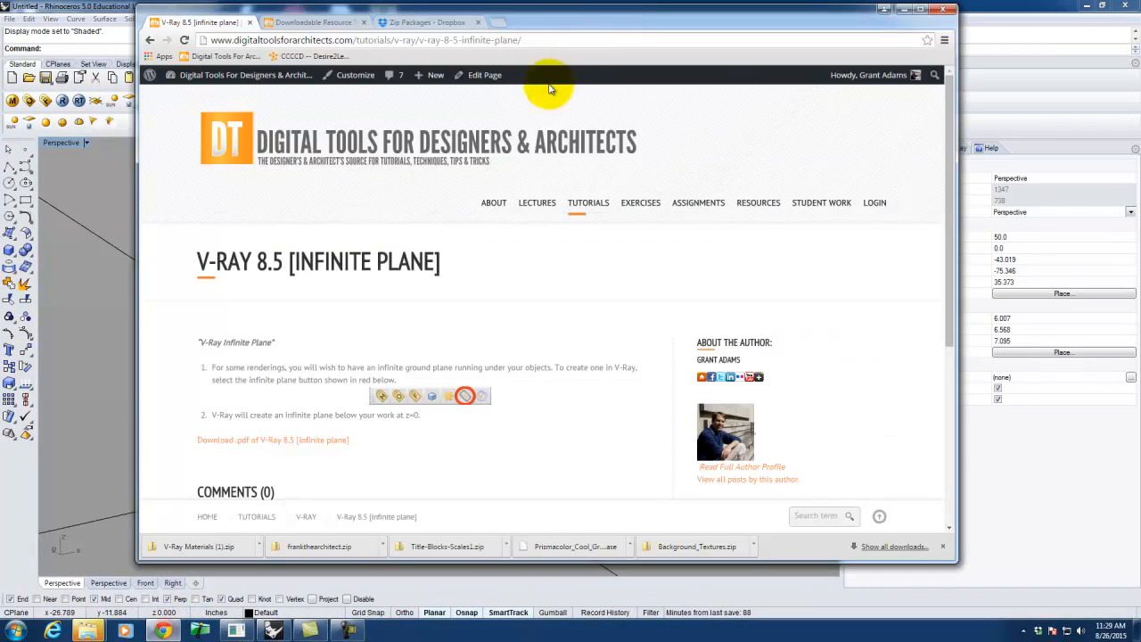
- From Tutorials > Rhino, open Rhino 5.28 [Saved Views], scroll its steps, and minimise the browser
mouse_move(589, 204)
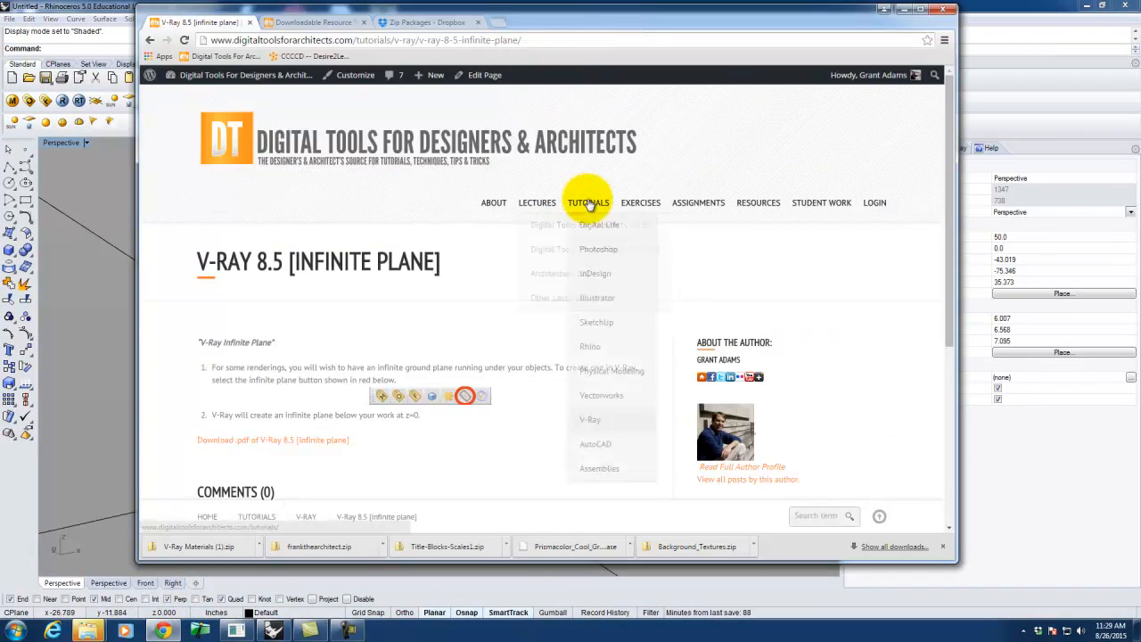
mouse_move(605, 428)
scroll(474, 444, down, 2)
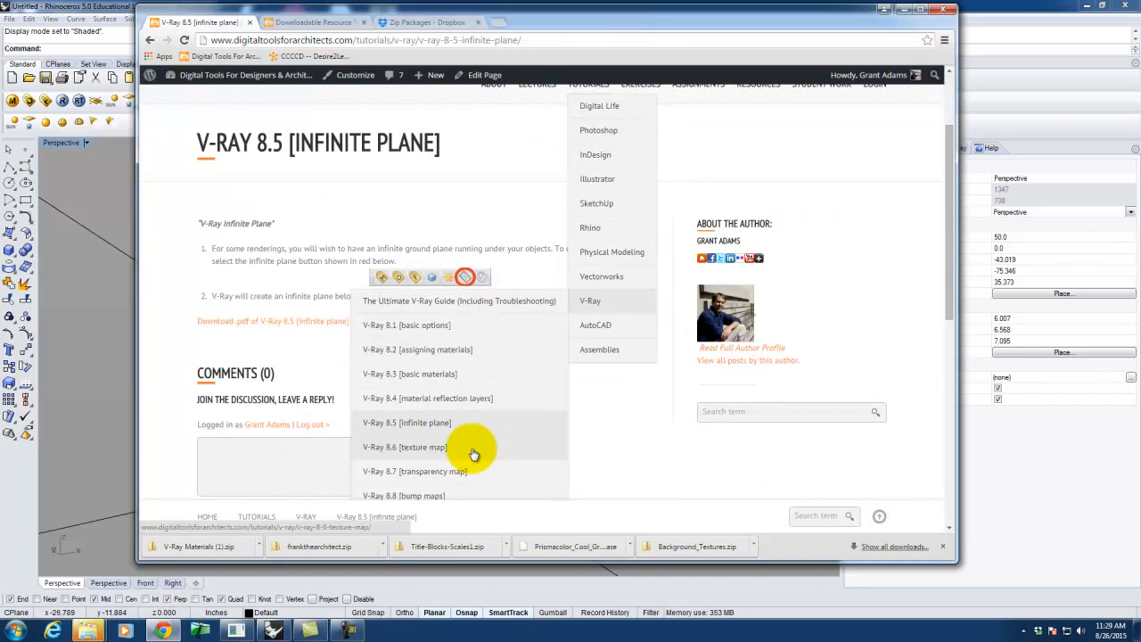
mouse_move(592, 230)
scroll(484, 366, down, 6)
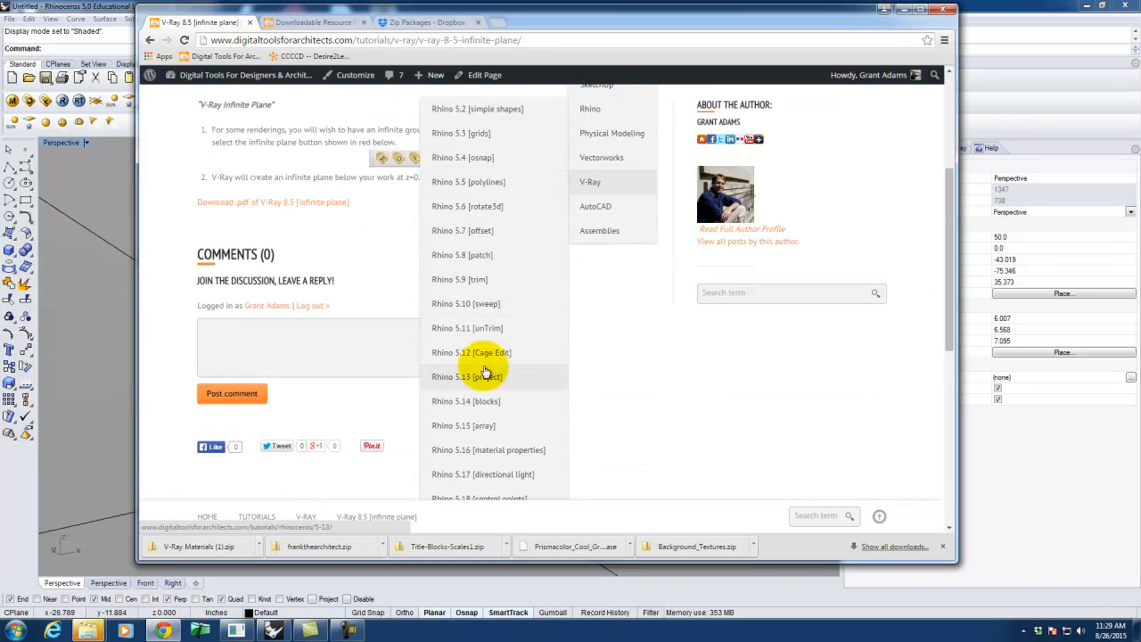
scroll(485, 368, down, 2)
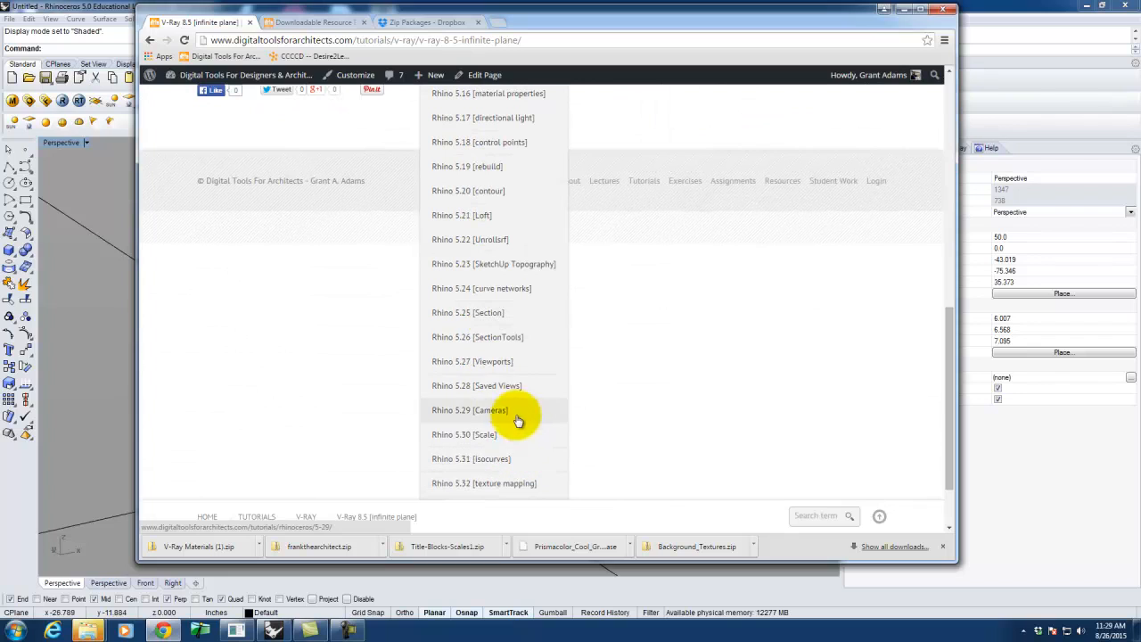
click(514, 388)
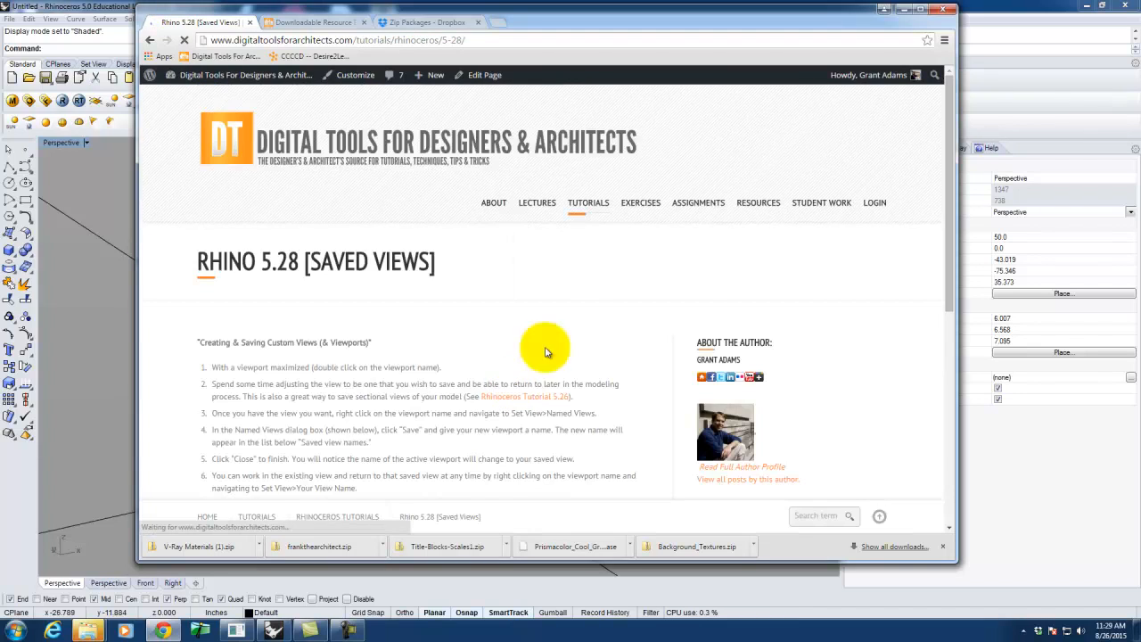
scroll(591, 331, down, 3)
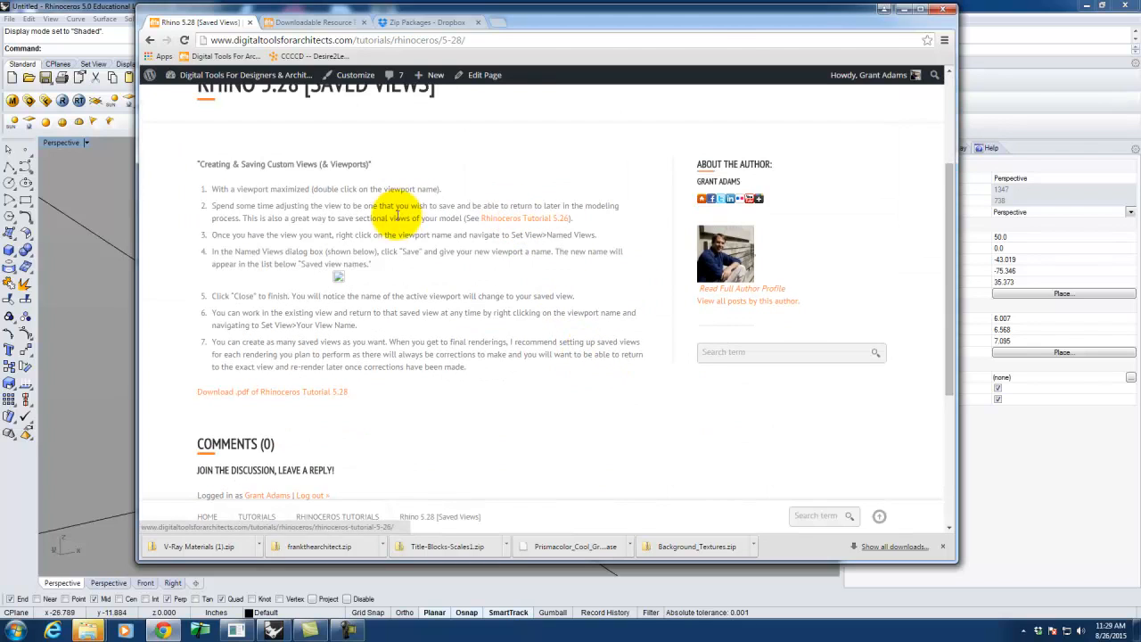
click(942, 9)
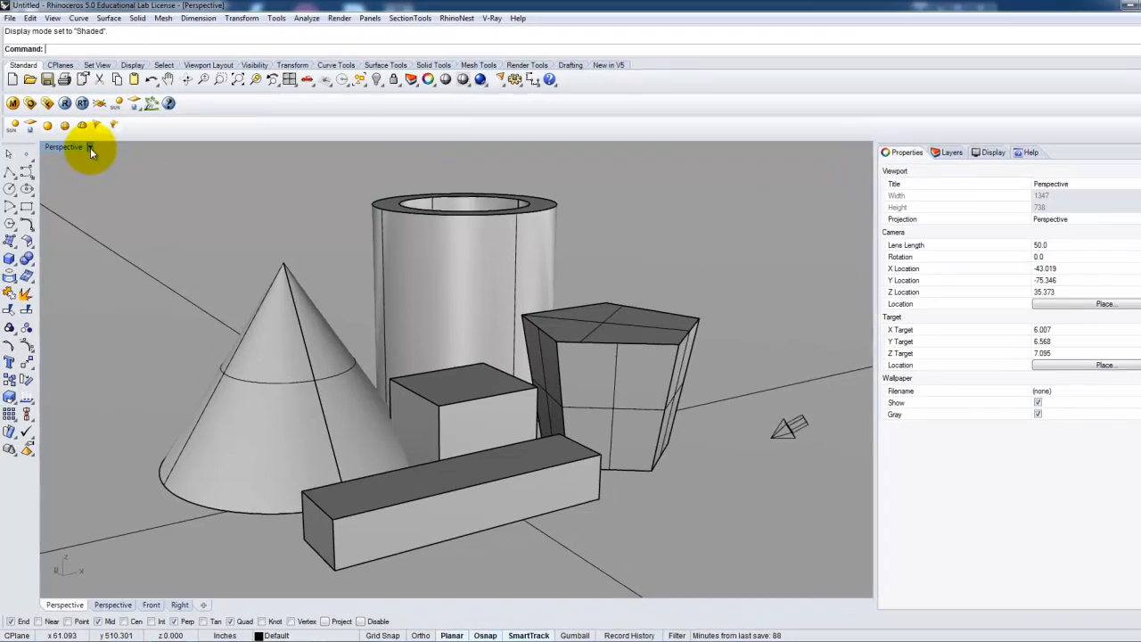
- Save the current Perspective camera as the named view 'Render01'
click(90, 147)
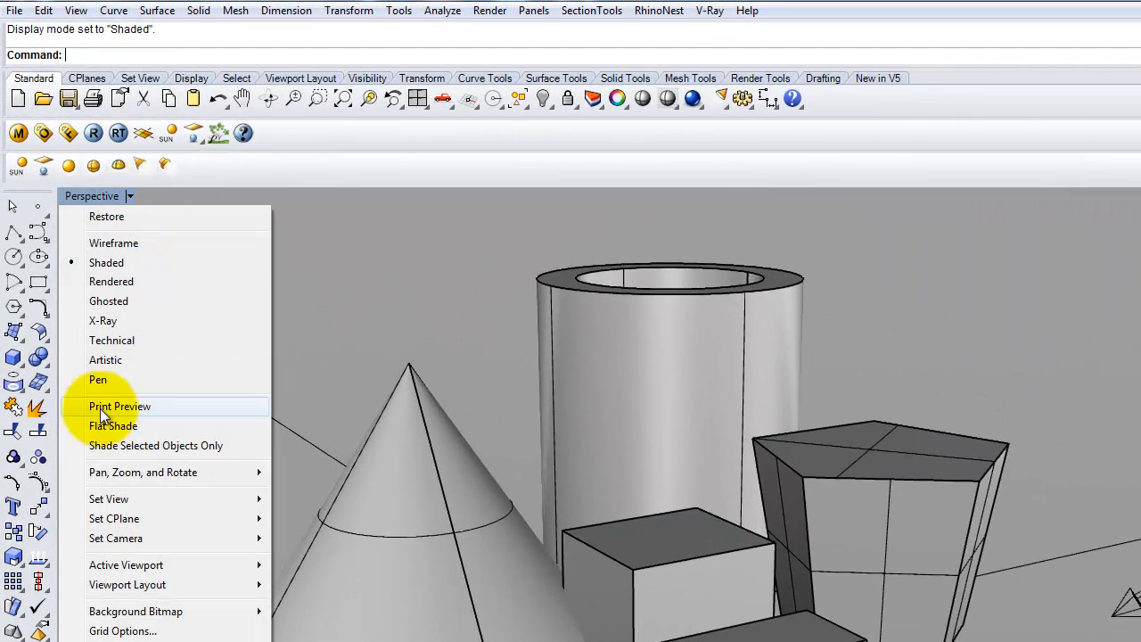
mouse_move(106, 500)
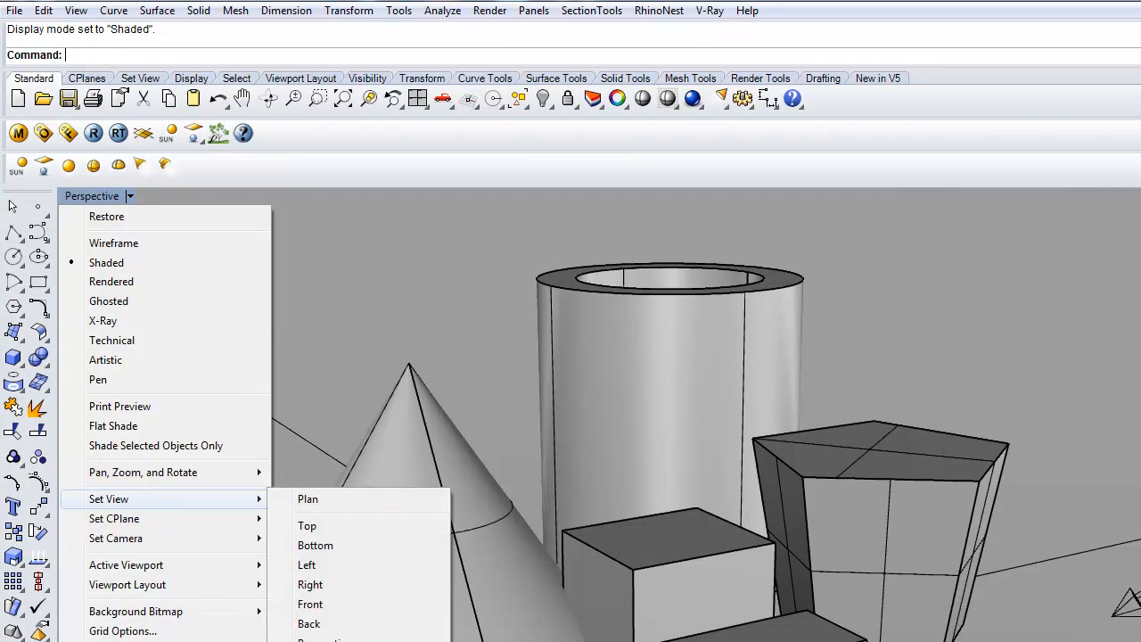
click(339, 638)
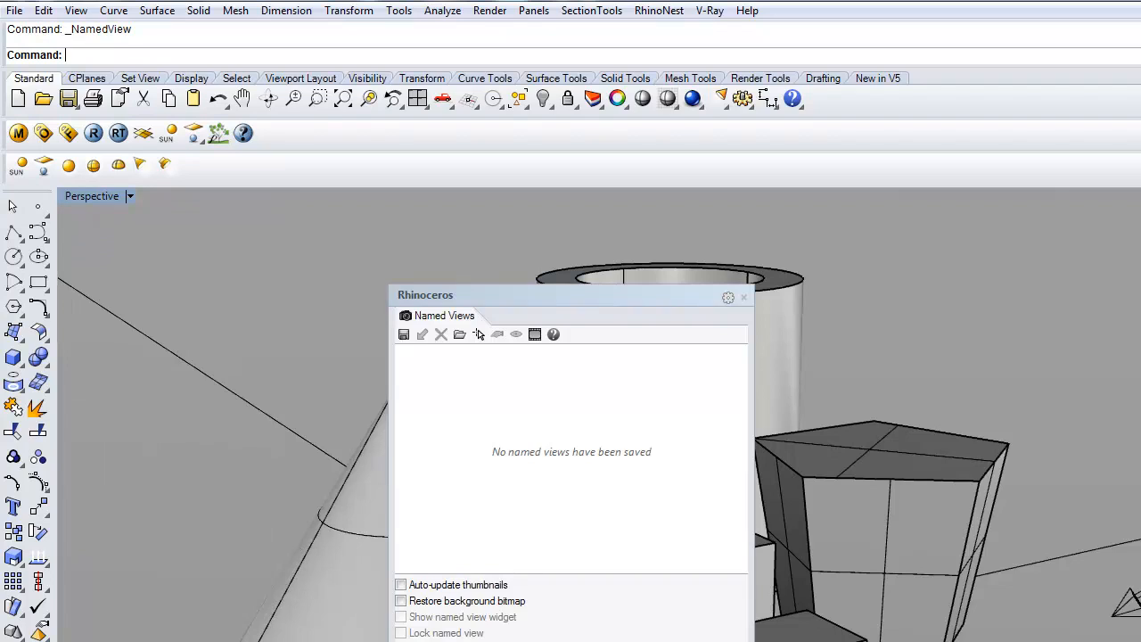
drag(513, 283, 686, 311)
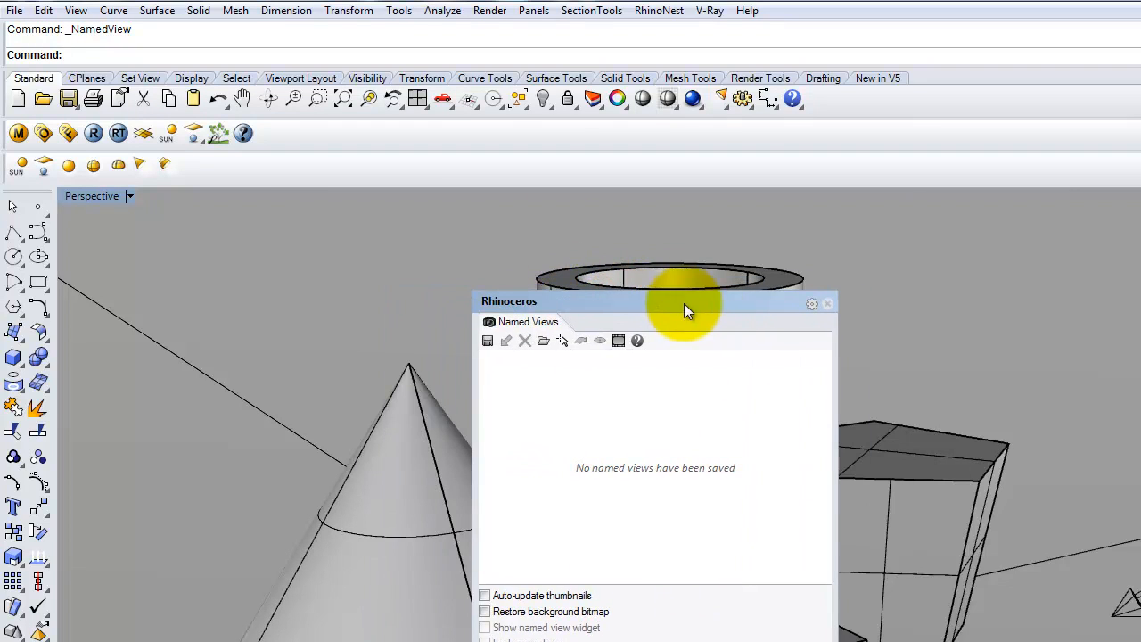
click(489, 341)
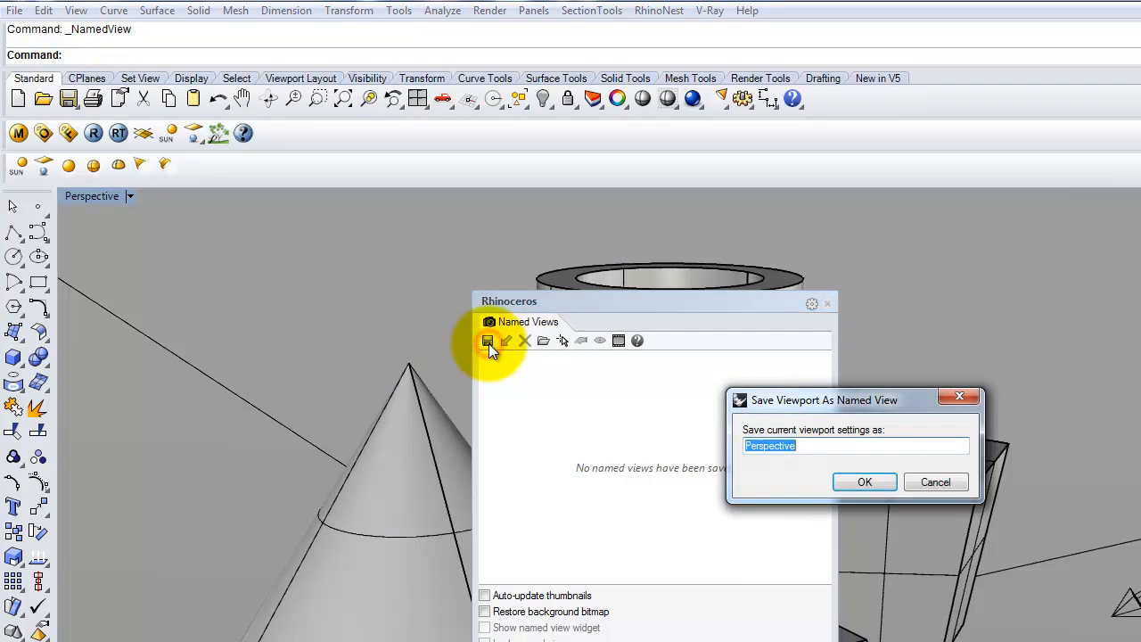
text(Render)
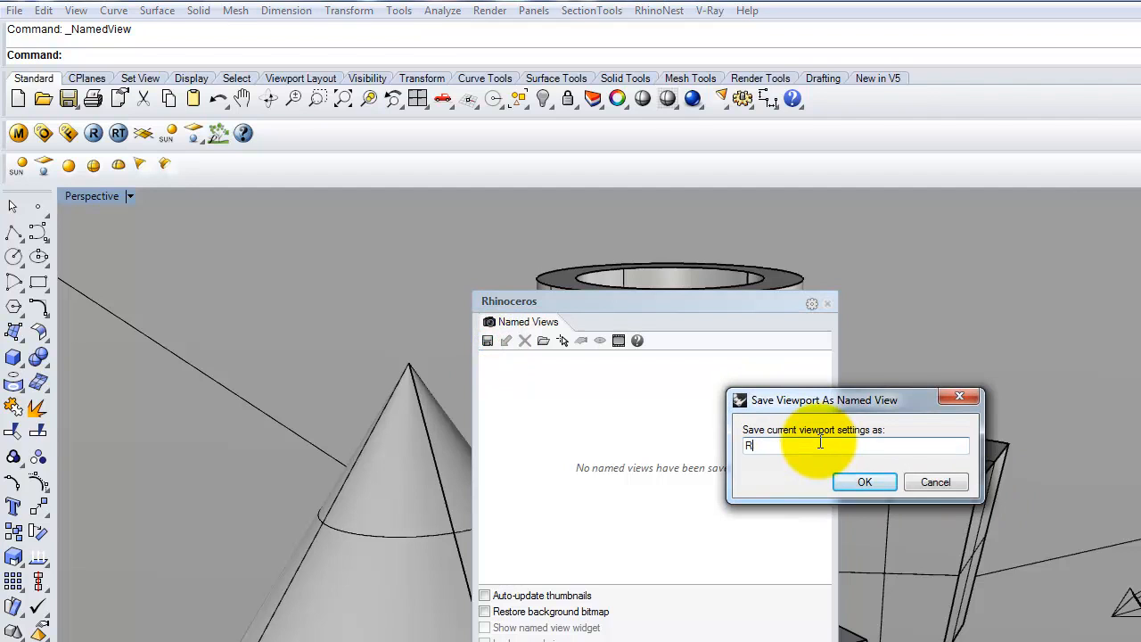
text(01)
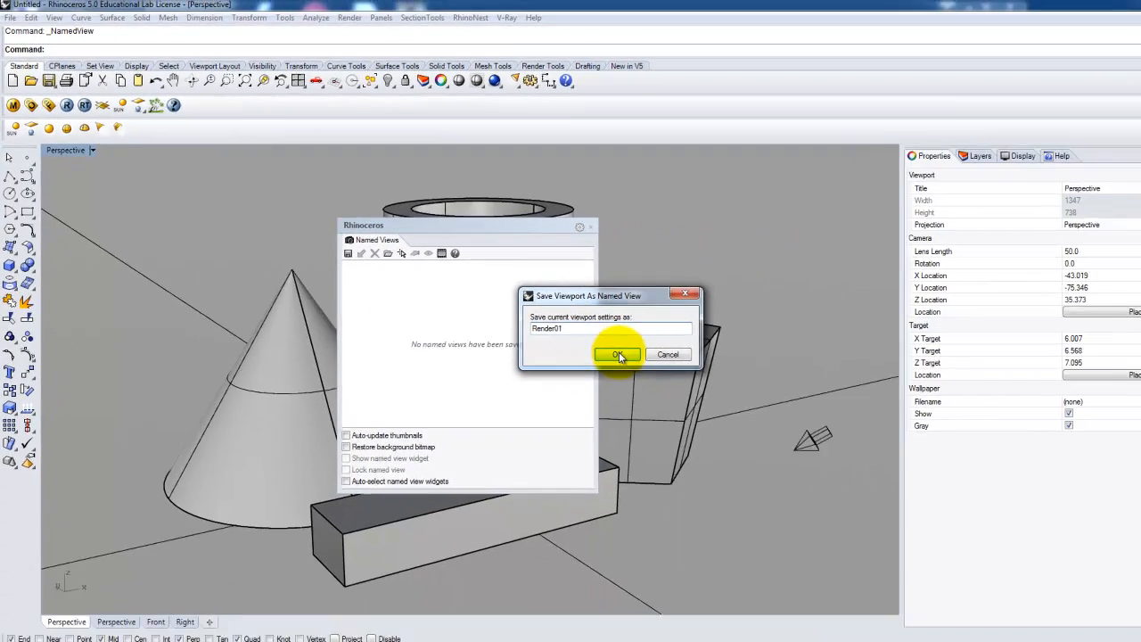
click(864, 481)
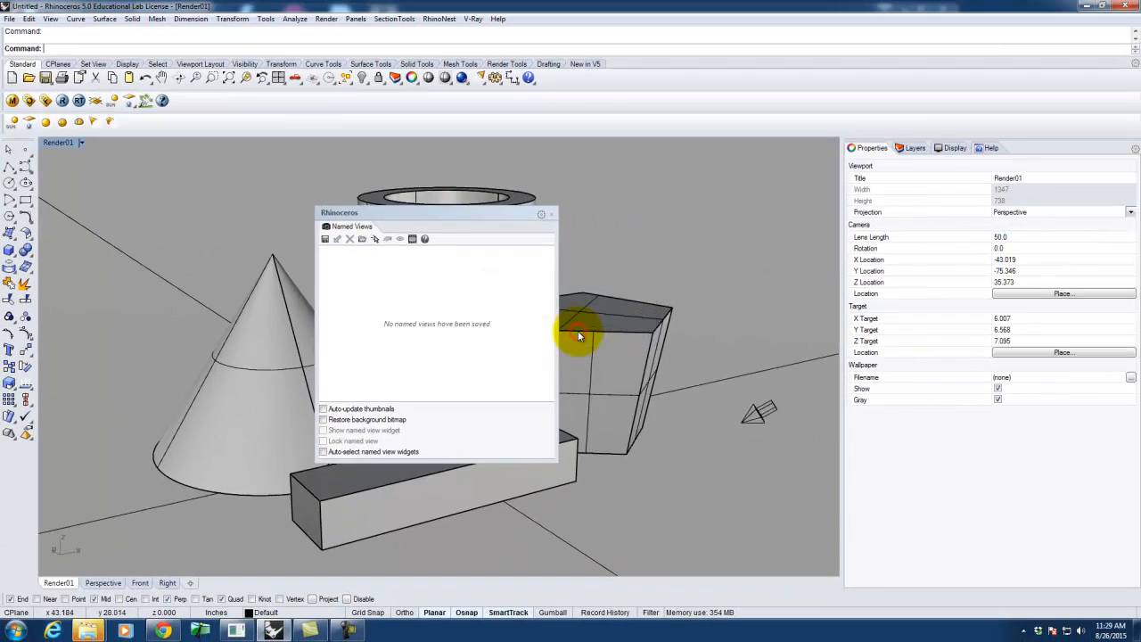
click(551, 215)
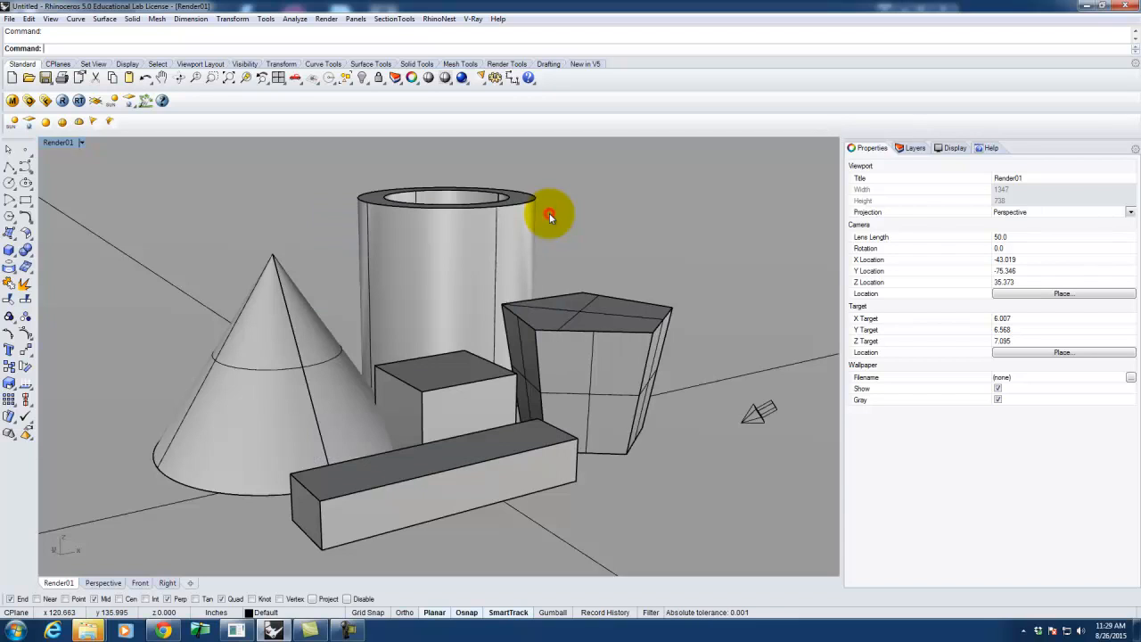
right_drag(612, 280, 579, 329)
right_click(579, 329)
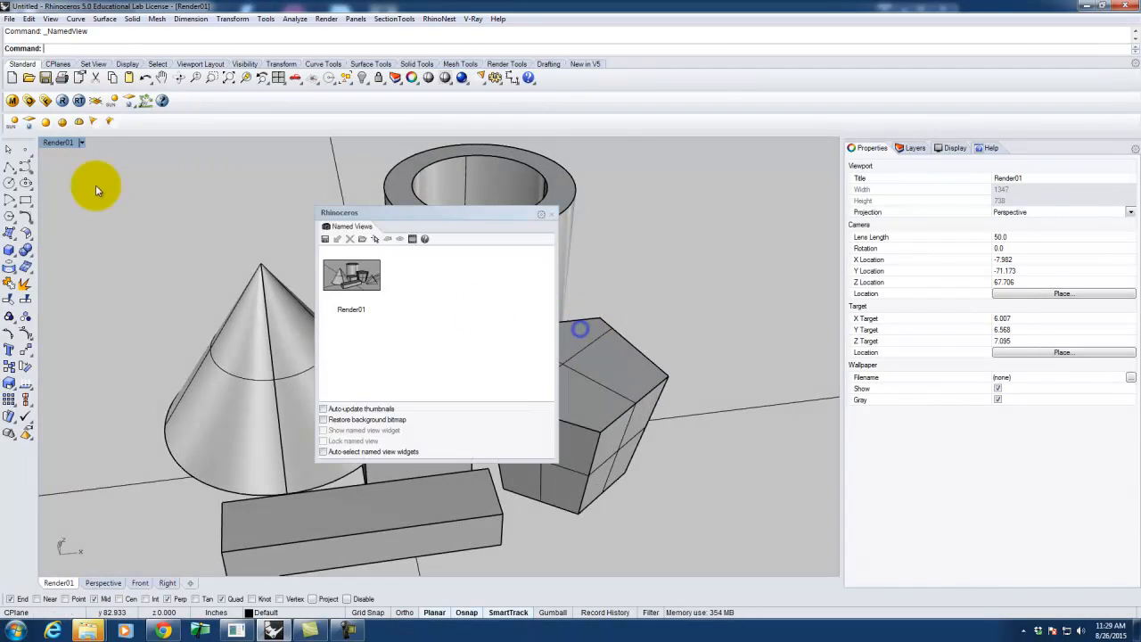
click(553, 216)
click(81, 143)
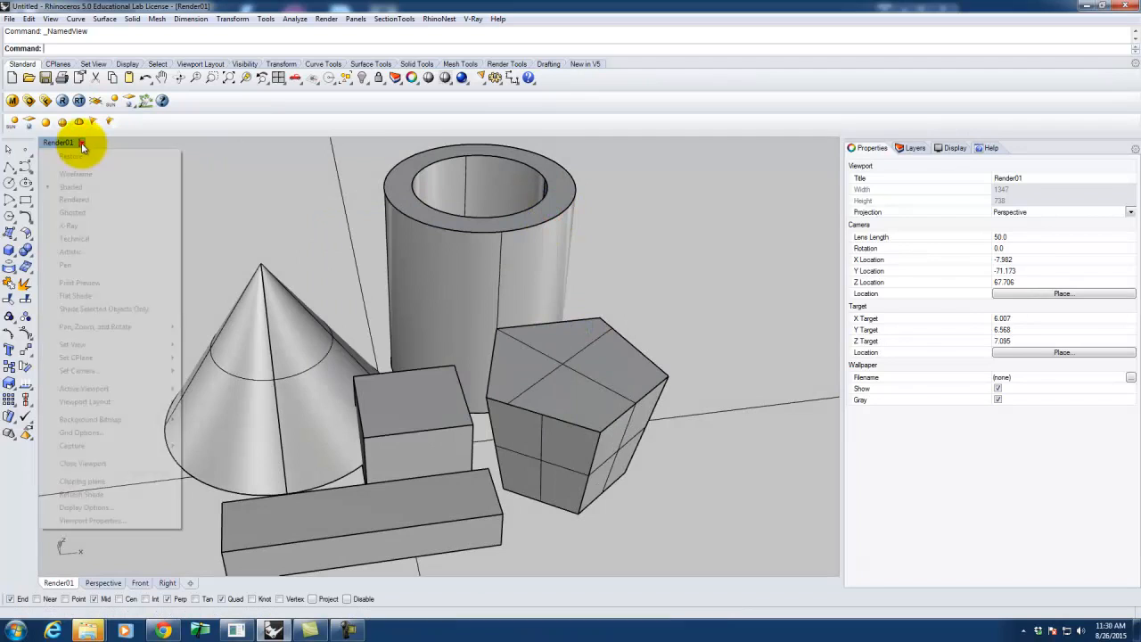
mouse_move(107, 344)
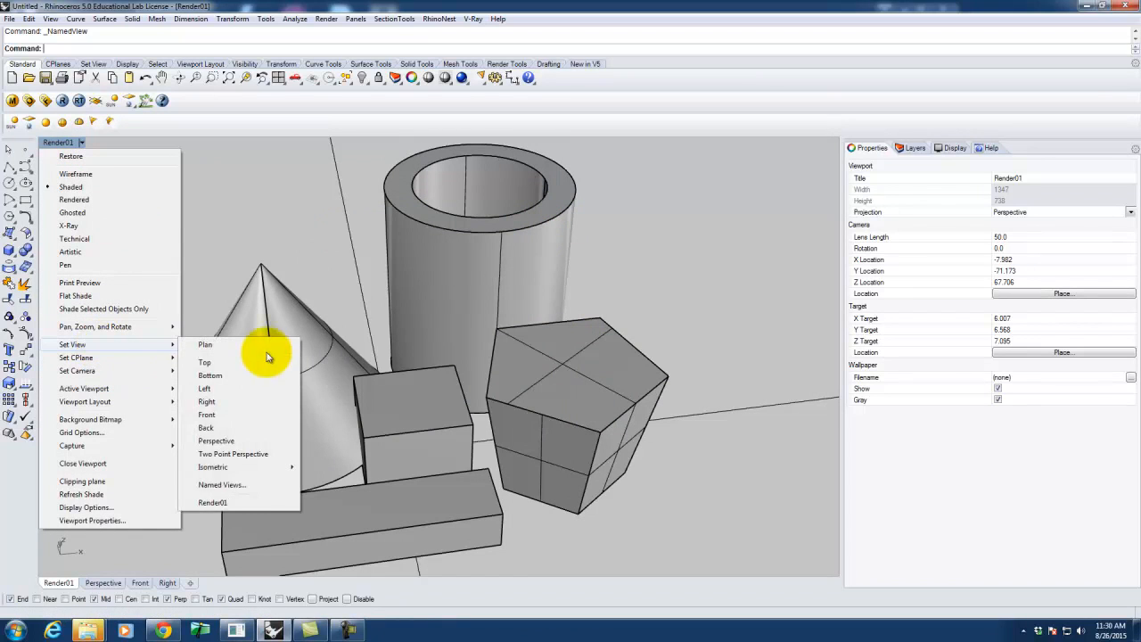
click(222, 507)
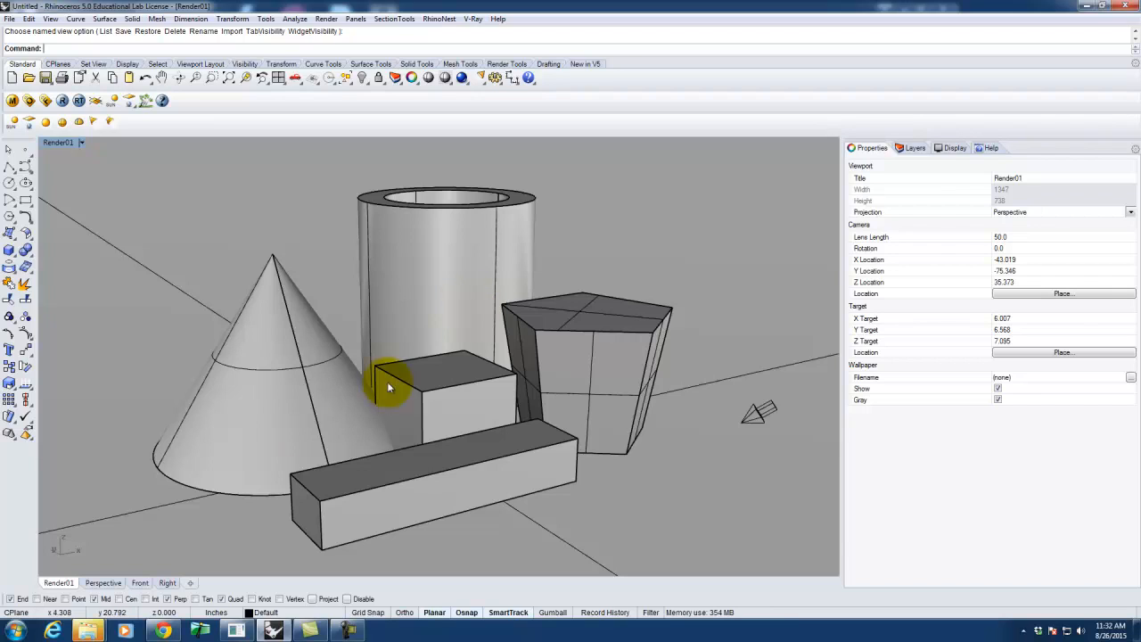
- Bring the Chrome window showing the Rhino tutorial back to the front
click(350, 631)
click(1086, 578)
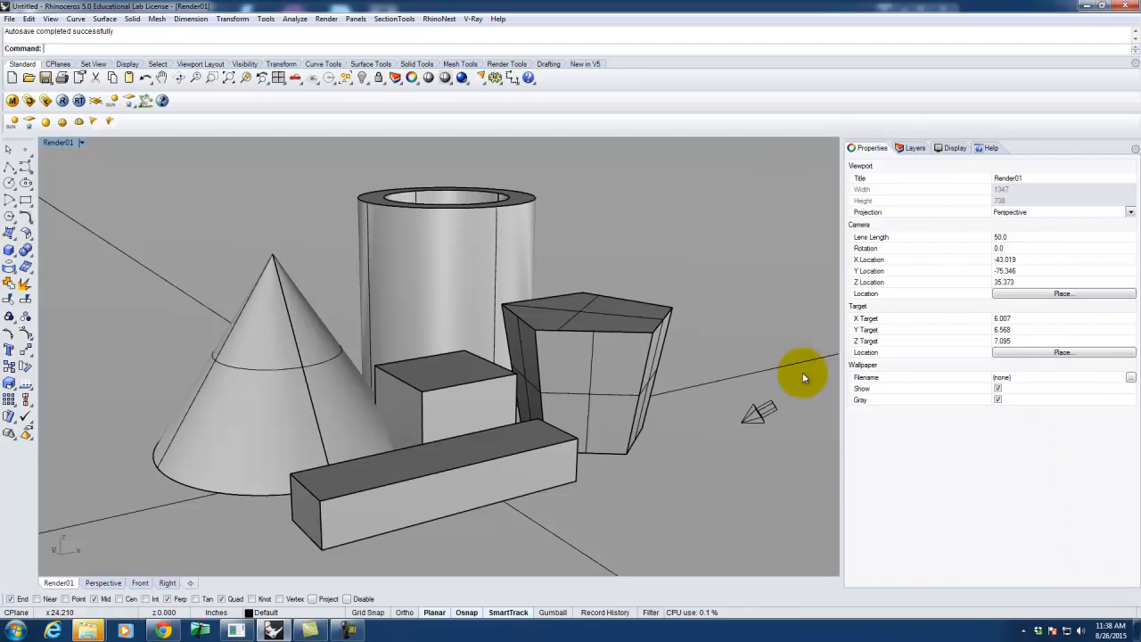
click(163, 632)
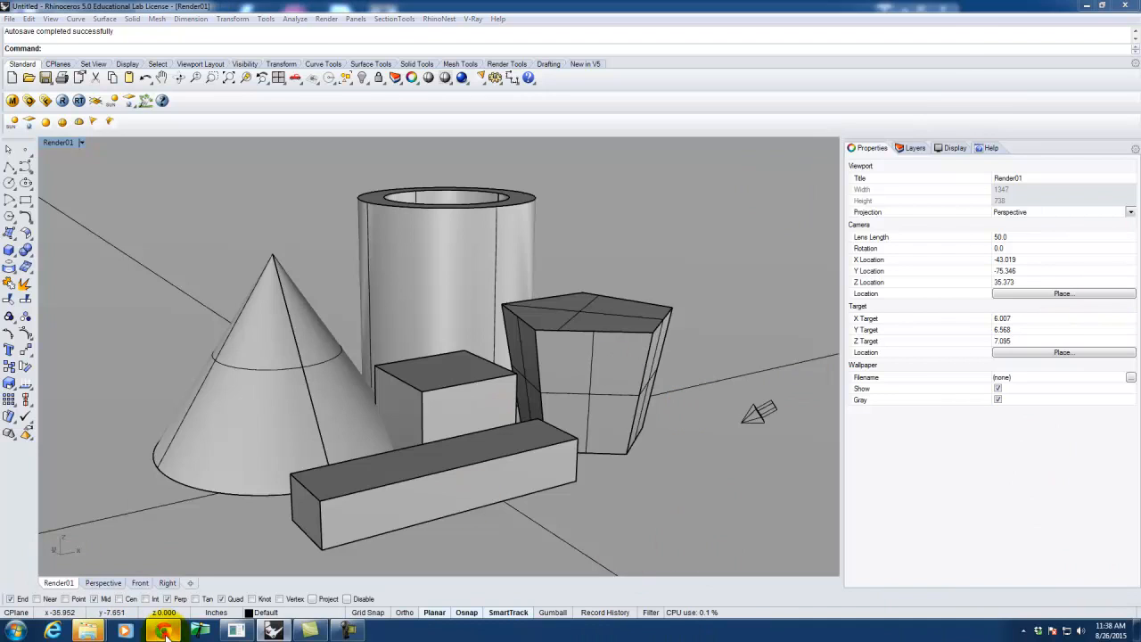
- Open the Tutorials > V-Ray > V-Ray 8.2 [Assigning Materials] page, then minimize Chrome
scroll(410, 321, up, 2)
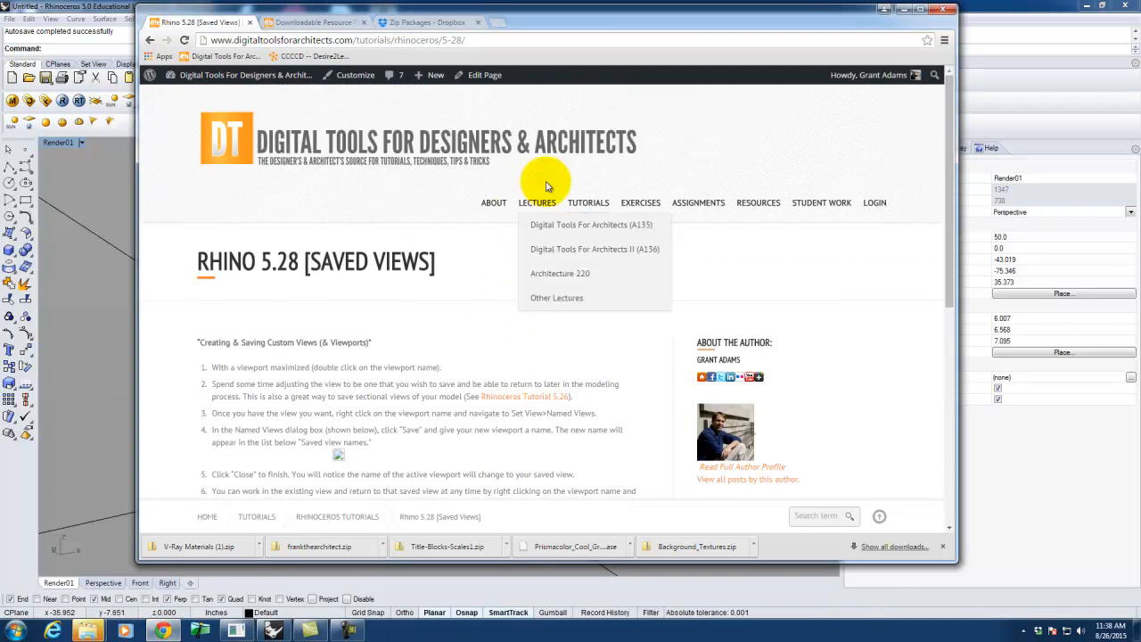
mouse_move(599, 208)
mouse_move(591, 420)
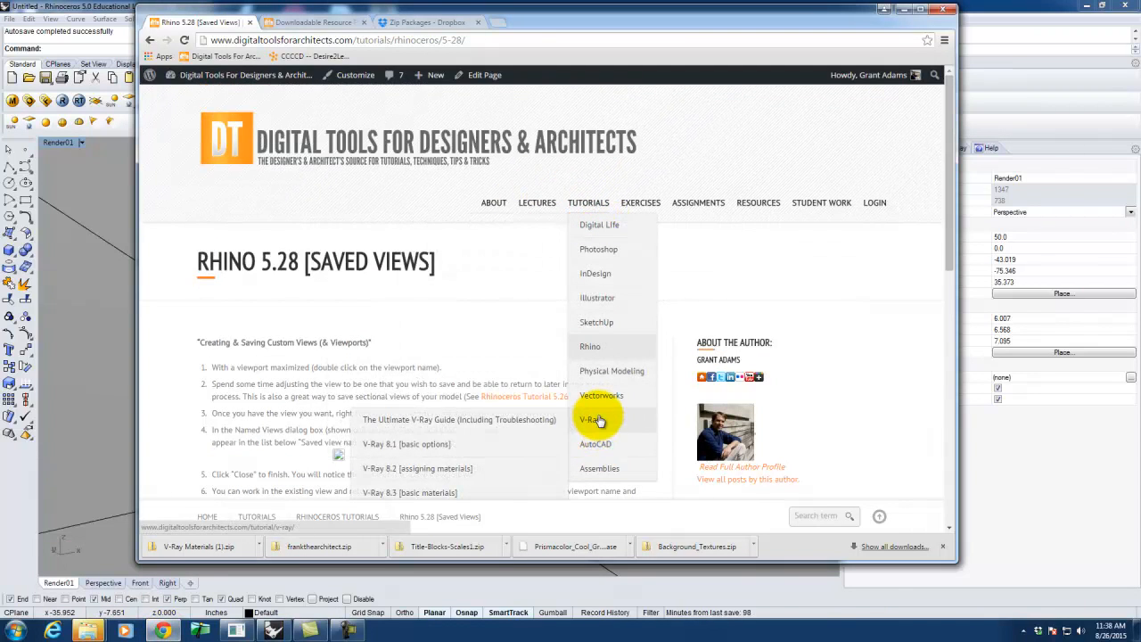
click(455, 470)
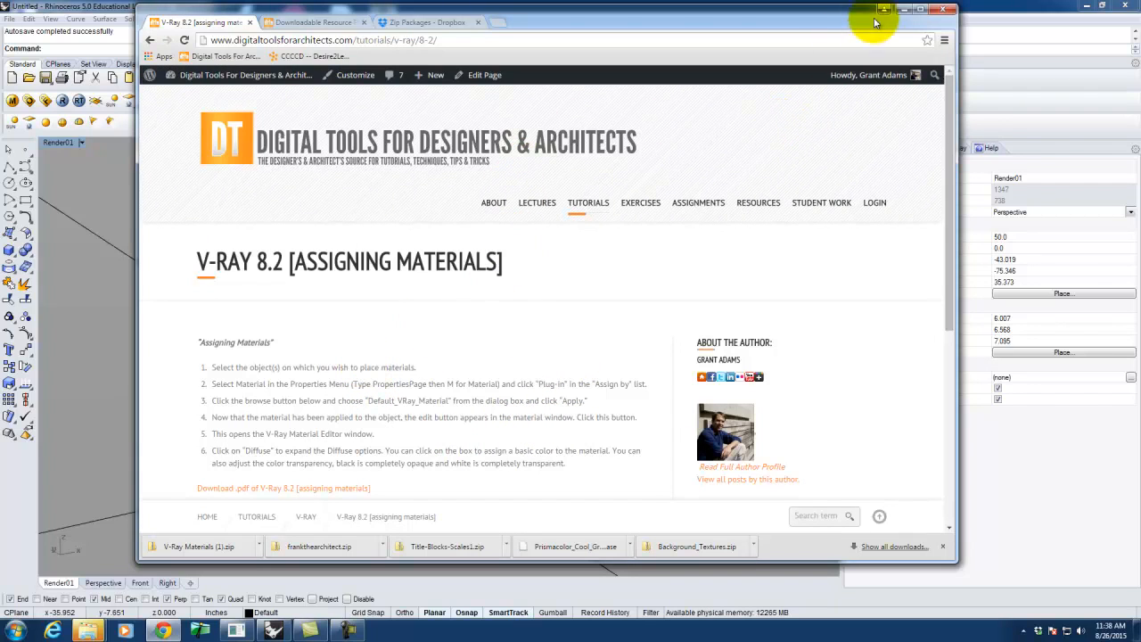
click(904, 10)
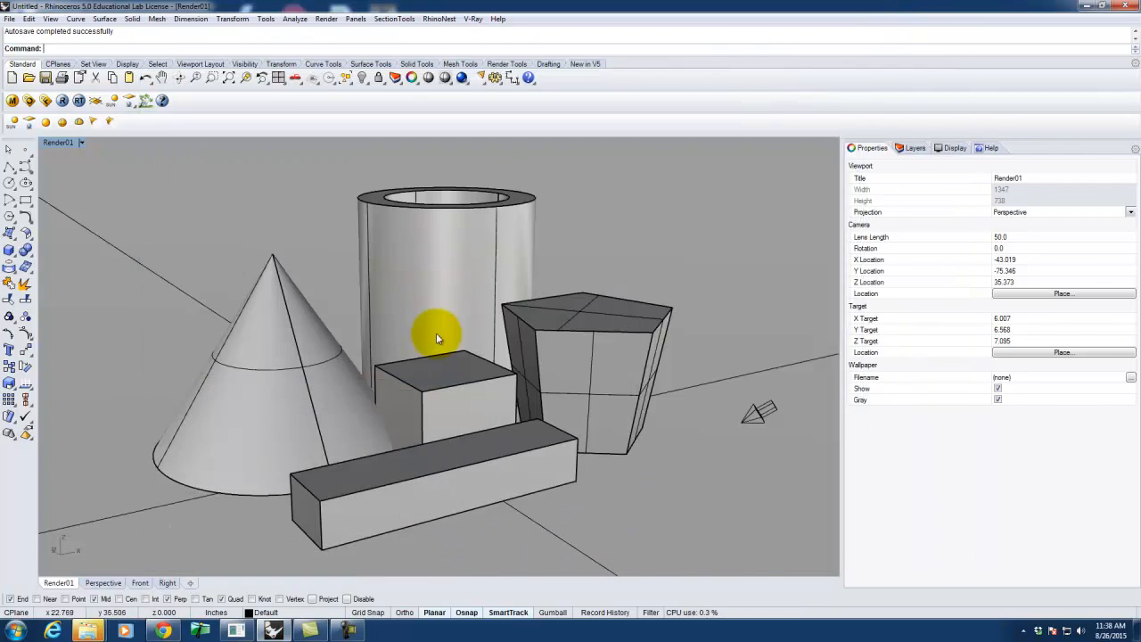
- Select the small box in front of the cylinder in the Render01 view
click(447, 385)
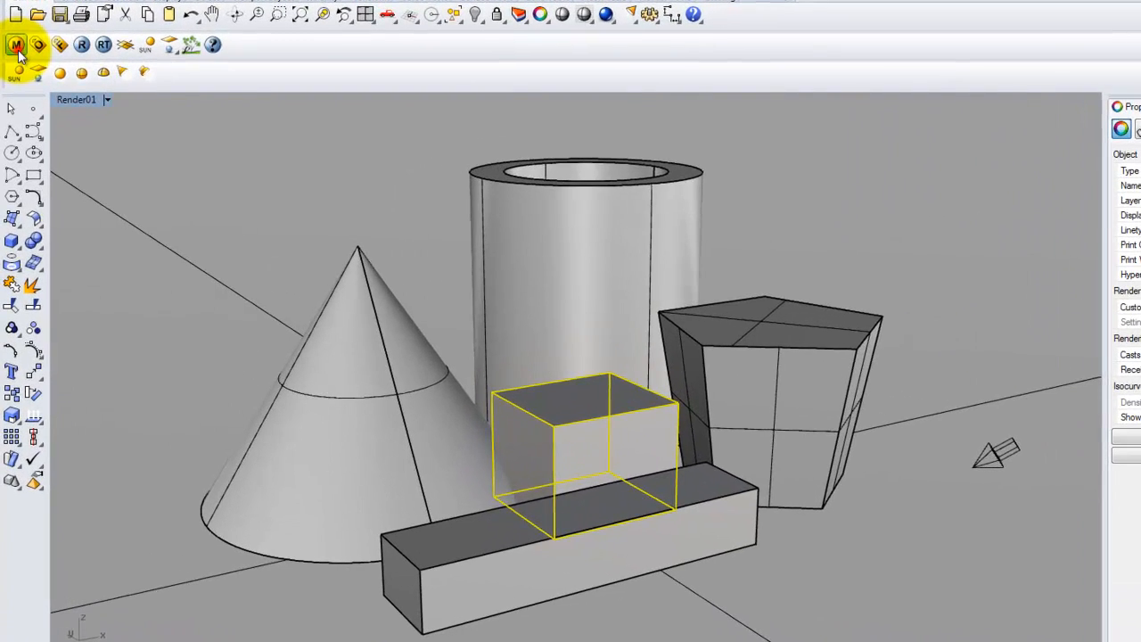
- Open the V-Ray Material Editor, shift it left, and select the empty Scene Materials entry
click(13, 102)
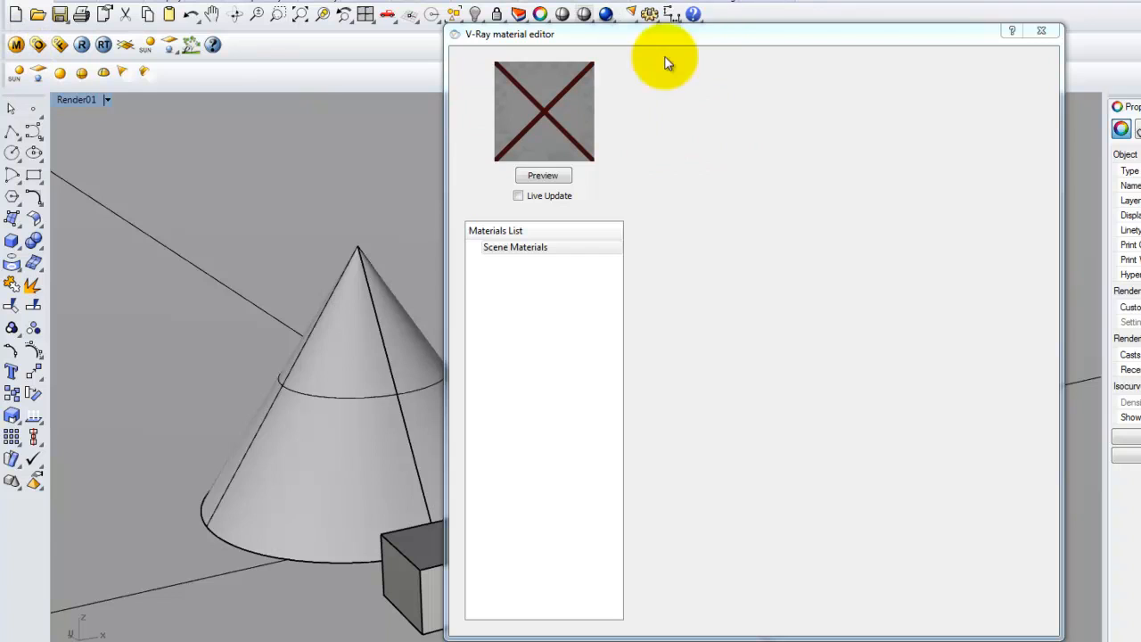
drag(661, 39, 579, 34)
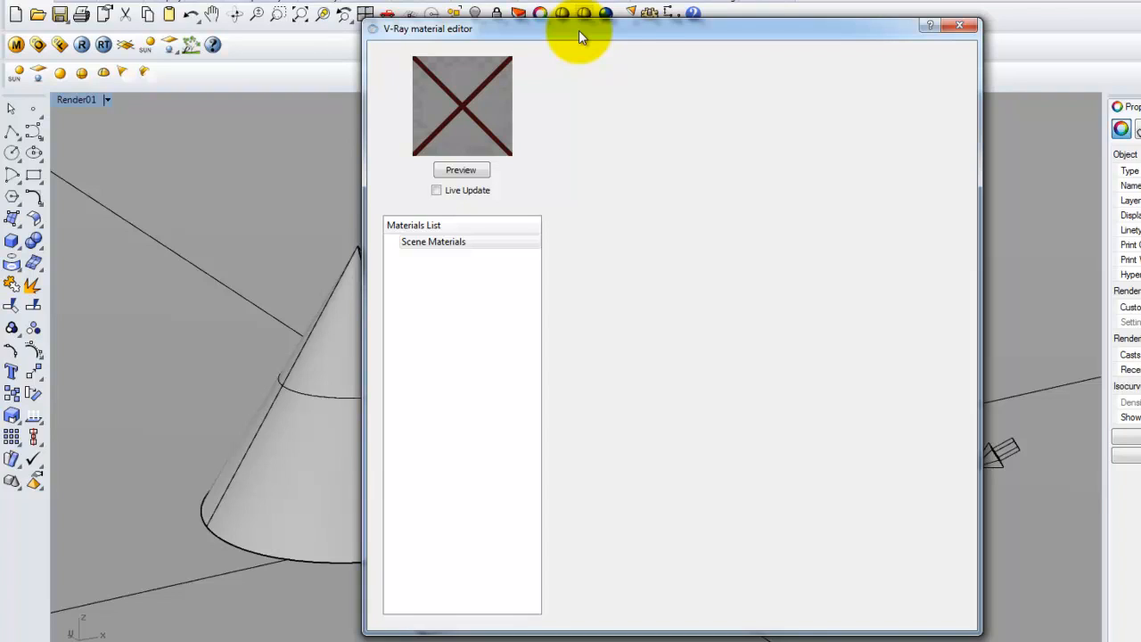
click(437, 244)
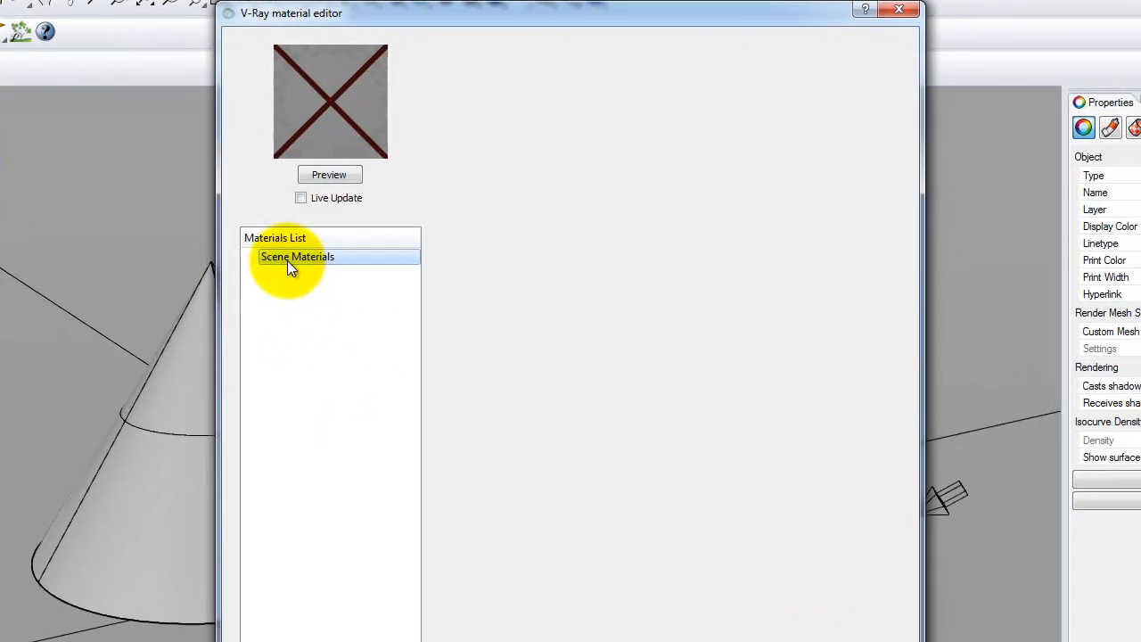
- Create a Standard material, DefaultMaterial, under Scene Materials
right_click(423, 242)
mouse_move(362, 275)
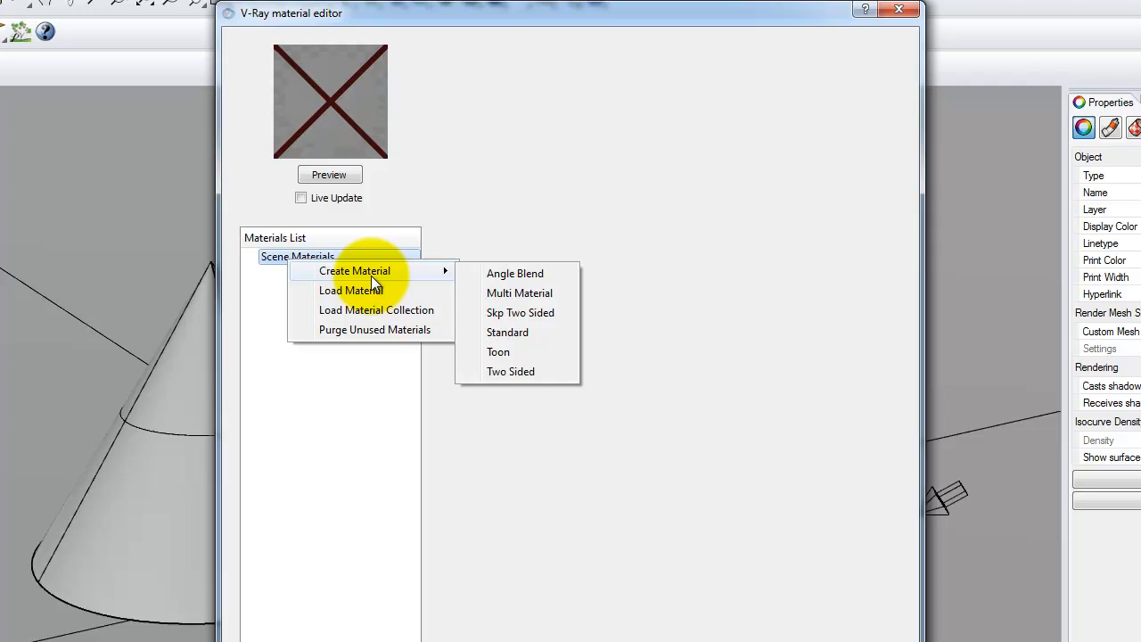
click(512, 331)
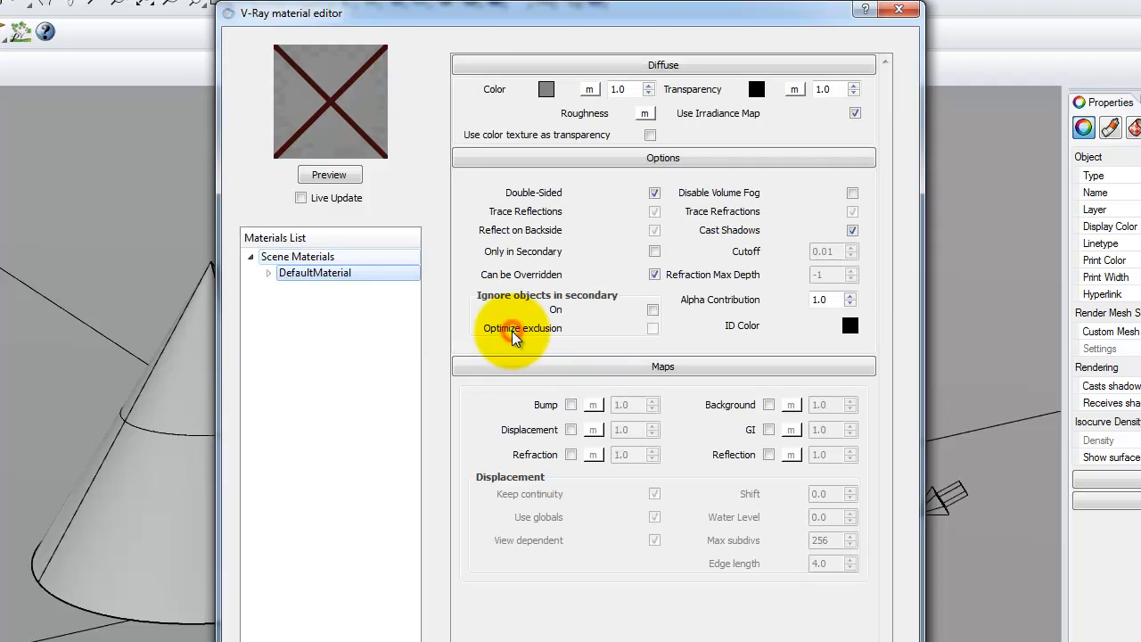
- Rename DefaultMaterial to 'Red' and select it in the list
right_click(335, 272)
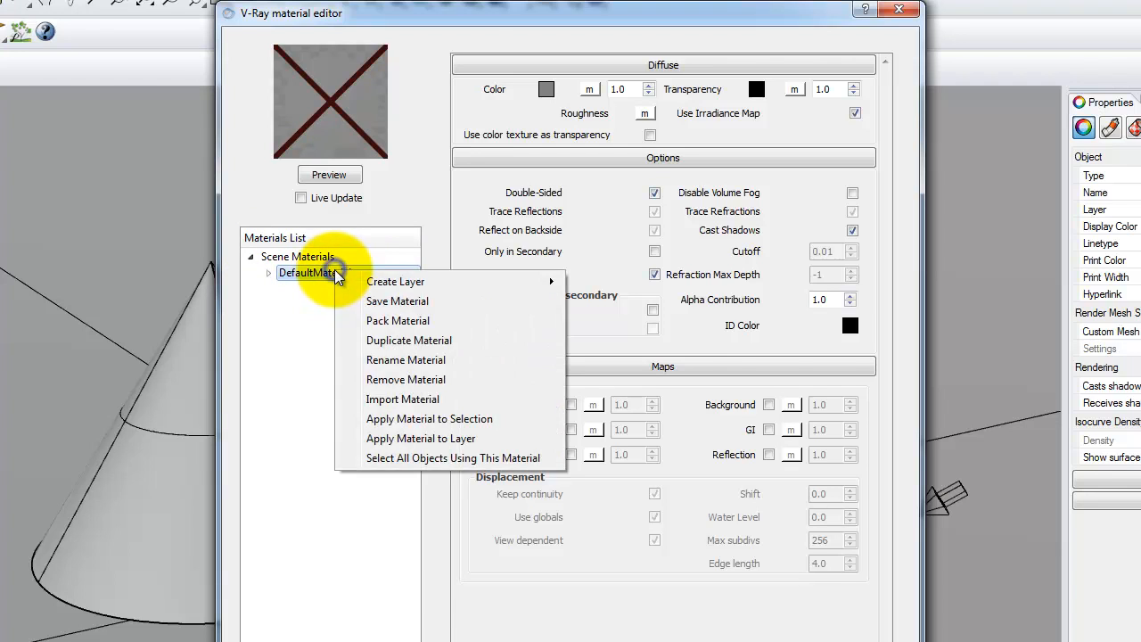
click(390, 360)
text(Red)
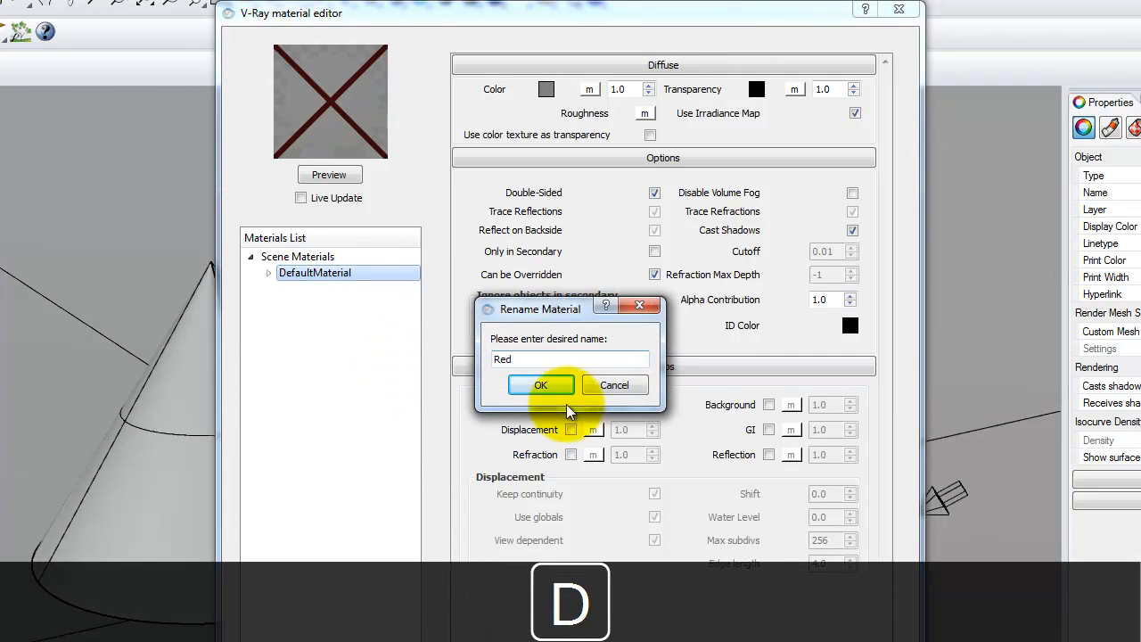
click(542, 385)
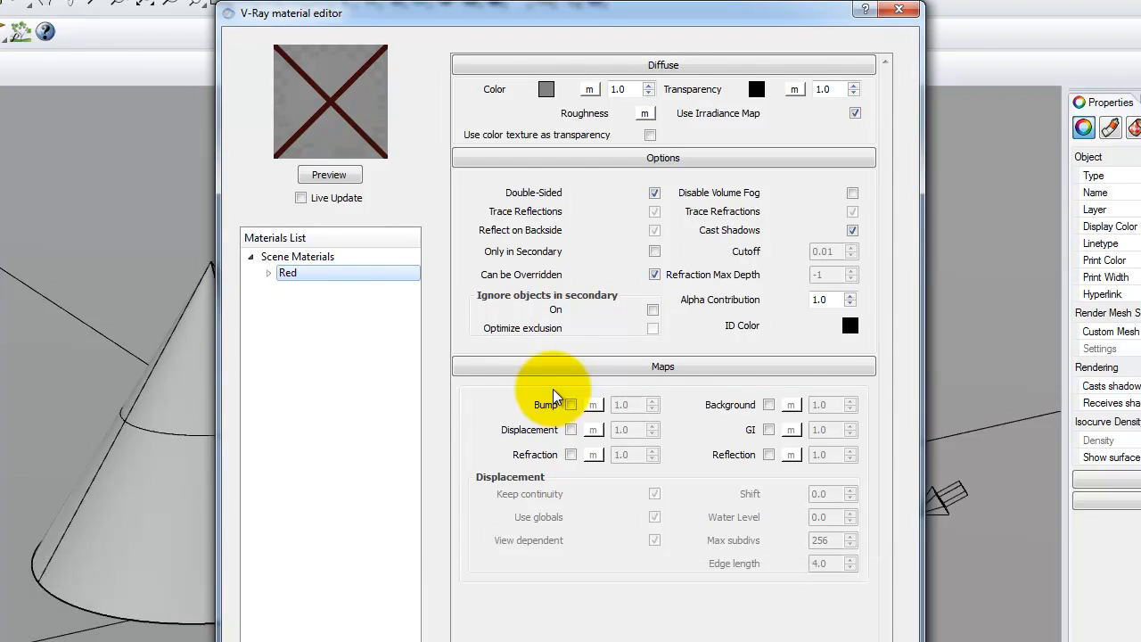
click(288, 274)
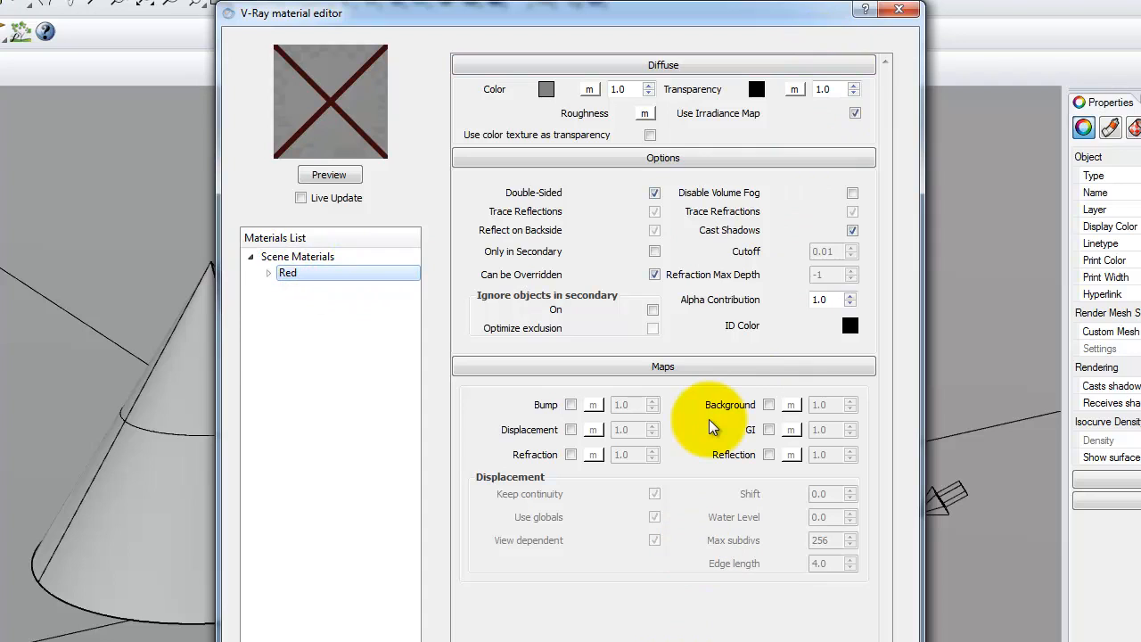
click(652, 65)
click(652, 87)
click(656, 107)
click(664, 67)
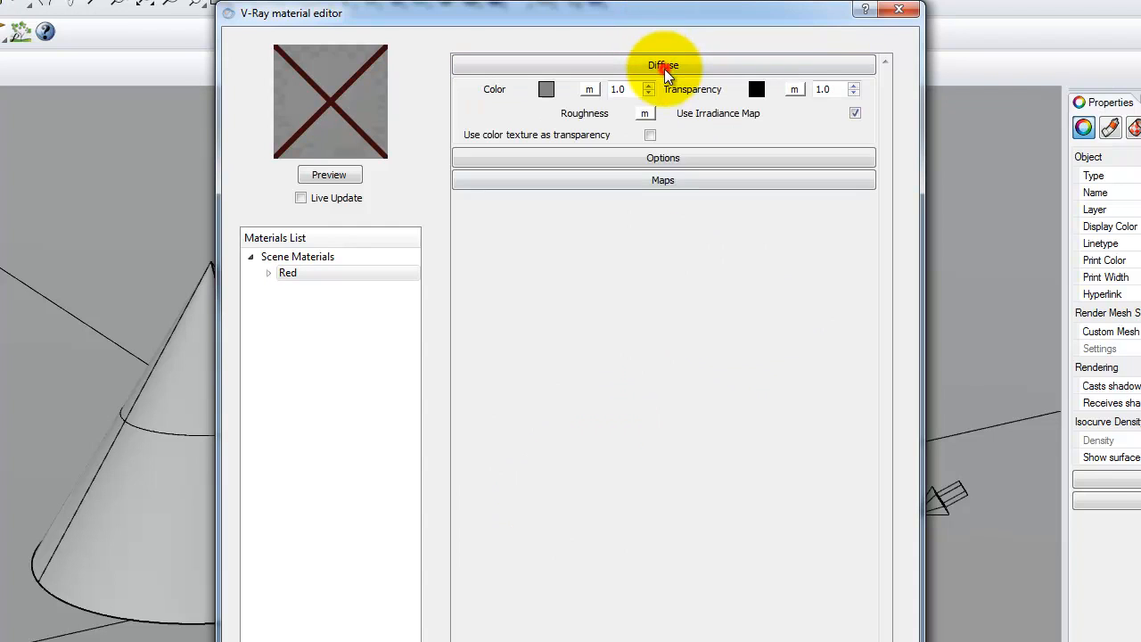
click(663, 158)
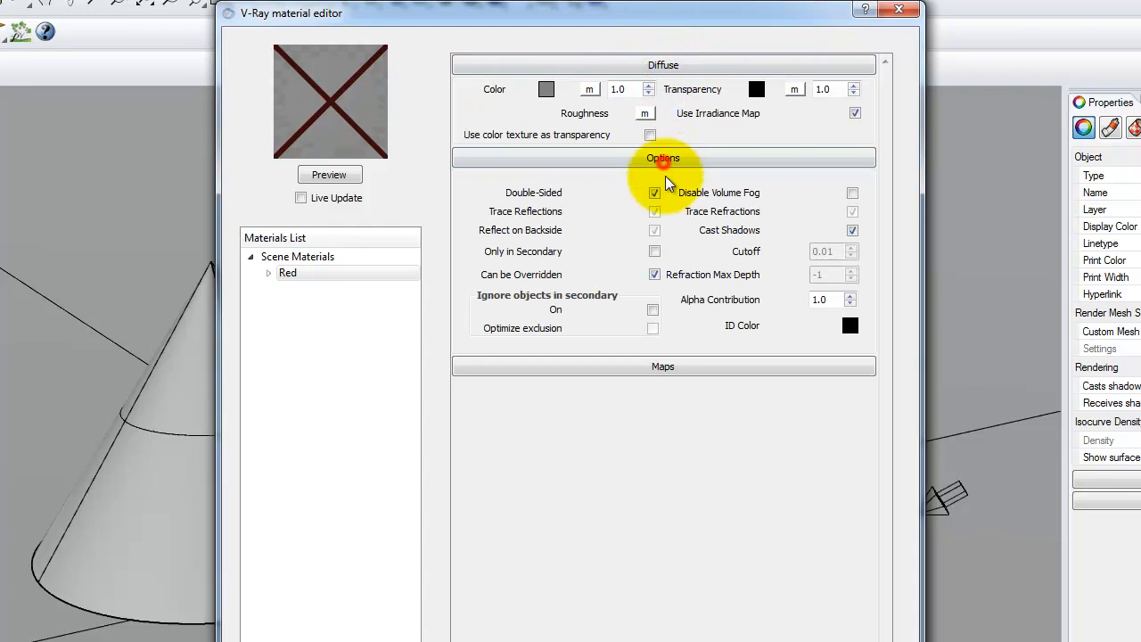
click(676, 367)
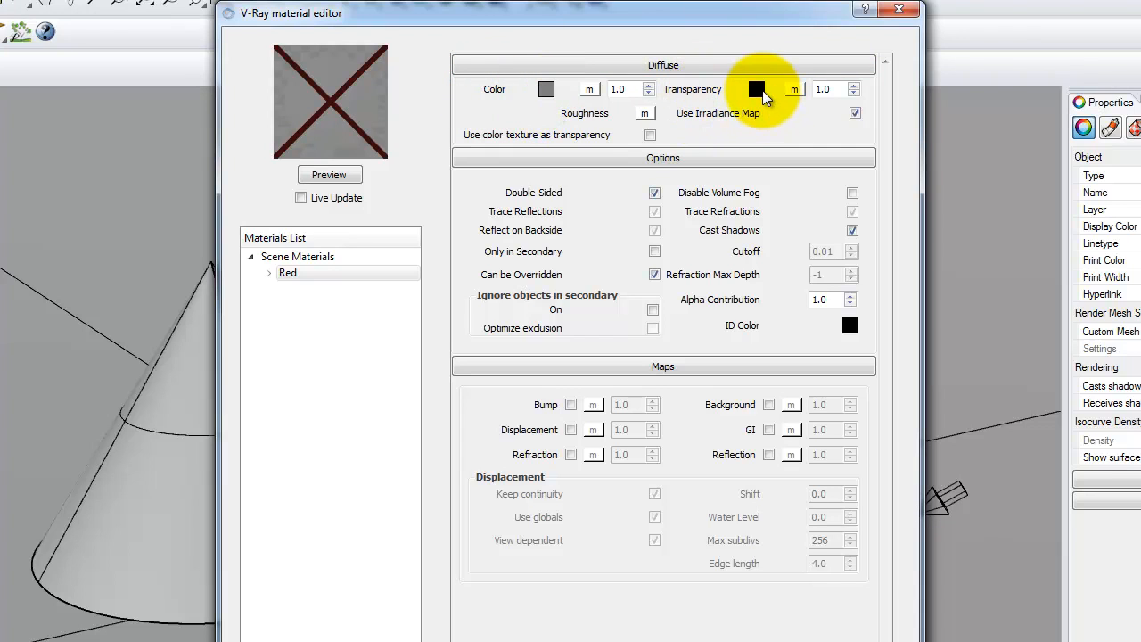
click(546, 91)
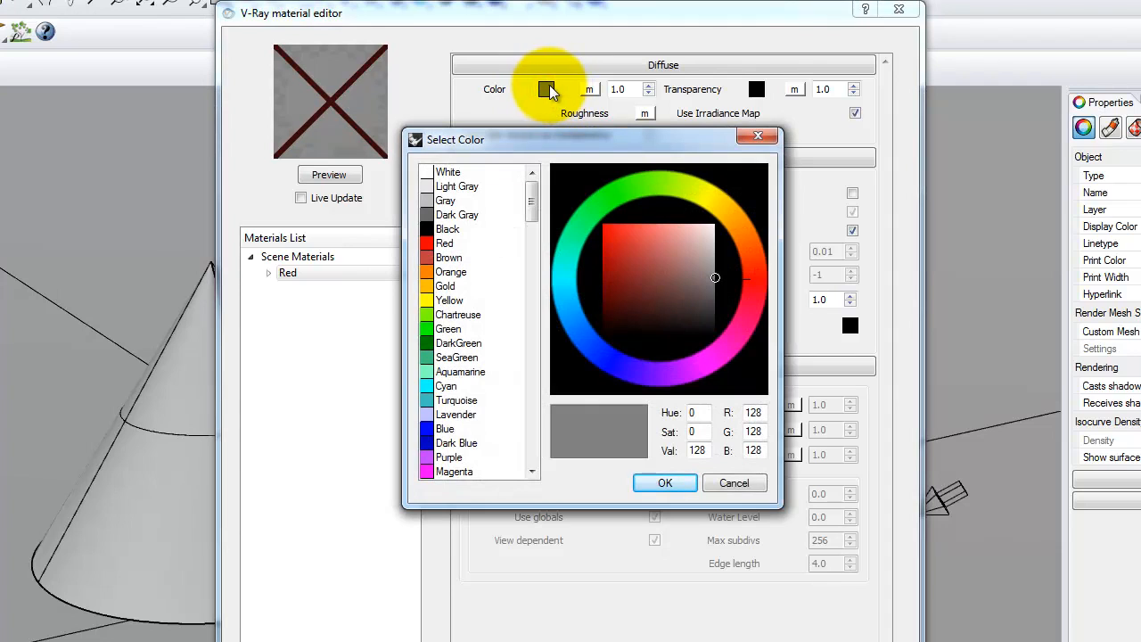
- Set the Red material's diffuse colour to pure red and render its preview sphere
click(444, 244)
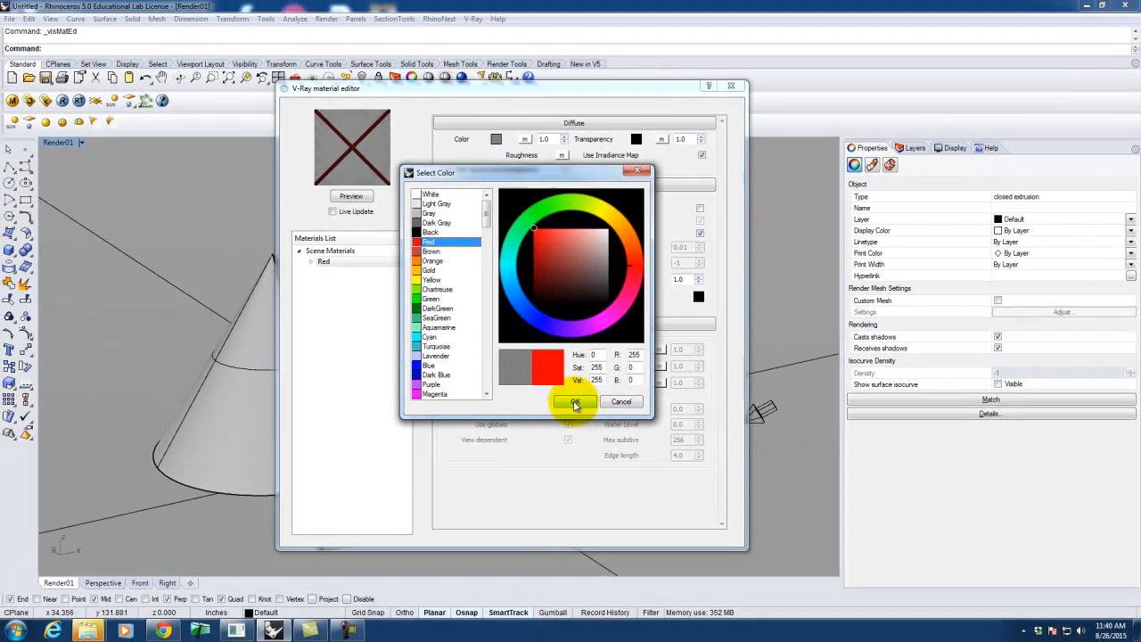
click(664, 484)
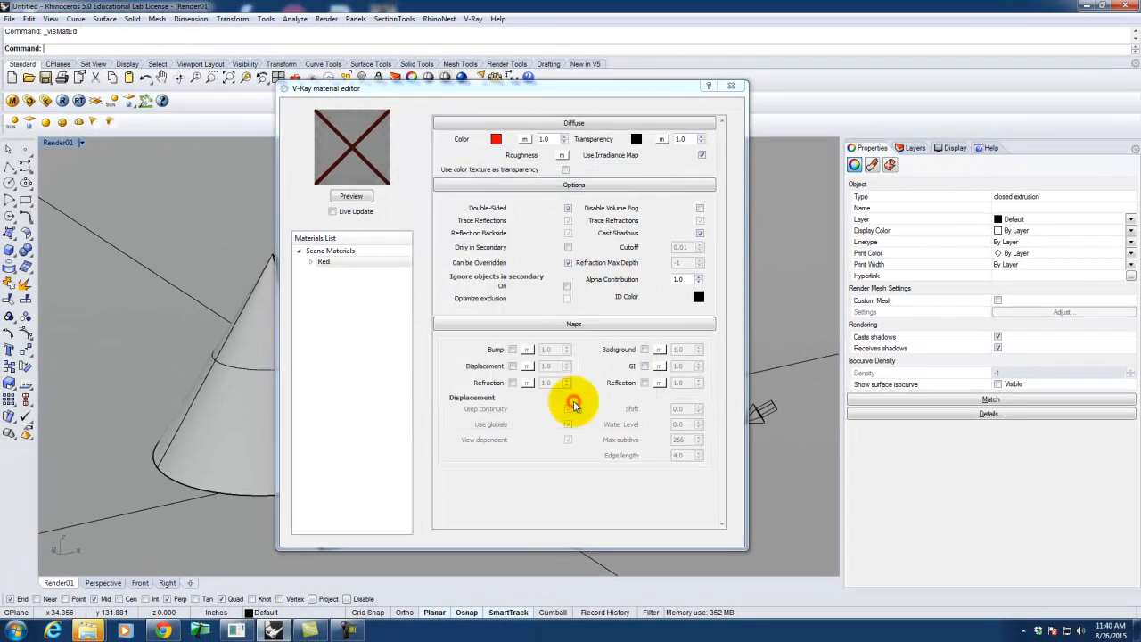
click(357, 198)
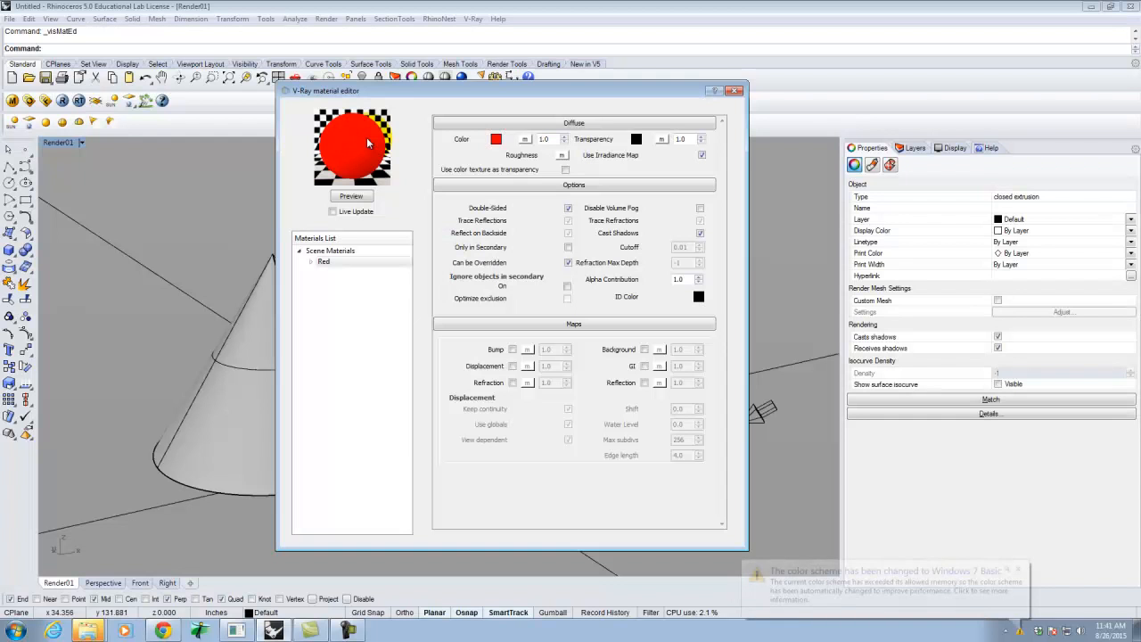
right_click(324, 261)
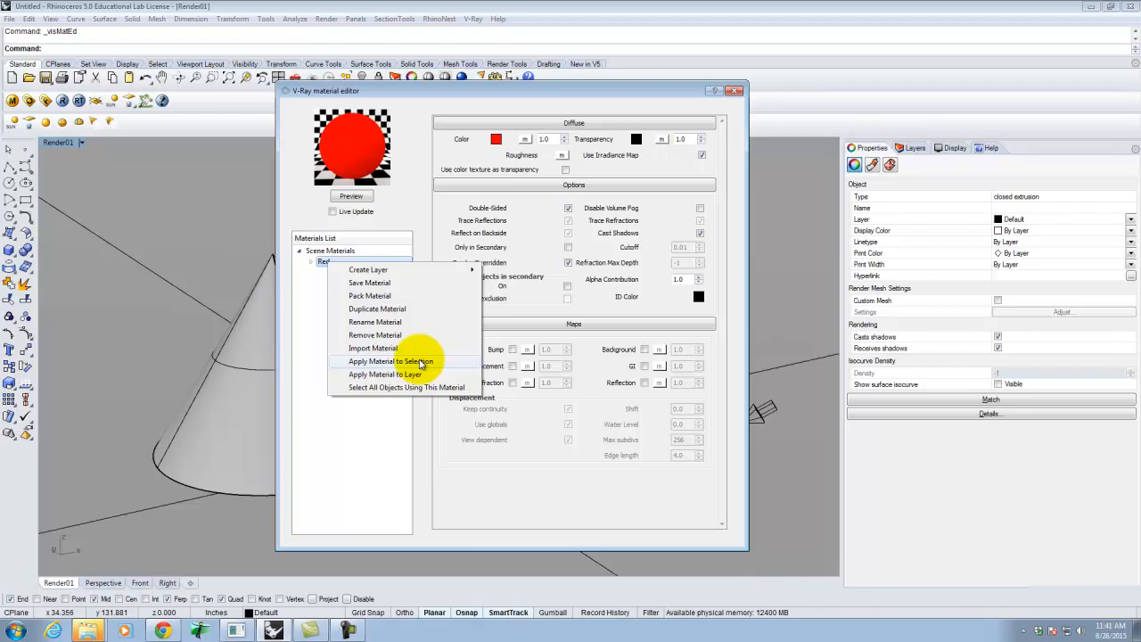
- Apply the Red material to the selected box, close the editor, and reselect the box
click(420, 363)
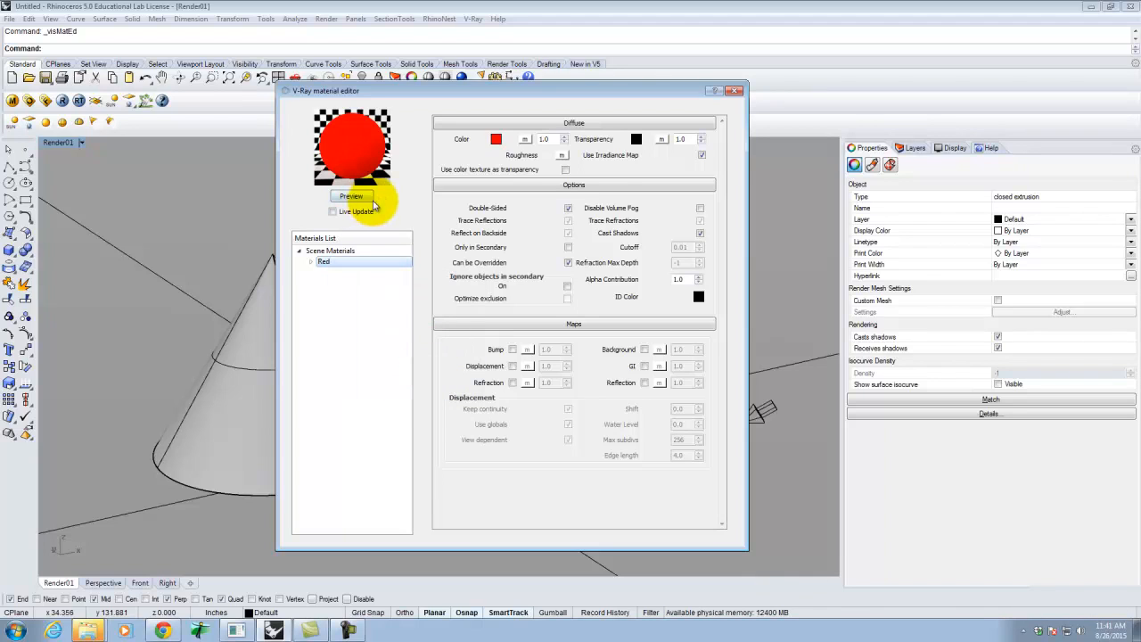
click(736, 92)
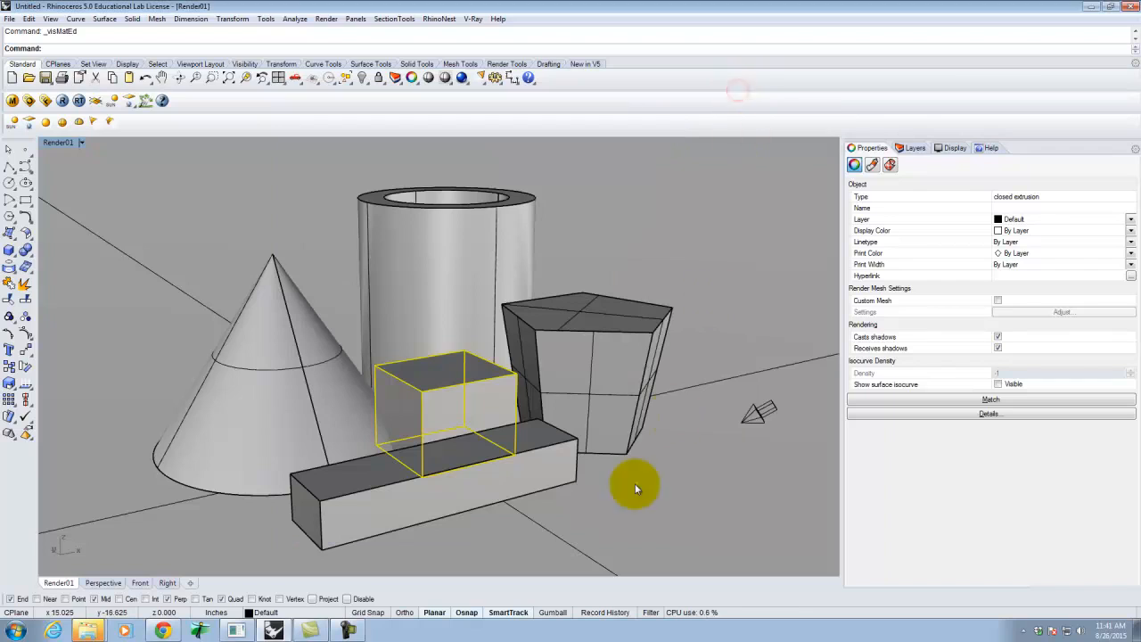
click(294, 178)
click(439, 393)
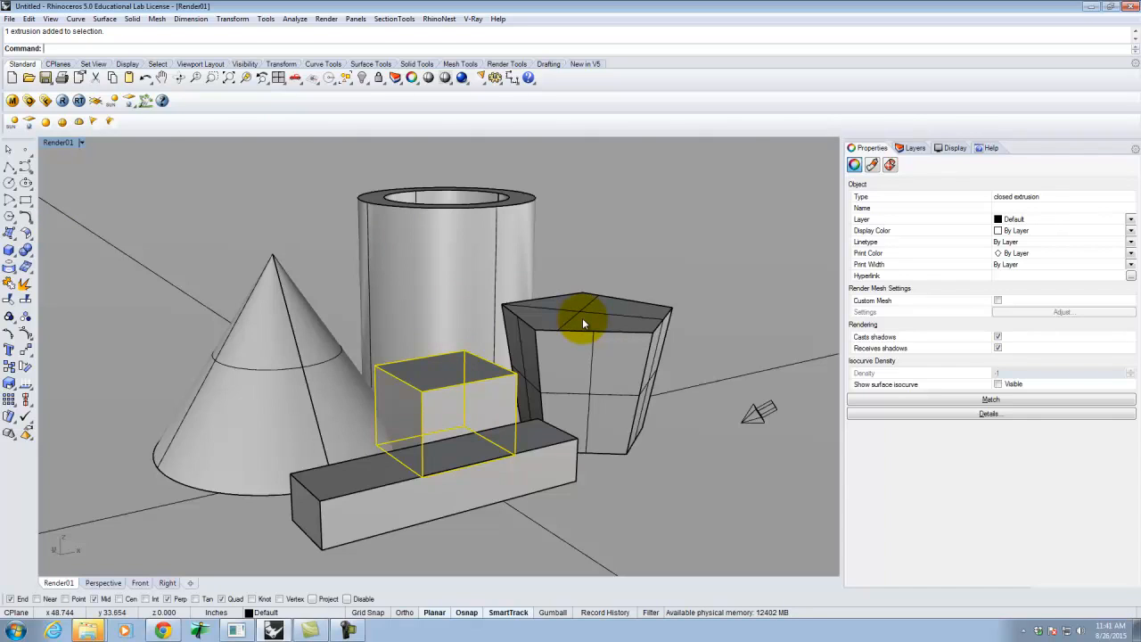
click(81, 143)
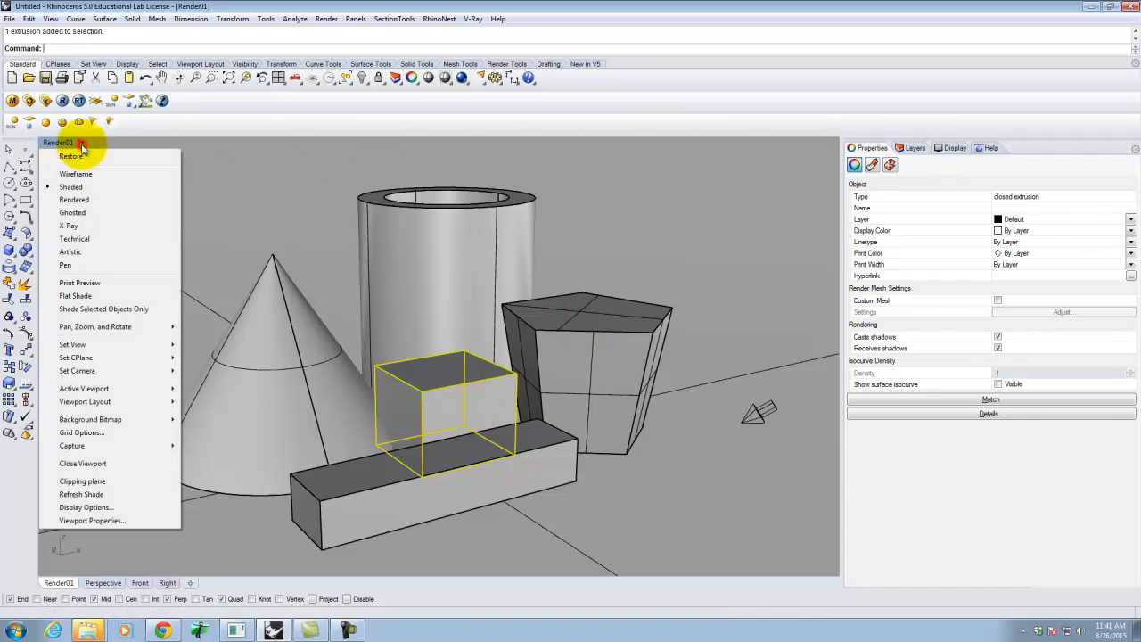
- Switch Render01 to Rendered display showing the red box, then select the tall cylinder
click(78, 199)
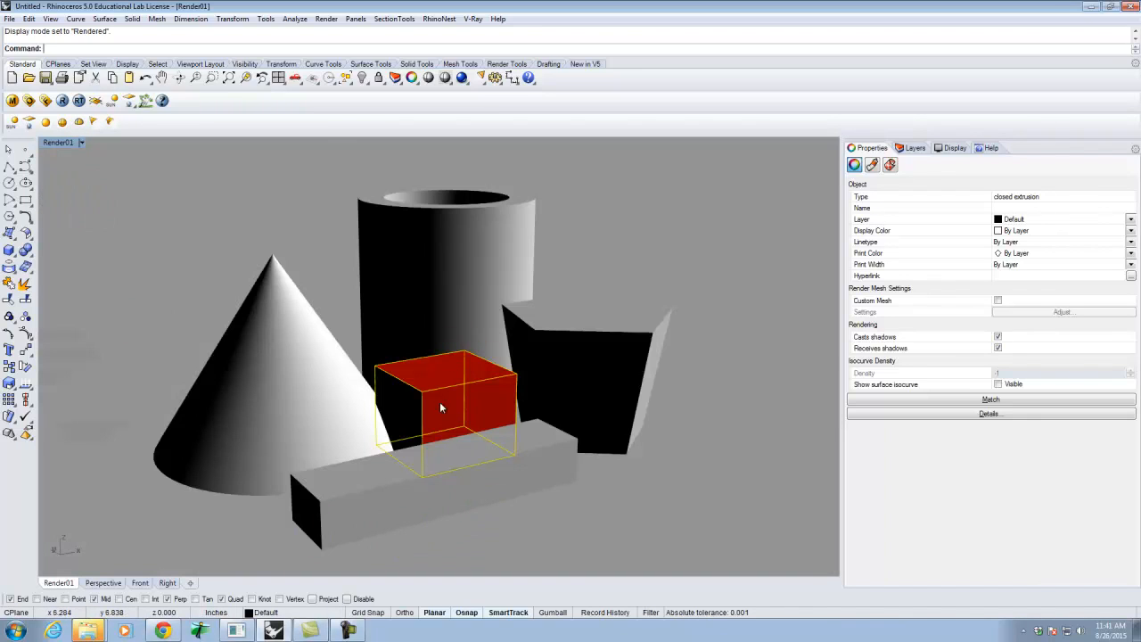
click(319, 162)
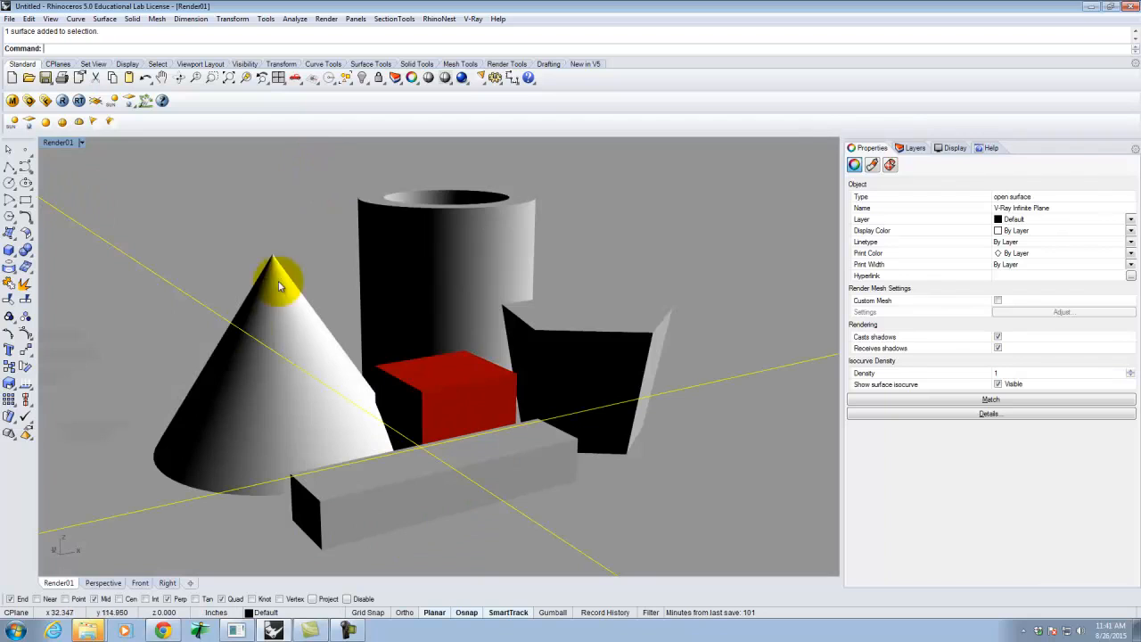
click(81, 143)
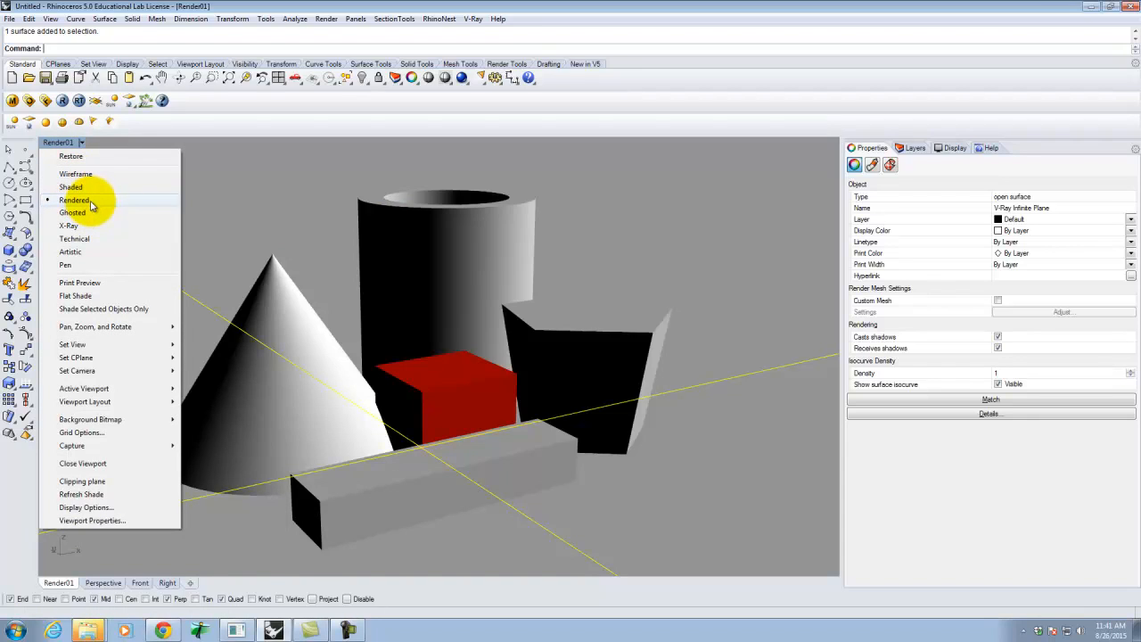
click(68, 144)
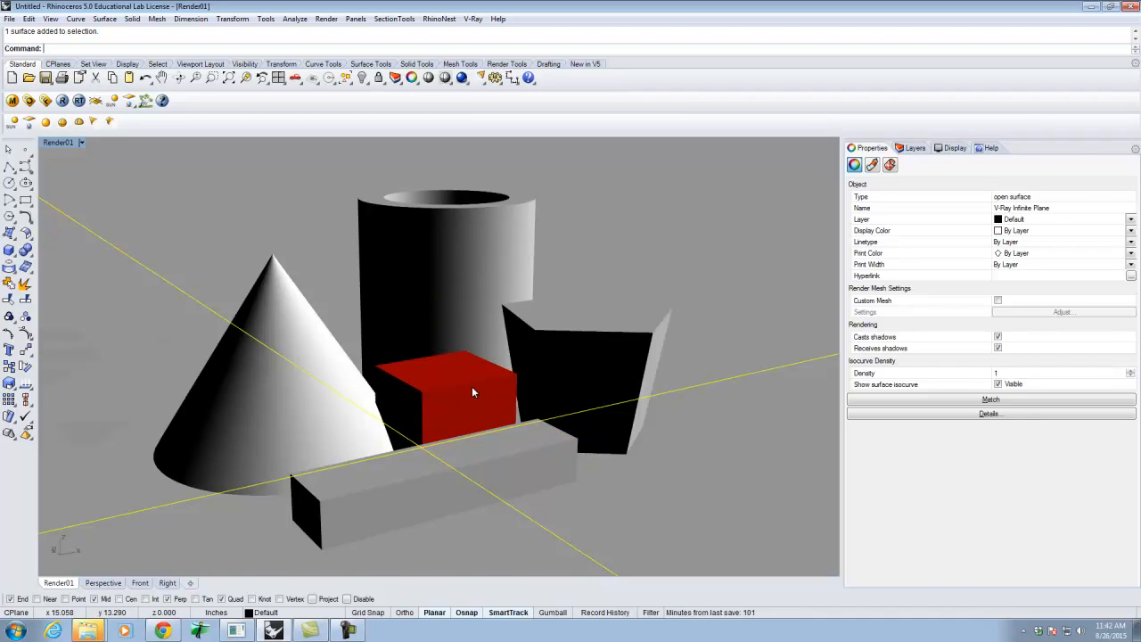
click(439, 264)
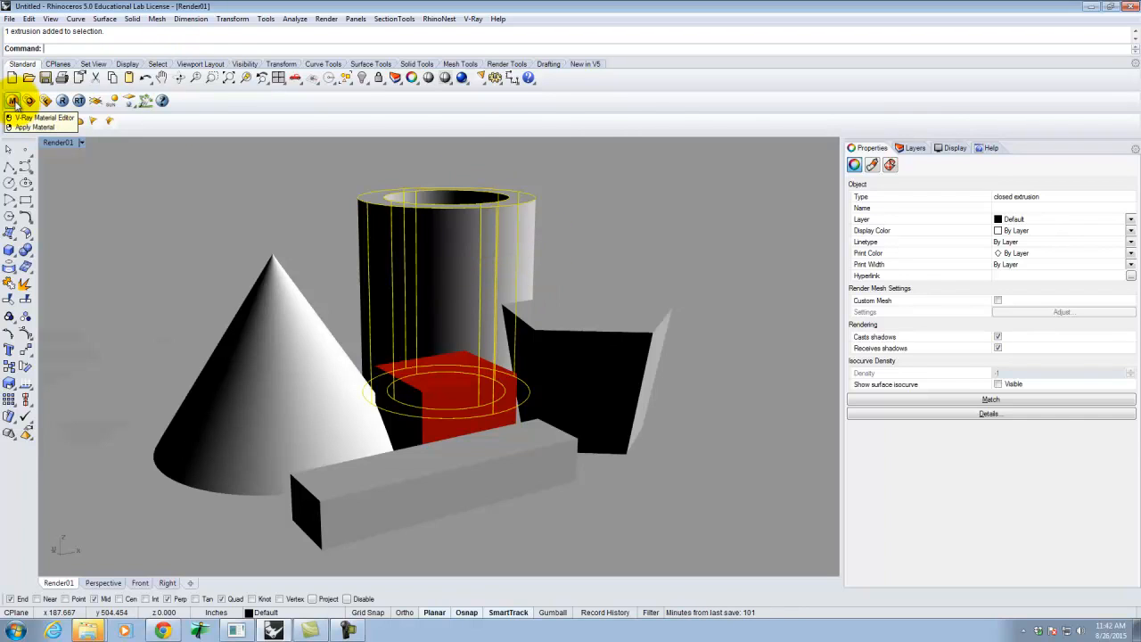
- Reopen the V-Ray material editor, add a Standard scene material, and type 'Green' as its name
click(15, 104)
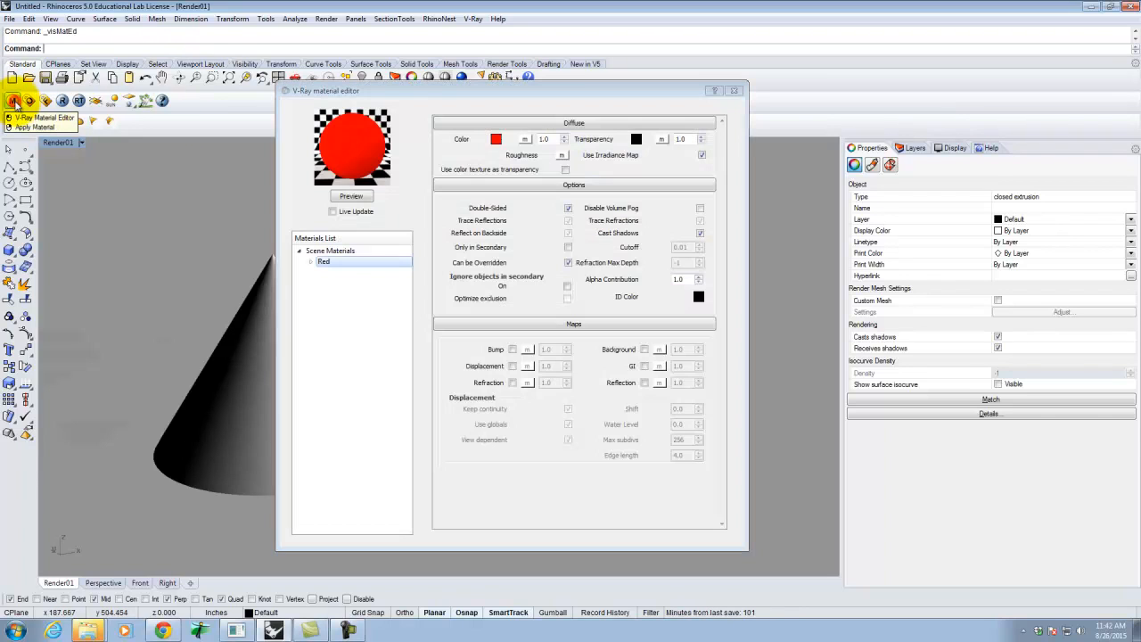
click(337, 253)
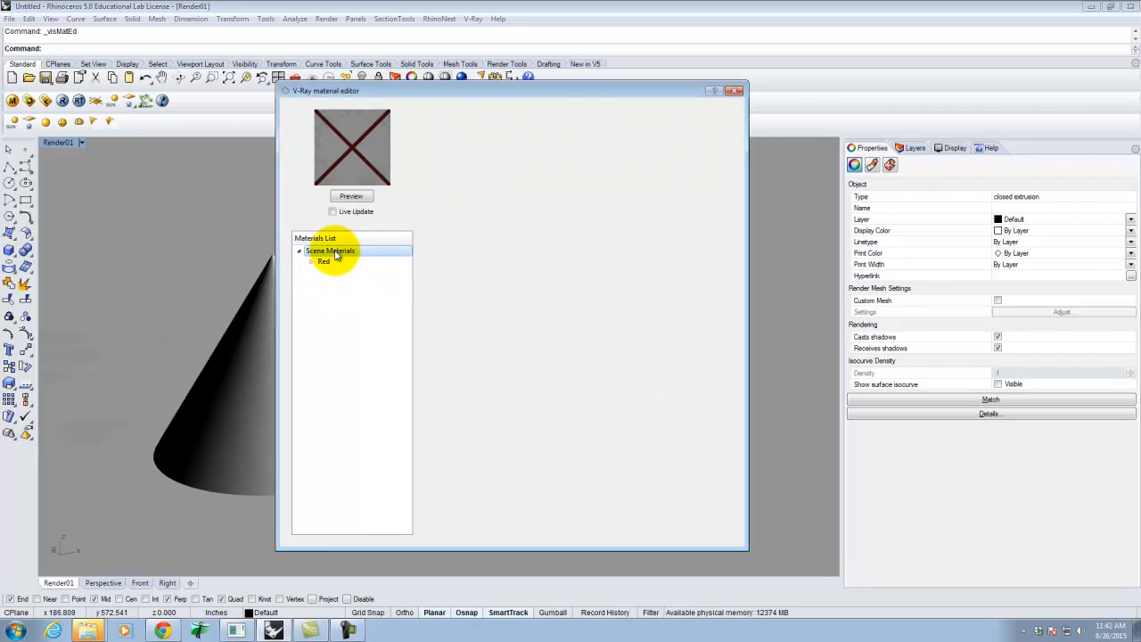
right_click(337, 254)
mouse_move(377, 259)
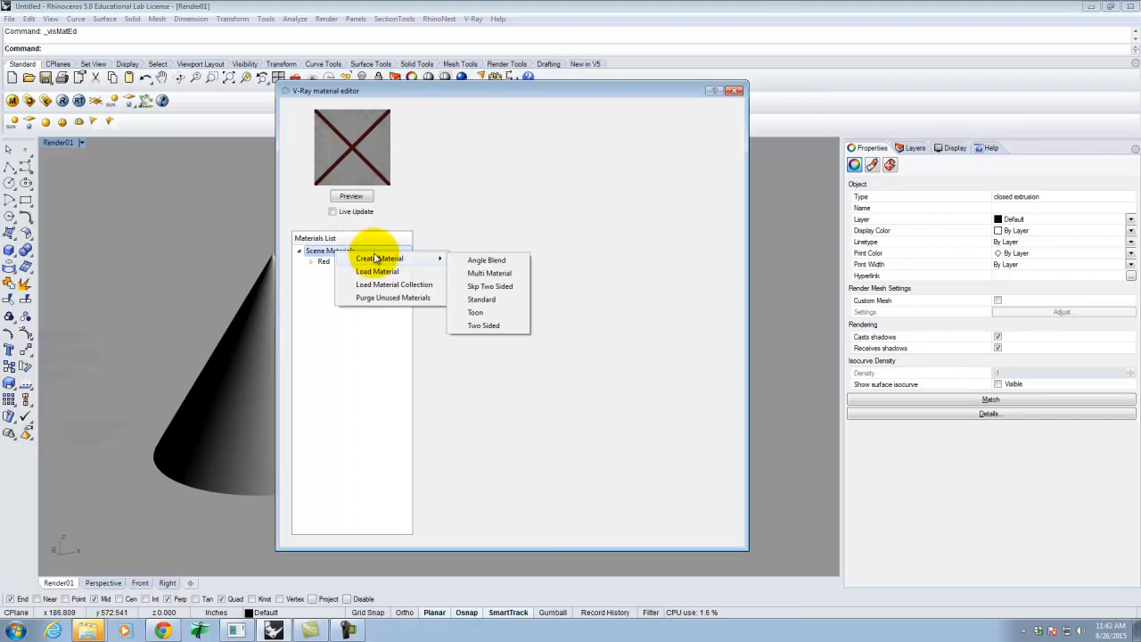
click(503, 304)
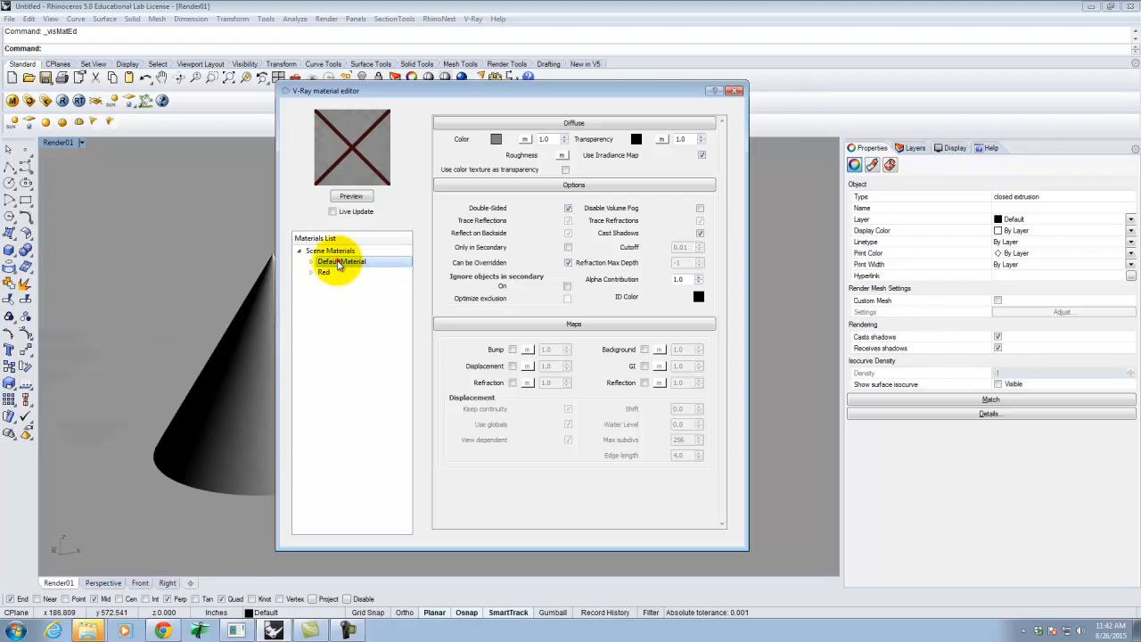
double_click(338, 262)
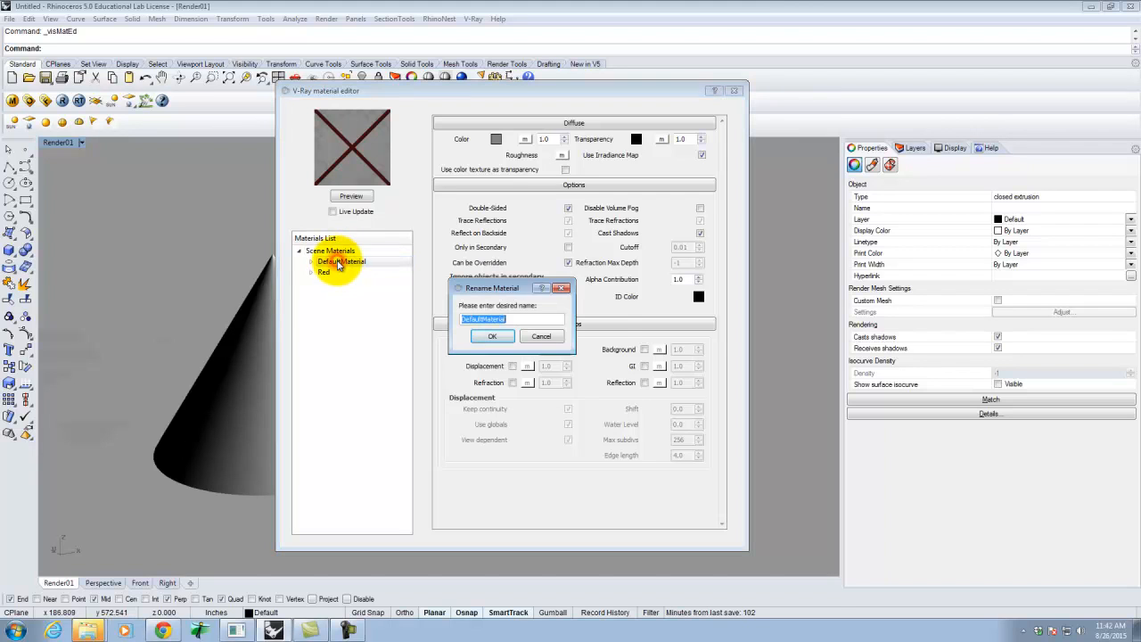
text(Green)
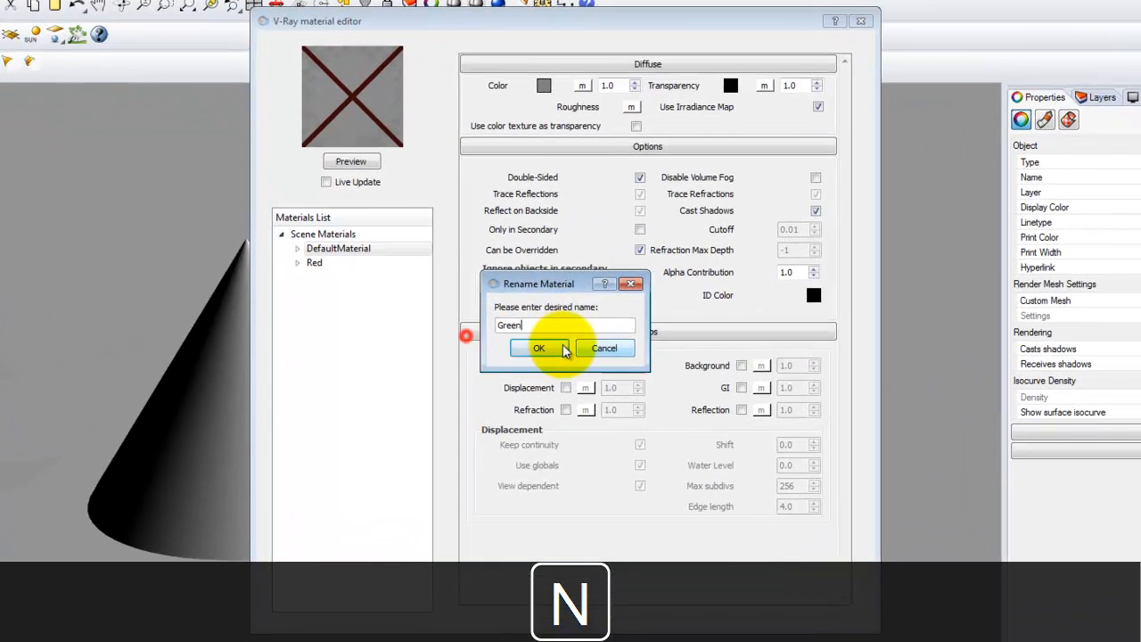
- Name the material Green, set its diffuse colour to DarkGreen (R0, G127, B0), and preview it
click(492, 336)
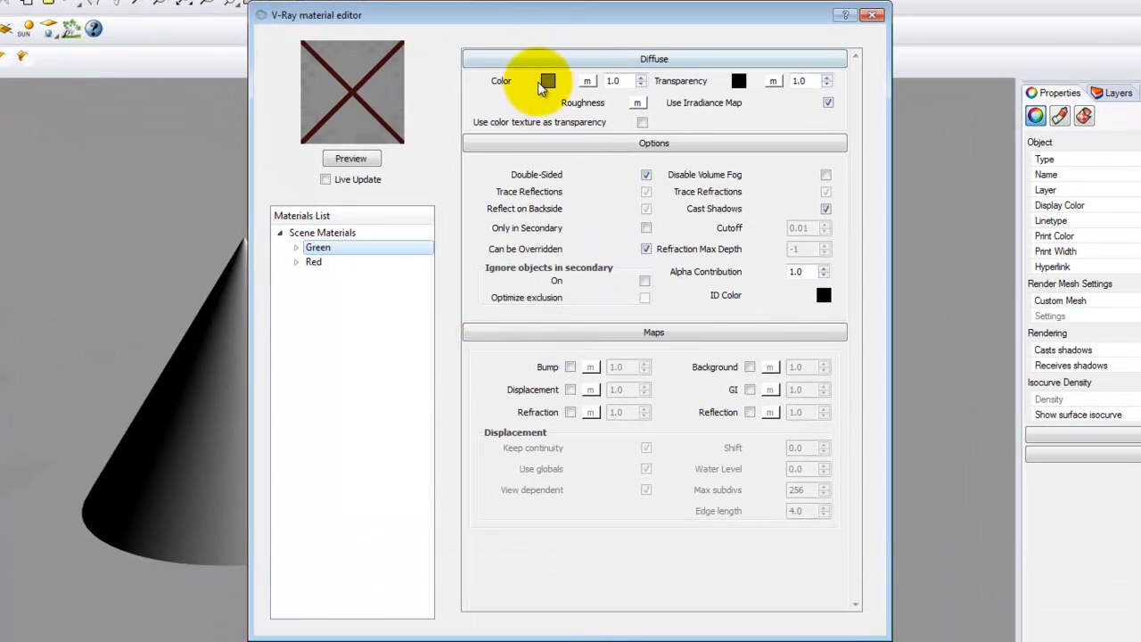
click(548, 81)
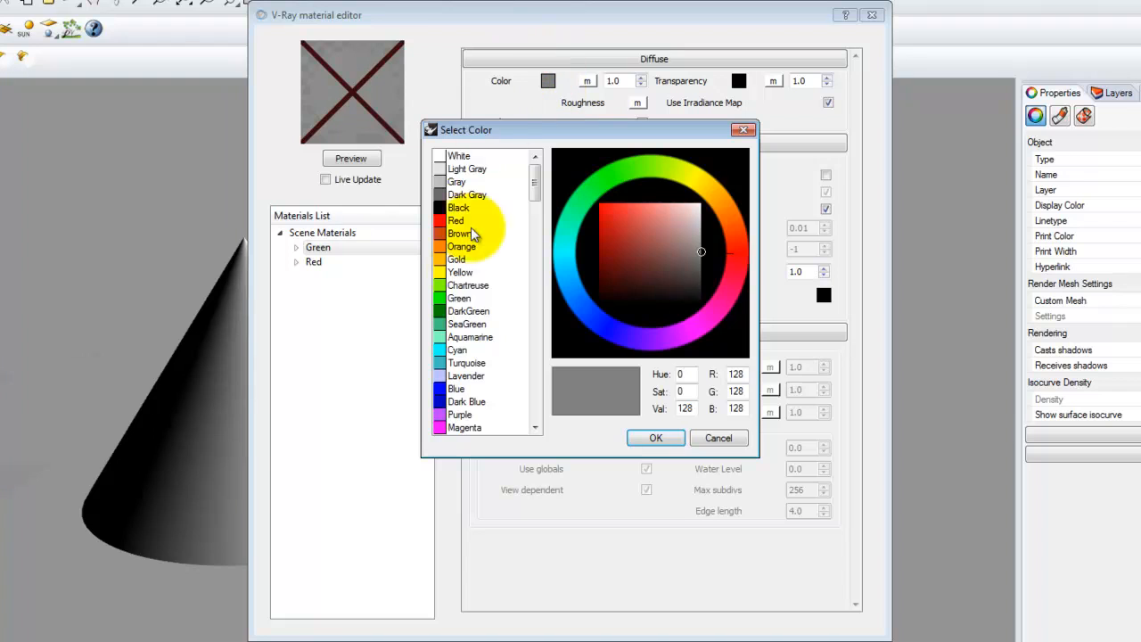
click(459, 311)
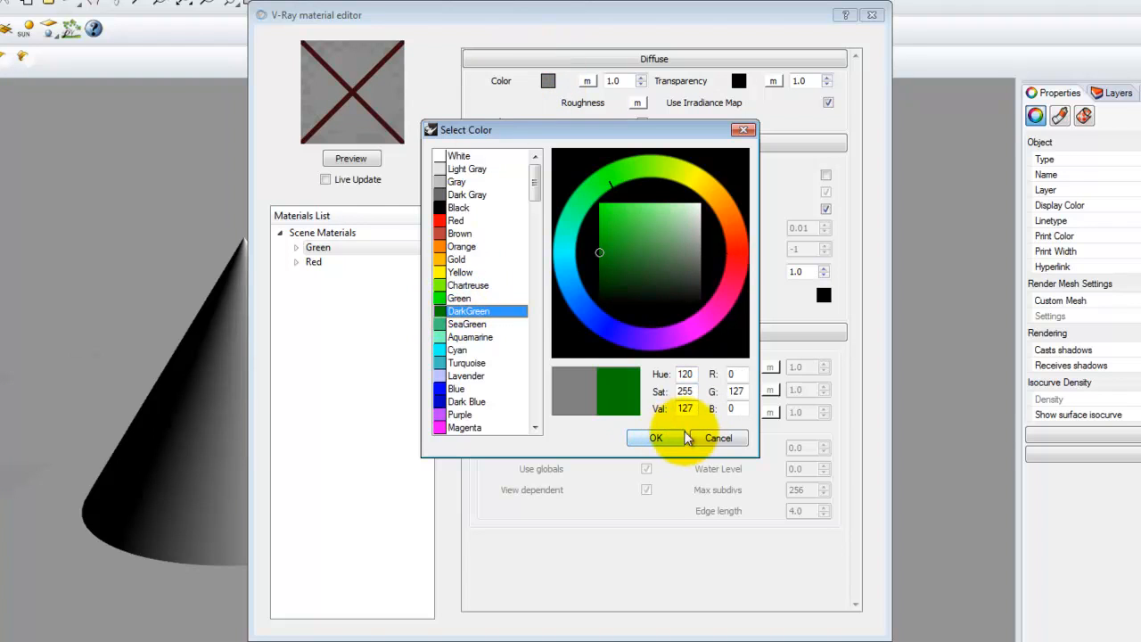
click(656, 438)
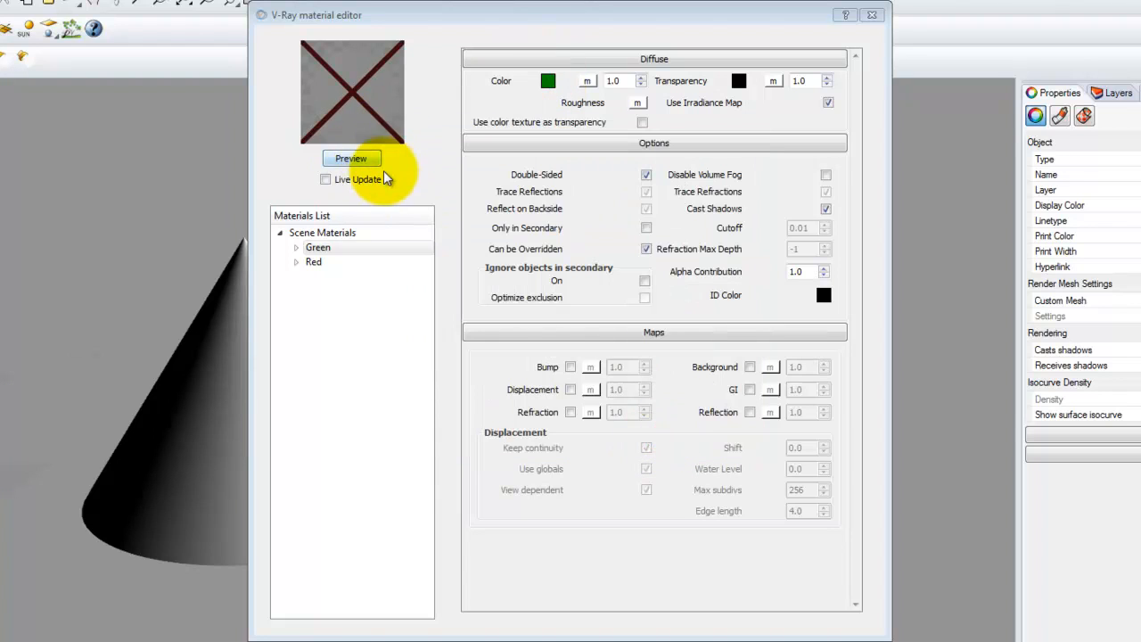
click(355, 160)
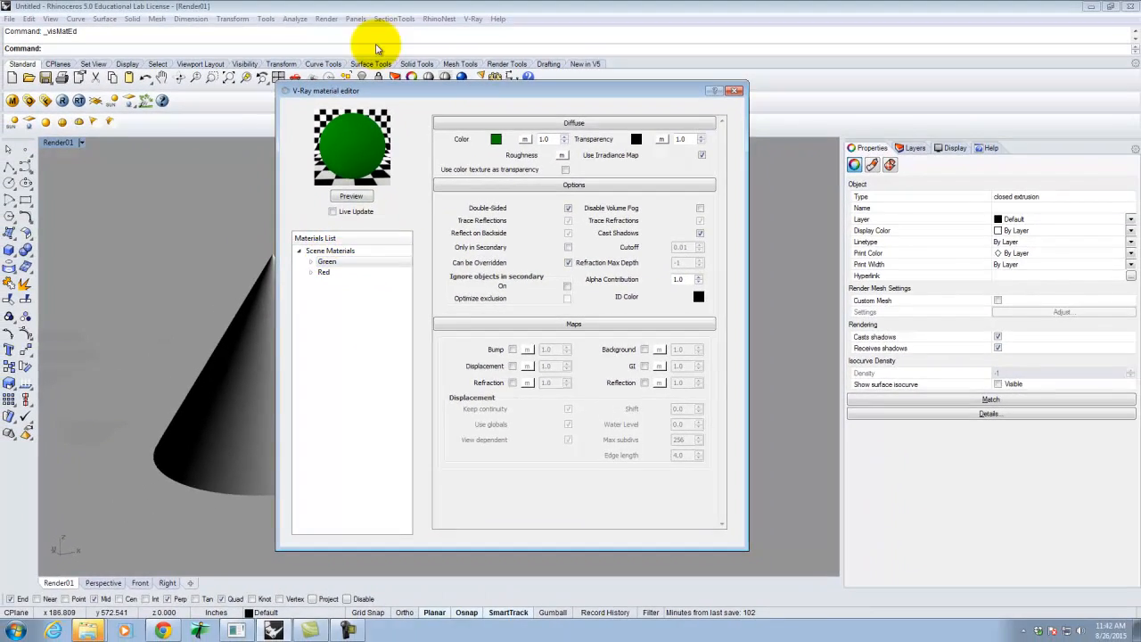
drag(373, 90, 635, 112)
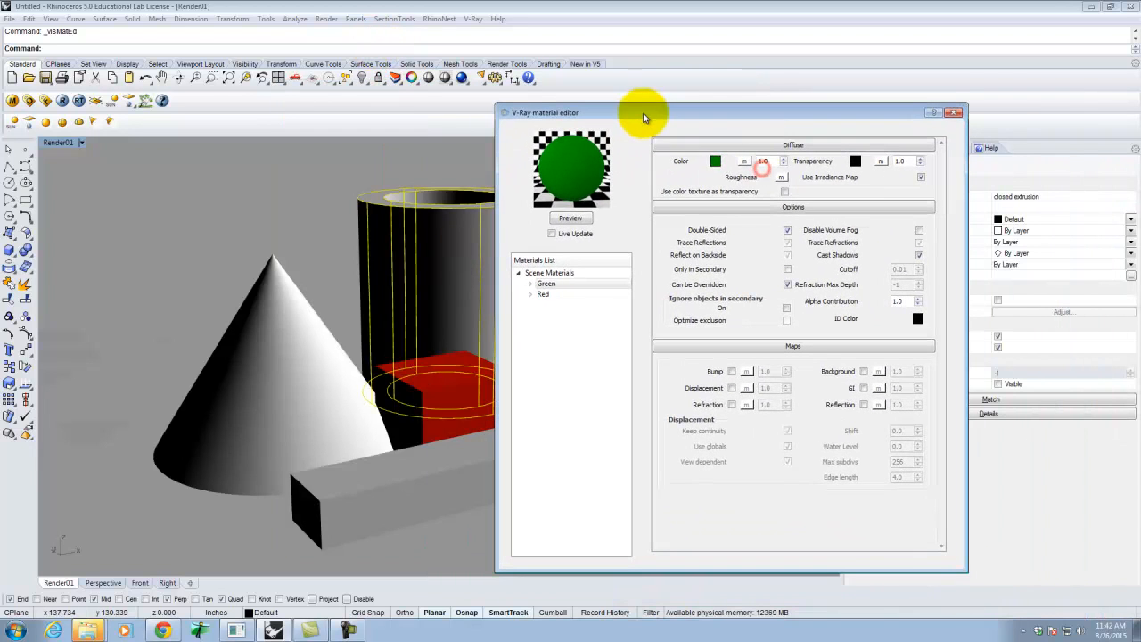
- Apply the Green material to the cylinder, close the material editor, and select the cone
right_click(544, 283)
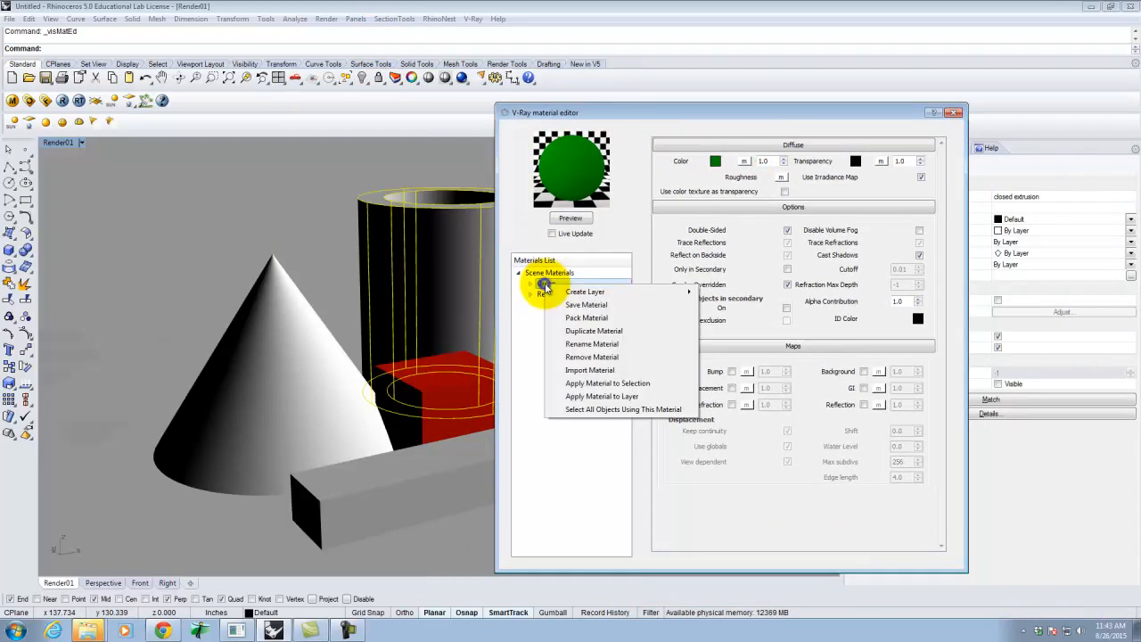
click(591, 382)
click(956, 112)
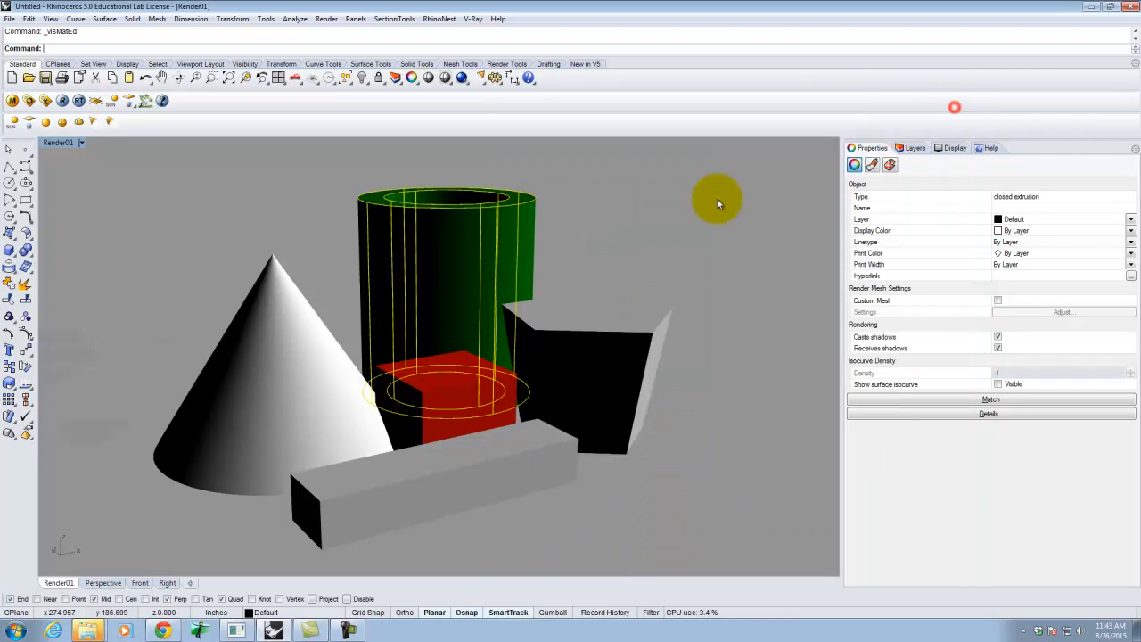
click(580, 337)
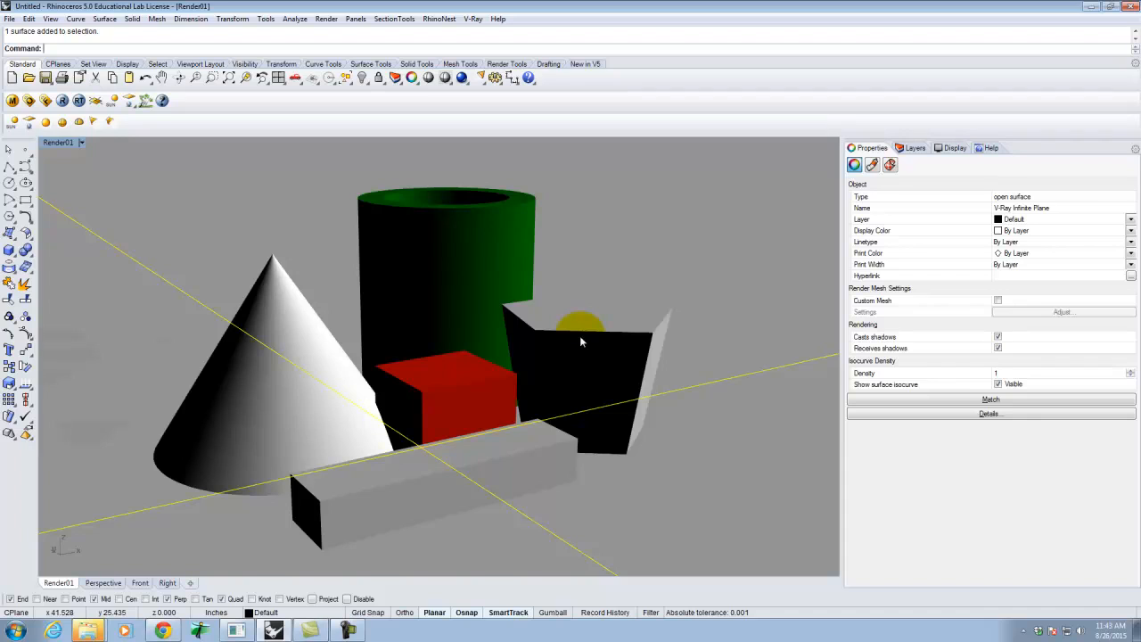
click(259, 301)
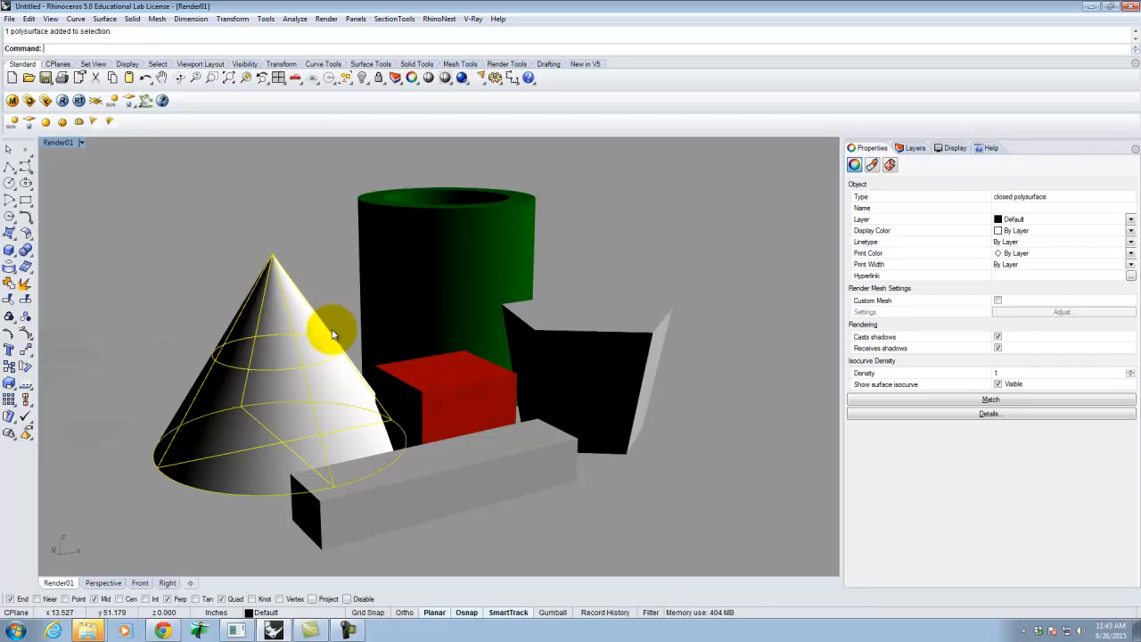
- Create another Standard scene material with an Orange diffuse colour
click(11, 101)
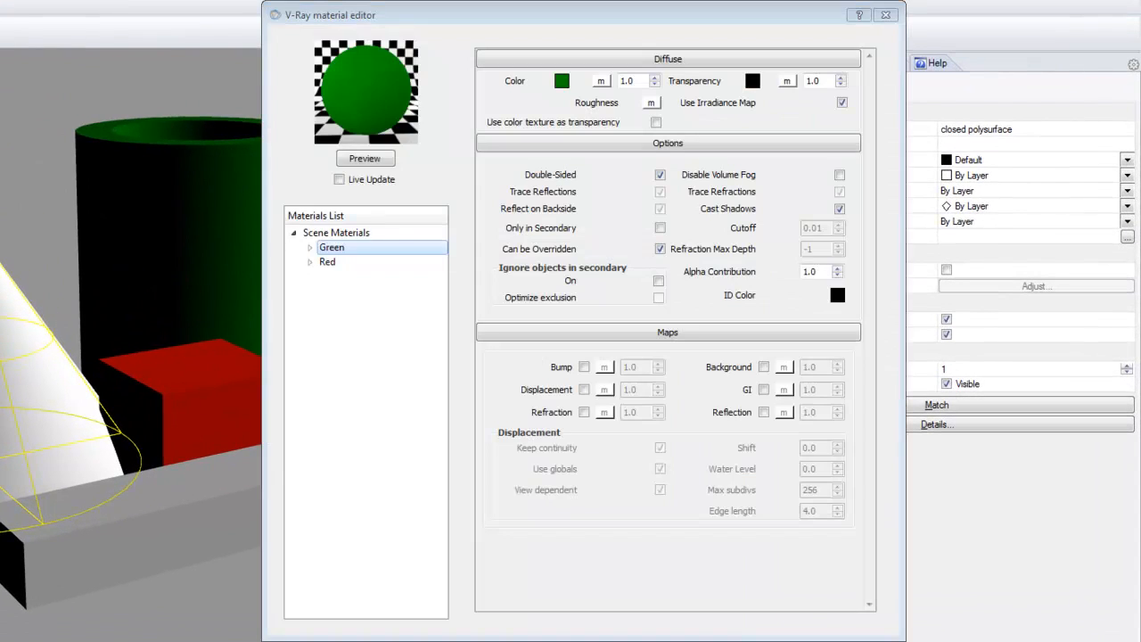
click(331, 231)
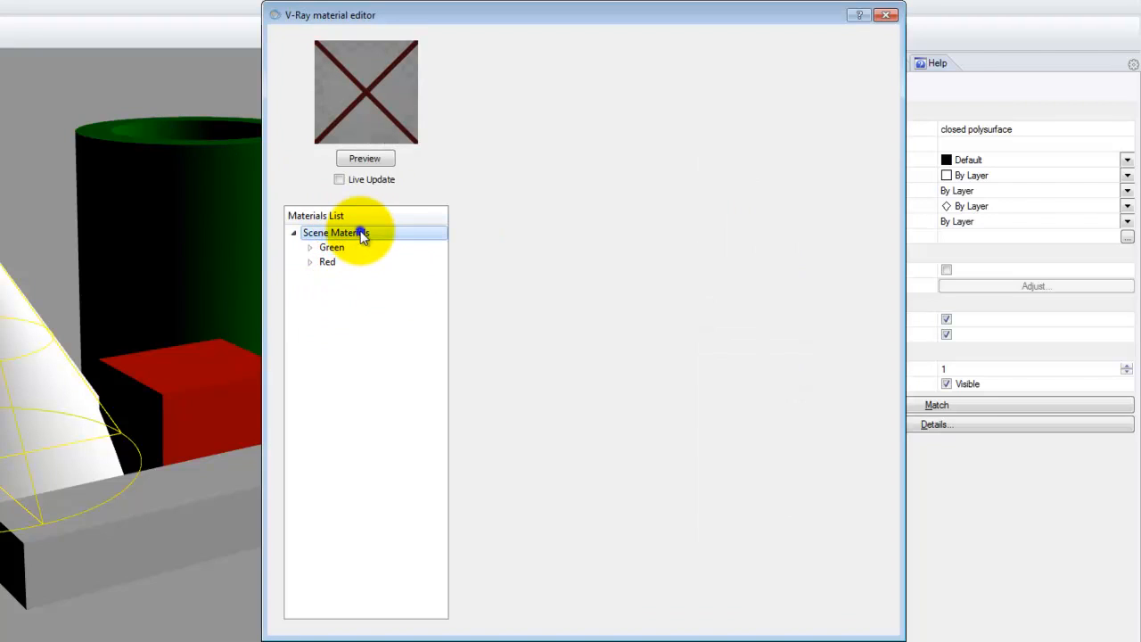
right_click(362, 233)
mouse_move(417, 246)
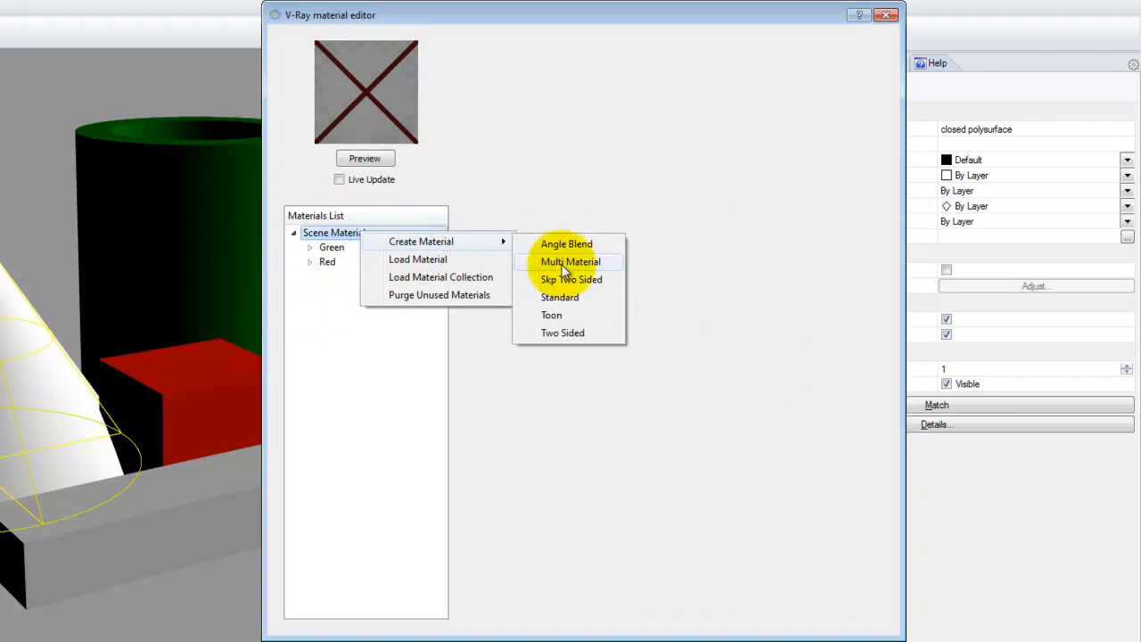
click(562, 297)
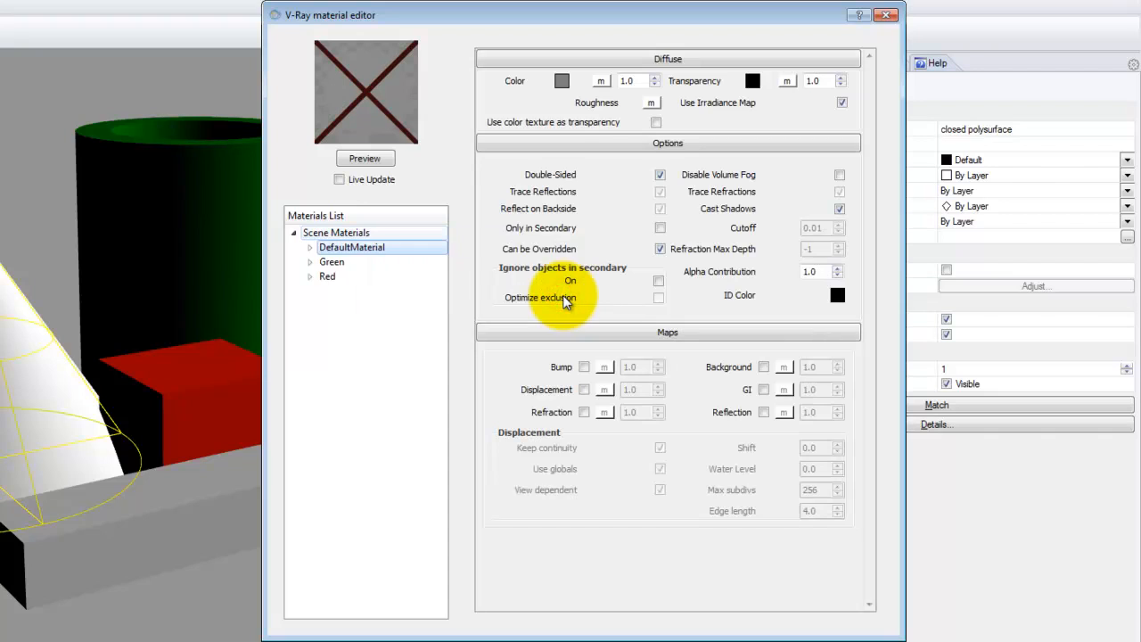
click(561, 81)
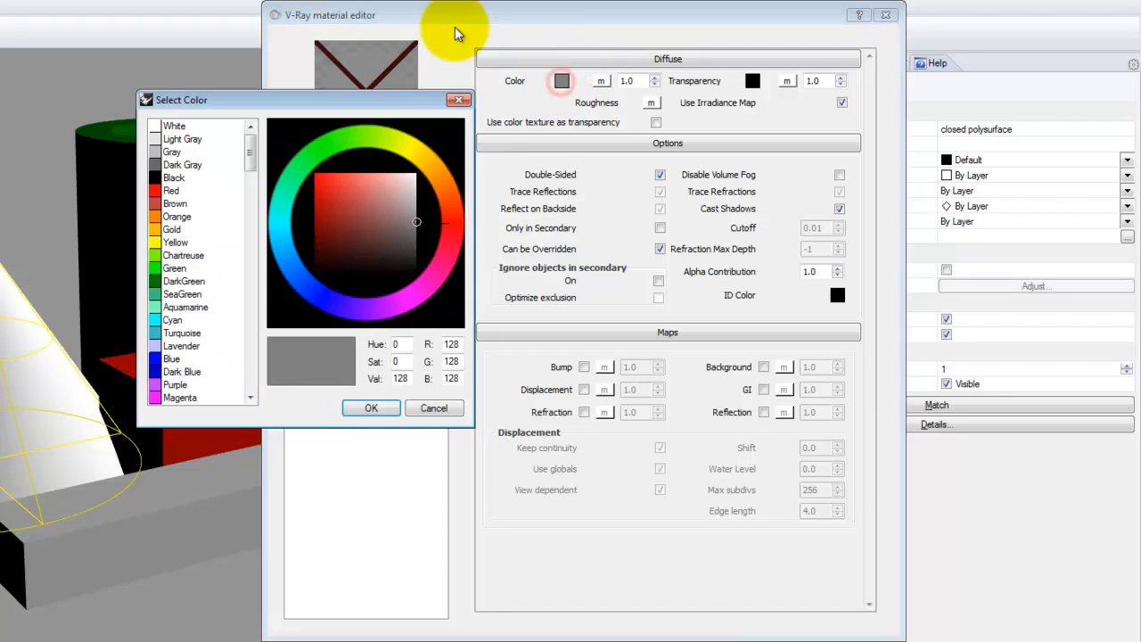
click(183, 217)
click(369, 407)
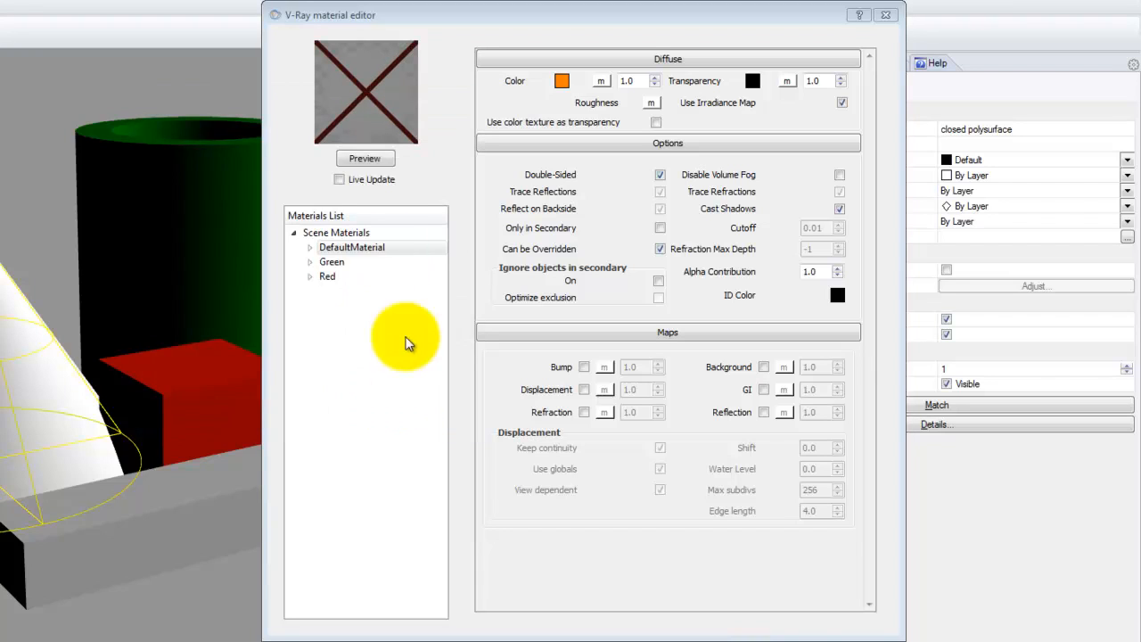
- Rename the material Orange, preview it, apply it to the cone, and close the editor
double_click(362, 249)
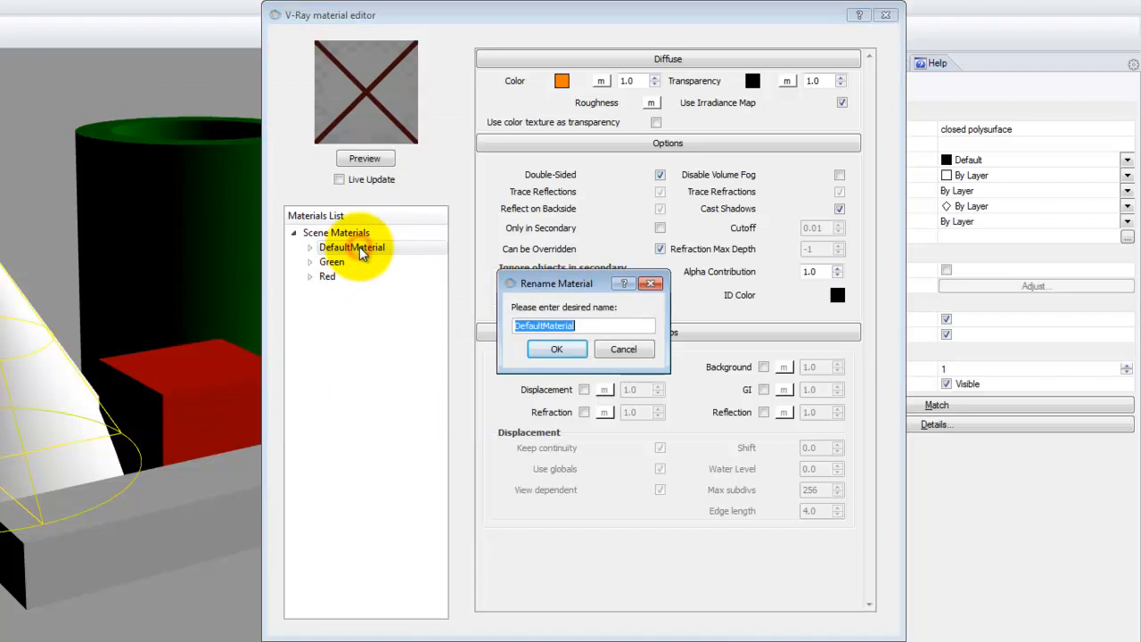
text(Orange)
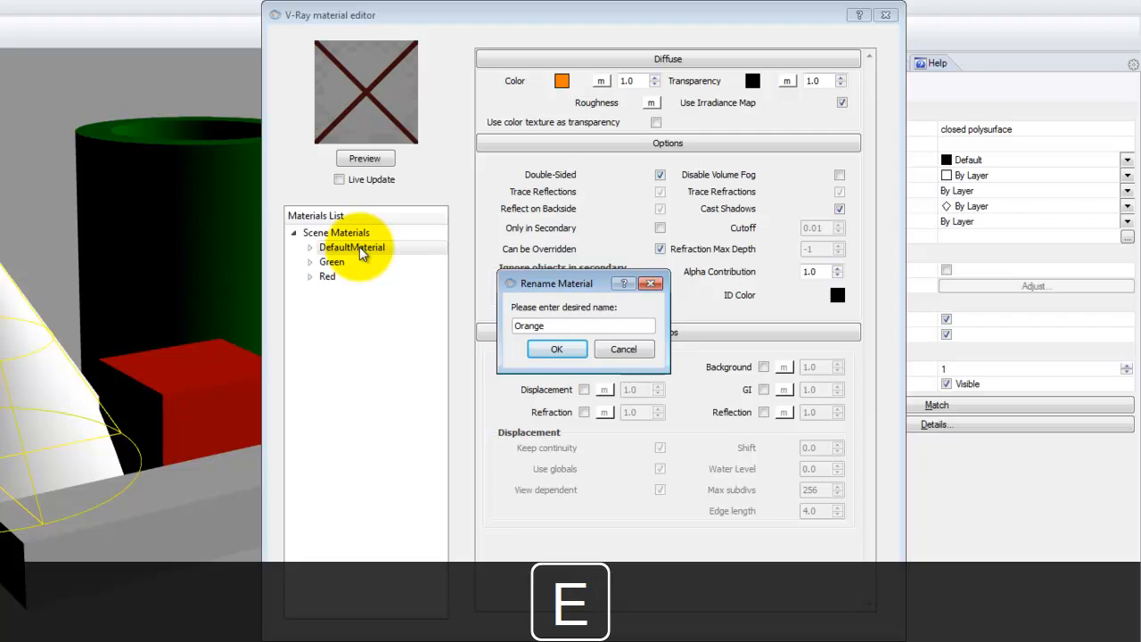
click(556, 349)
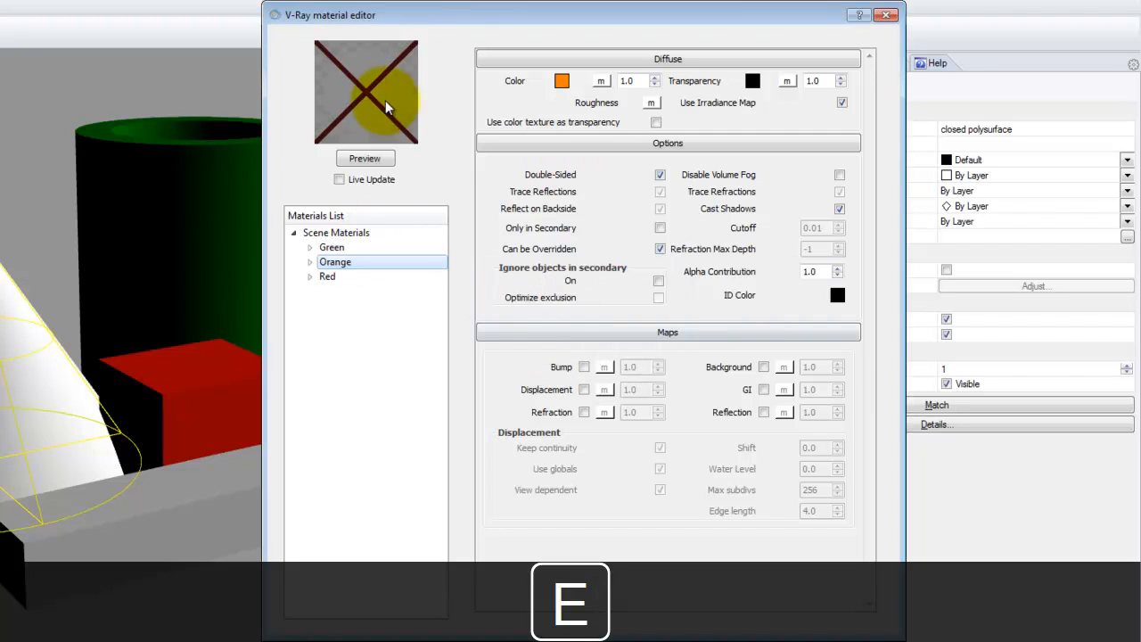
click(365, 158)
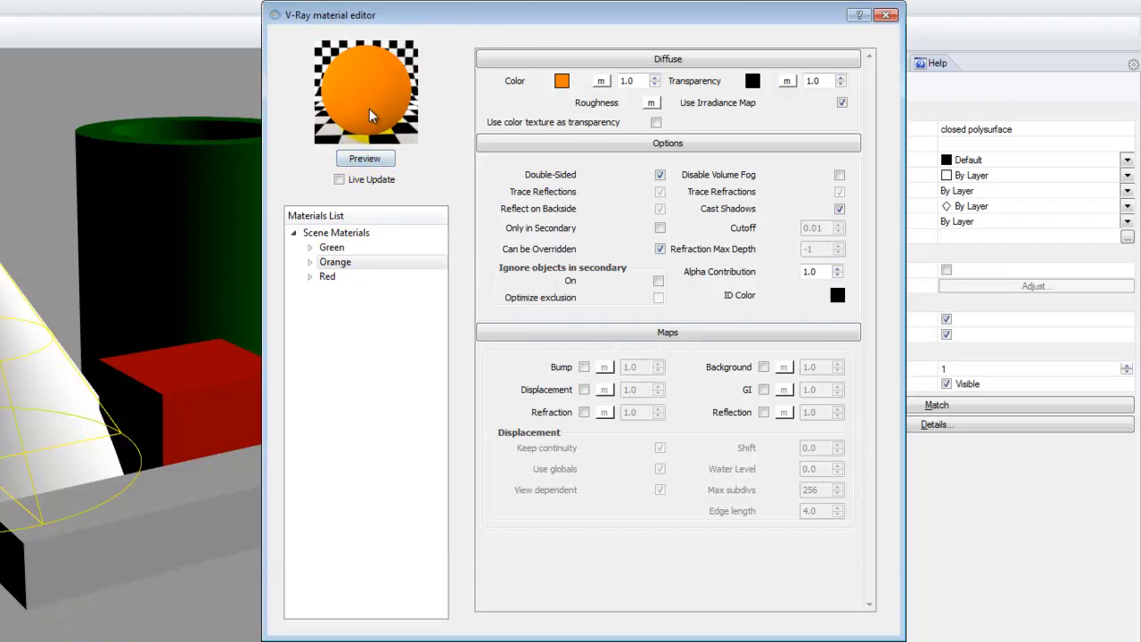
right_click(344, 263)
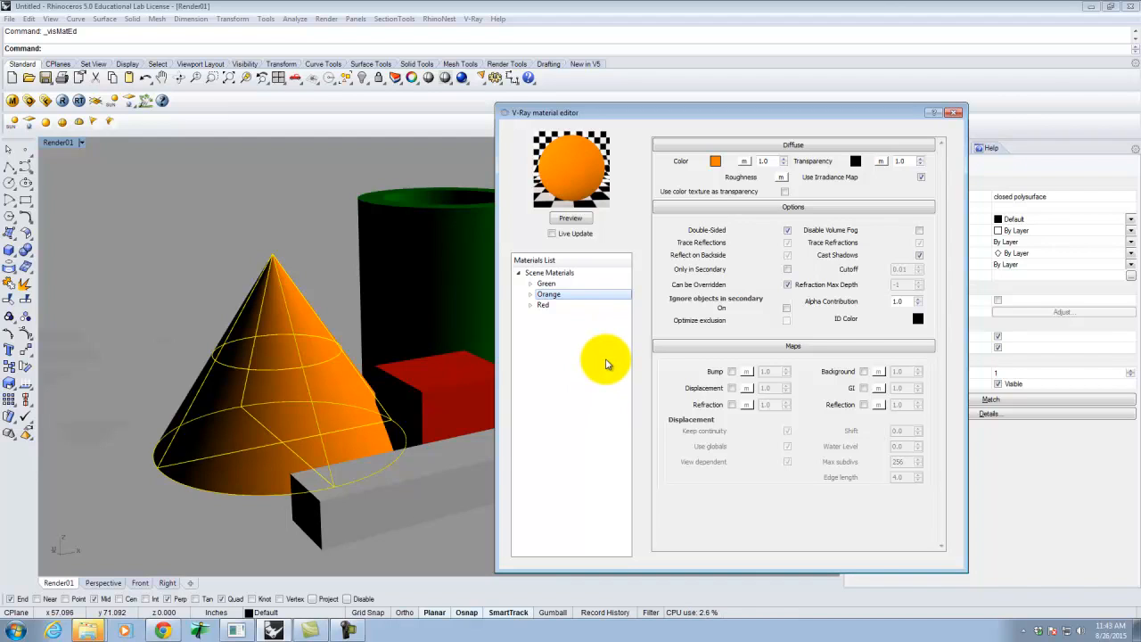
click(953, 111)
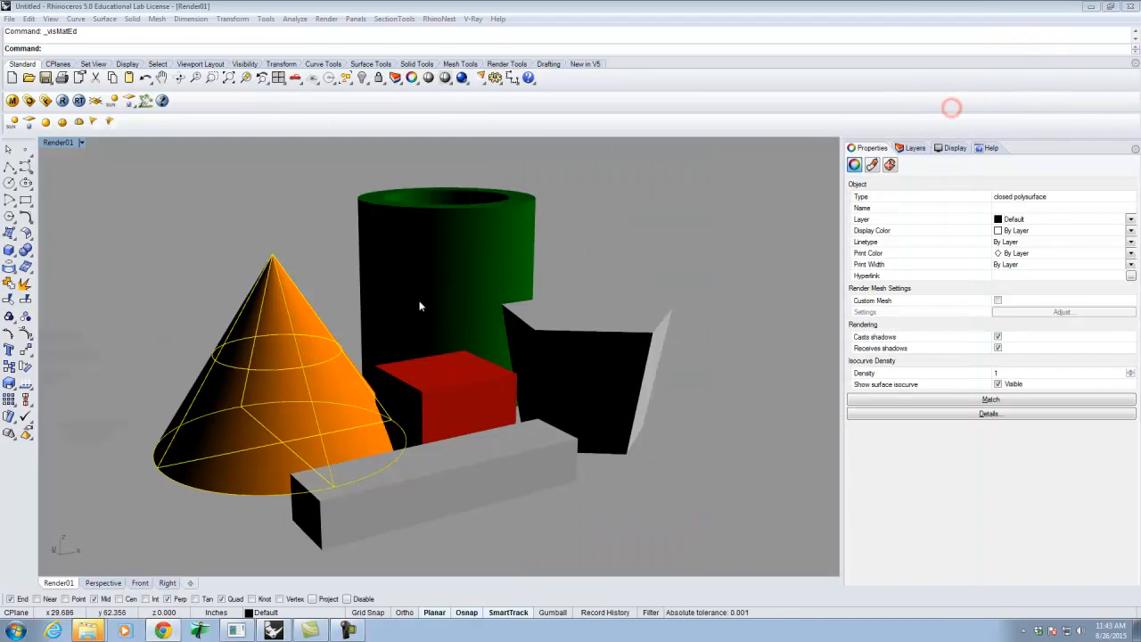
- Select the angled black prism and open the V-Ray material editor
click(609, 332)
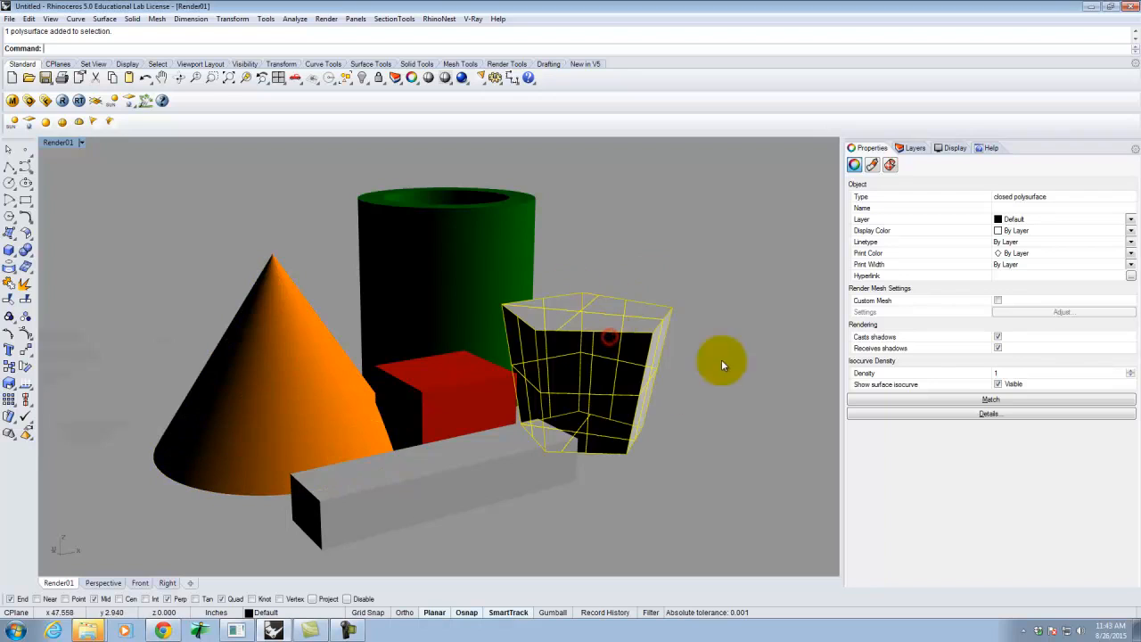
click(12, 102)
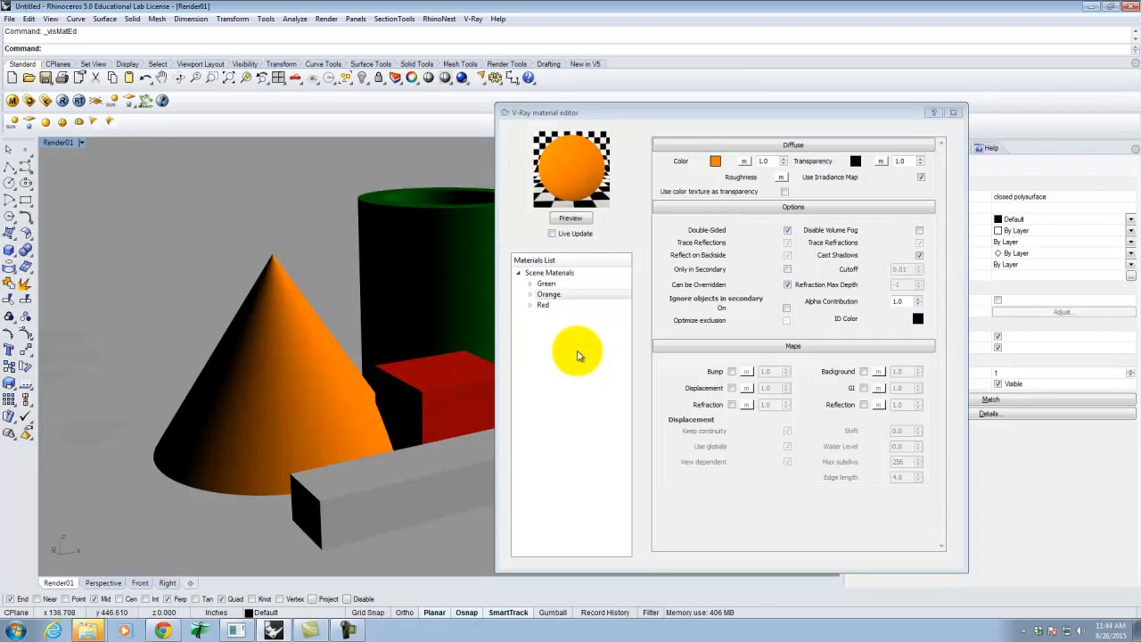
- Create a new Standard scene material with a purple diffuse colour
right_click(566, 274)
mouse_move(624, 286)
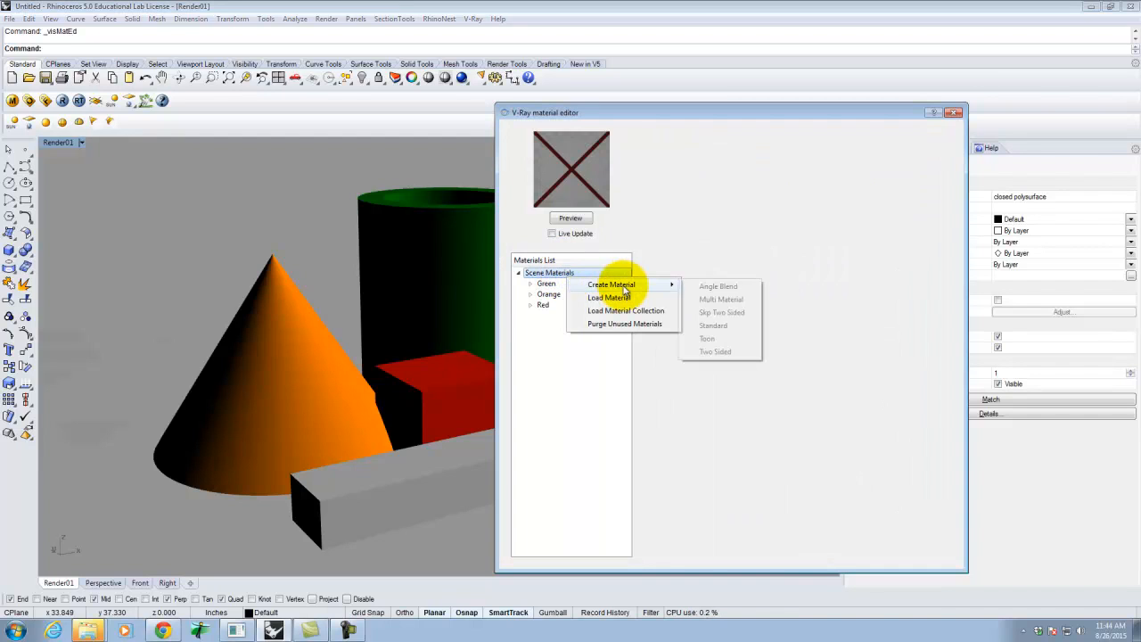
click(733, 326)
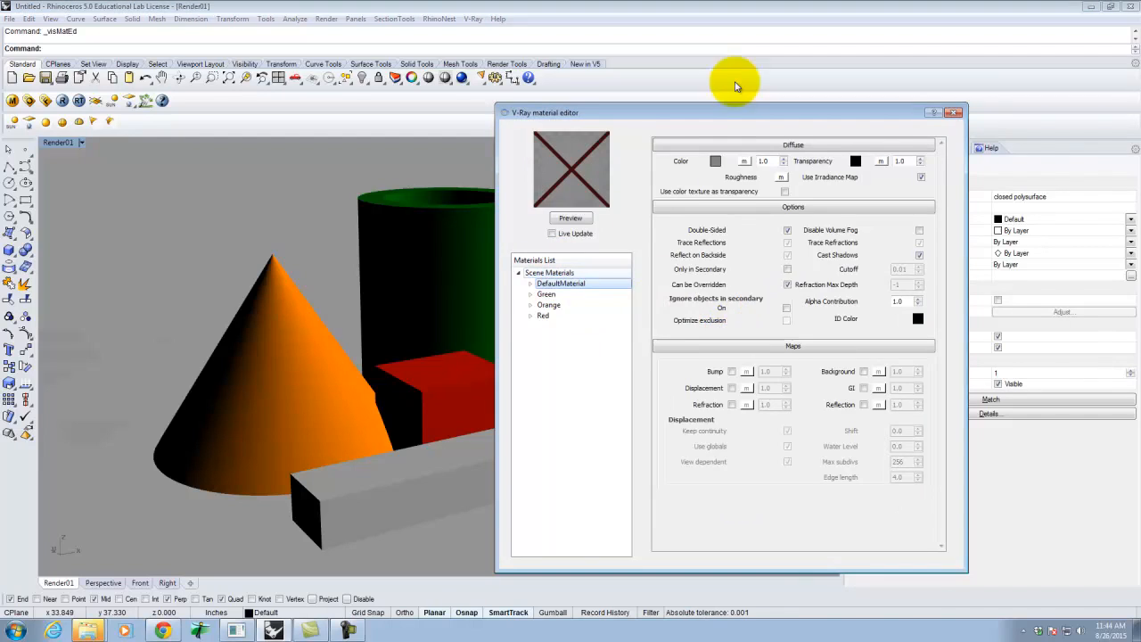
click(715, 160)
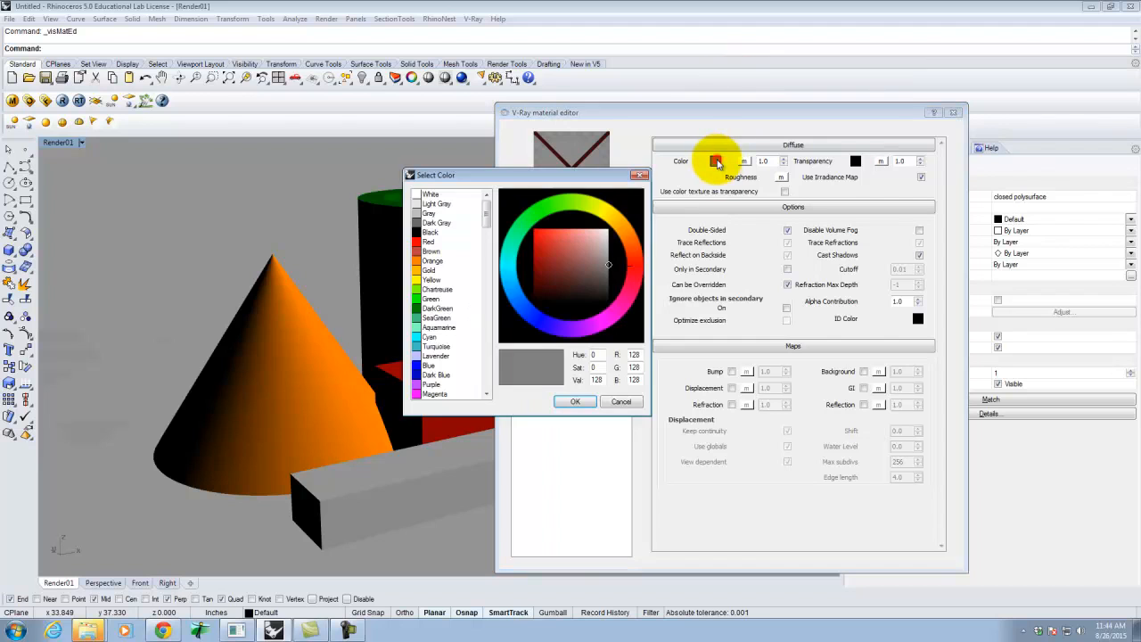
click(432, 384)
click(575, 401)
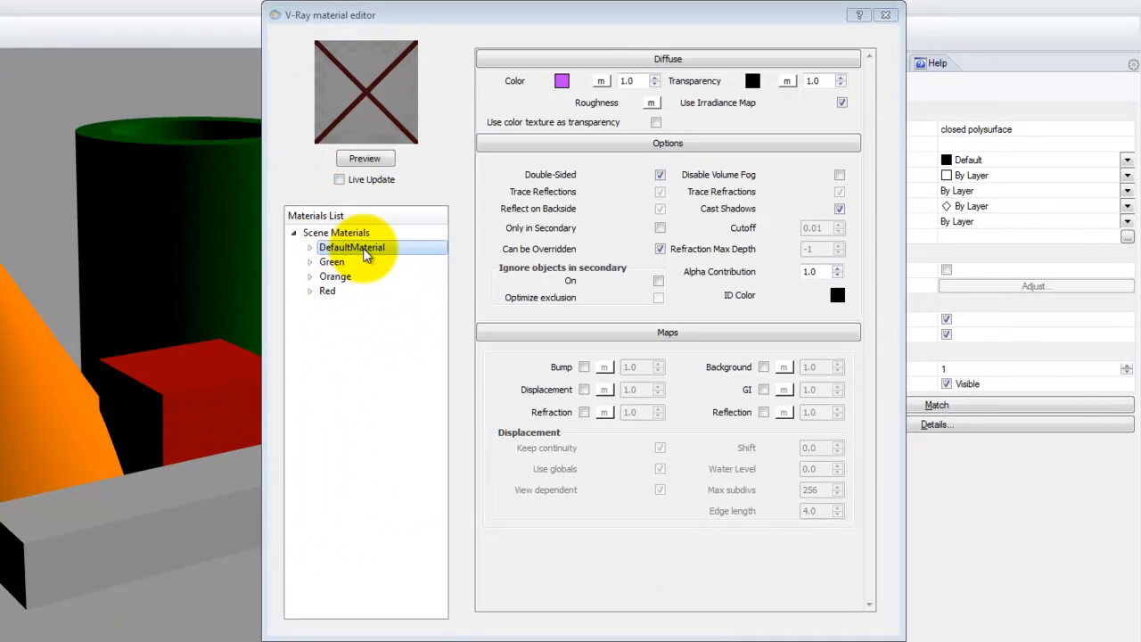
- Rename the material Purple, preview it, and apply it to the selected prism
double_click(553, 281)
text(Purple)
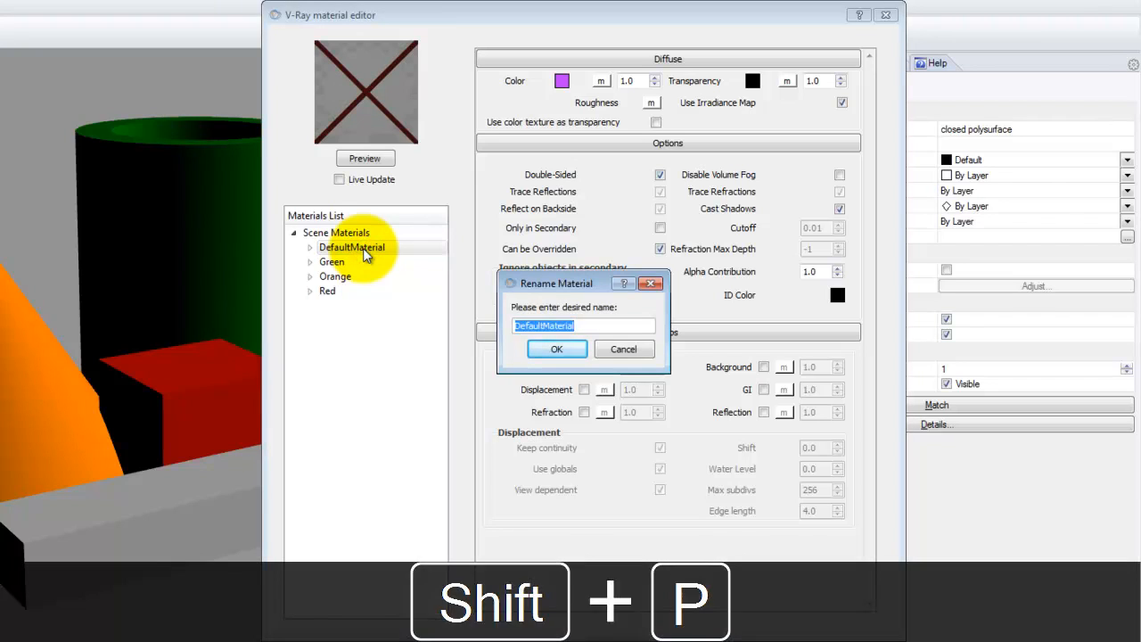
click(577, 353)
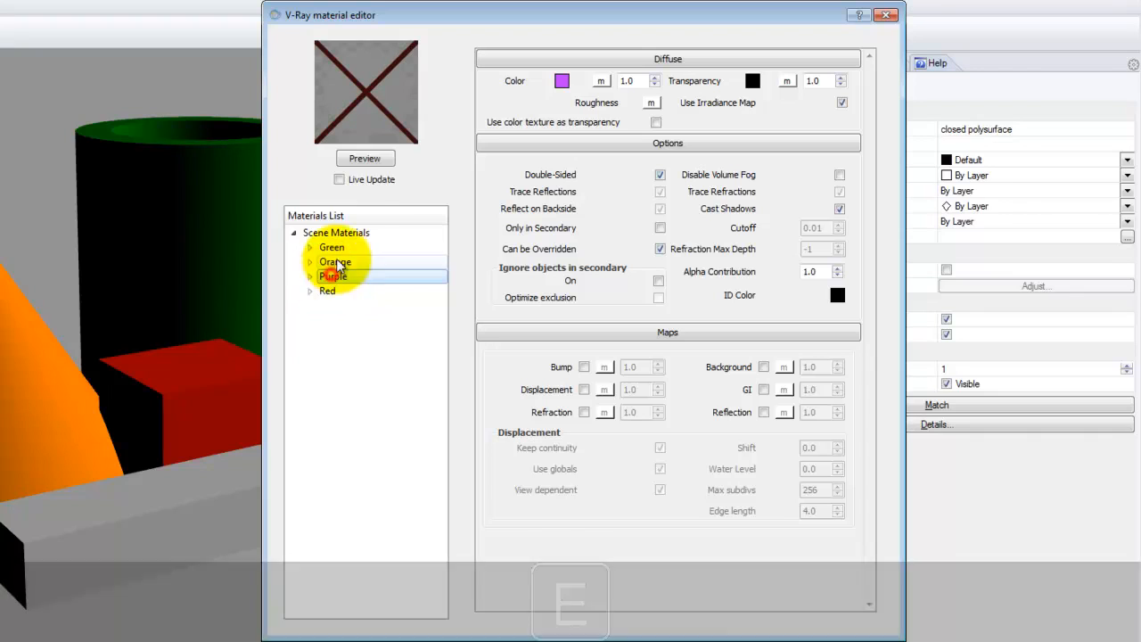
click(362, 159)
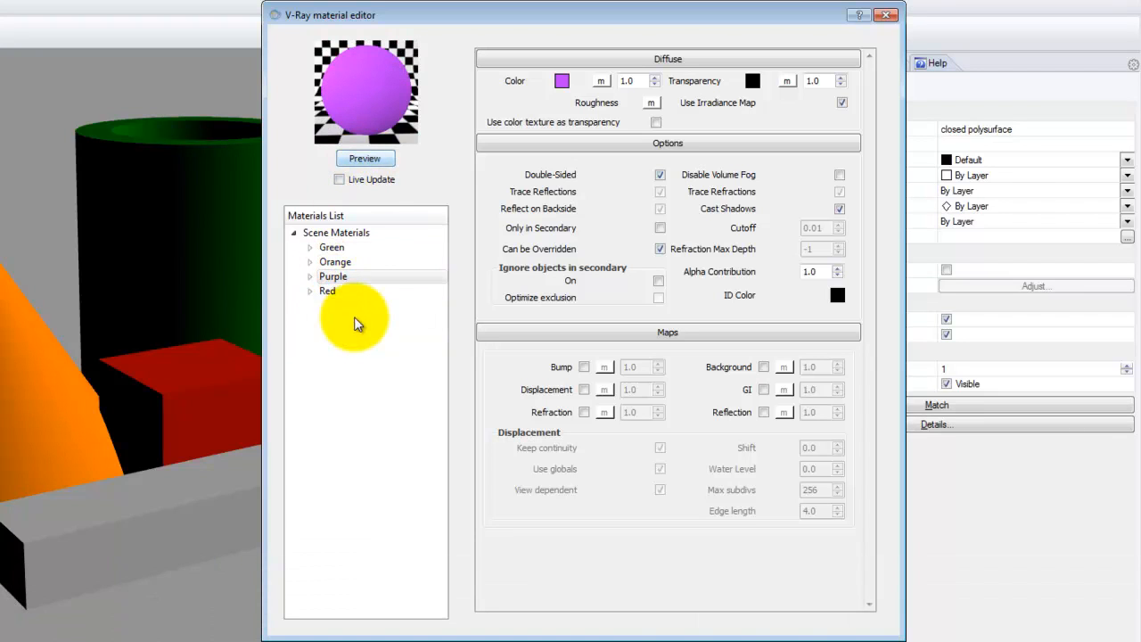
right_click(334, 278)
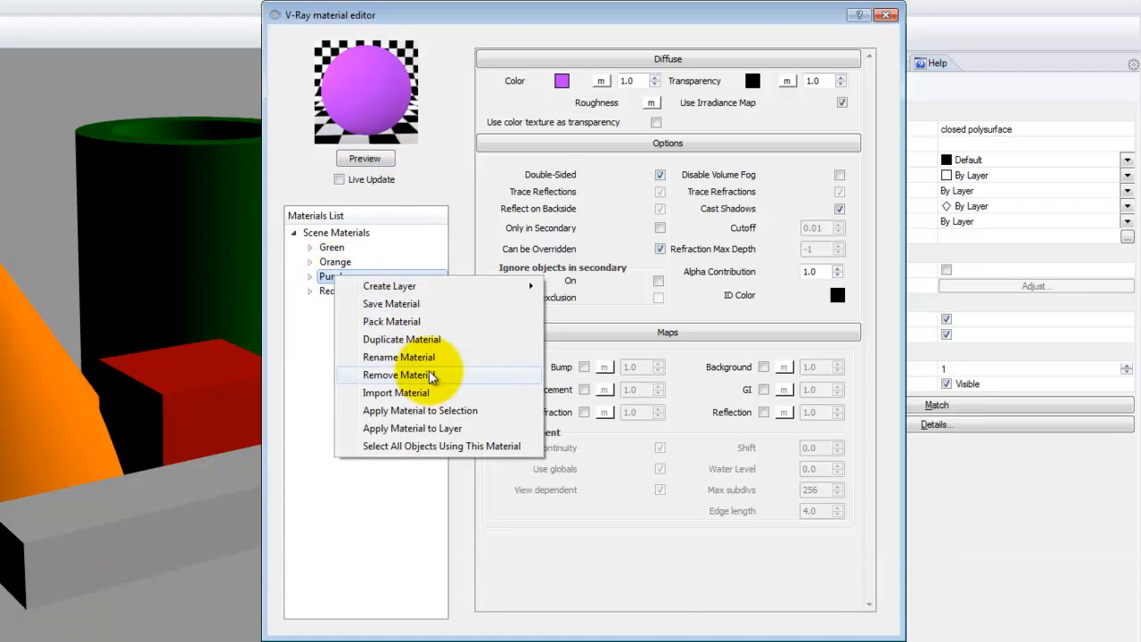
click(437, 417)
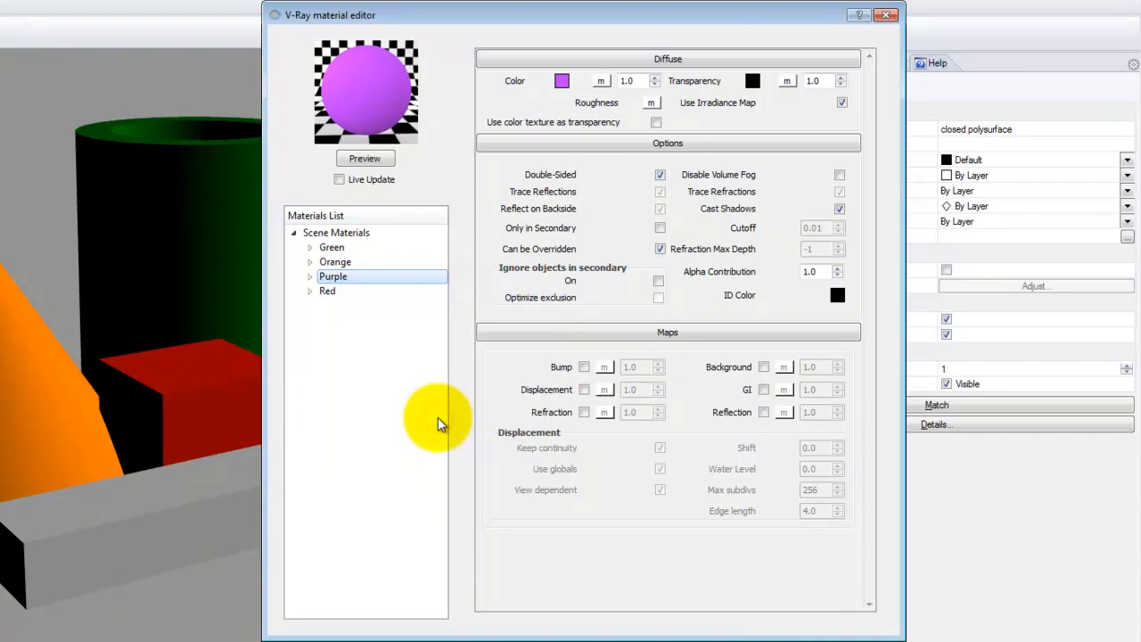
- Close the material editor, select the long grey bar, and reopen the V-Ray material editor
click(882, 16)
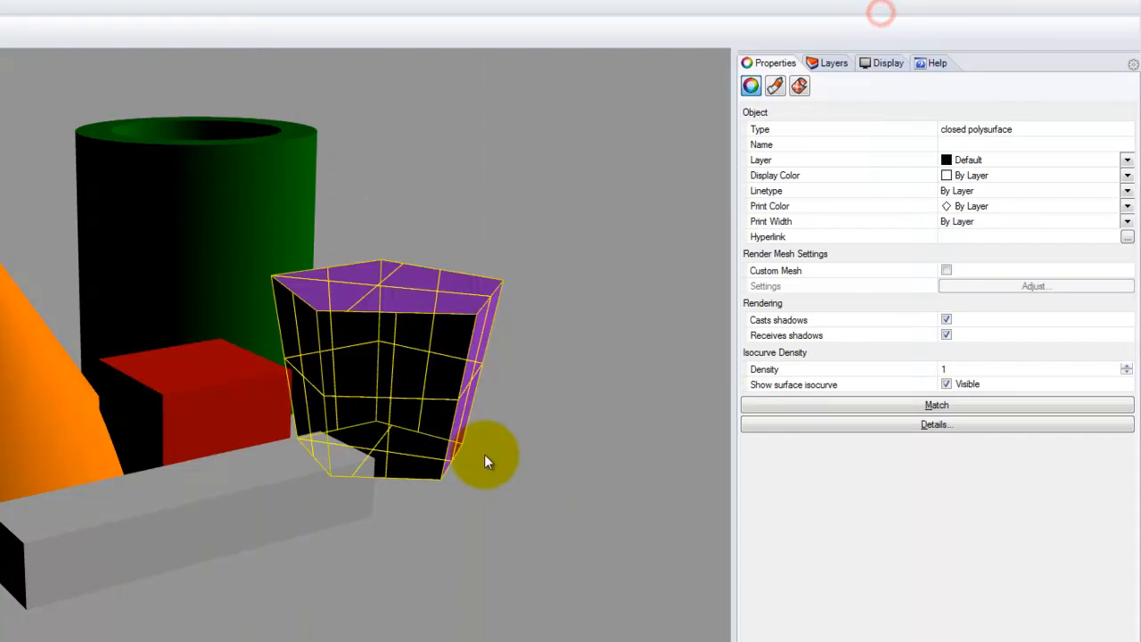
click(541, 383)
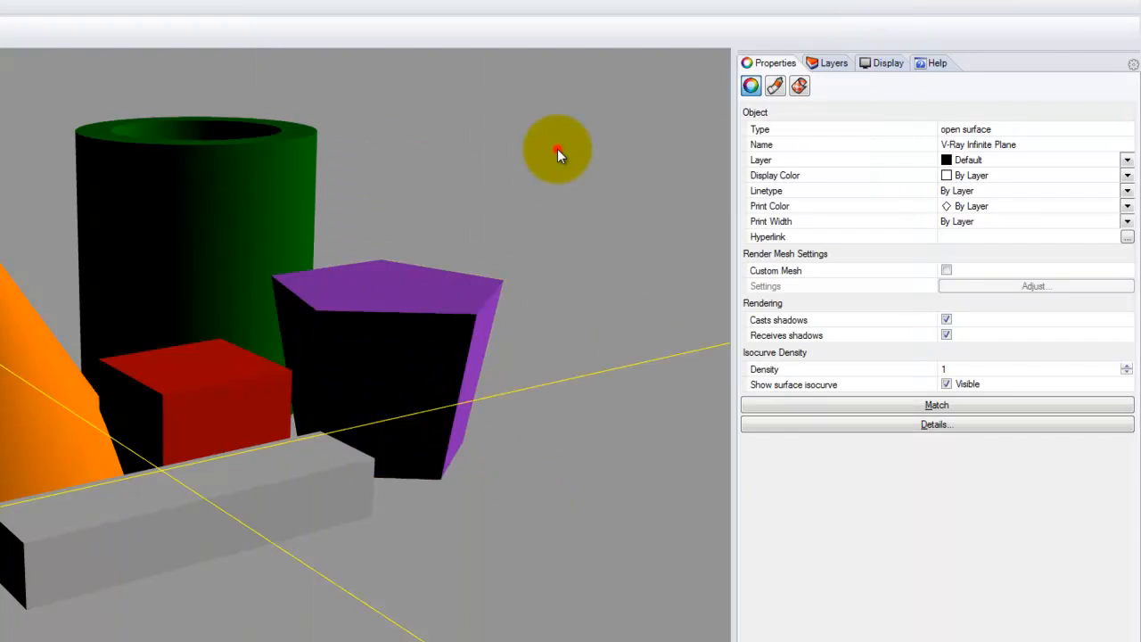
click(276, 470)
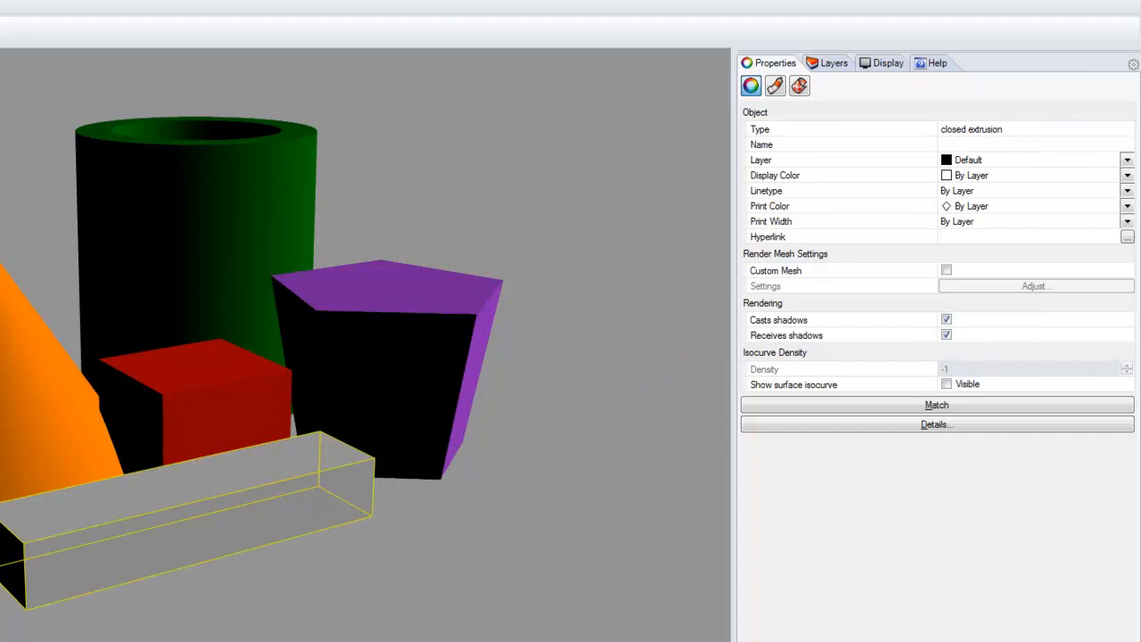
click(77, 30)
- Create a new Standard scene material with a turquoise diffuse colour
click(337, 234)
right_click(346, 242)
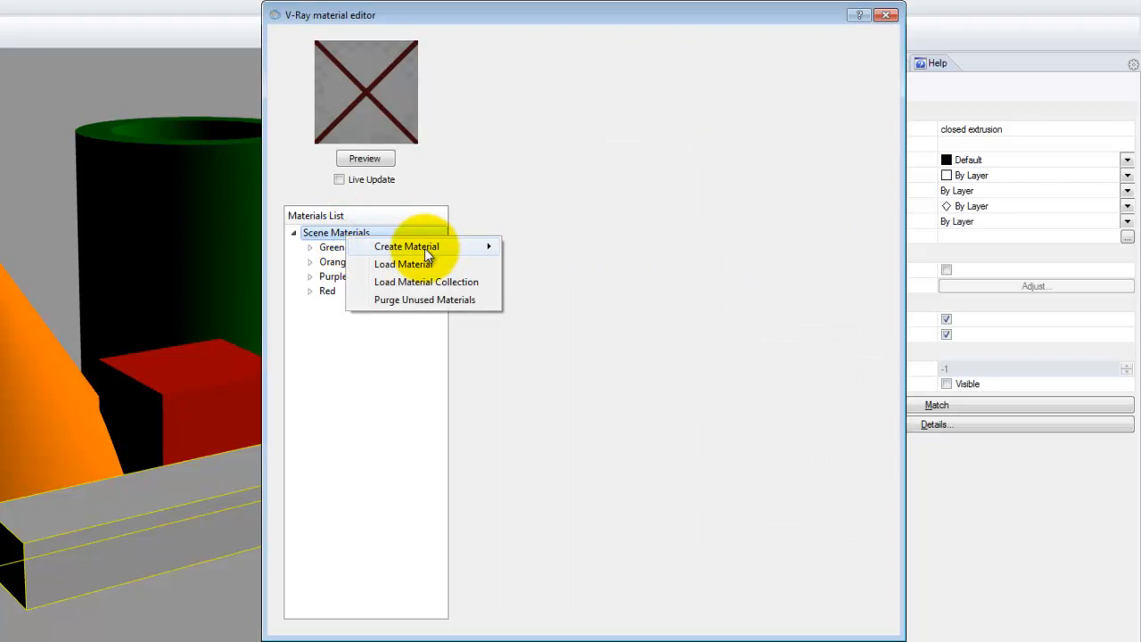
mouse_move(419, 247)
click(546, 303)
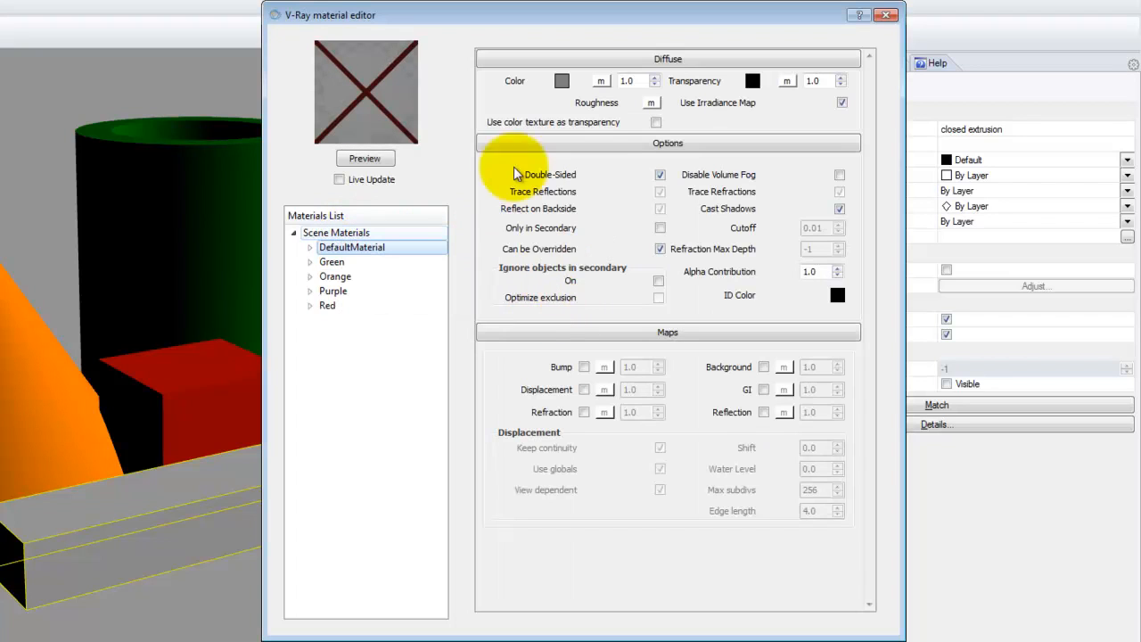
click(562, 80)
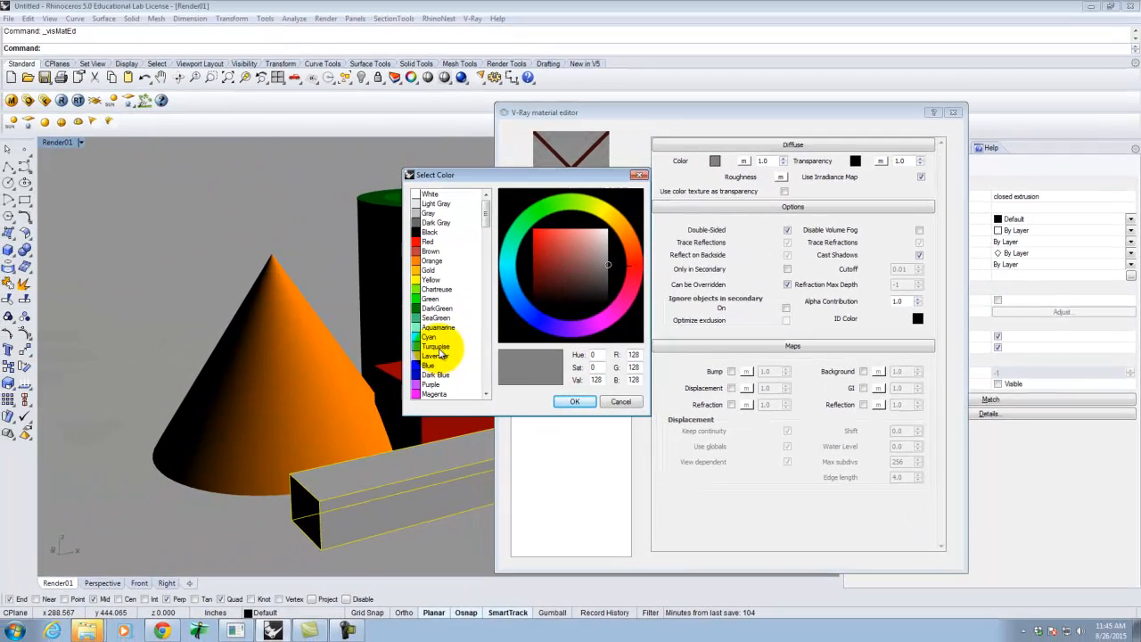
click(182, 333)
click(576, 401)
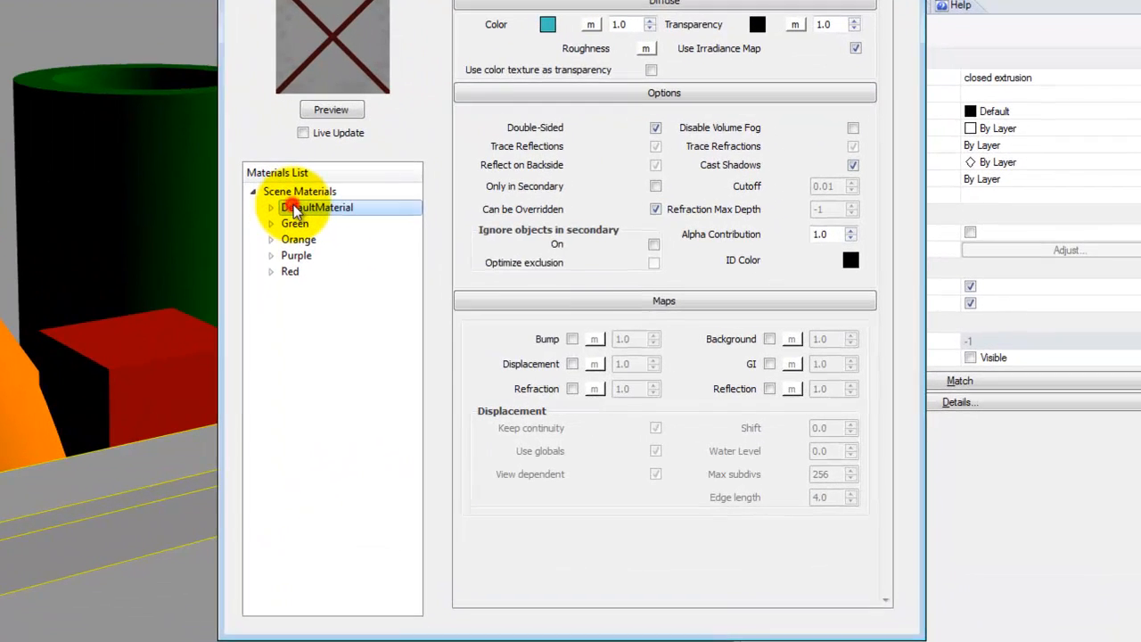
- Rename the material Blue and apply it to the selected bar
double_click(549, 284)
text(Blue)
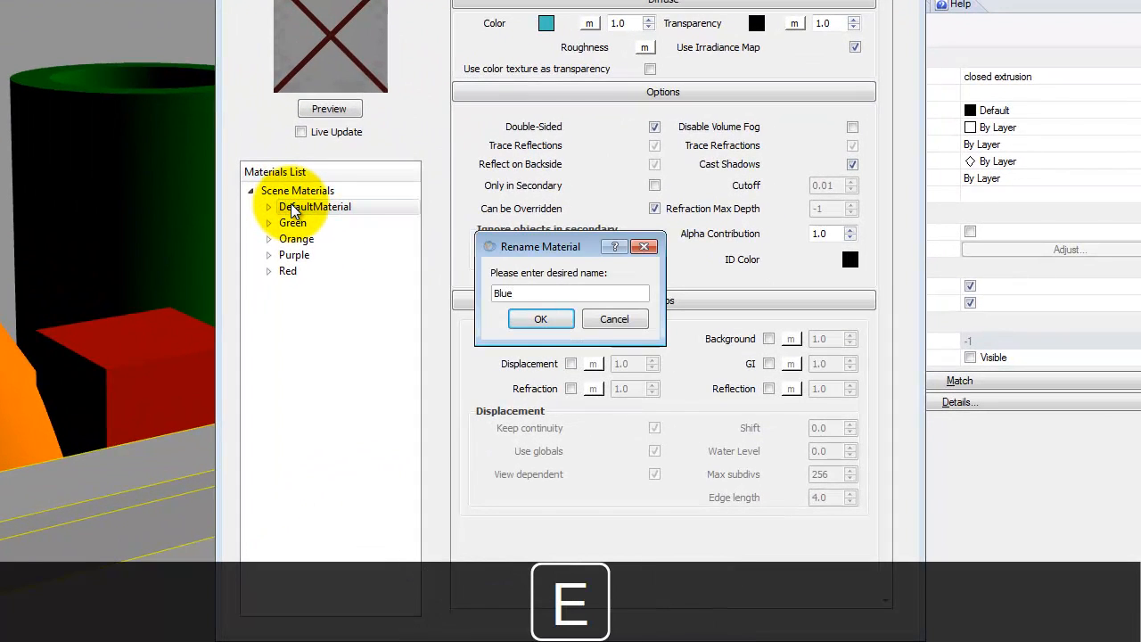
click(552, 316)
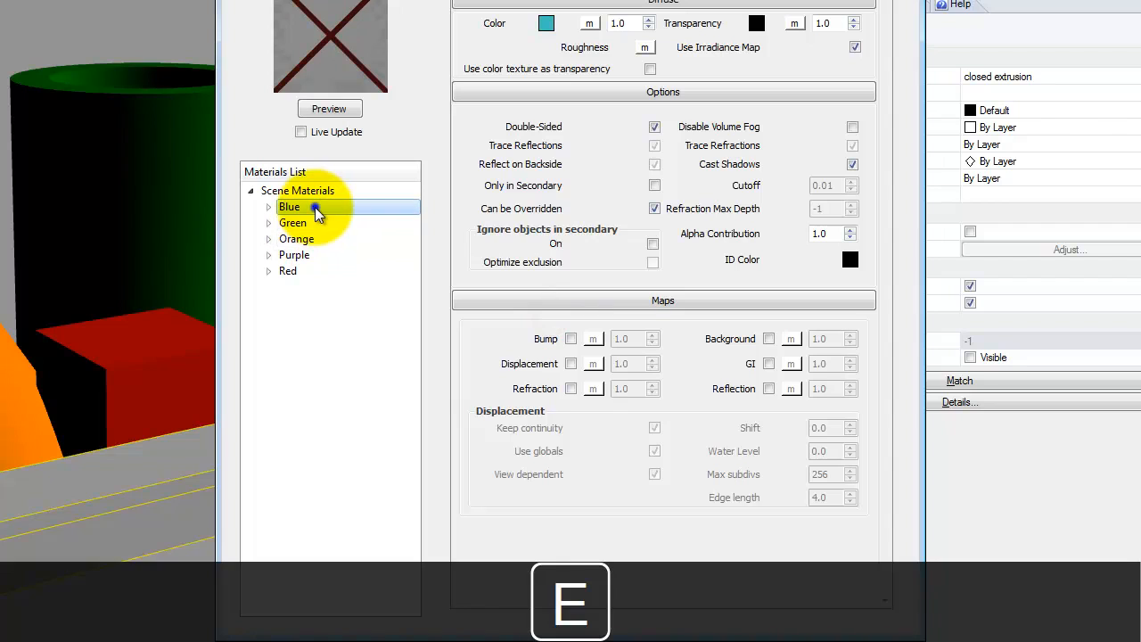
right_click(318, 209)
click(390, 356)
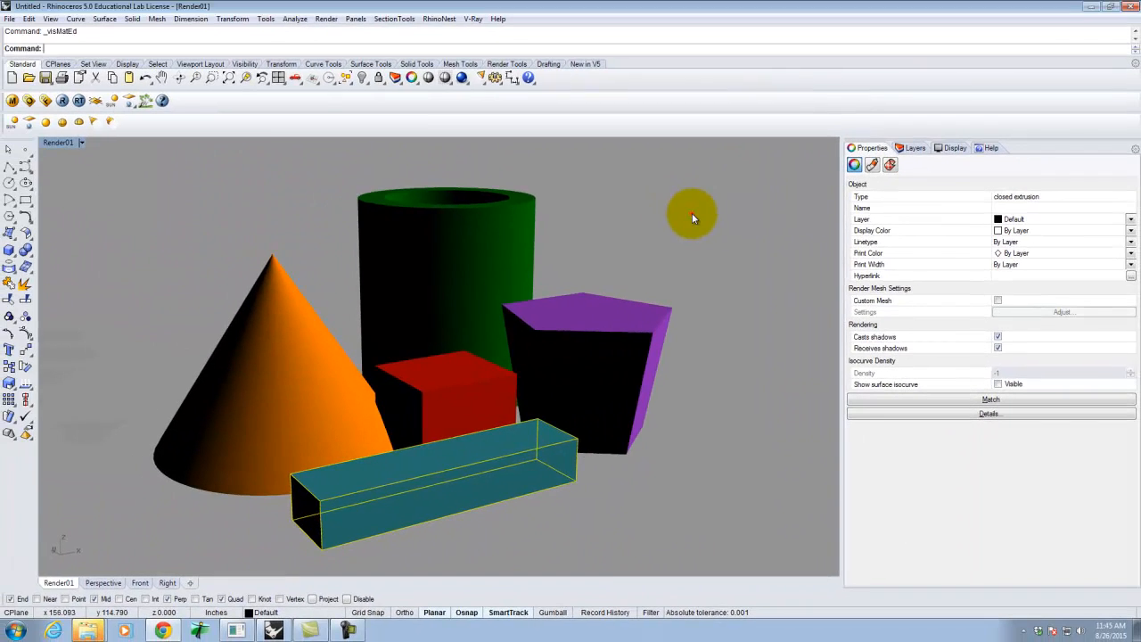
- Render the Render01 view with V-Ray, showing the five coloured solids on white ground
click(691, 212)
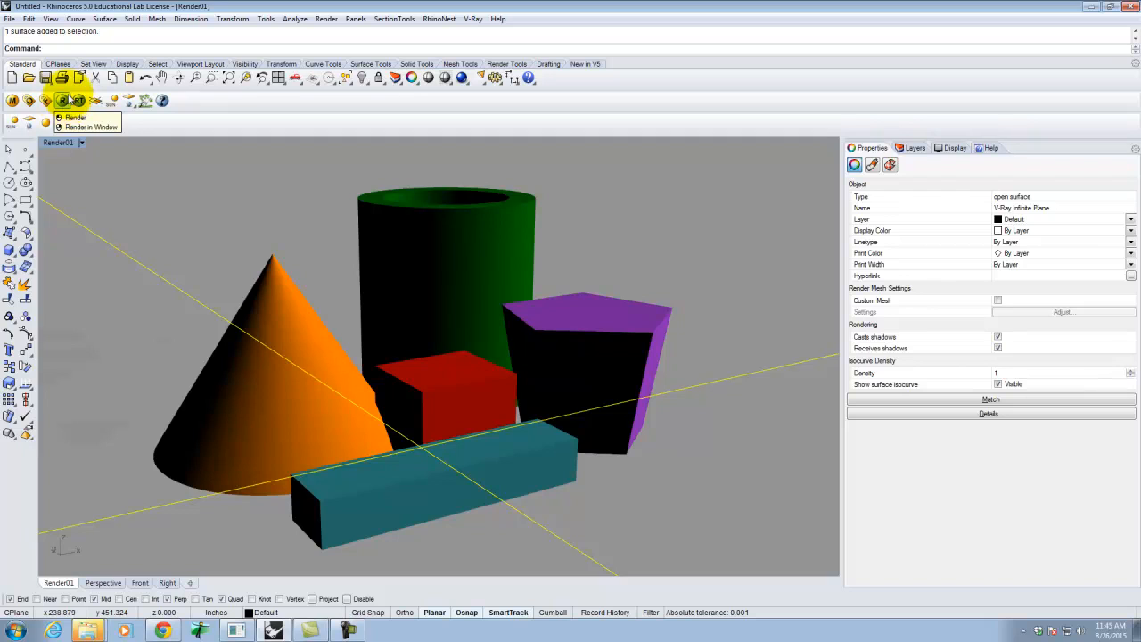
click(62, 102)
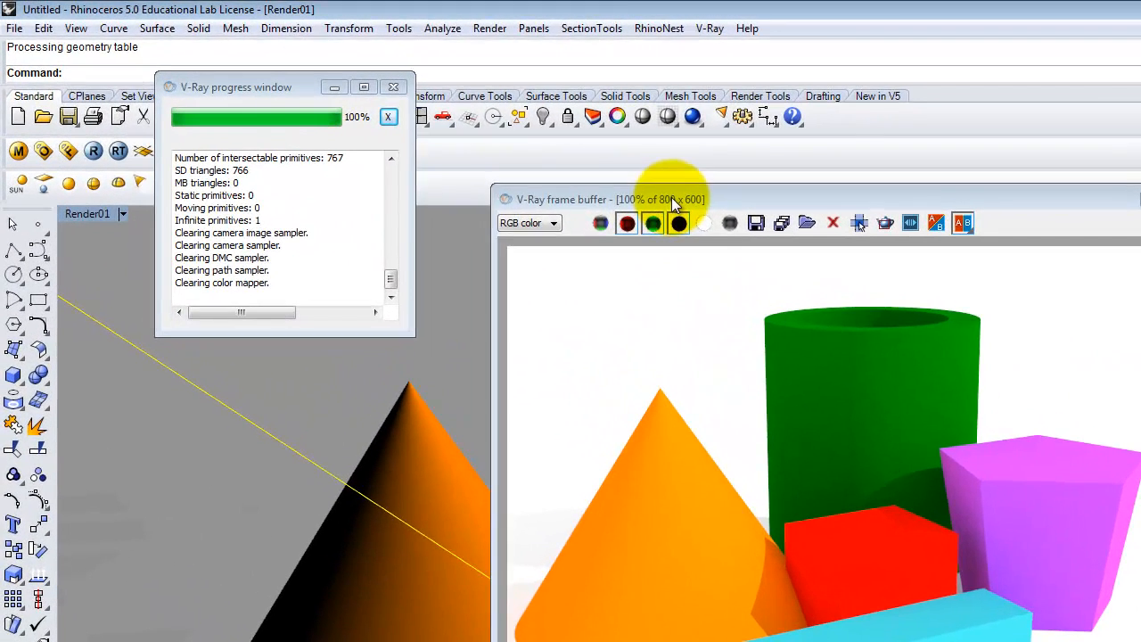
drag(448, 132, 399, 122)
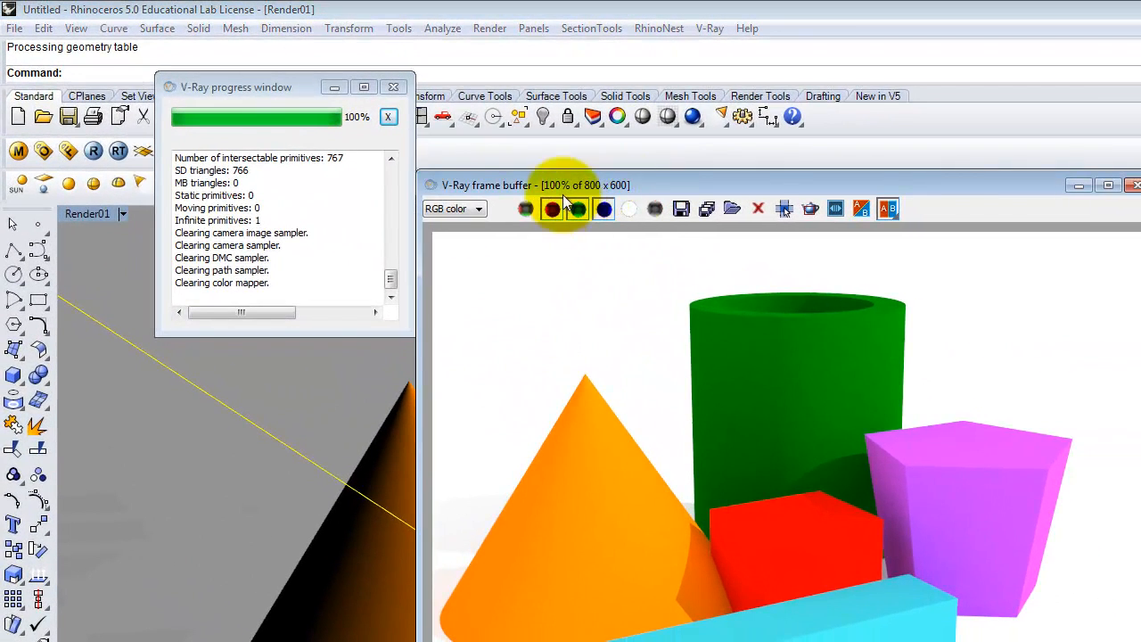
click(218, 87)
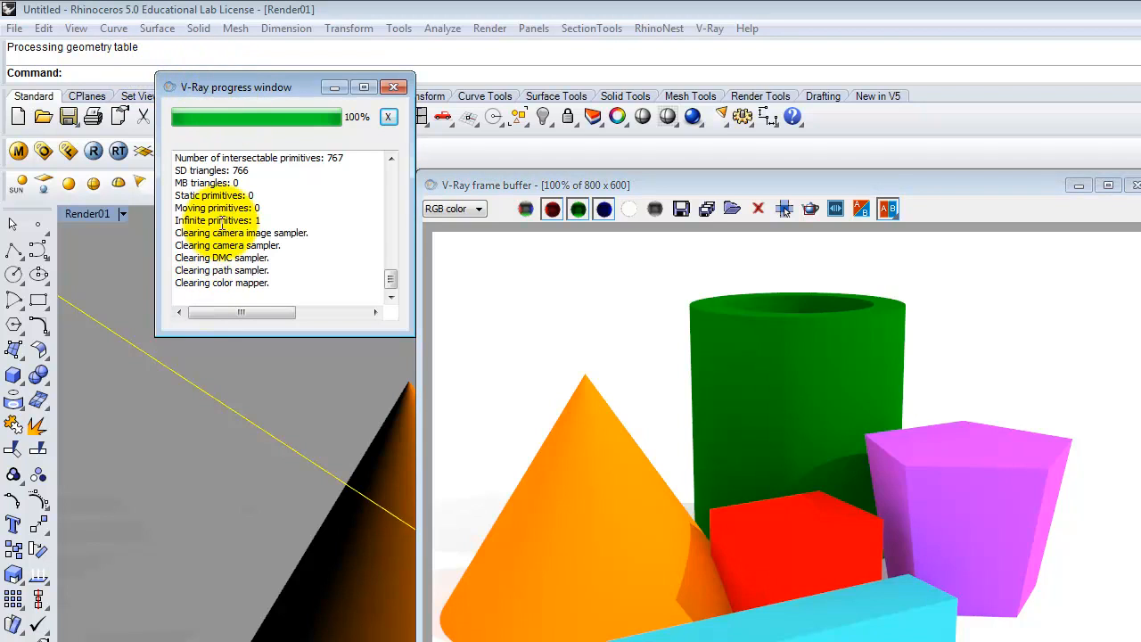
drag(390, 281, 415, 313)
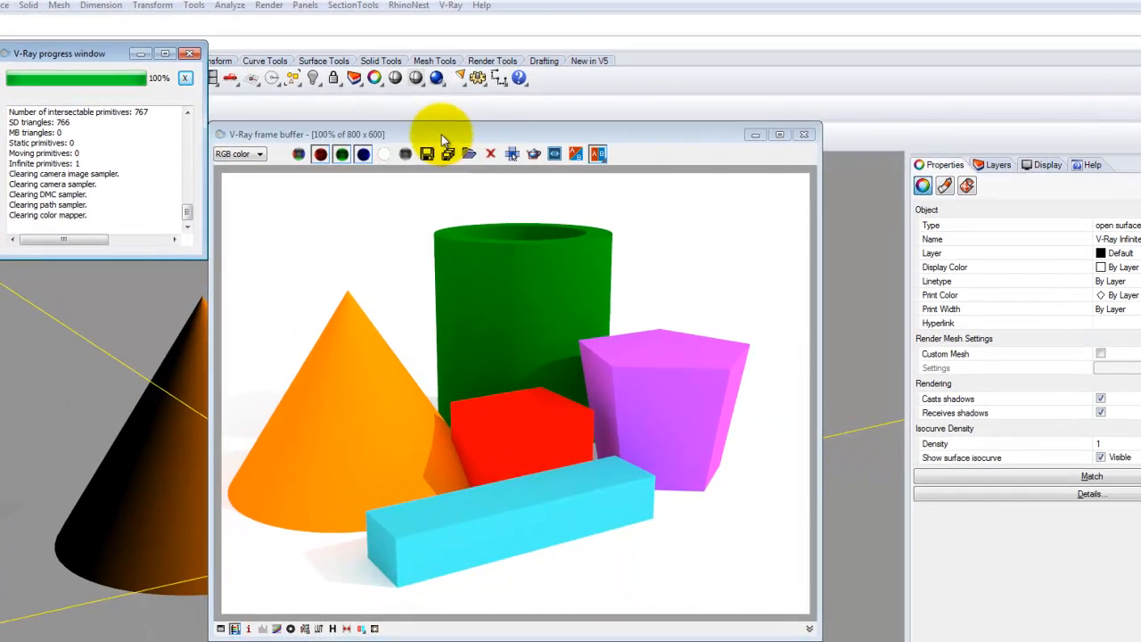
drag(698, 185, 816, 184)
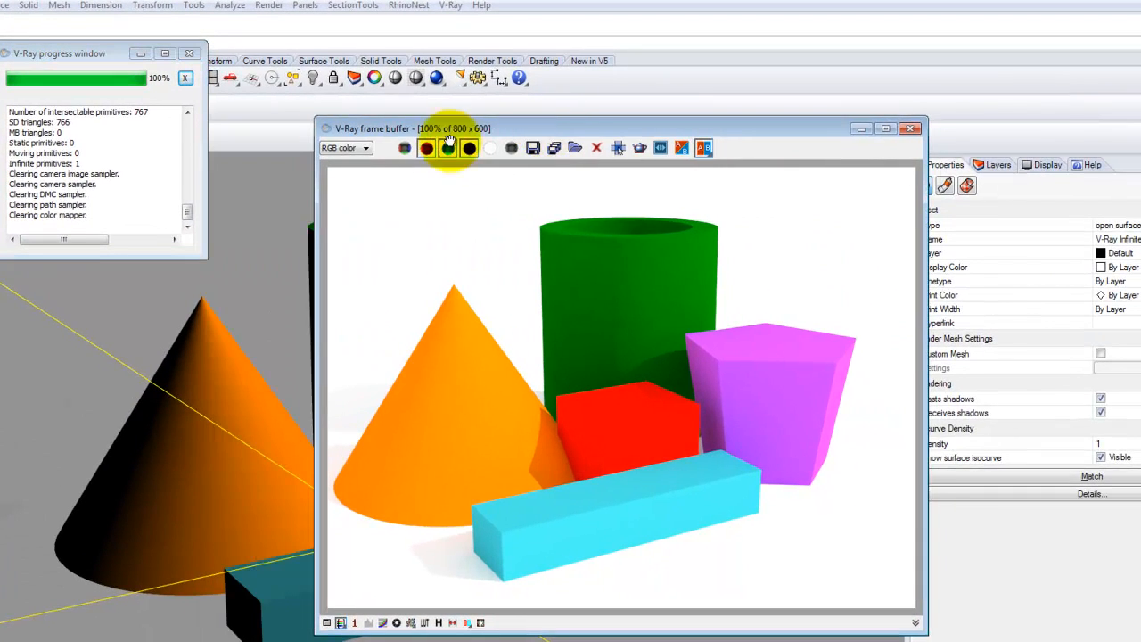
drag(554, 131, 508, 129)
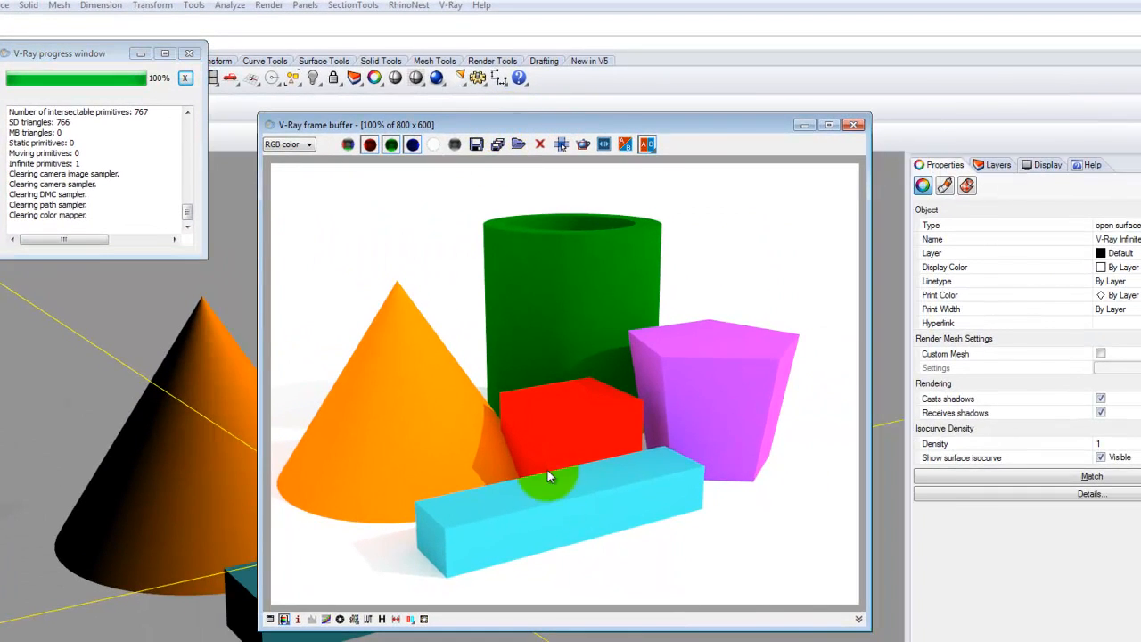
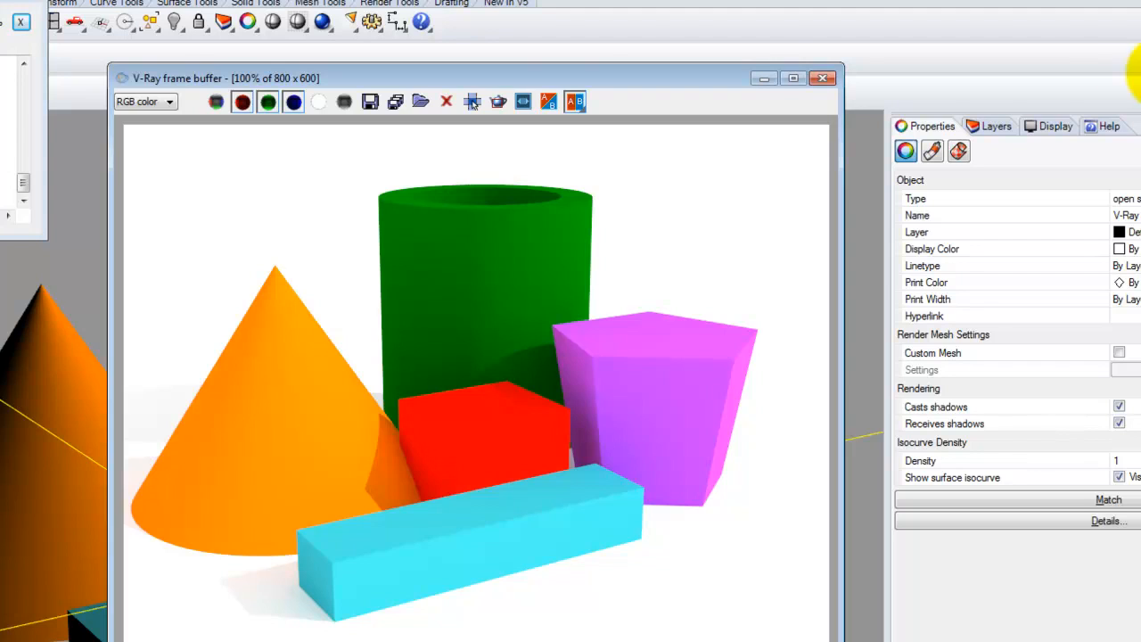
- From the render's save dialog, create a new Ex204 folder in KINGFISHER (E:) > Dropbox > A136
drag(533, 78, 560, 67)
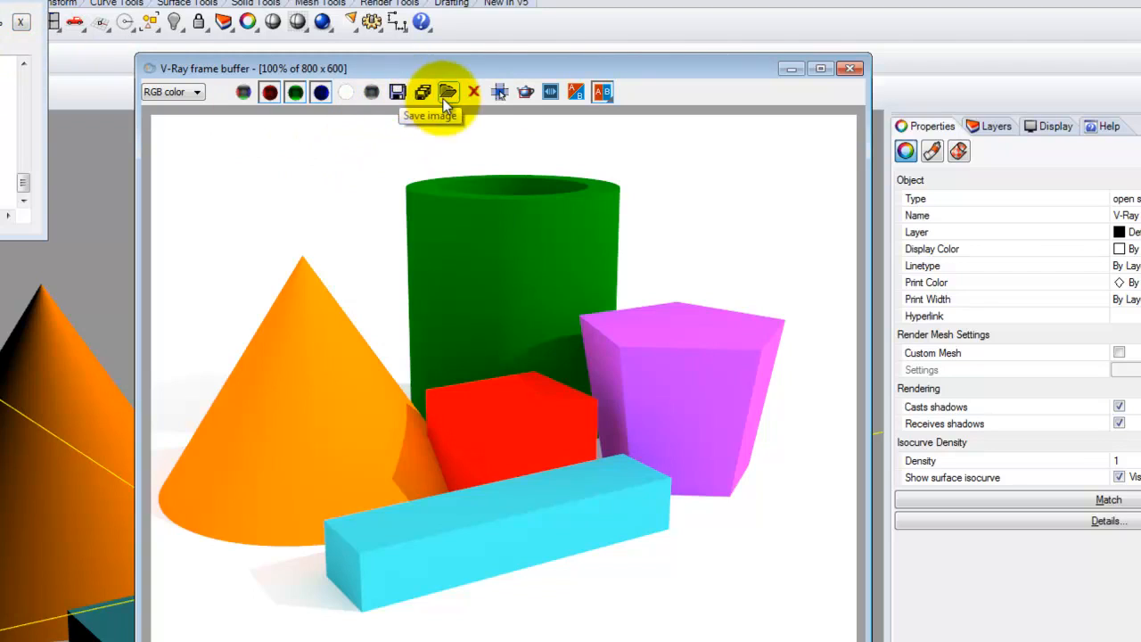
click(398, 92)
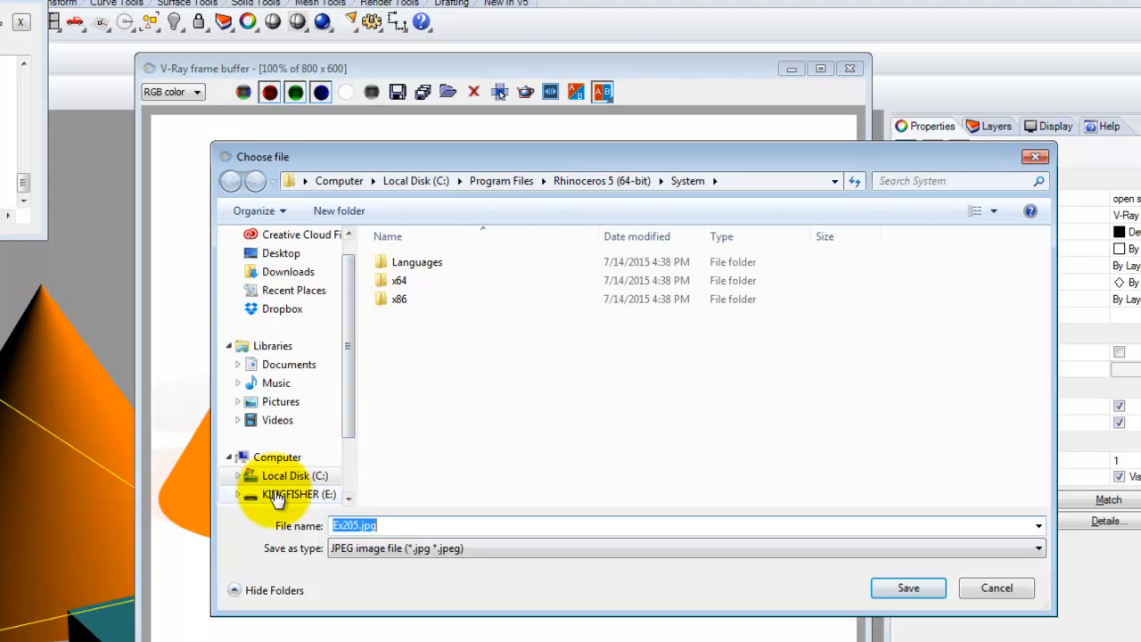
click(276, 495)
click(412, 319)
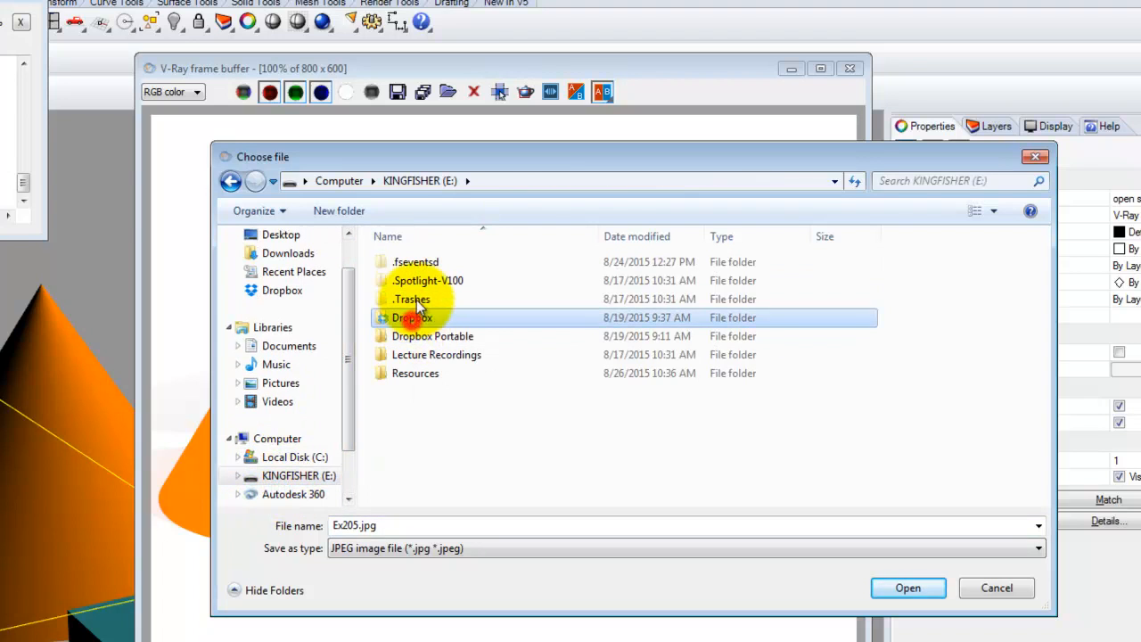
click(412, 319)
click(408, 262)
click(407, 262)
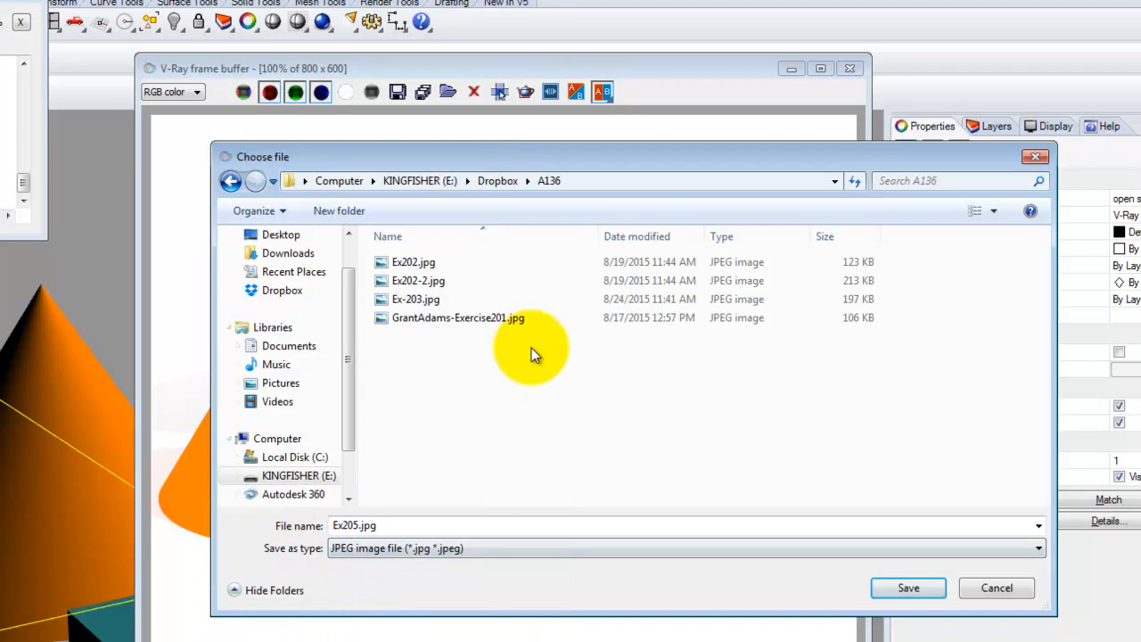
click(338, 207)
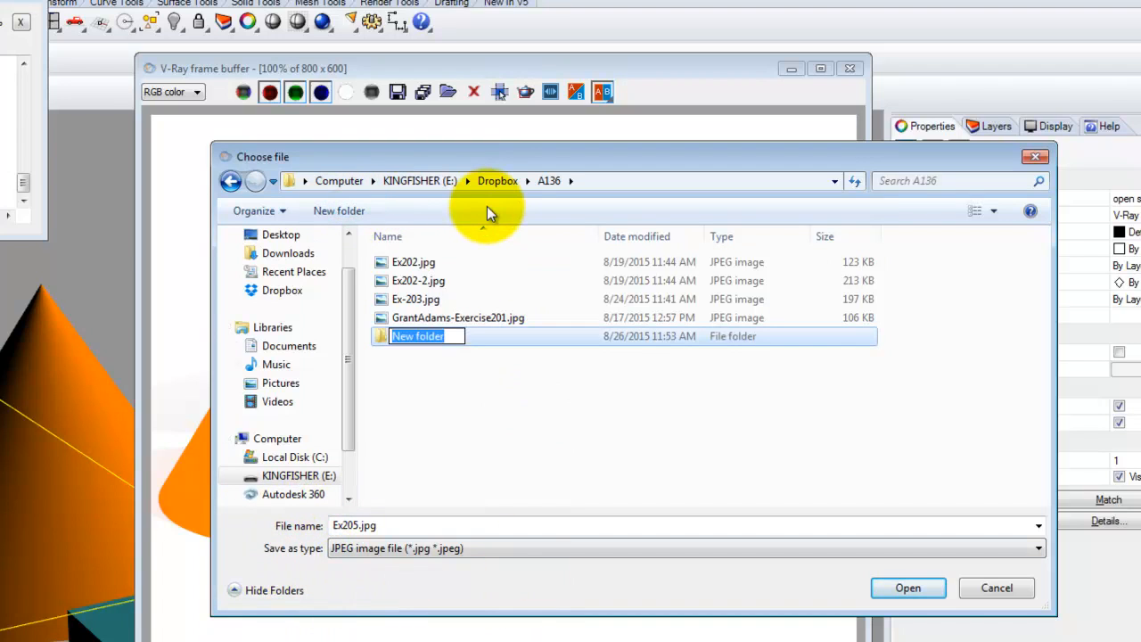
text(Ex204)
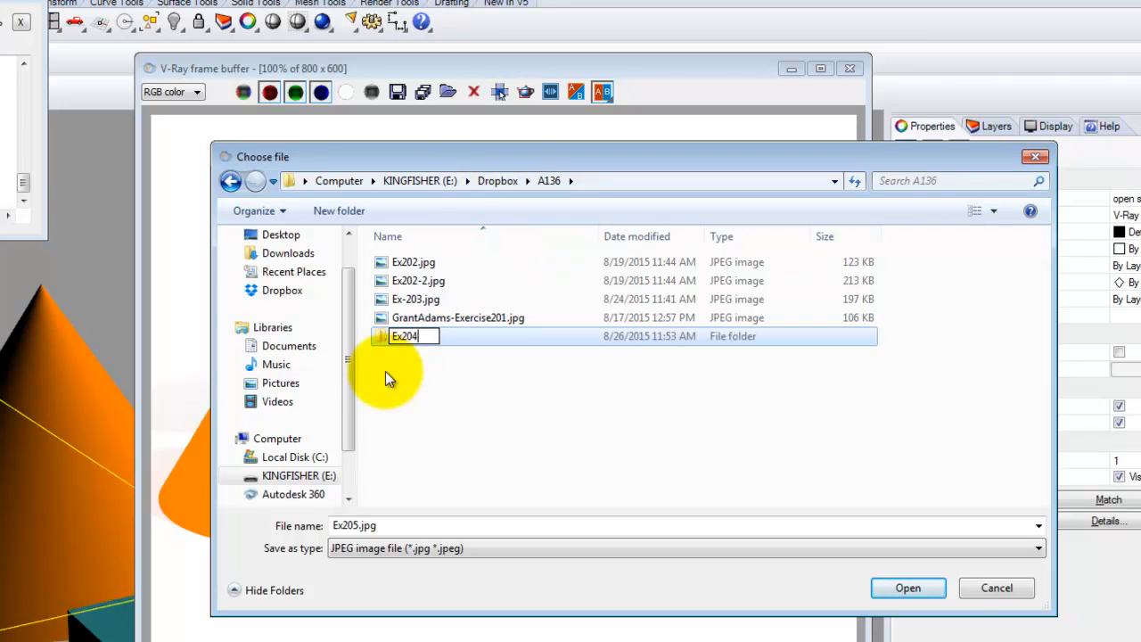
key(Return)
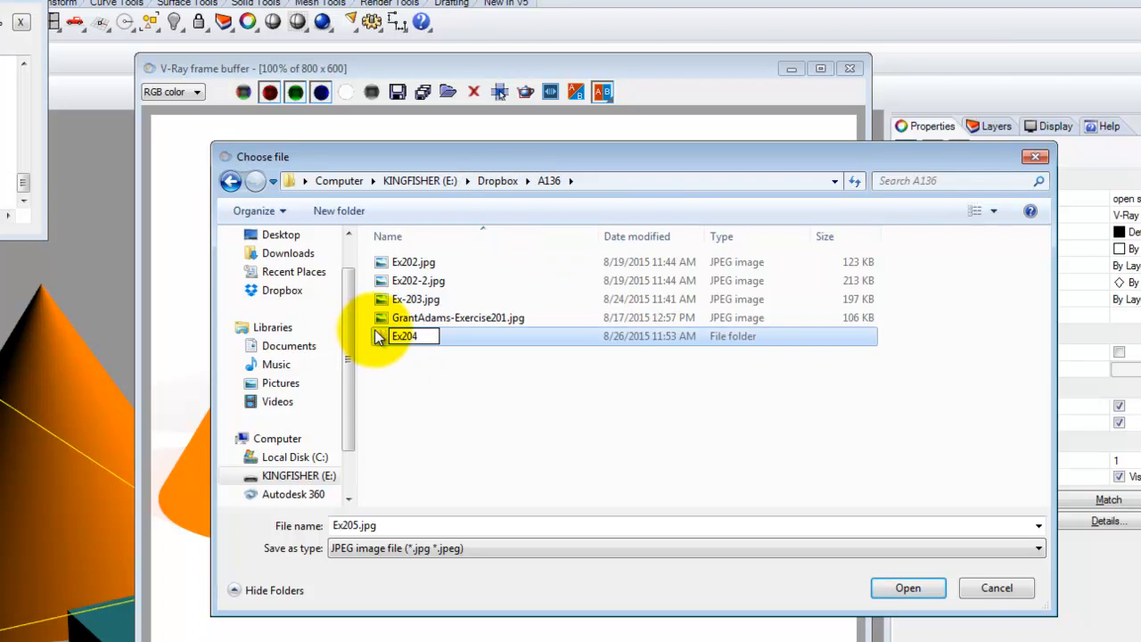
double_click(379, 336)
- Save the render in that folder as Ex204-1.jpg
click(359, 523)
click(354, 525)
double_click(354, 524)
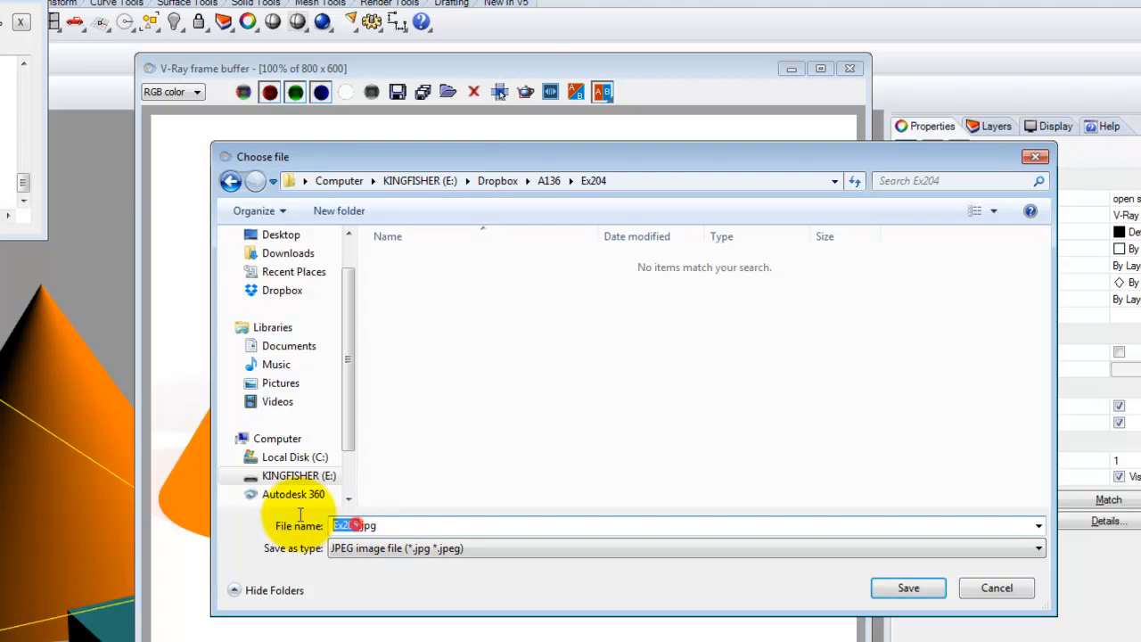
text(Ex)
text(204-)
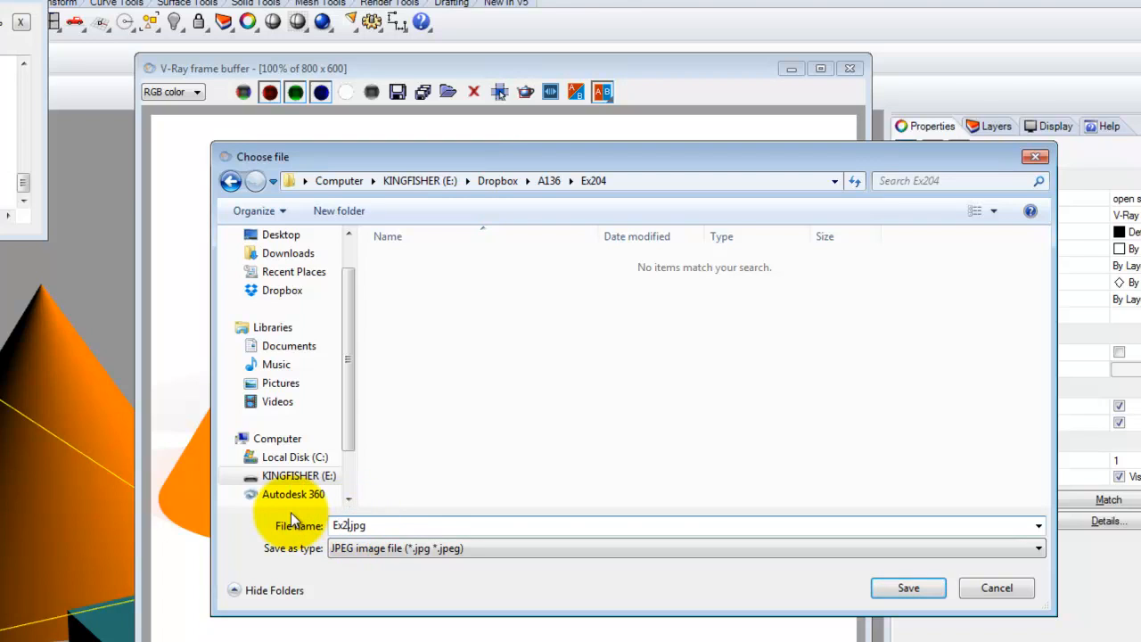
text(1)
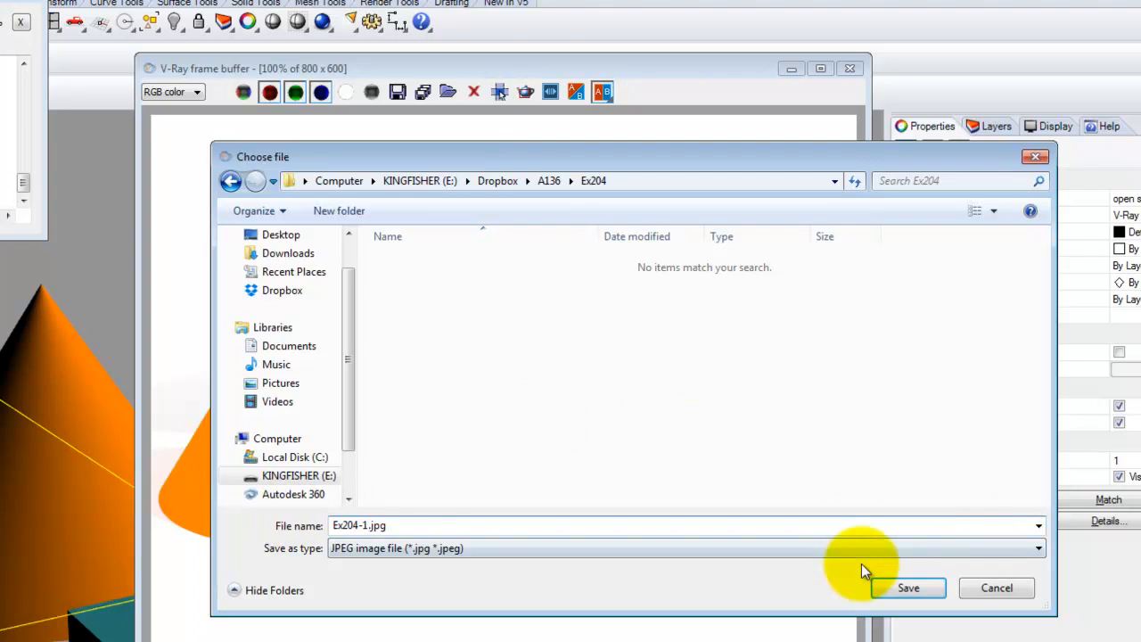
click(900, 585)
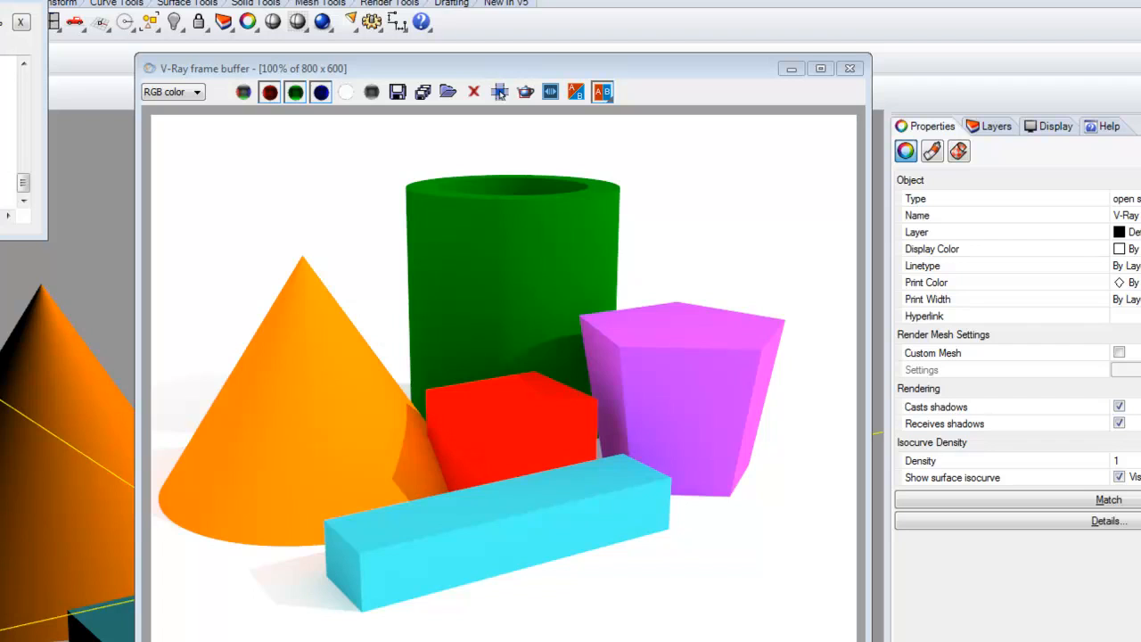
- Open Ex204-1.jpg from E: > Dropbox > A136 > Ex204 in Explorer to check it, then return to Rhino
key(super+e)
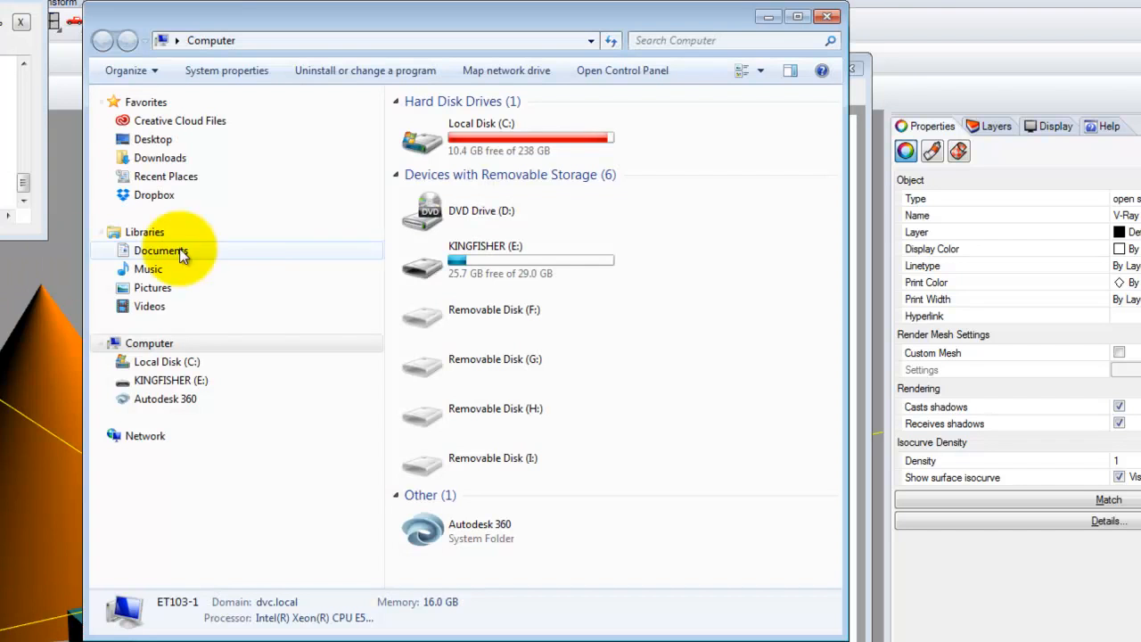
double_click(475, 270)
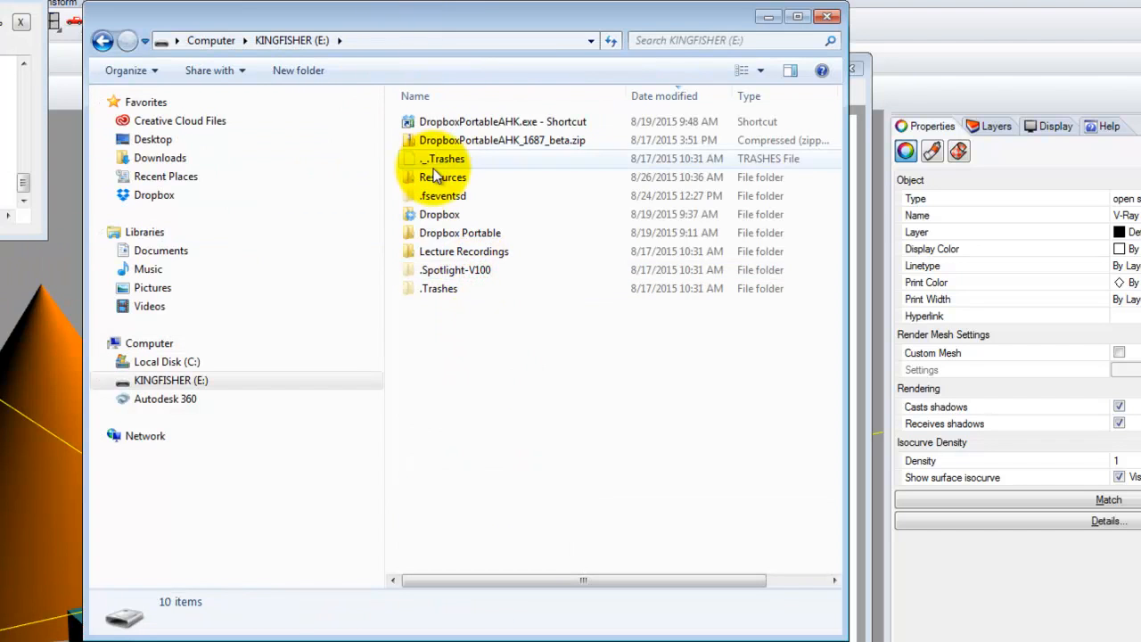
double_click(423, 215)
double_click(408, 118)
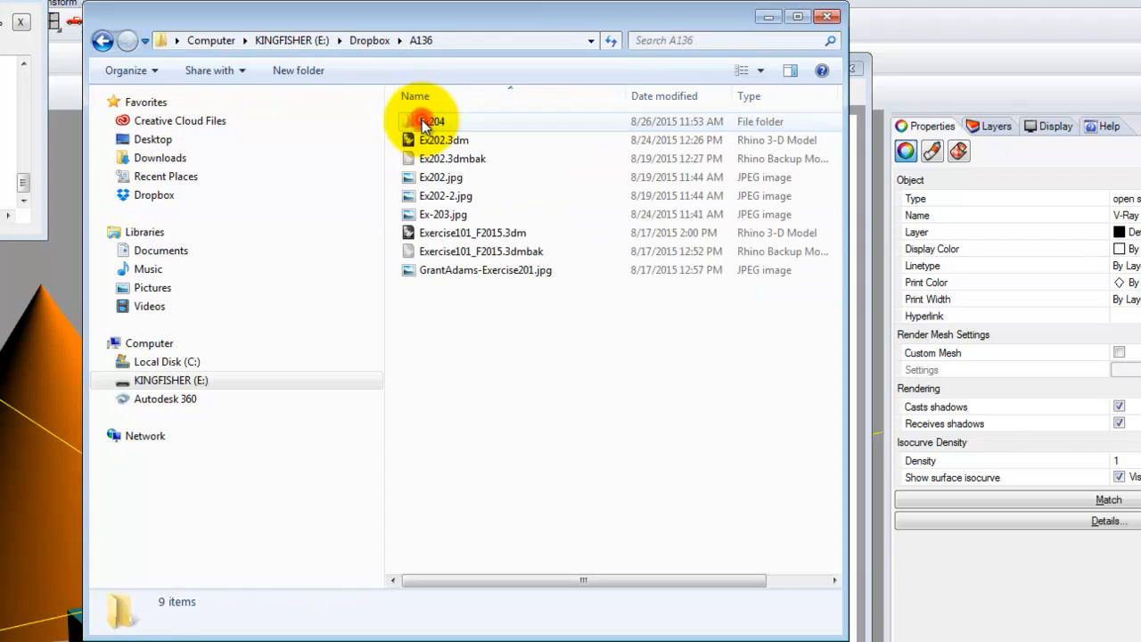
double_click(408, 120)
double_click(452, 133)
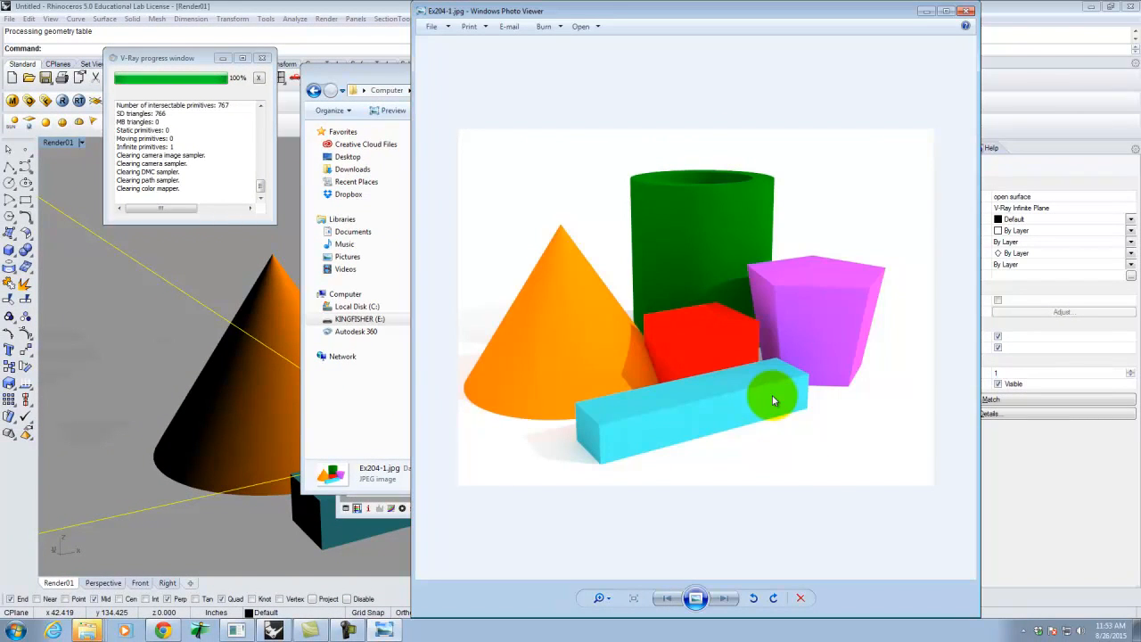
click(967, 10)
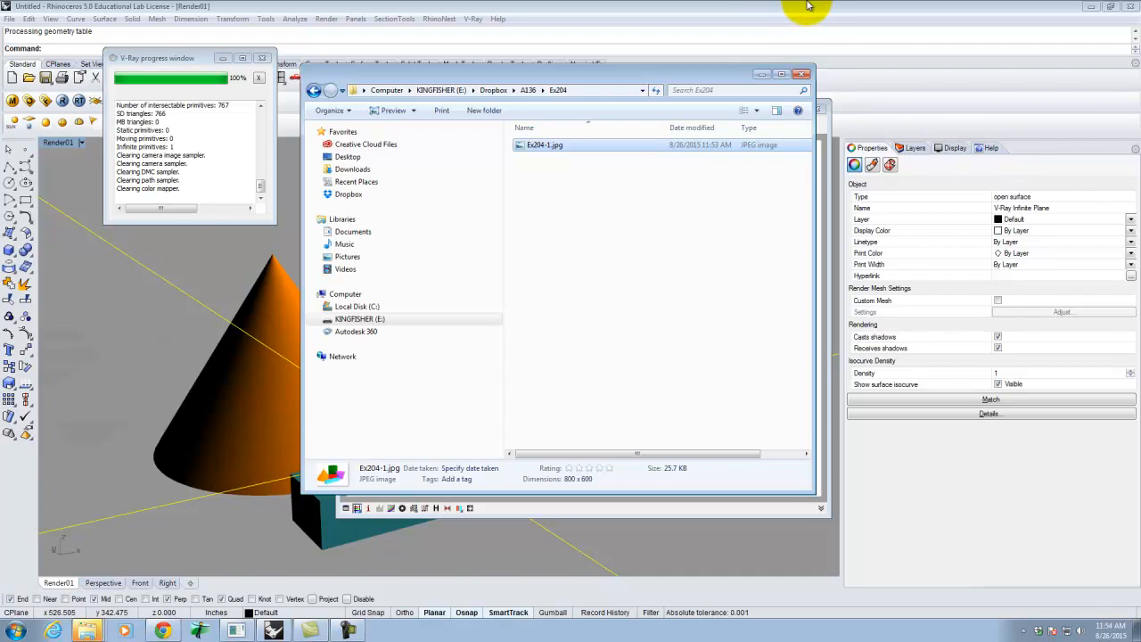
click(805, 6)
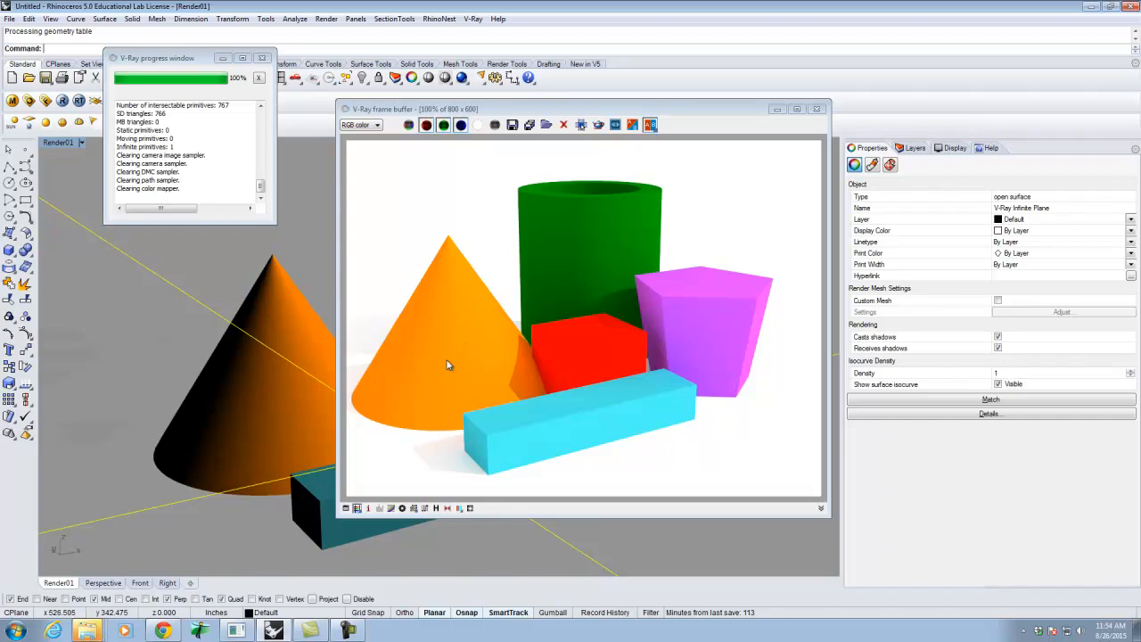
- Open the V-Ray material editor listing Blue, Green, Orange, Purple and Red, and position its window
click(706, 271)
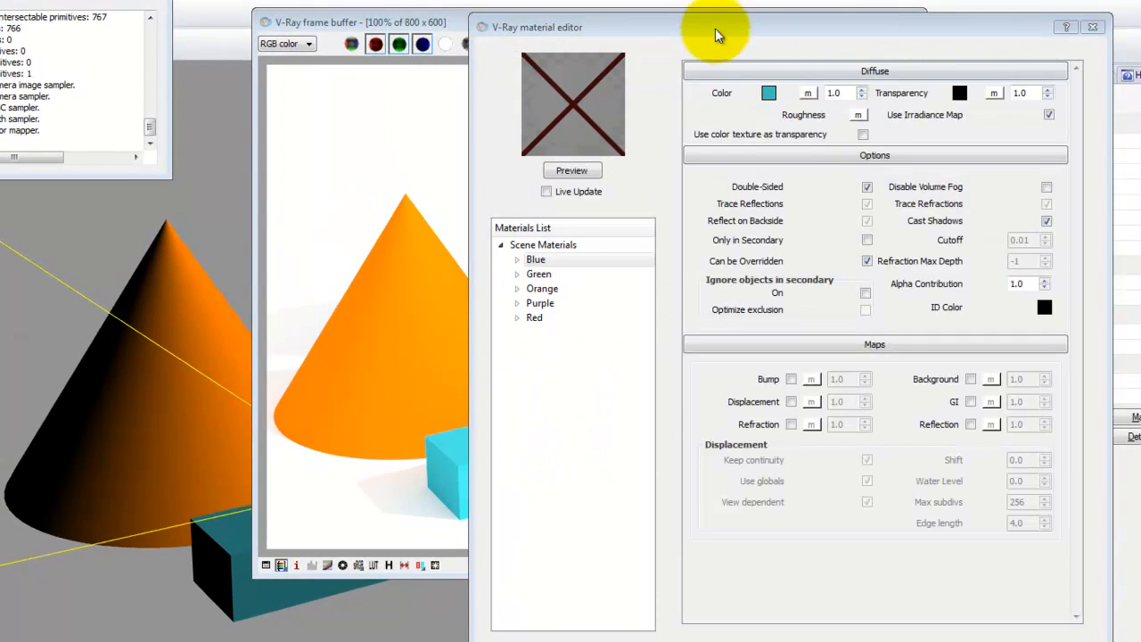
drag(704, 48, 555, 14)
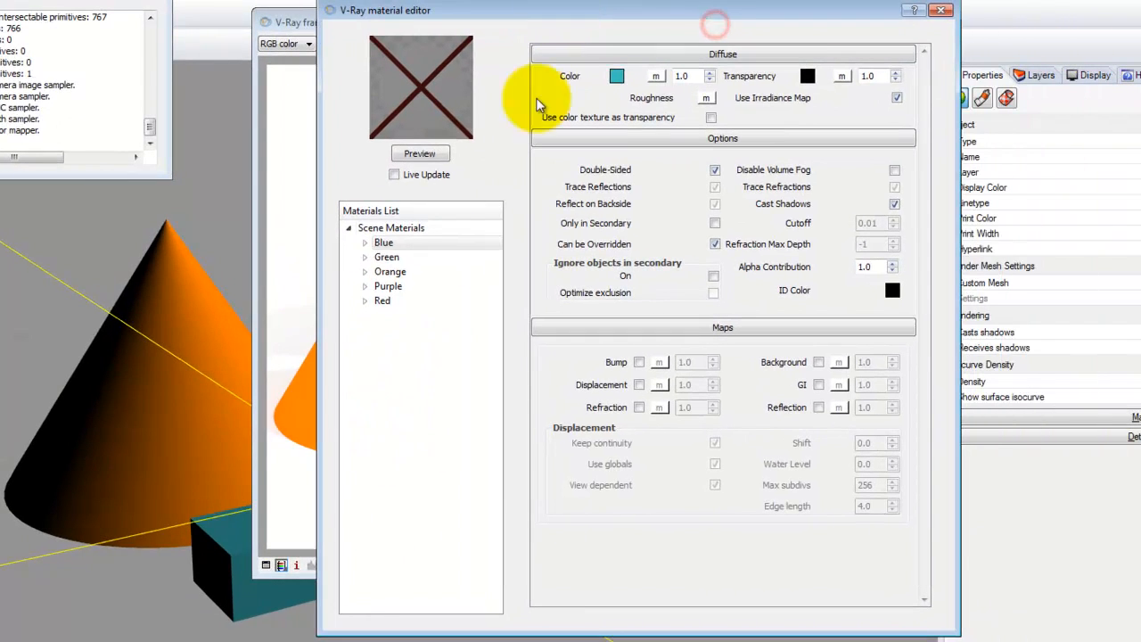
- Select the Blue material, close the render window, and render Blue's preview
click(398, 242)
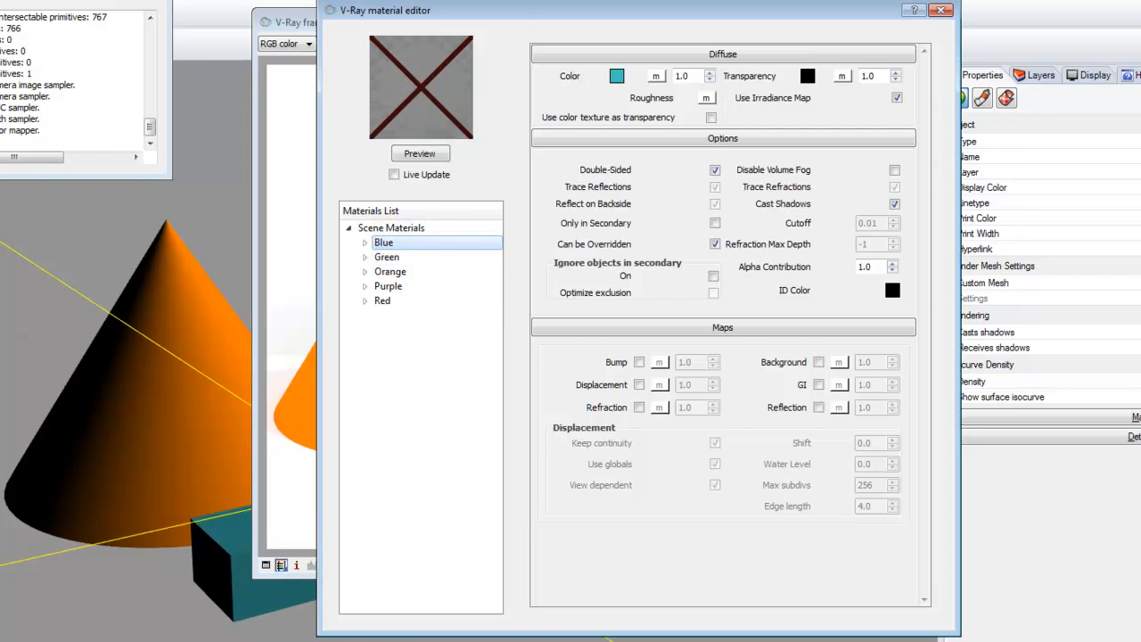
drag(492, 13, 999, 56)
click(907, 21)
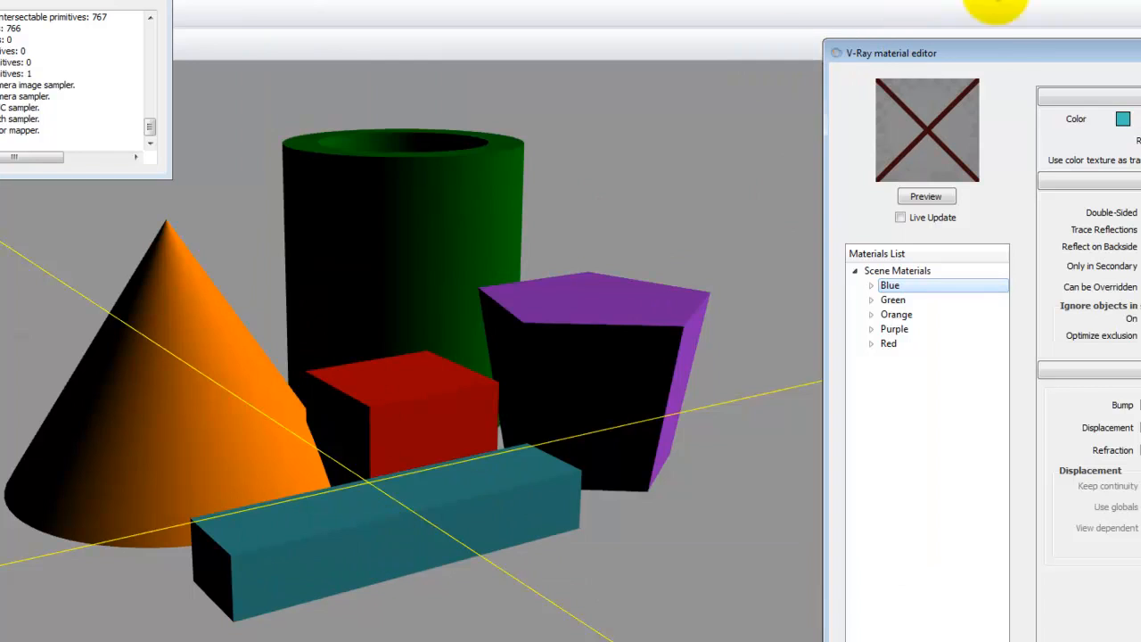
drag(996, 51, 424, 14)
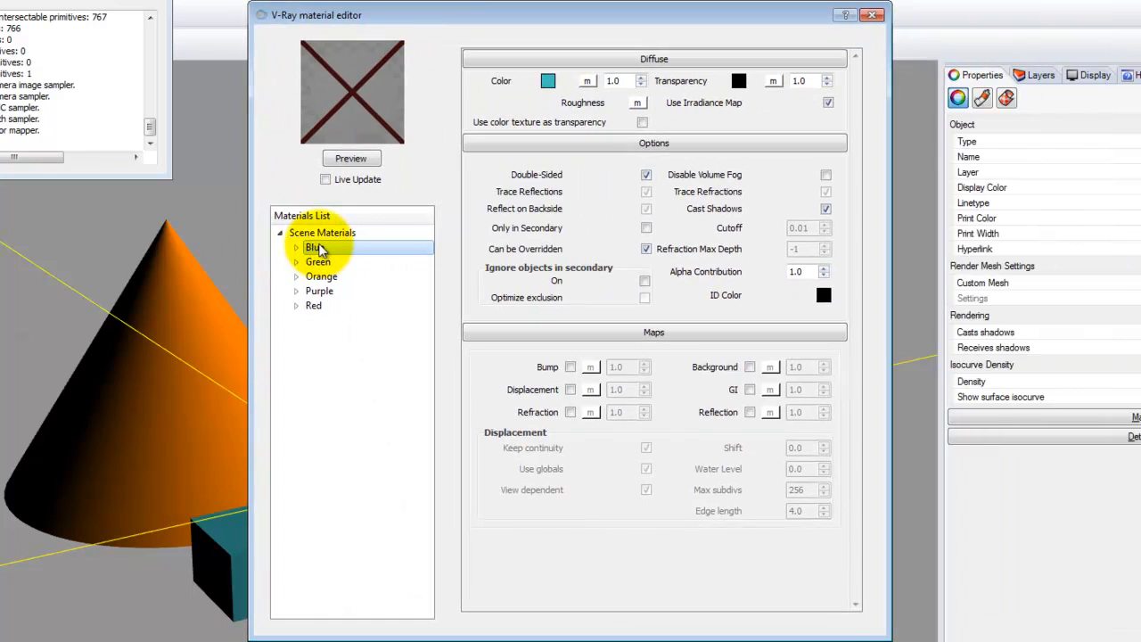
click(361, 157)
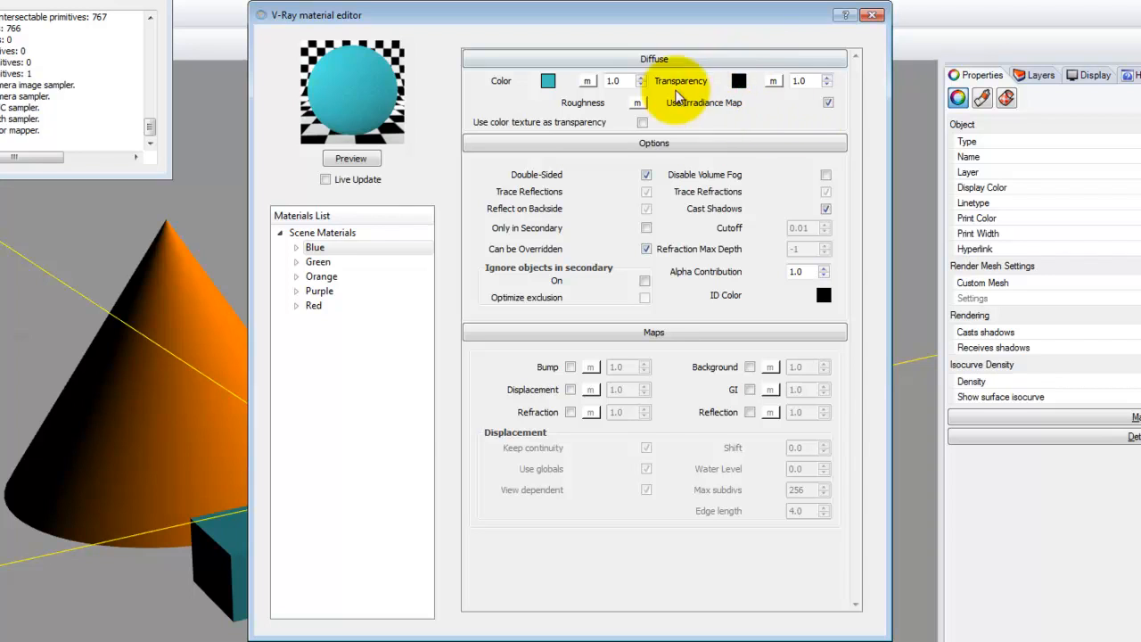
- Give Blue a Dark Gray transparency colour and refresh its preview sphere
click(738, 82)
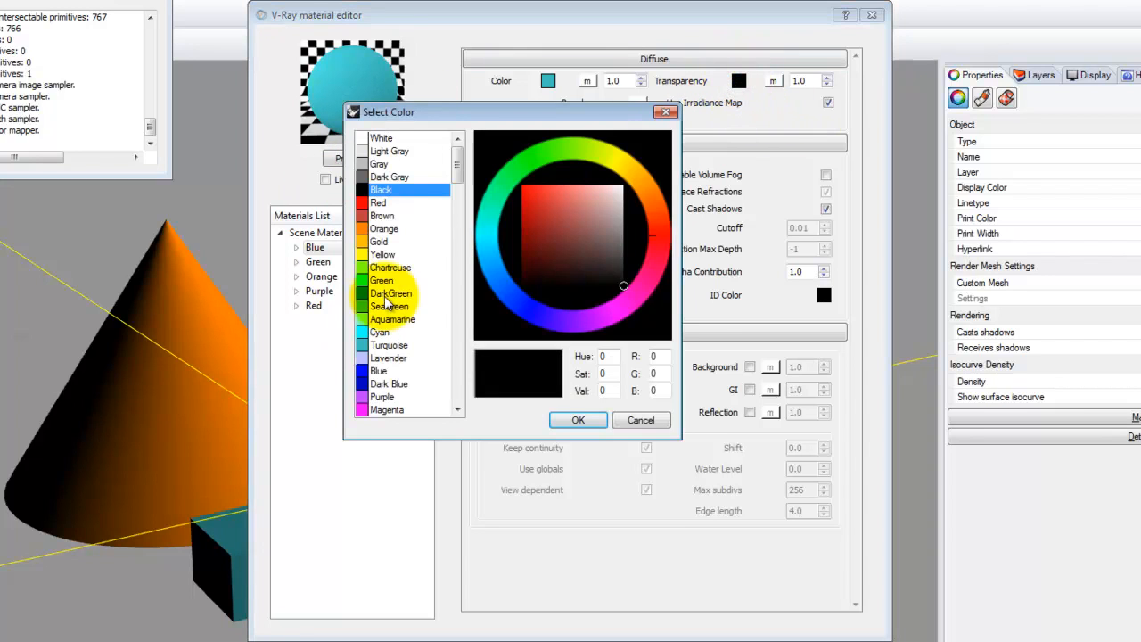
click(387, 178)
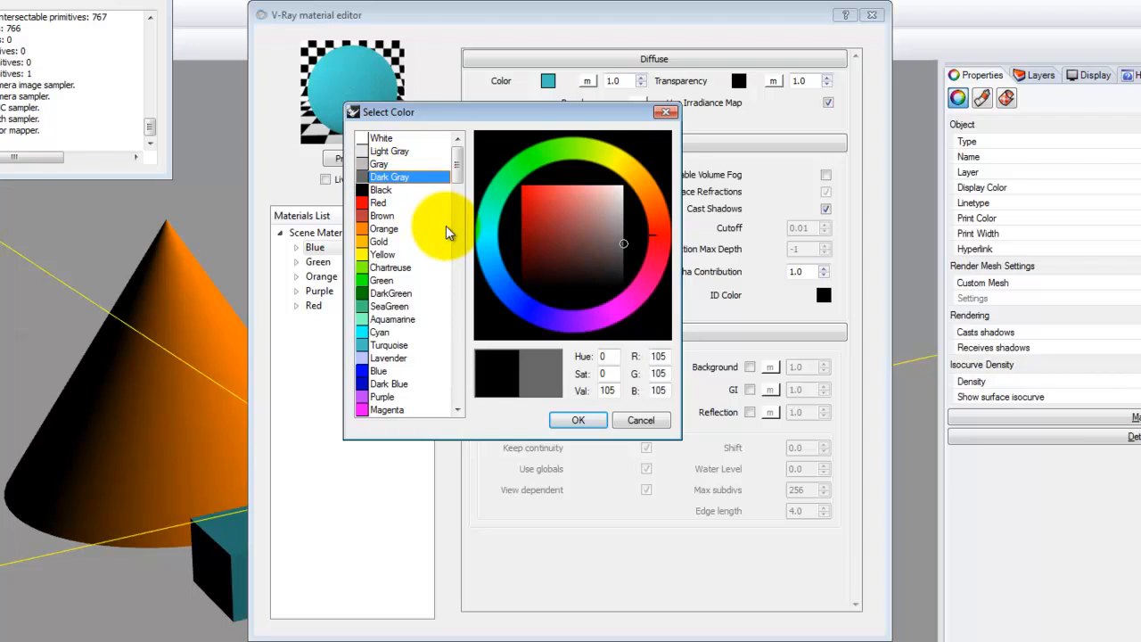
click(582, 420)
click(350, 158)
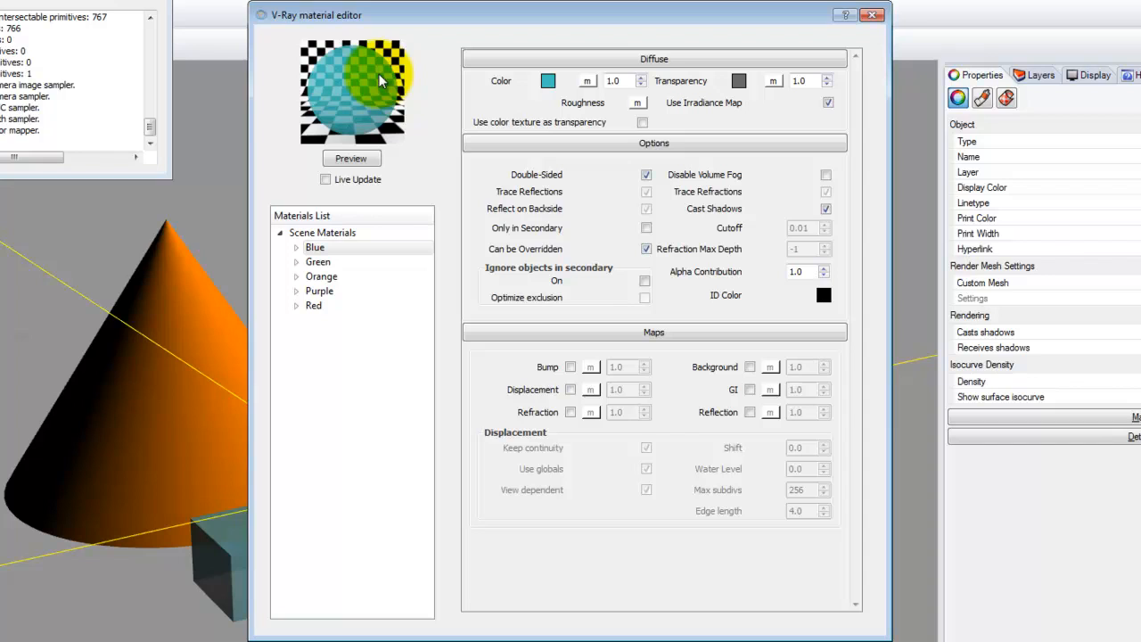
- Try a Light Gray transparency colour on the Red material and render its preview
click(313, 306)
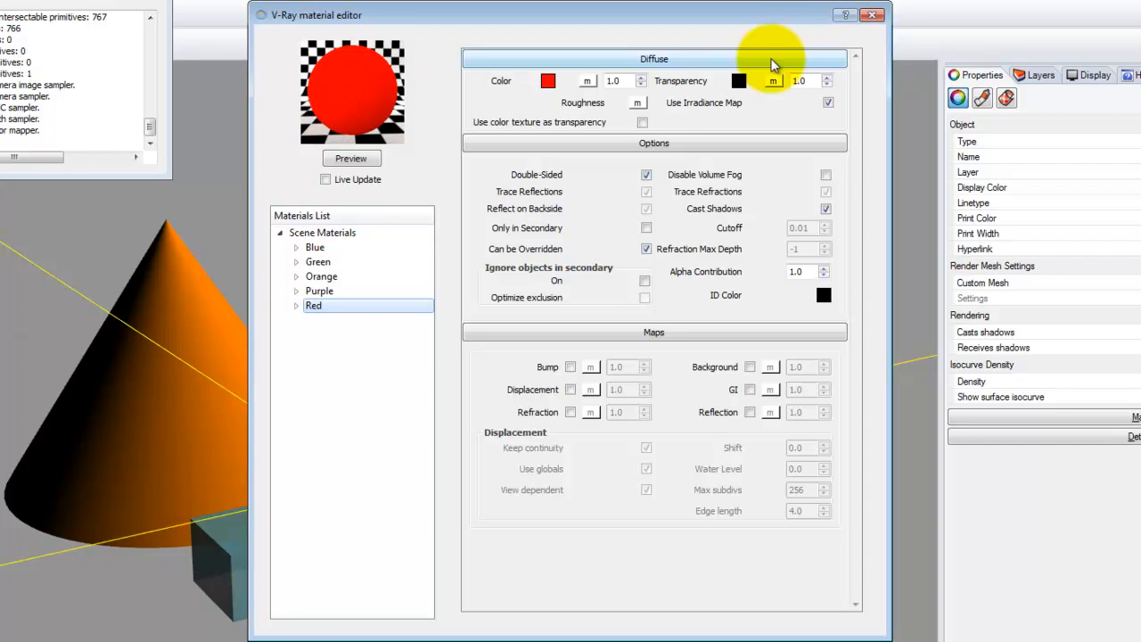
click(739, 81)
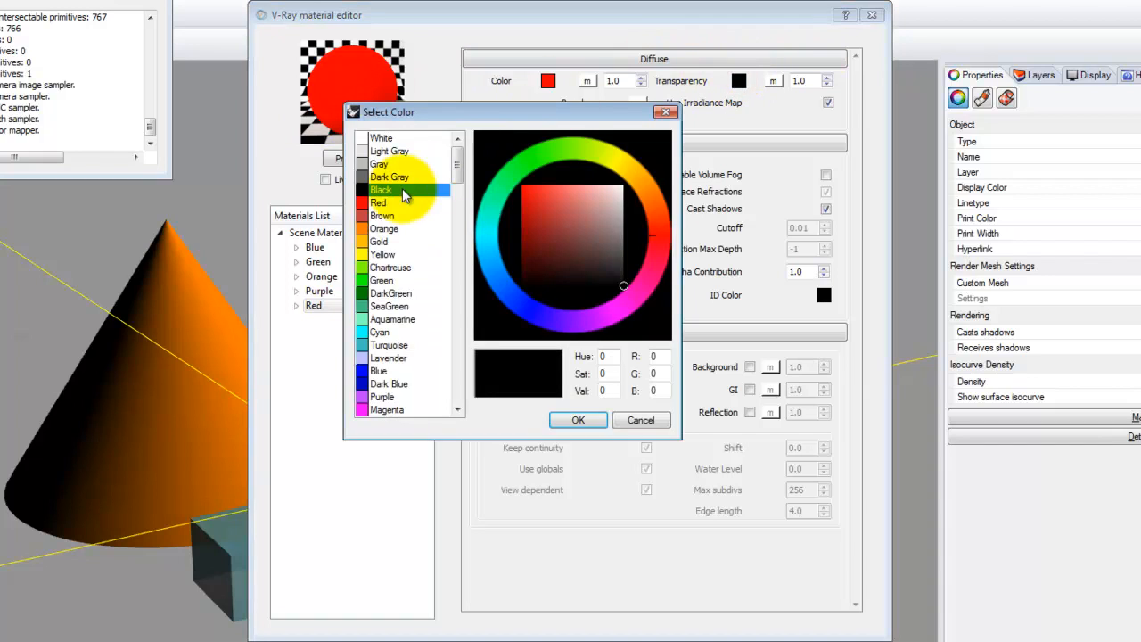
click(389, 154)
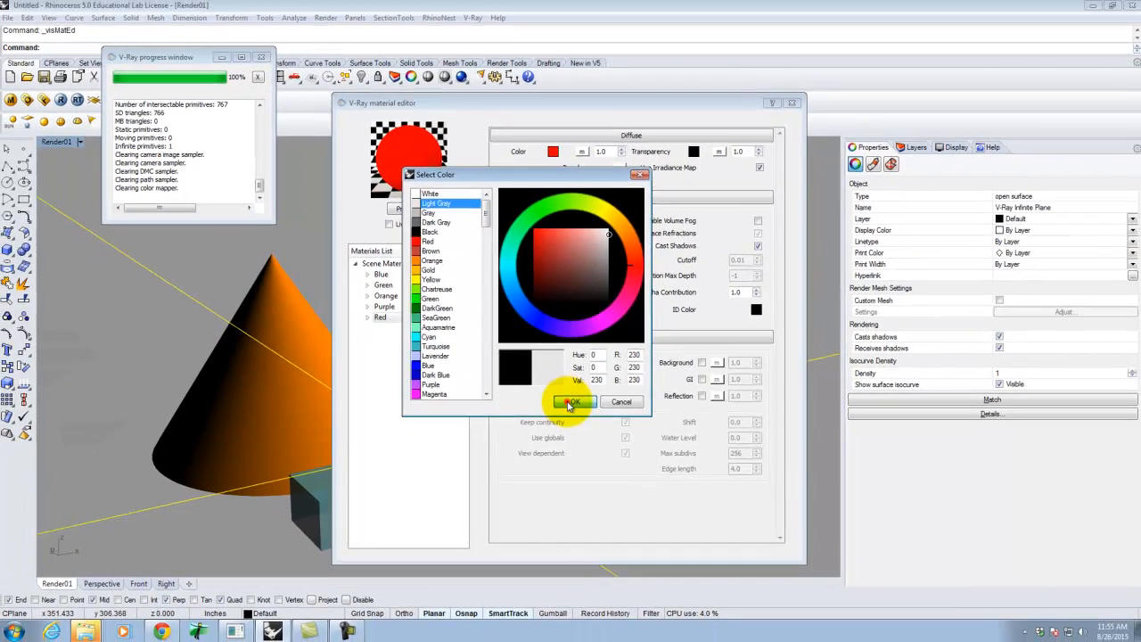
click(577, 420)
click(410, 210)
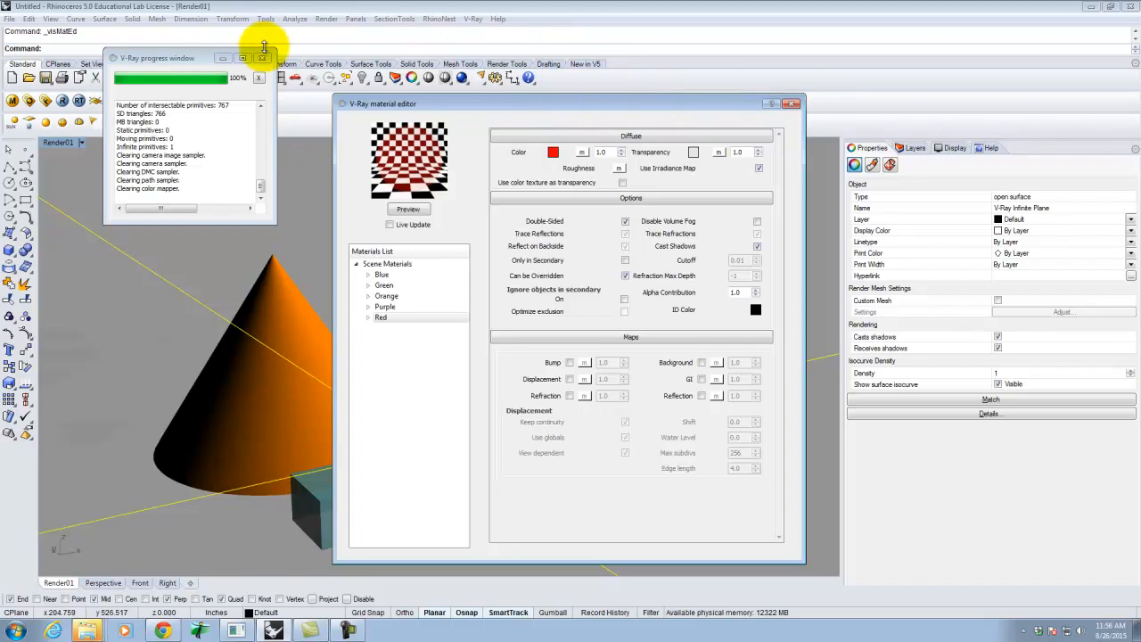
- Close the material editor and render the scene with V-Ray, showing the translucent blue box
click(788, 103)
drag(187, 58, 161, 164)
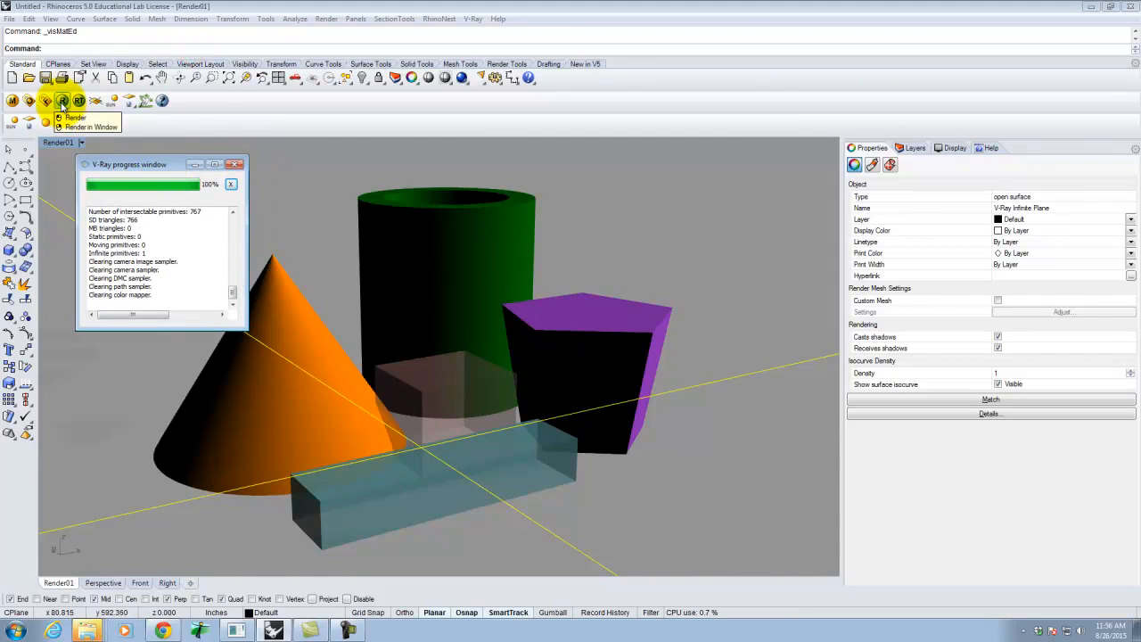
click(63, 102)
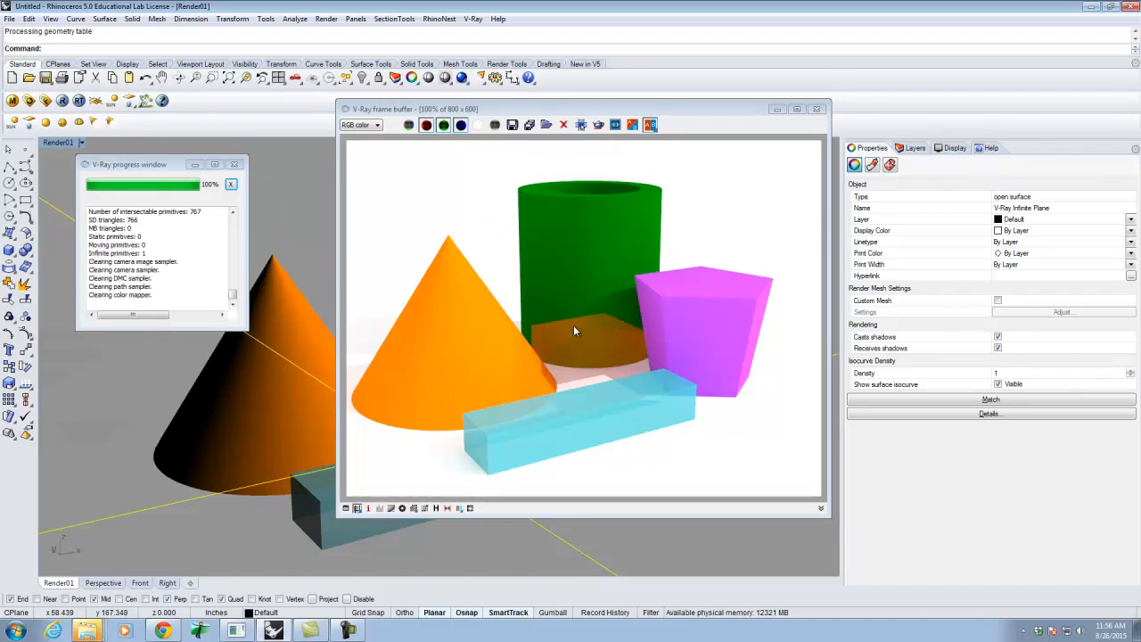
click(621, 368)
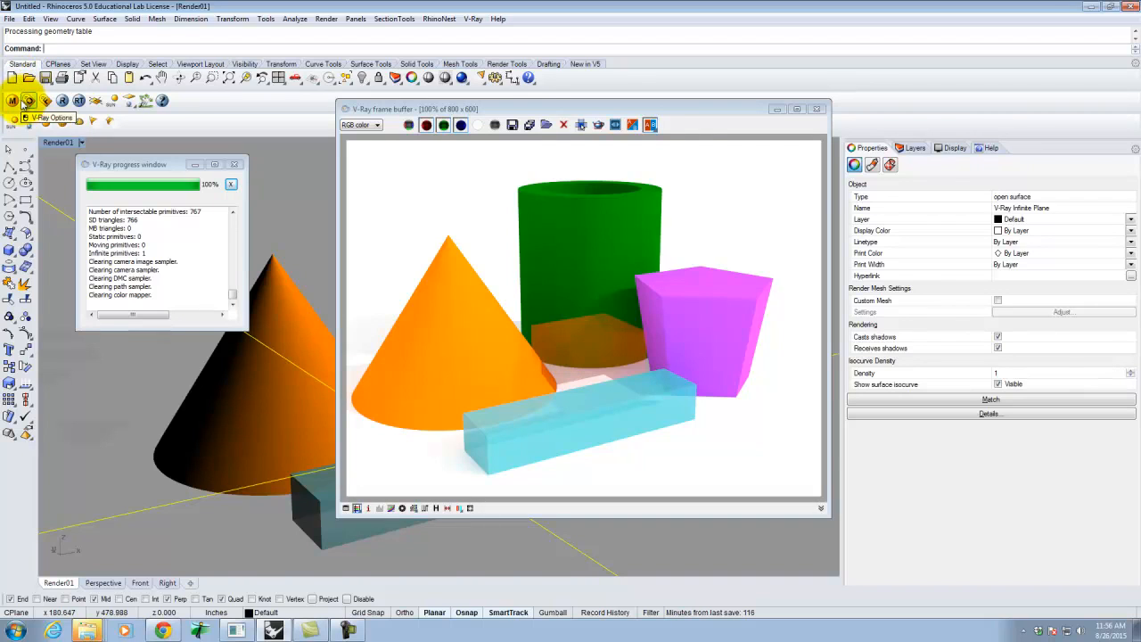
- Give the Red material a Gray transparency colour, refresh its preview, and re-render the scene
click(12, 100)
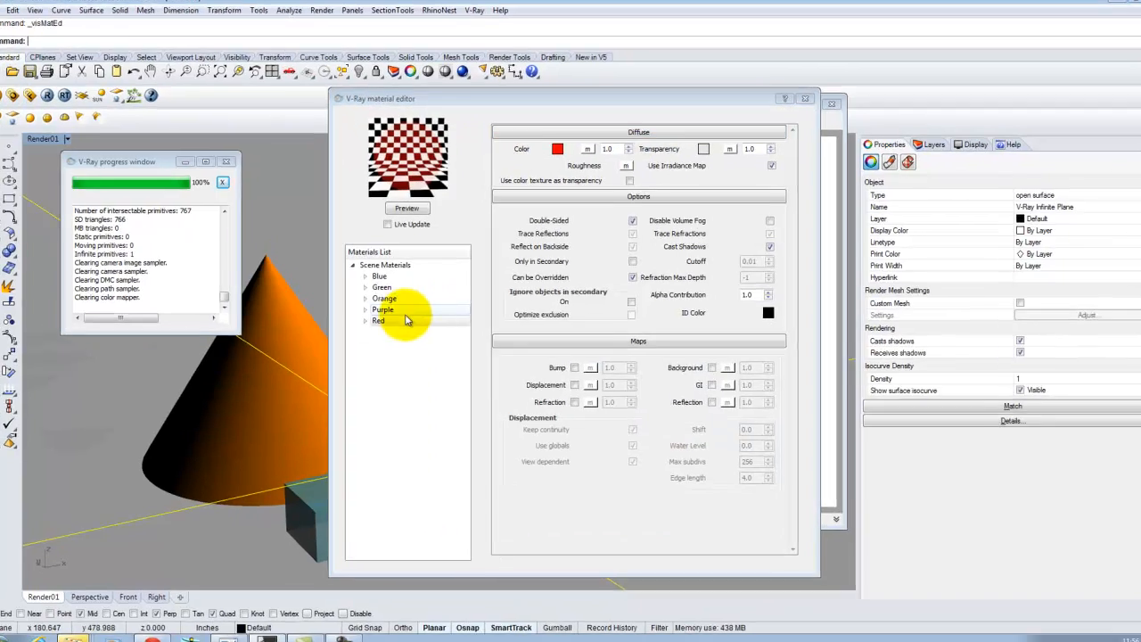
click(398, 316)
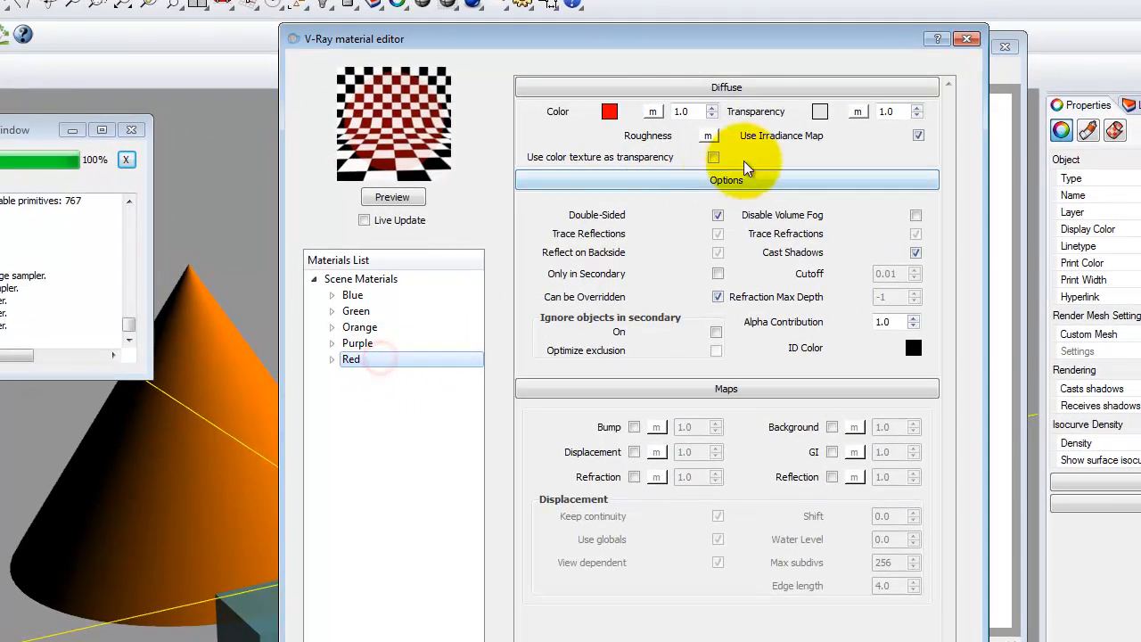
click(802, 117)
click(428, 204)
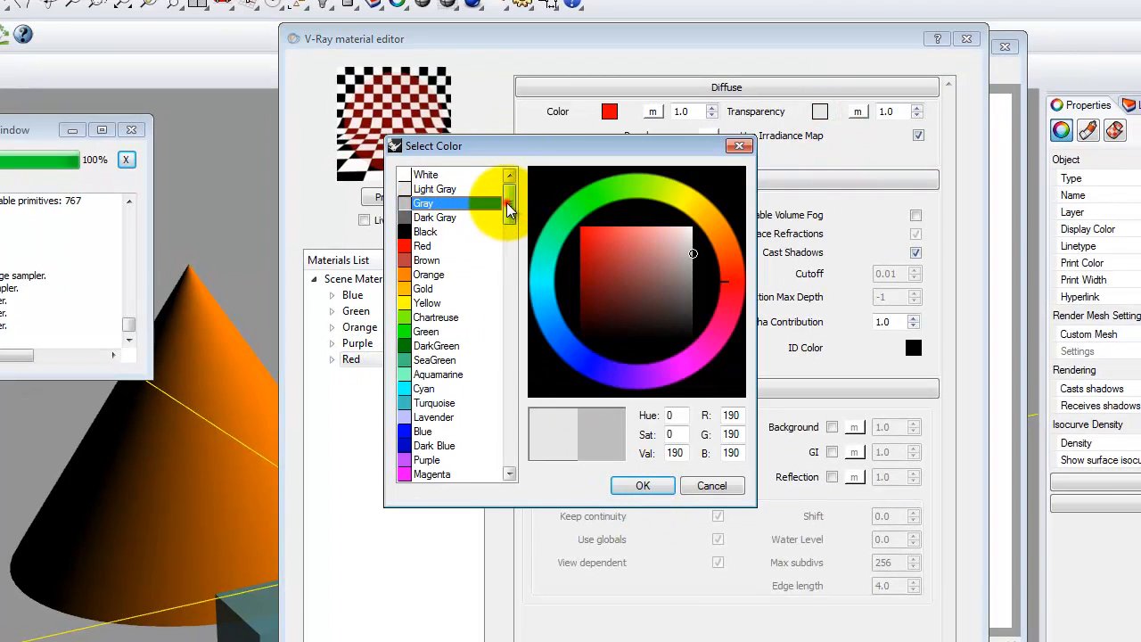
drag(509, 209, 587, 136)
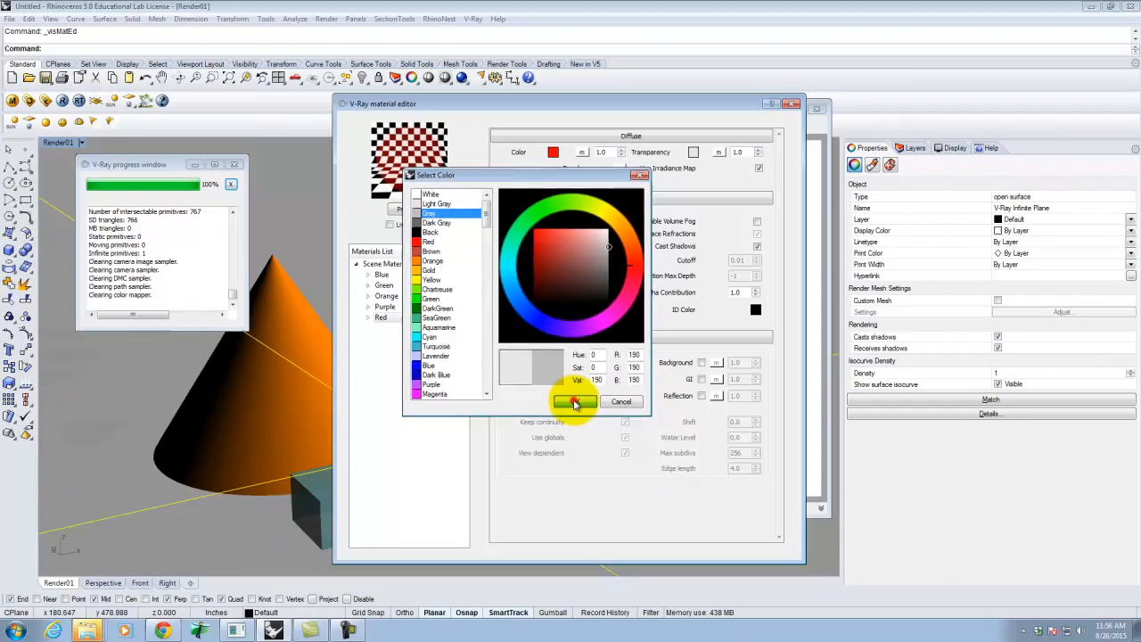
click(613, 448)
click(404, 207)
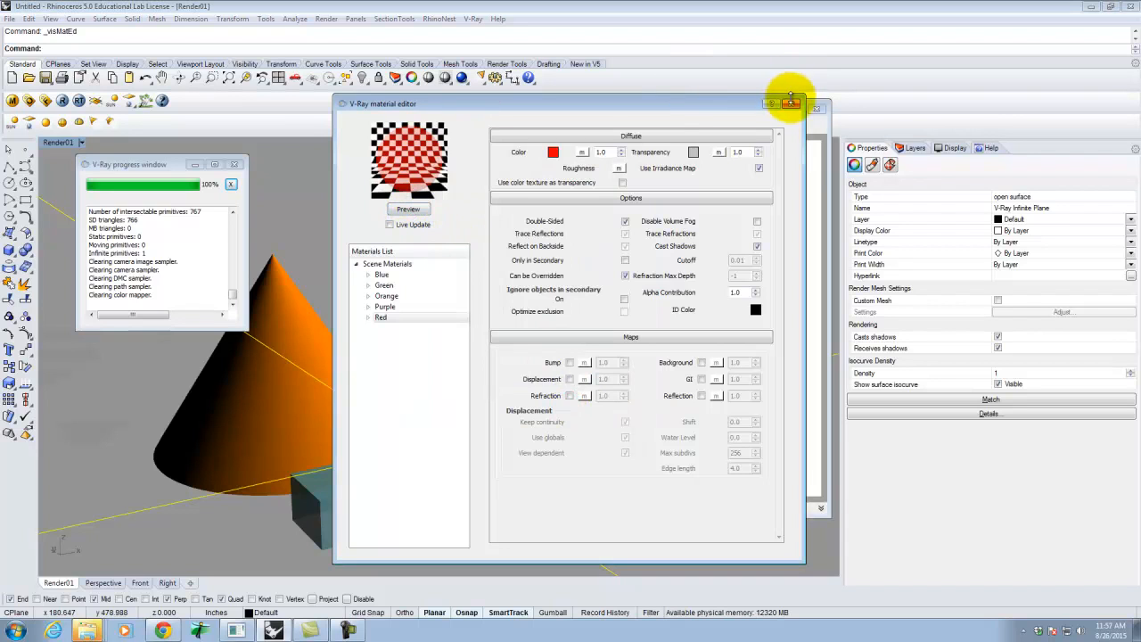
click(791, 103)
click(62, 101)
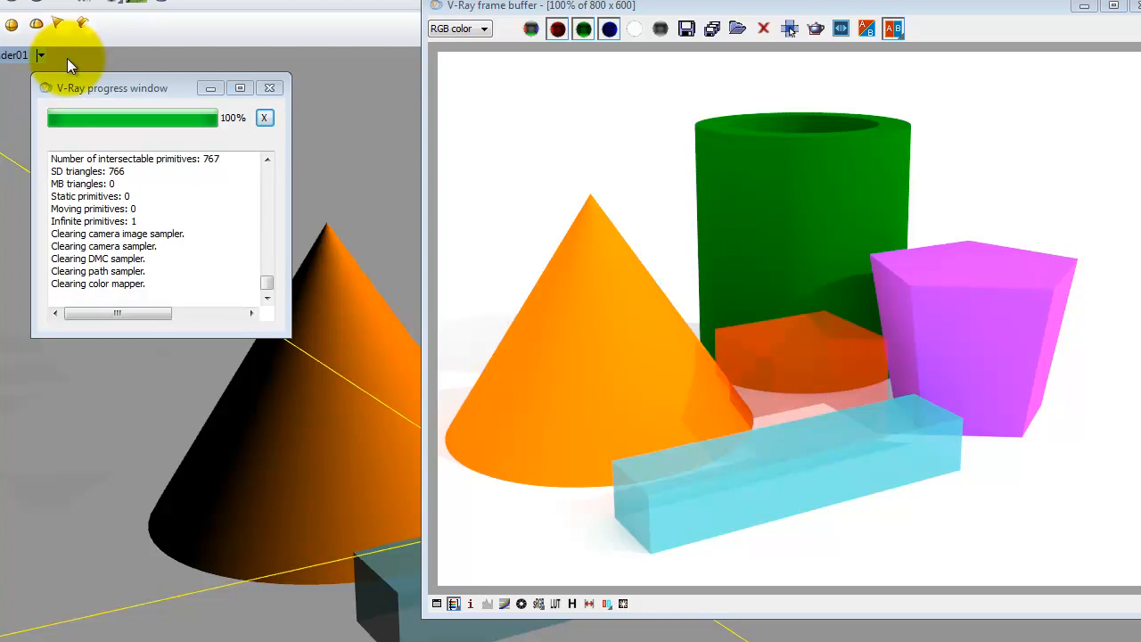
- Check the viewport display mode options and move the V-Ray render window to the top-left
click(41, 57)
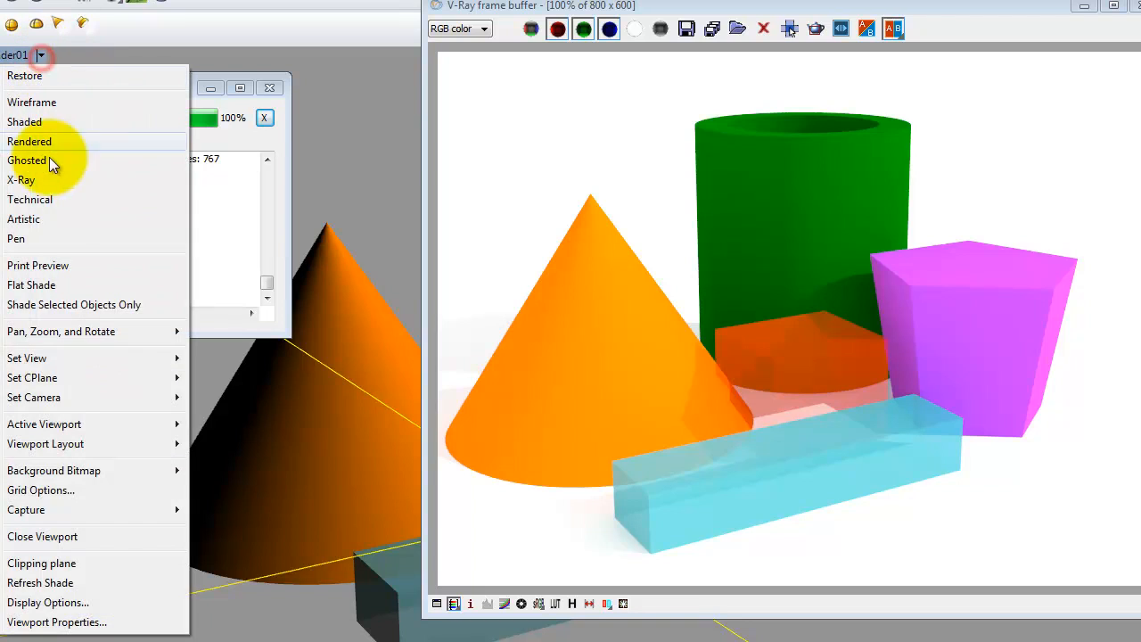
click(14, 54)
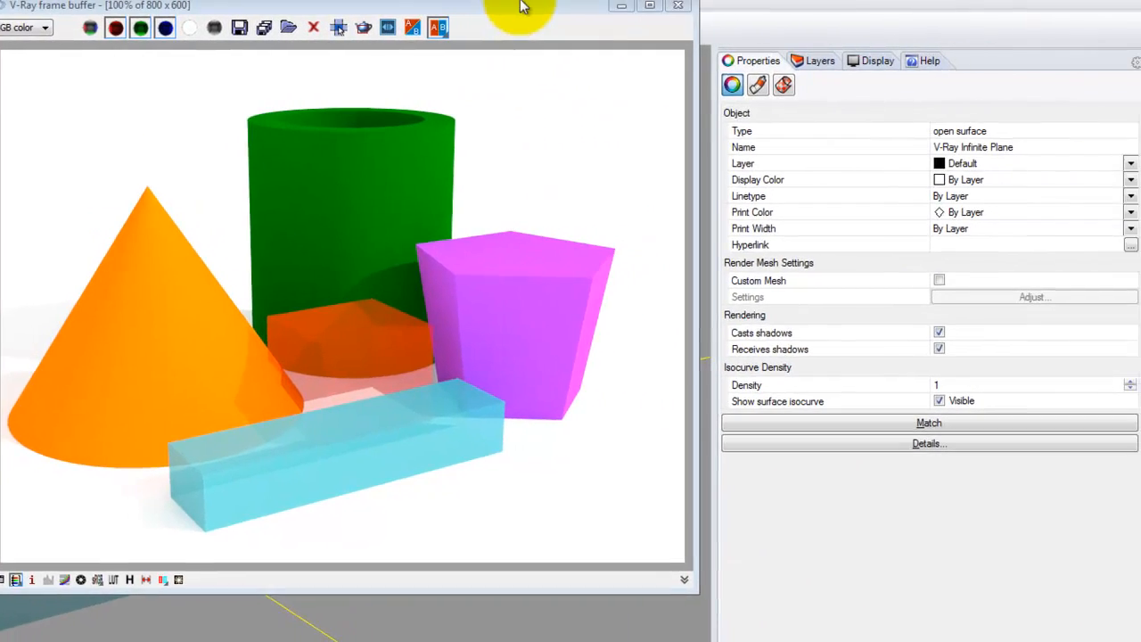
drag(523, 8, 1017, 46)
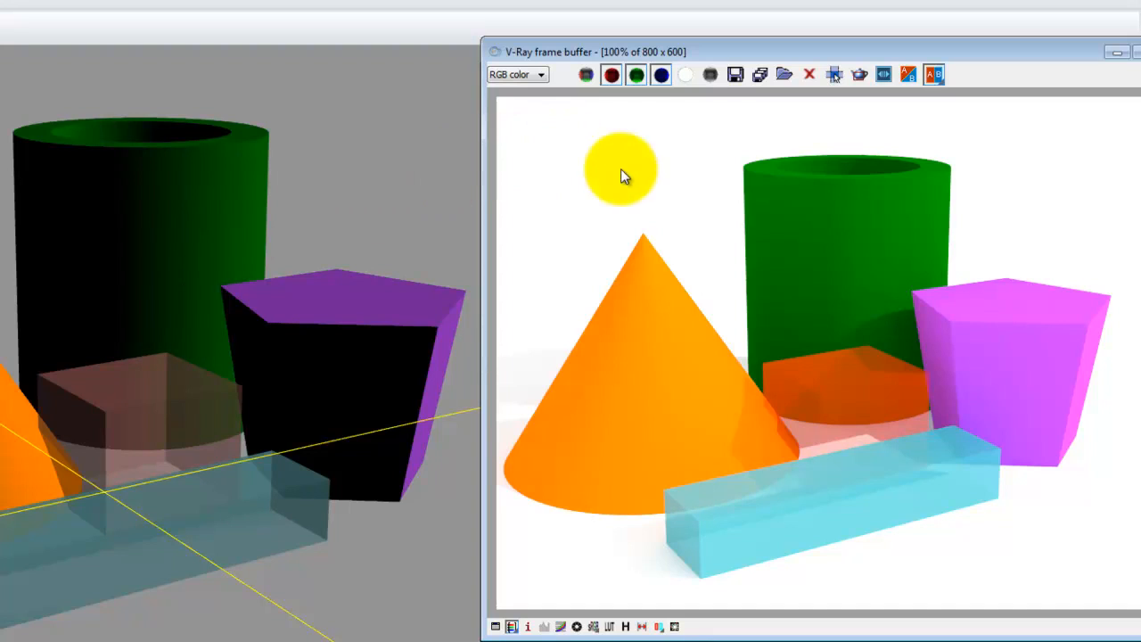
drag(685, 48, 212, 20)
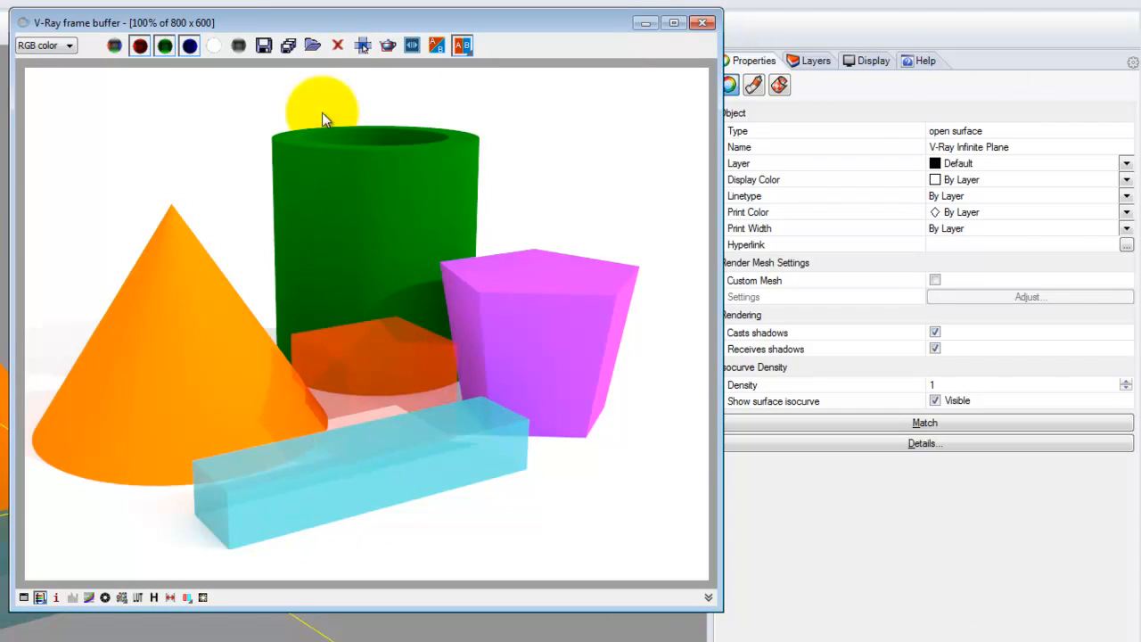
- Save the translucent-boxes render as Ex204-2.jpg, reusing the Ex204-1.jpg name with 2
click(264, 45)
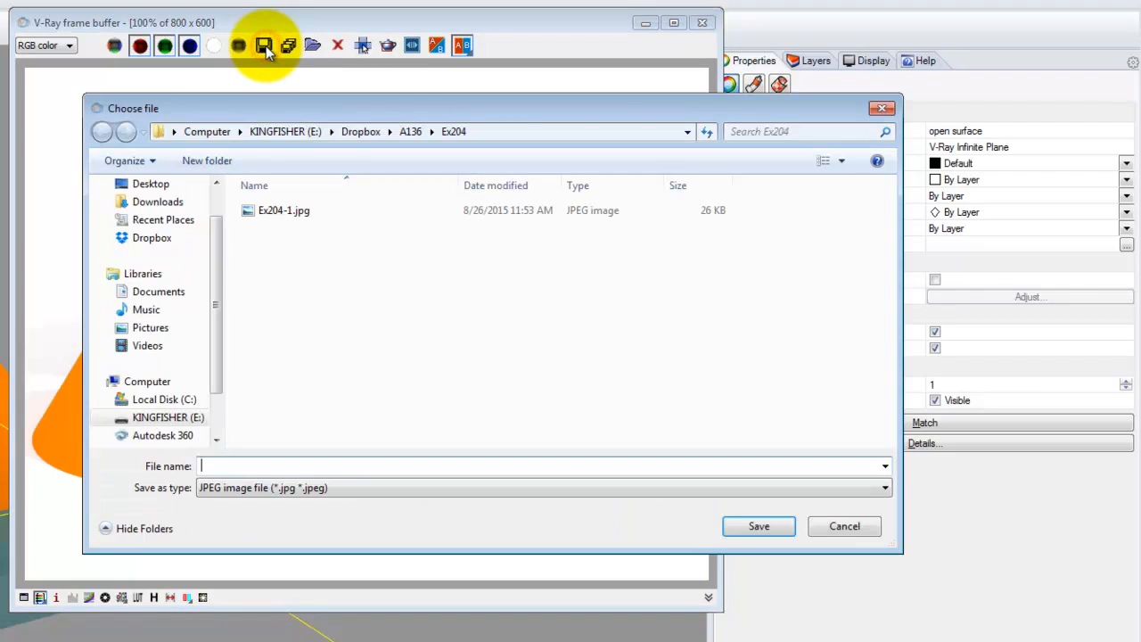
click(275, 210)
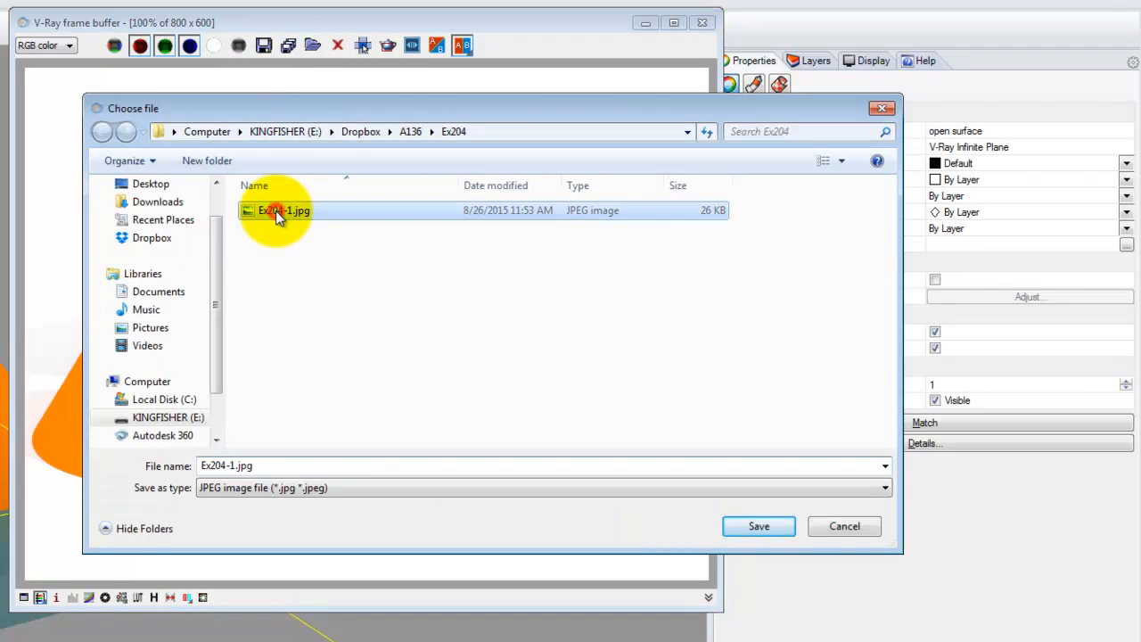
double_click(230, 466)
click(226, 465)
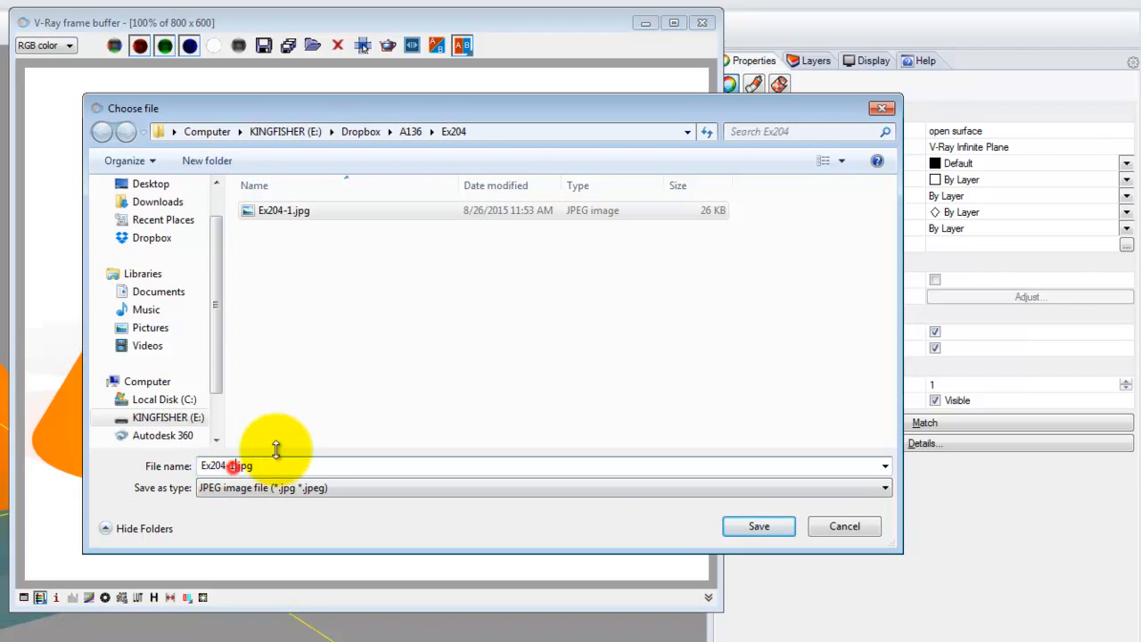
key(BackSpace)
text(2)
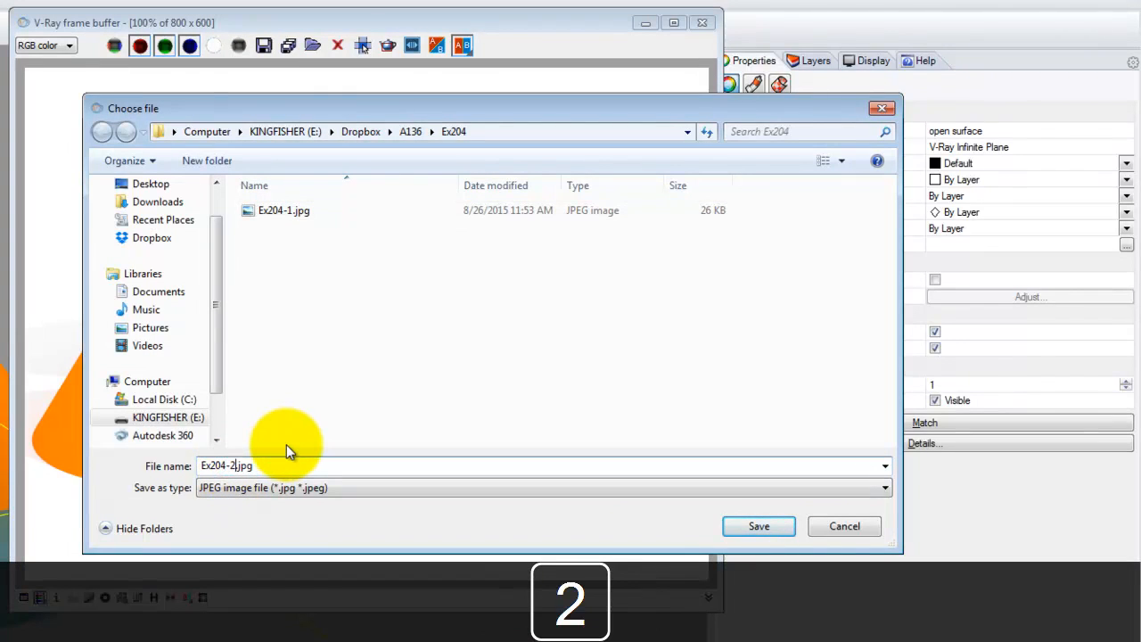
click(770, 526)
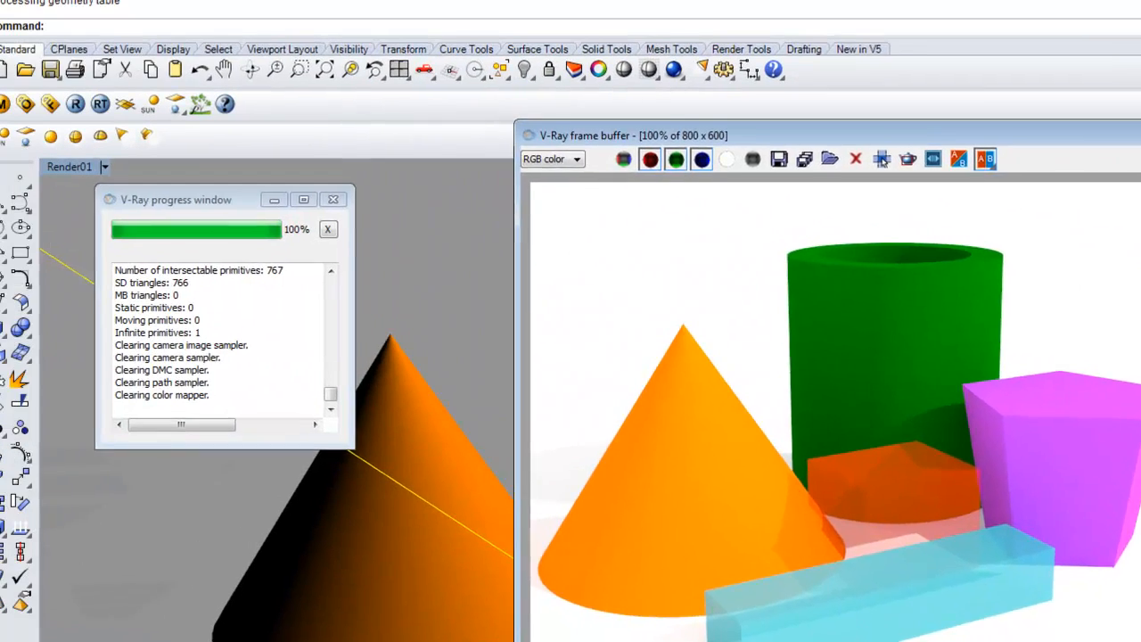
- Close the rendered image, then briefly open and close the V-Ray material editor
click(883, 61)
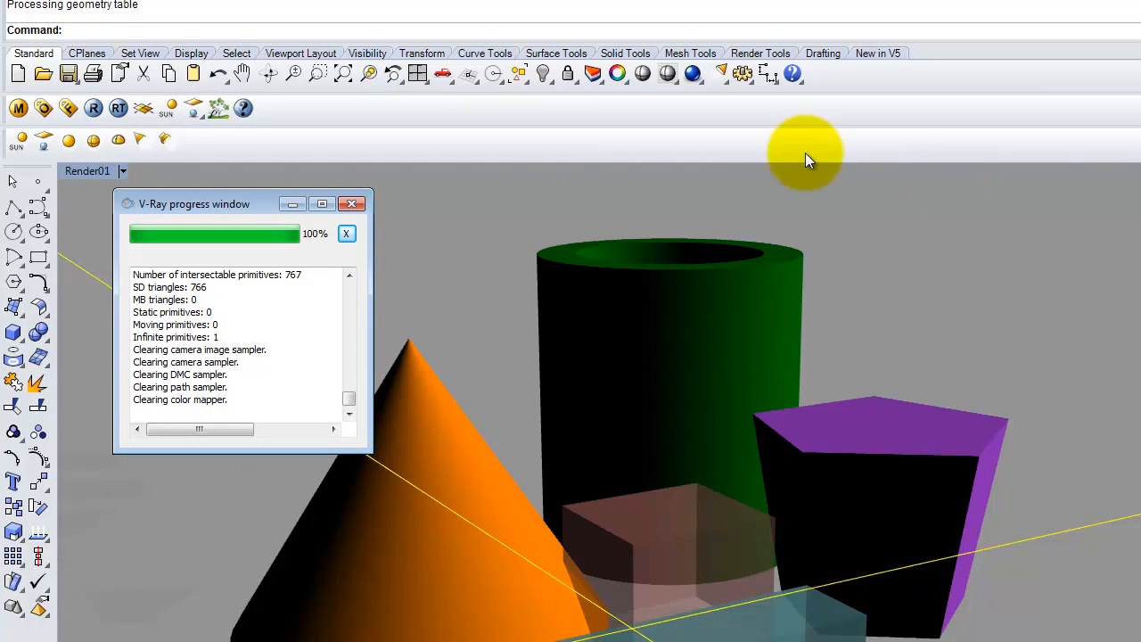
click(18, 111)
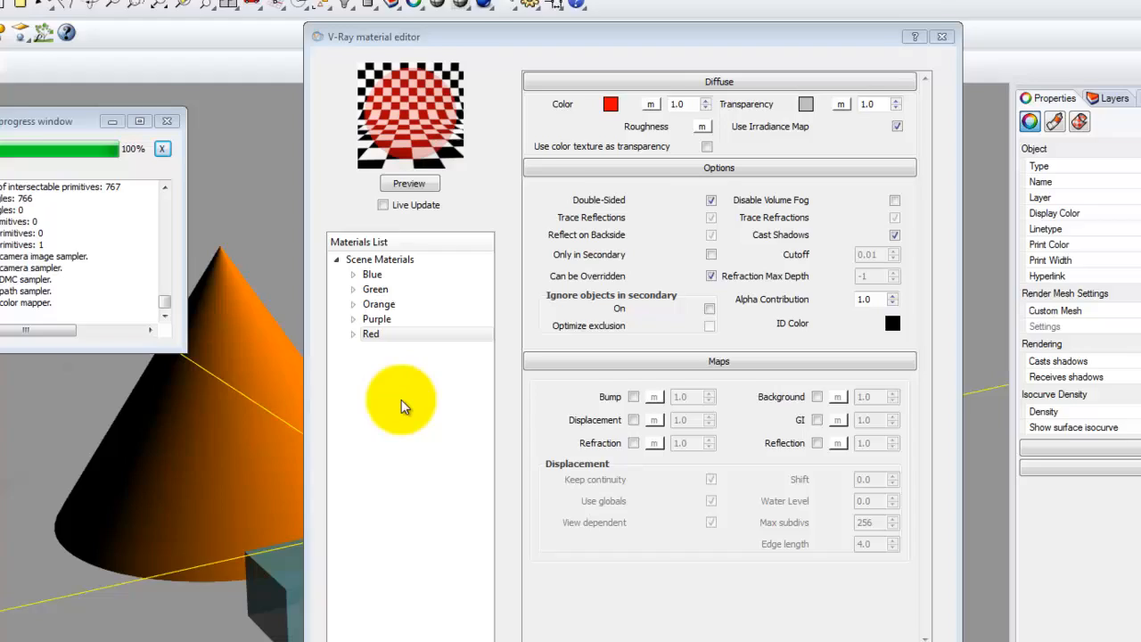
click(401, 400)
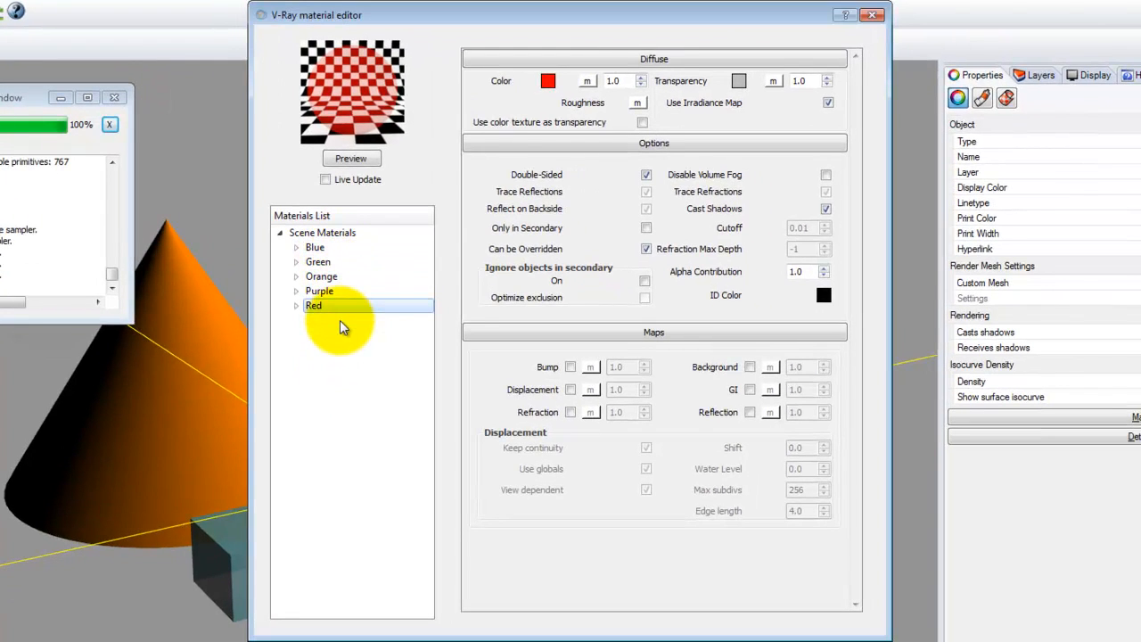
click(347, 357)
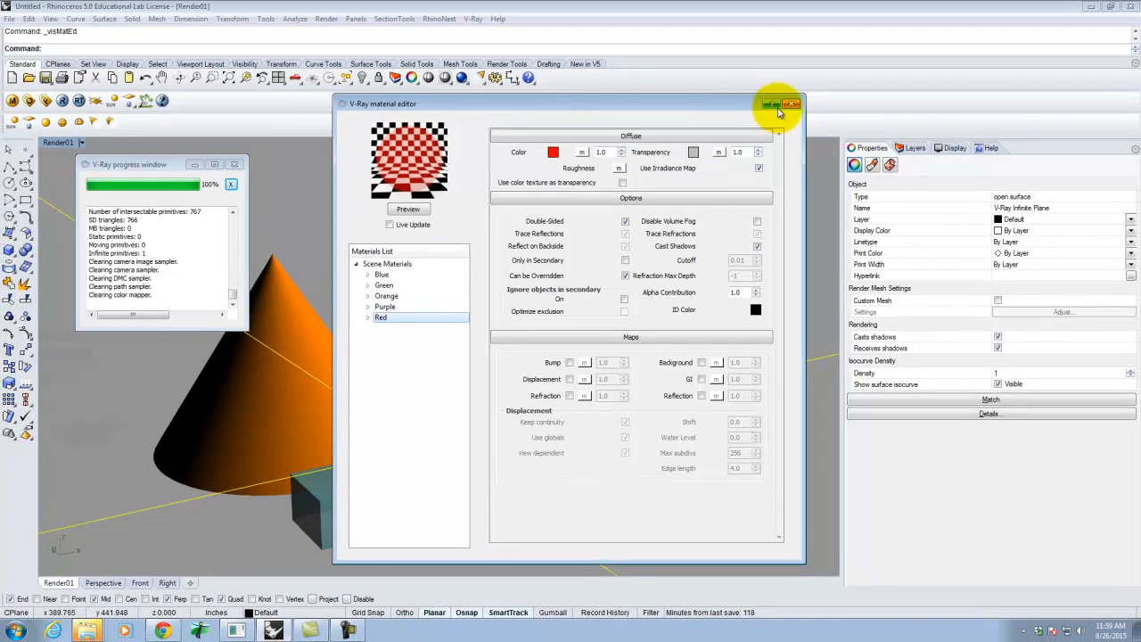
click(790, 105)
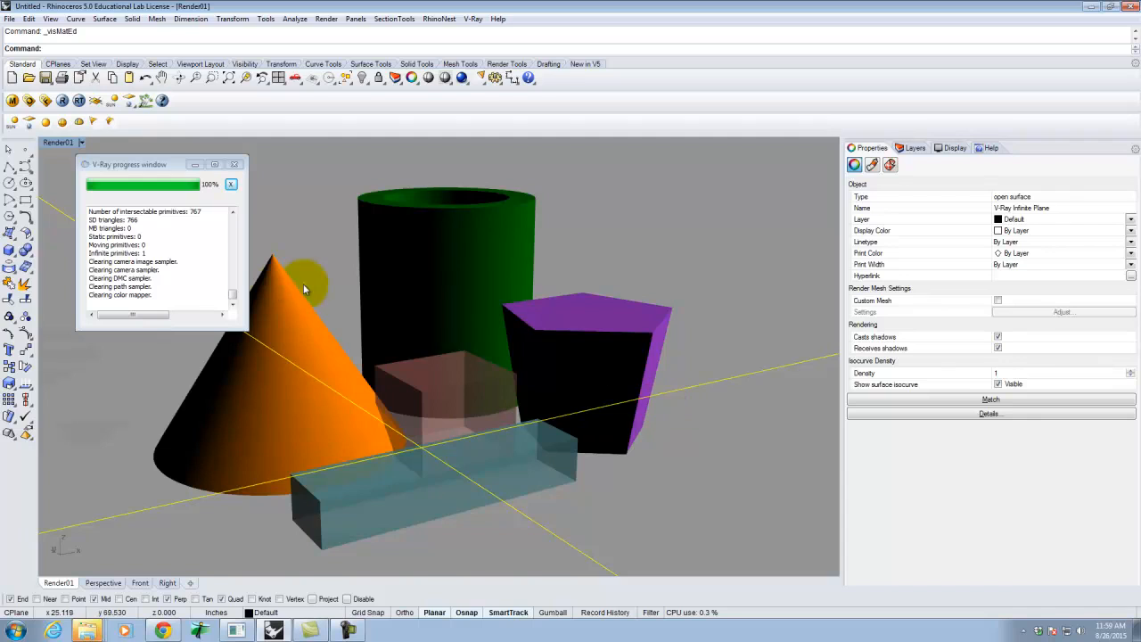
- Select the infinite ground plane and reopen the V-Ray material editor showing Blue
click(293, 336)
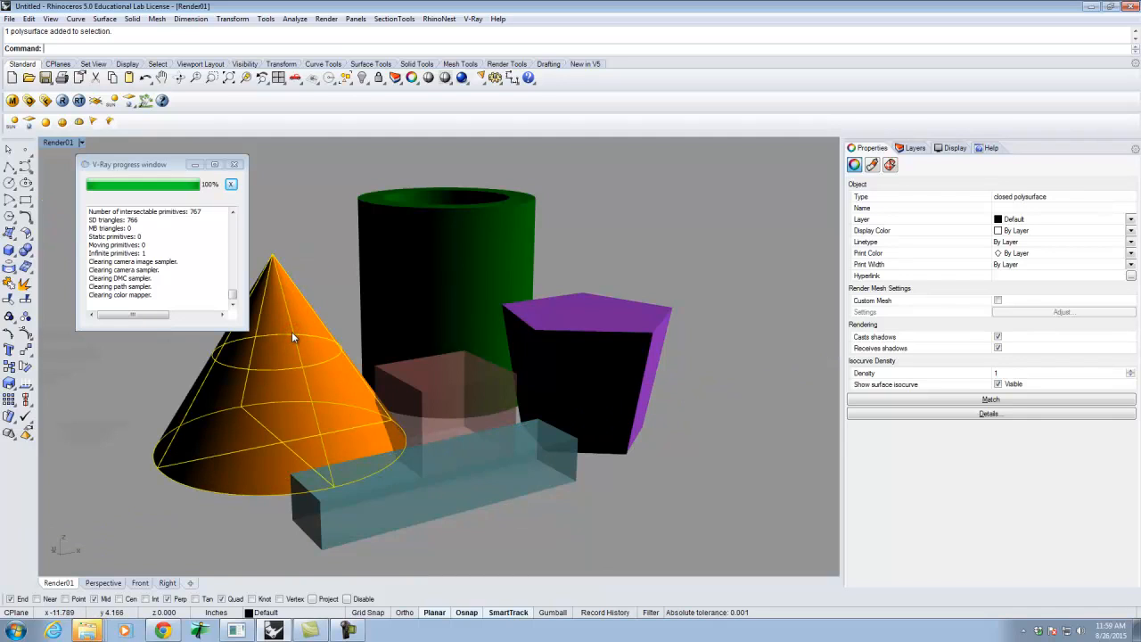
click(312, 209)
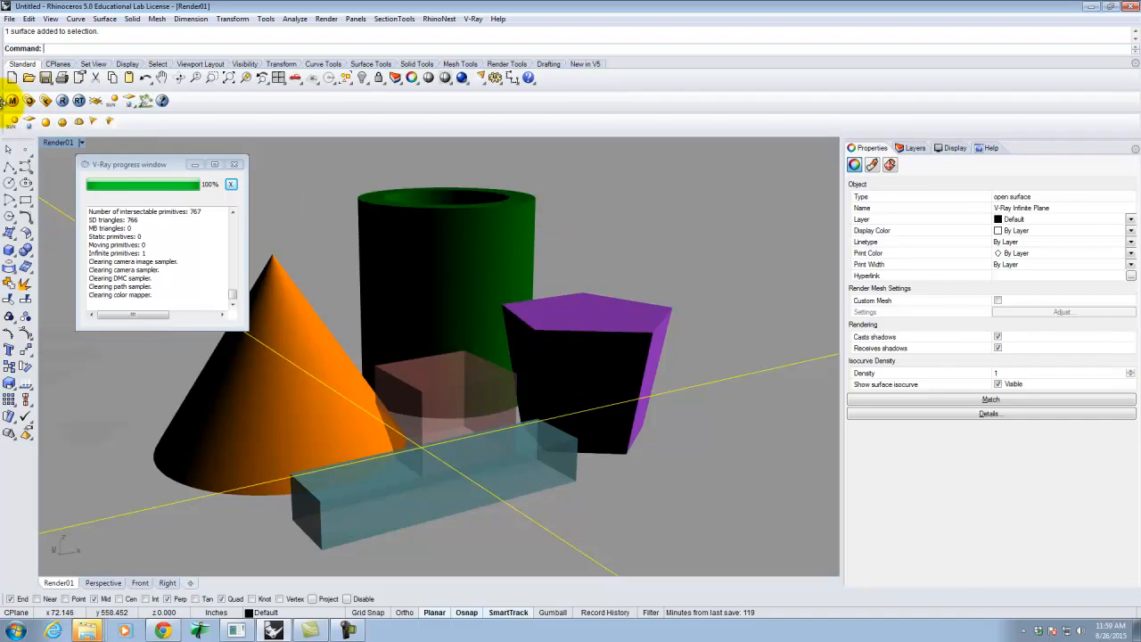
click(11, 101)
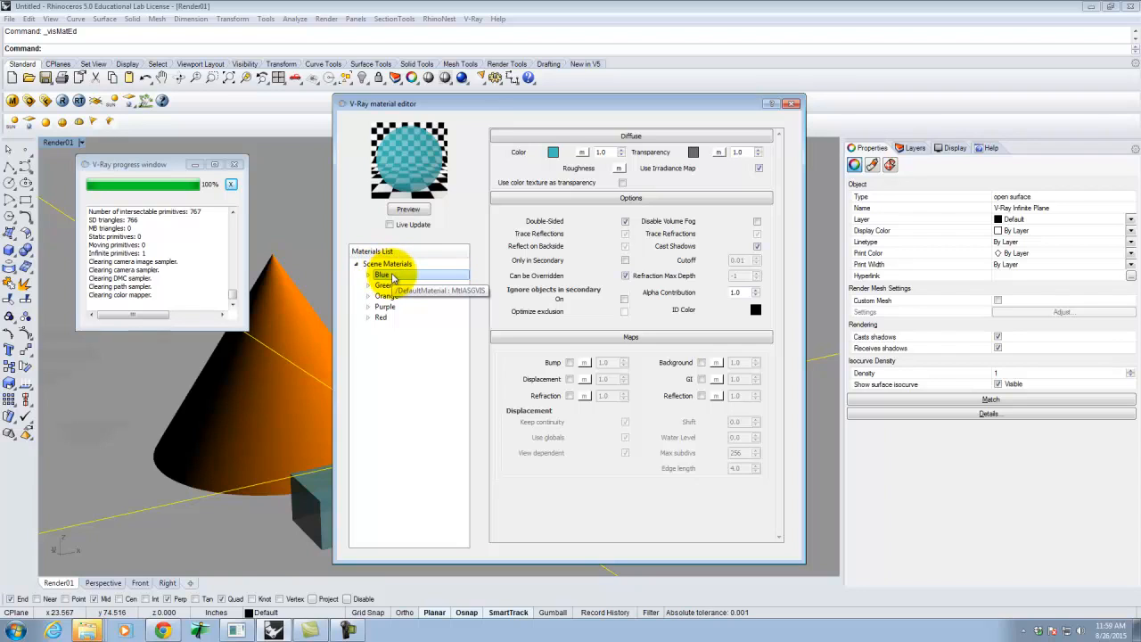
- Add a reflection layer to the Blue material, refresh its preview, and start a V-Ray render
right_click(393, 278)
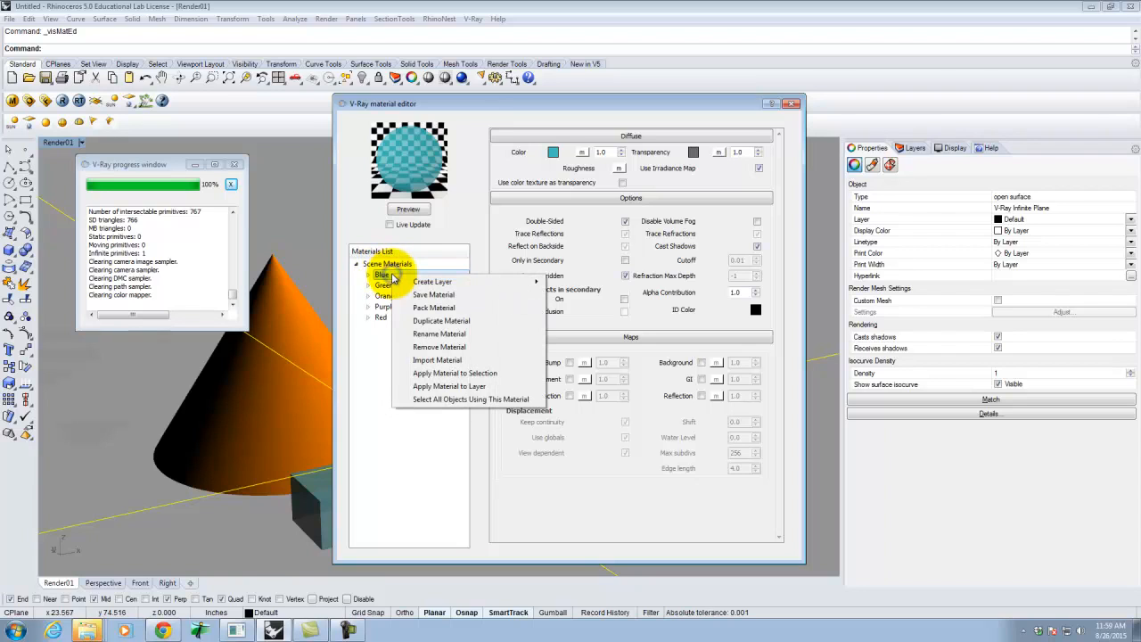
mouse_move(436, 285)
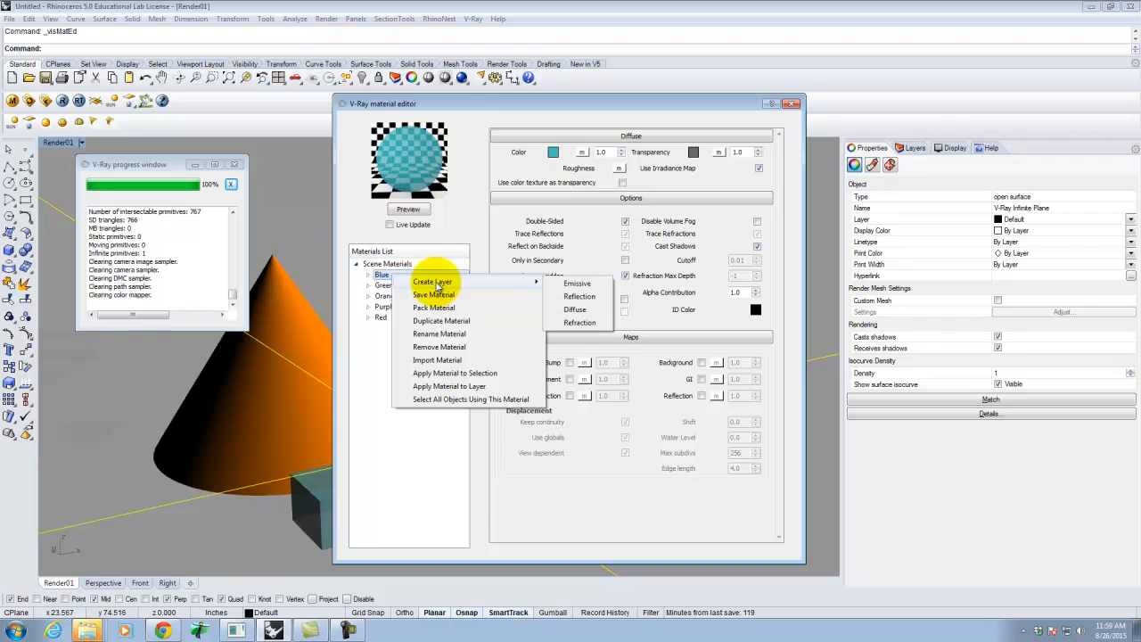
click(581, 297)
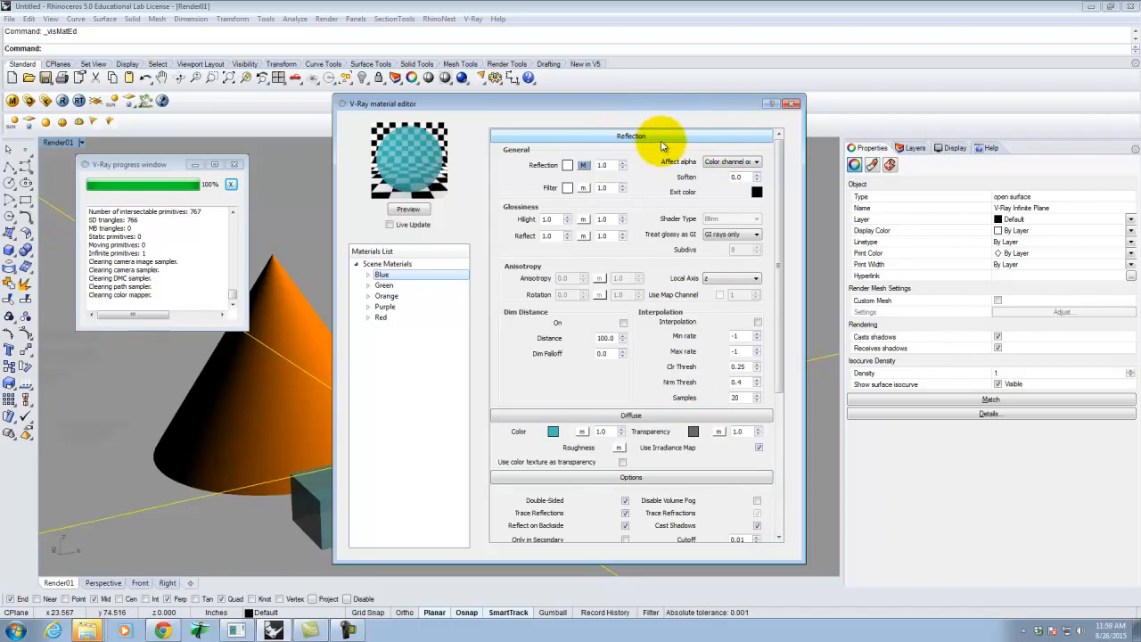
click(625, 136)
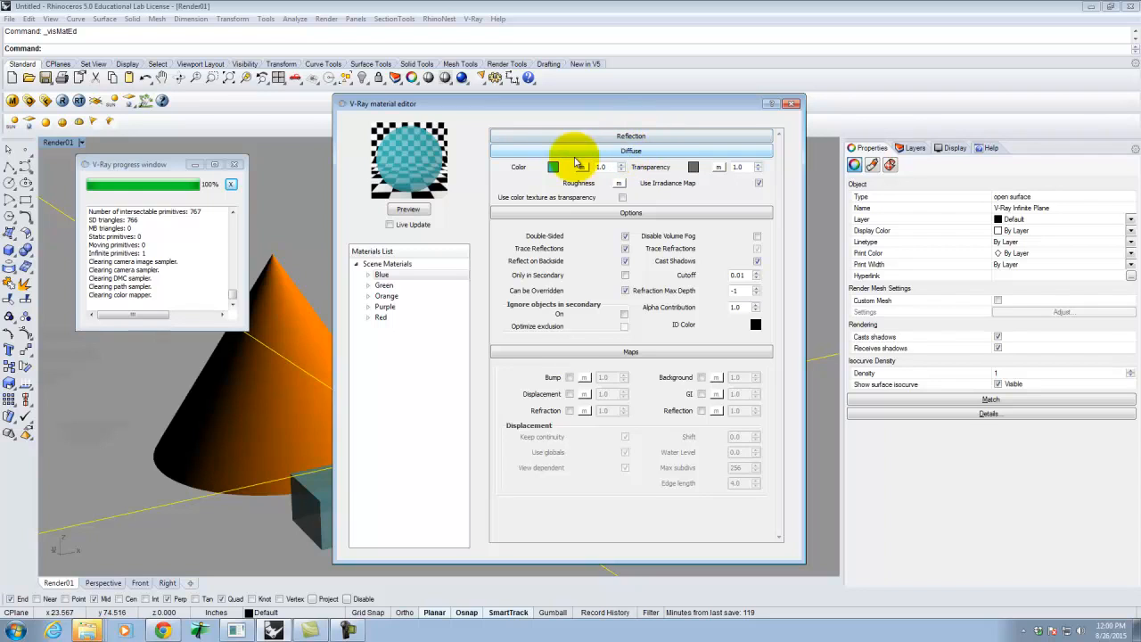
click(654, 137)
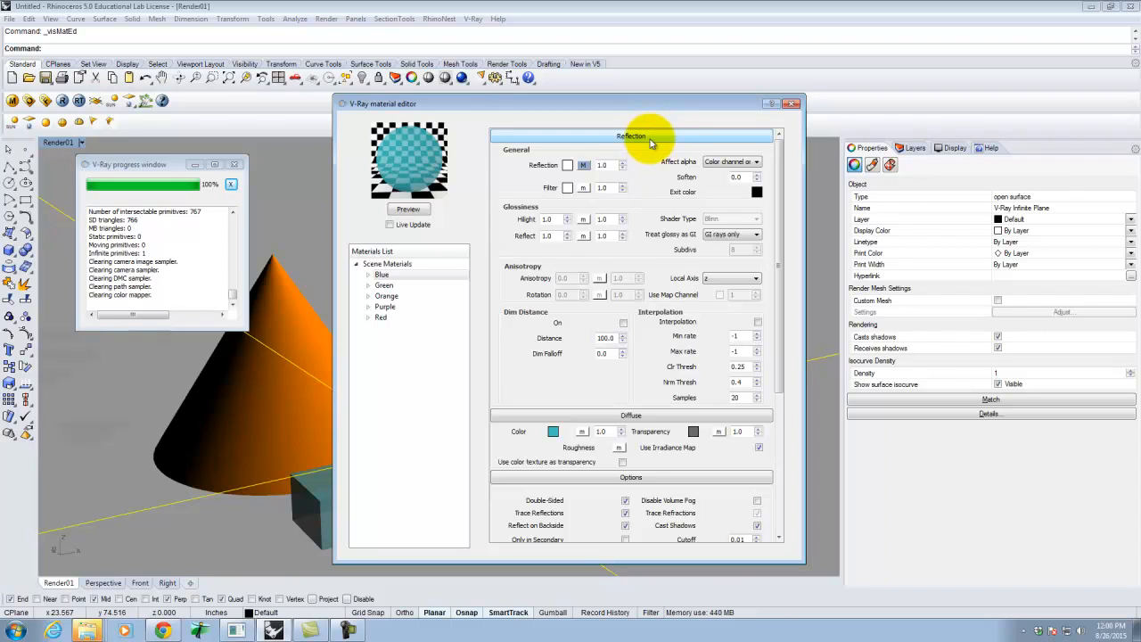
click(402, 209)
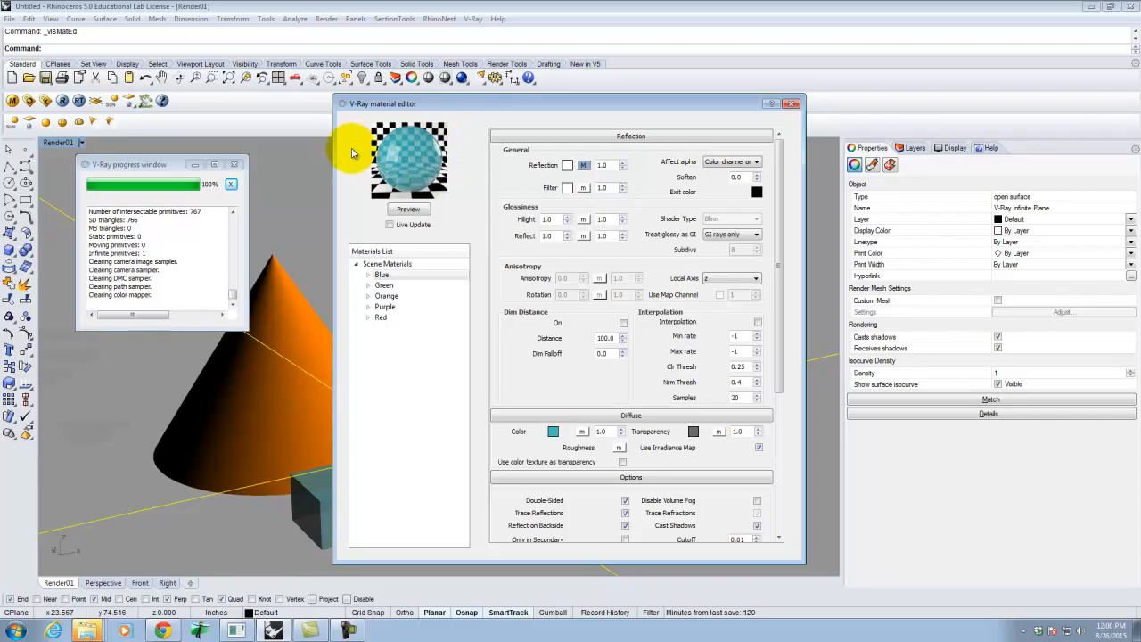
click(287, 7)
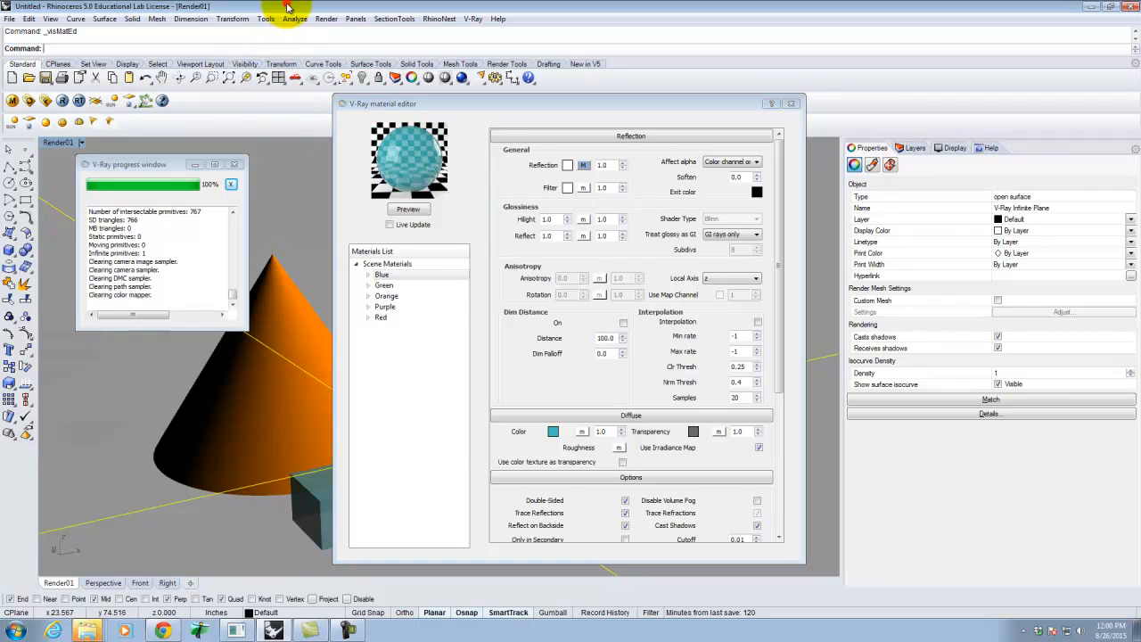
click(62, 101)
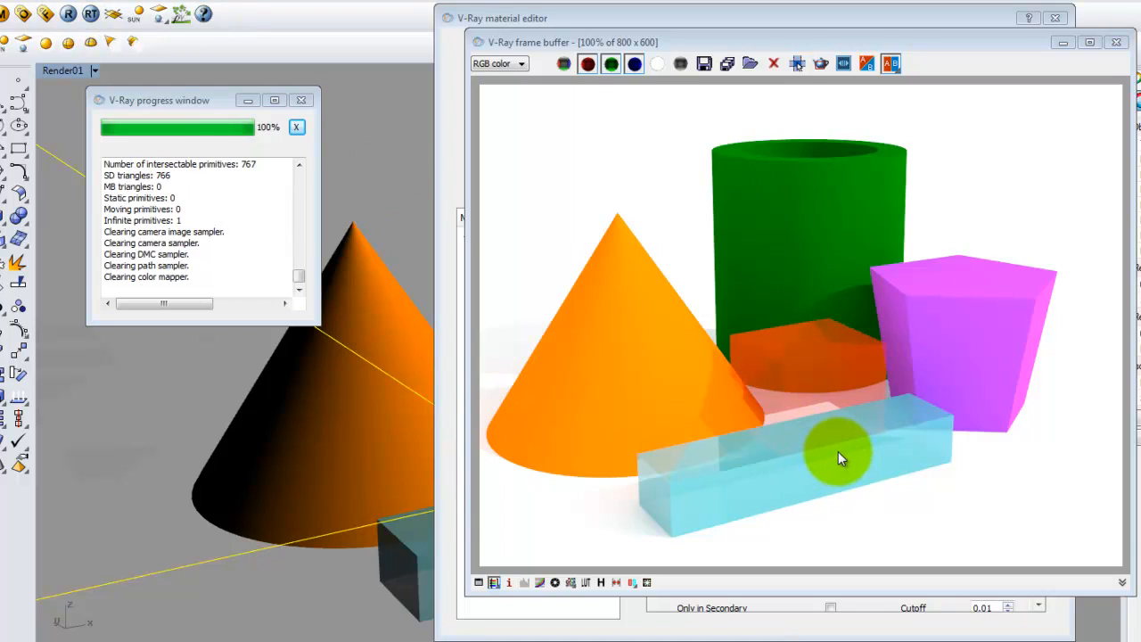
- Bring the V-Ray material editor in front of the finished 800 x 600 render
click(664, 17)
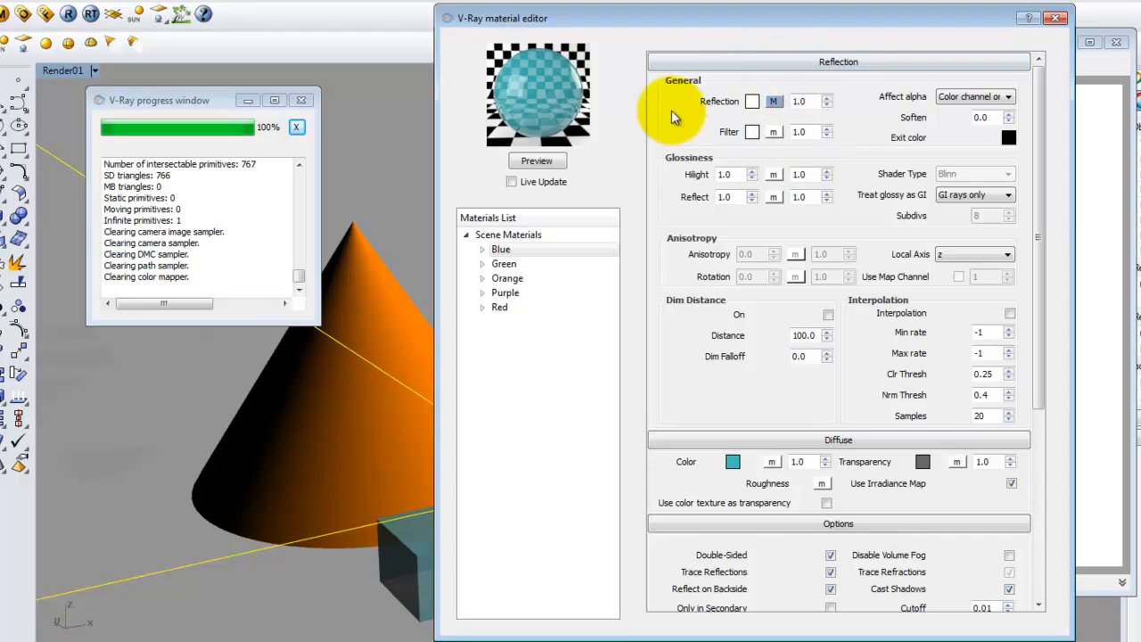
- Turn on multiplier as exponent in the Blue material's Fresnel reflection map, keeping IOR 1.55
click(776, 102)
drag(617, 205, 611, 159)
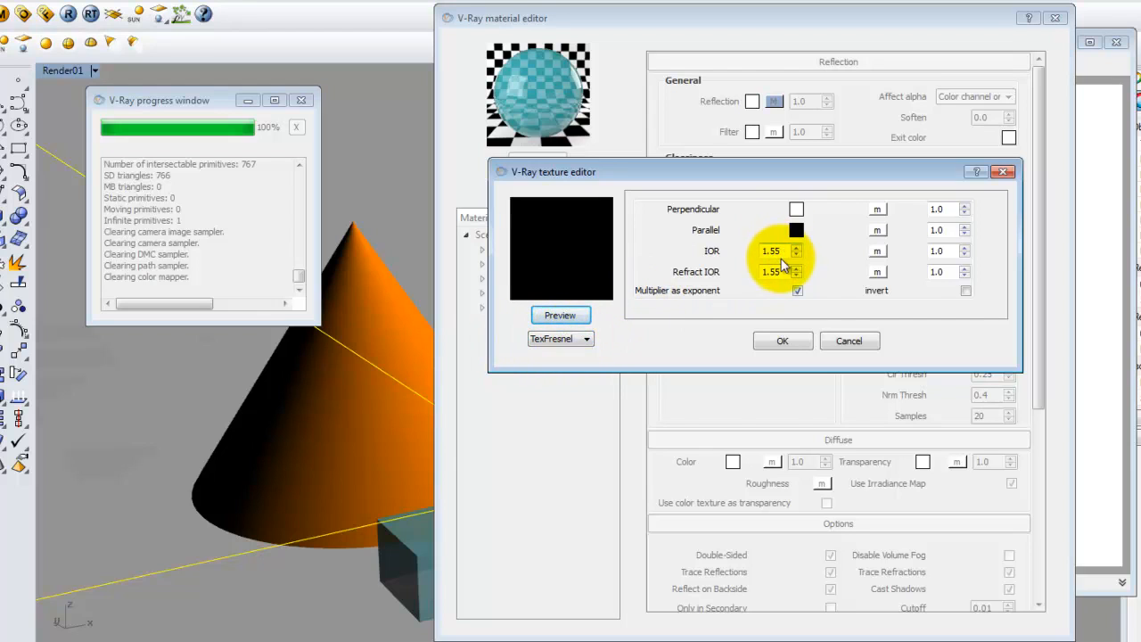
click(797, 290)
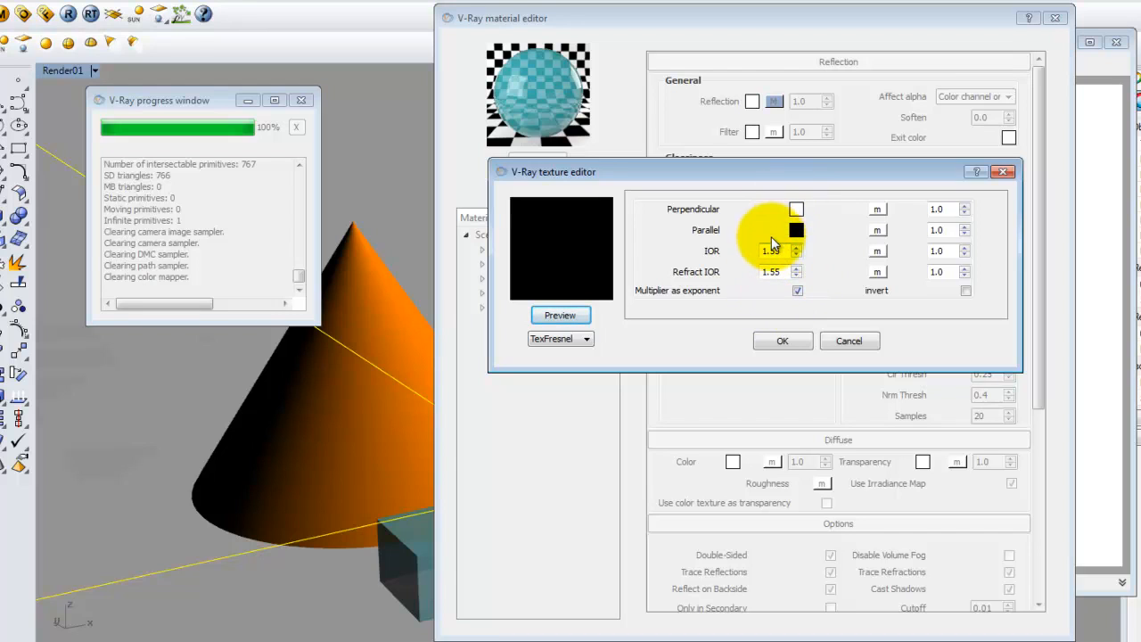
click(774, 264)
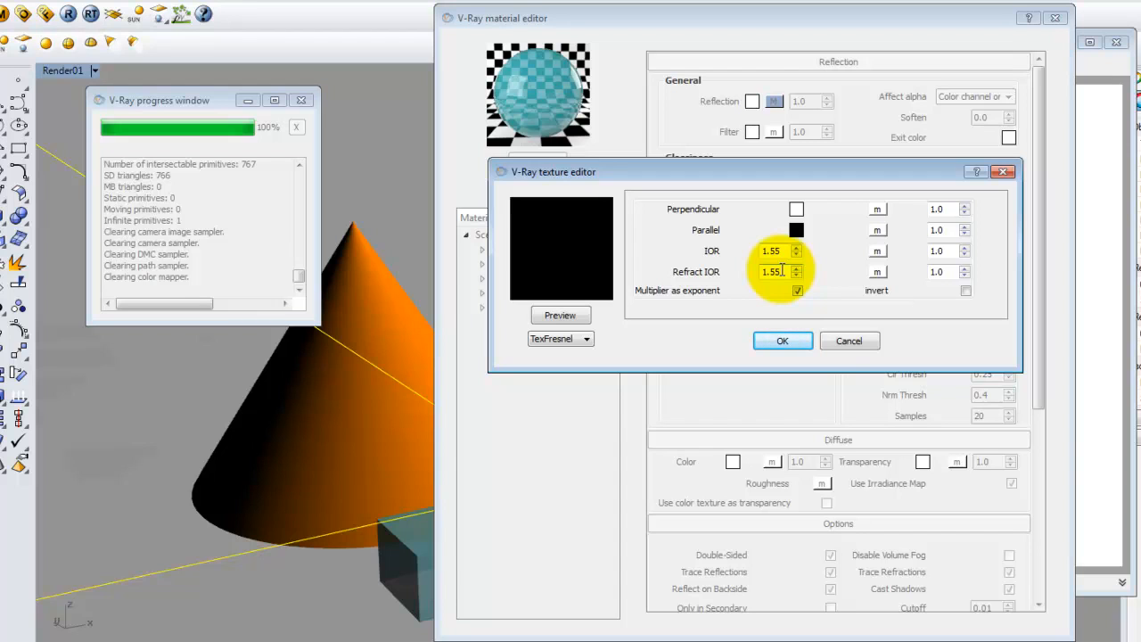
click(799, 342)
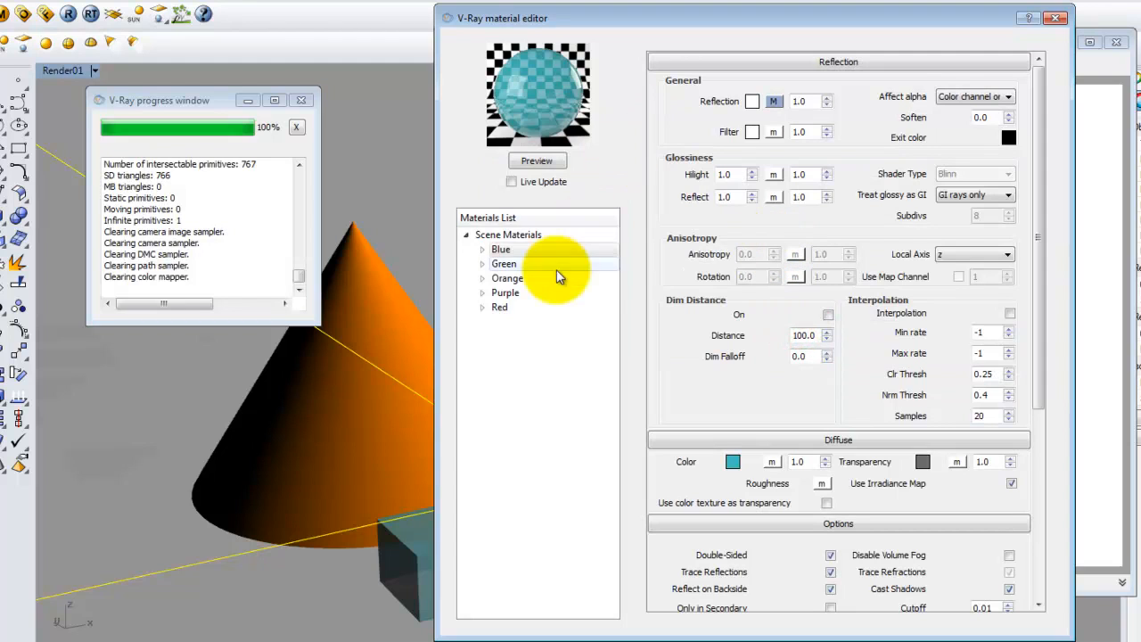
- Add a reflection layer to the Green material and refresh its preview
click(524, 266)
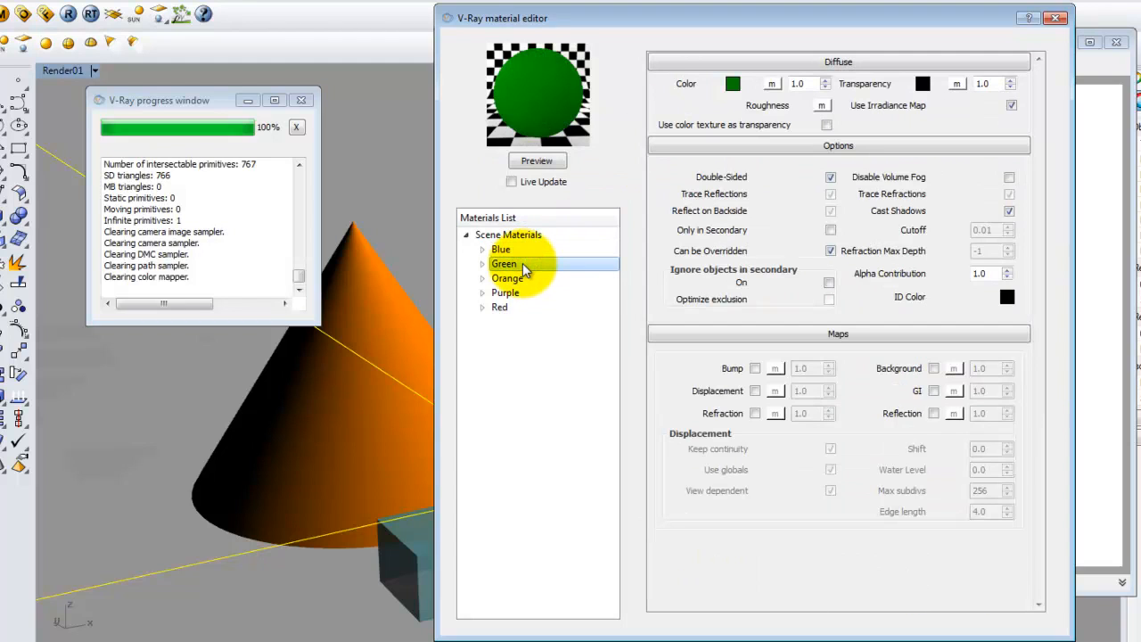
right_click(522, 268)
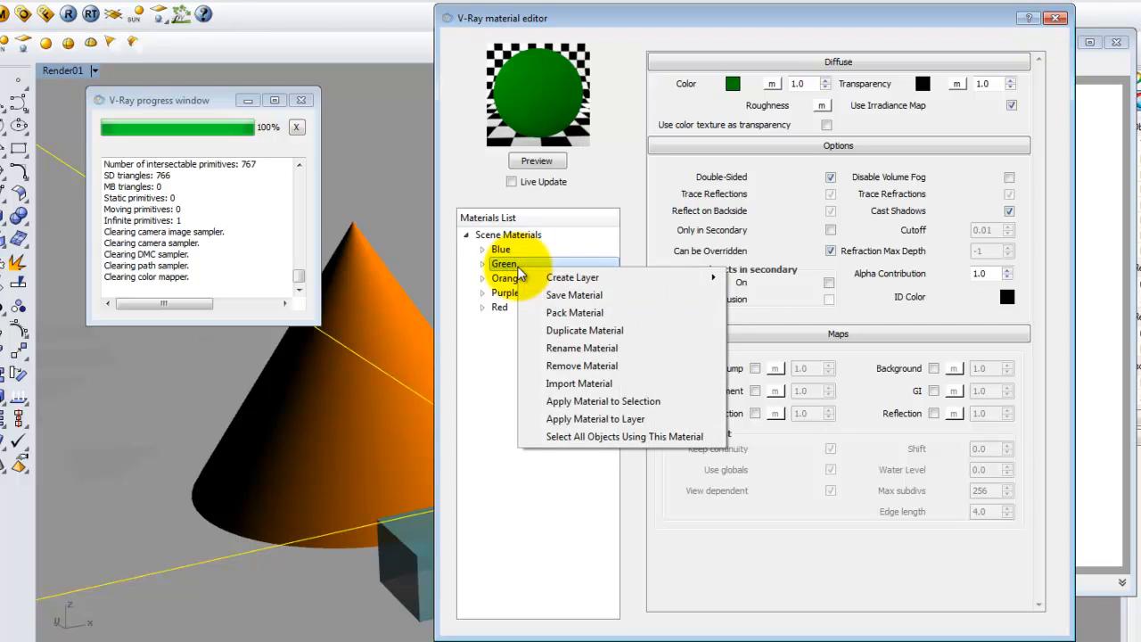
mouse_move(675, 279)
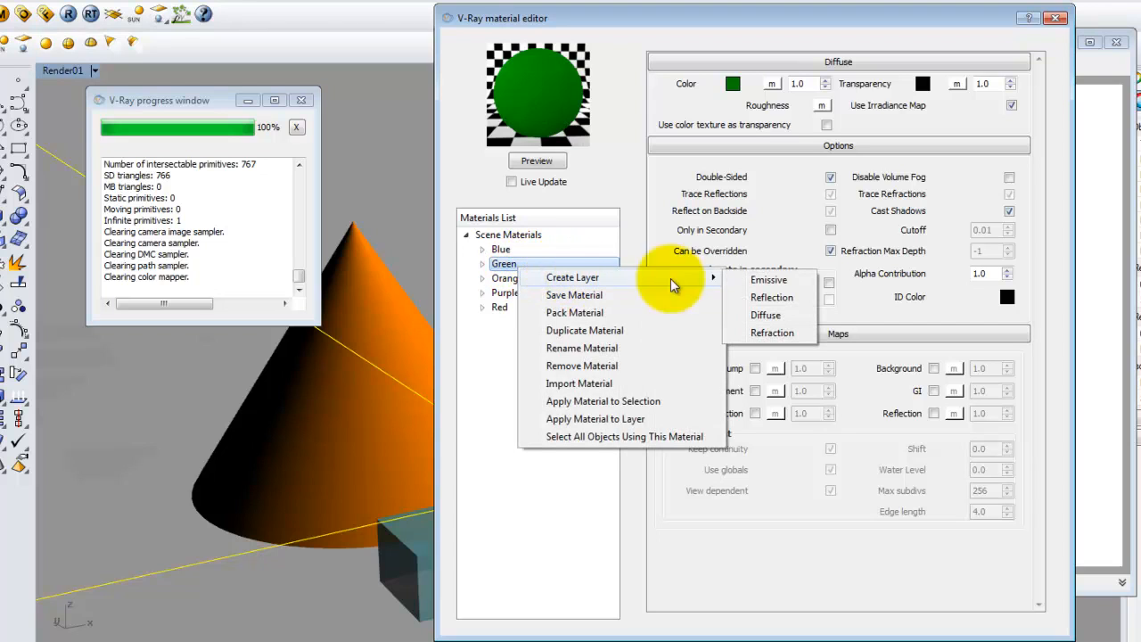
click(793, 299)
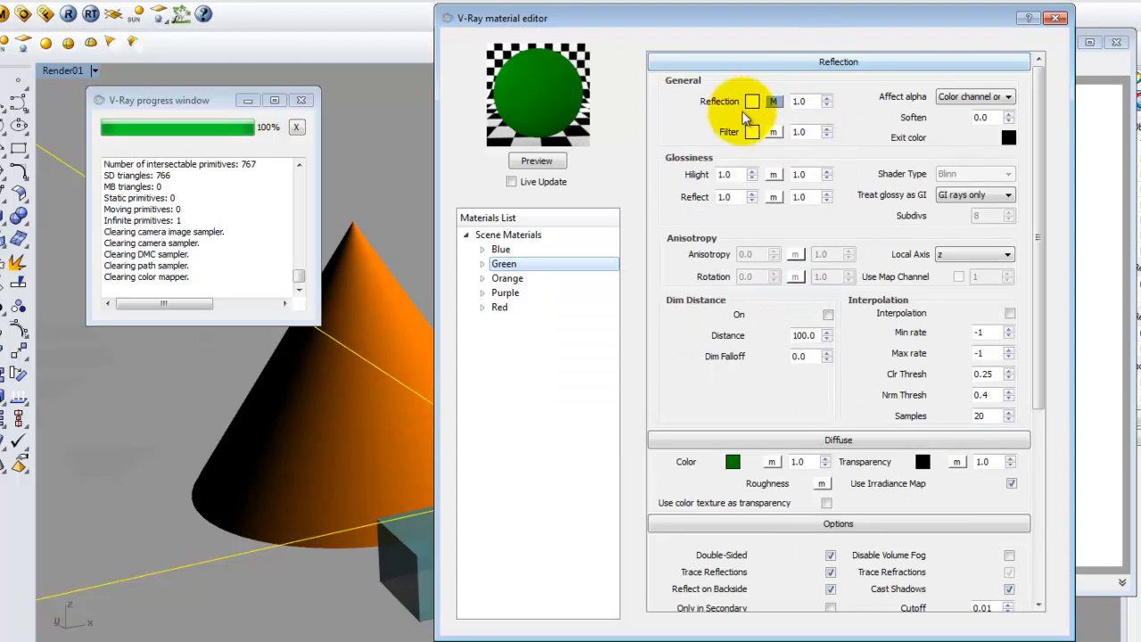
click(542, 162)
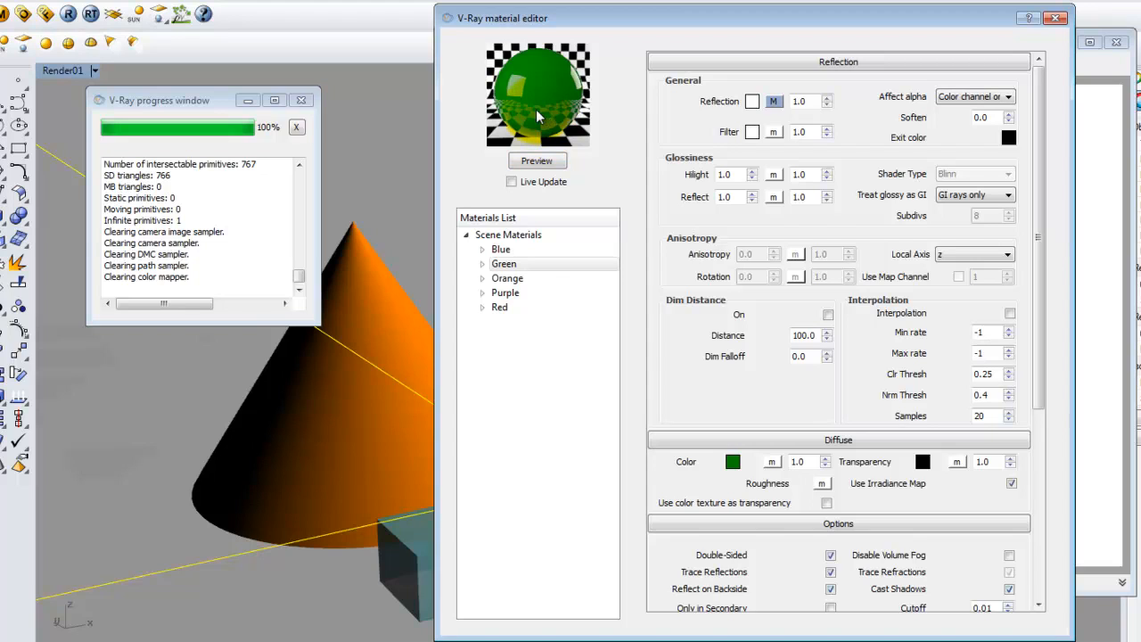
- Add a reflection layer to the Purple material and refresh its preview
click(502, 280)
click(504, 294)
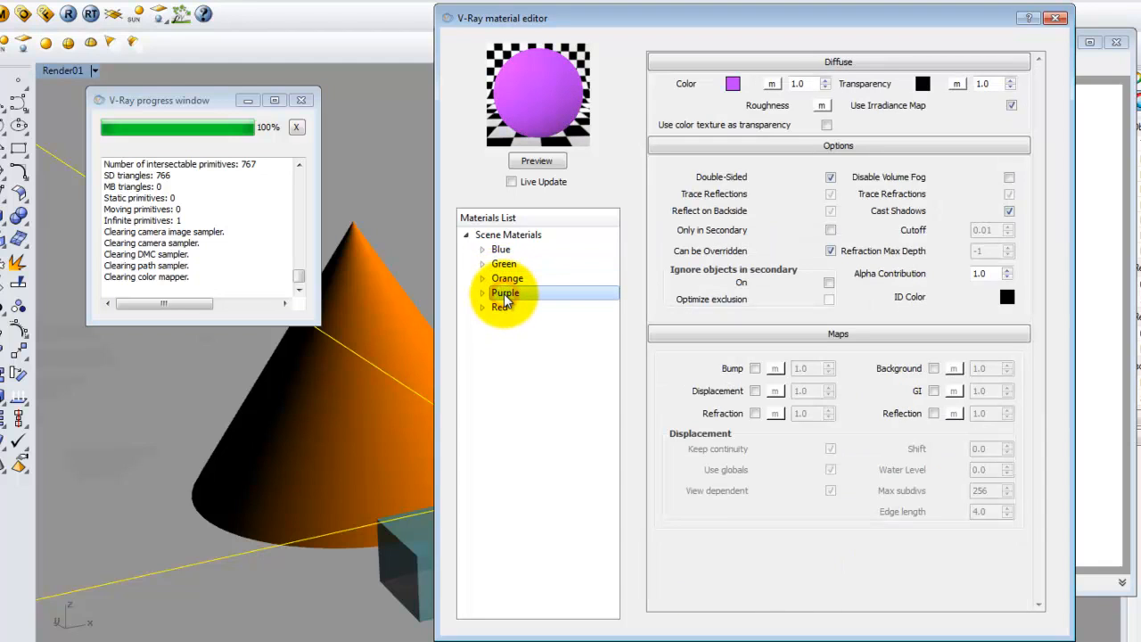
right_click(505, 299)
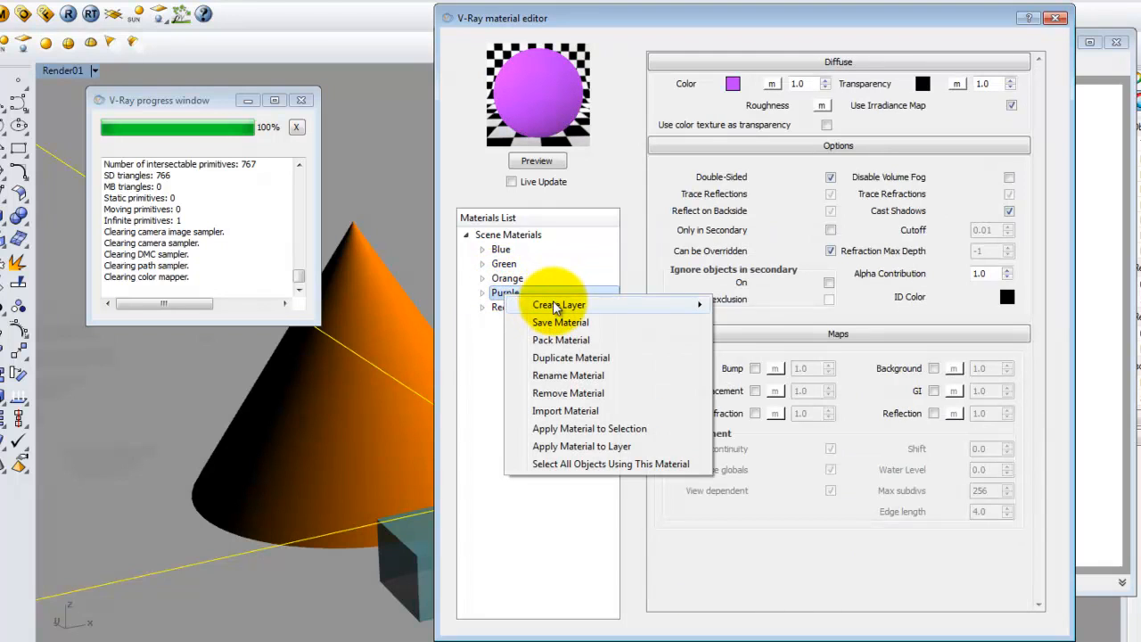
mouse_move(535, 306)
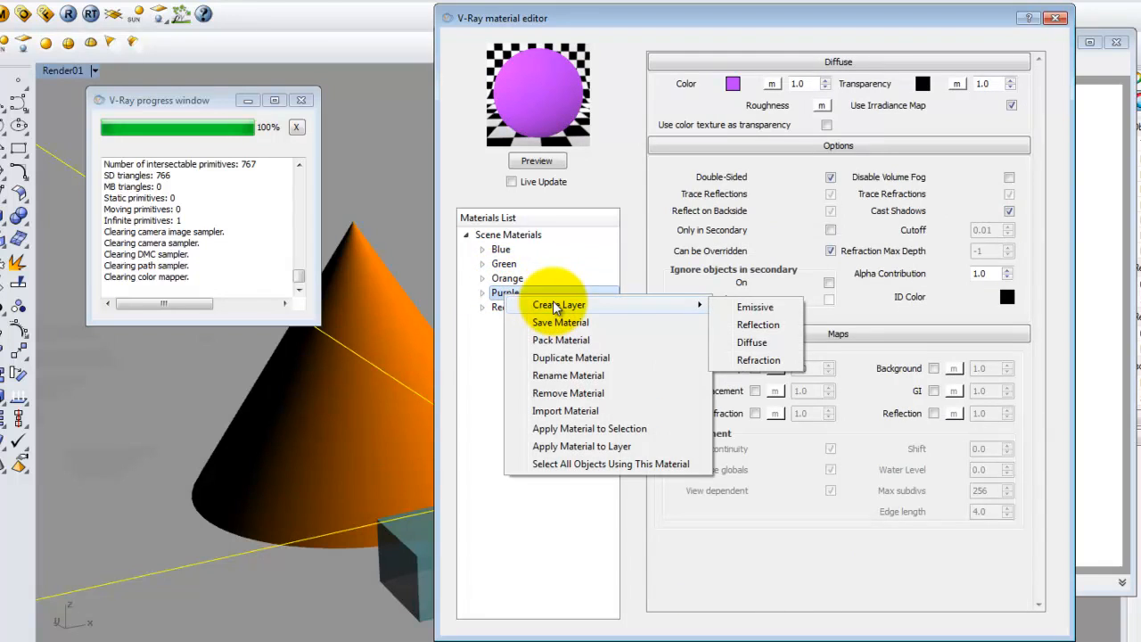
click(784, 330)
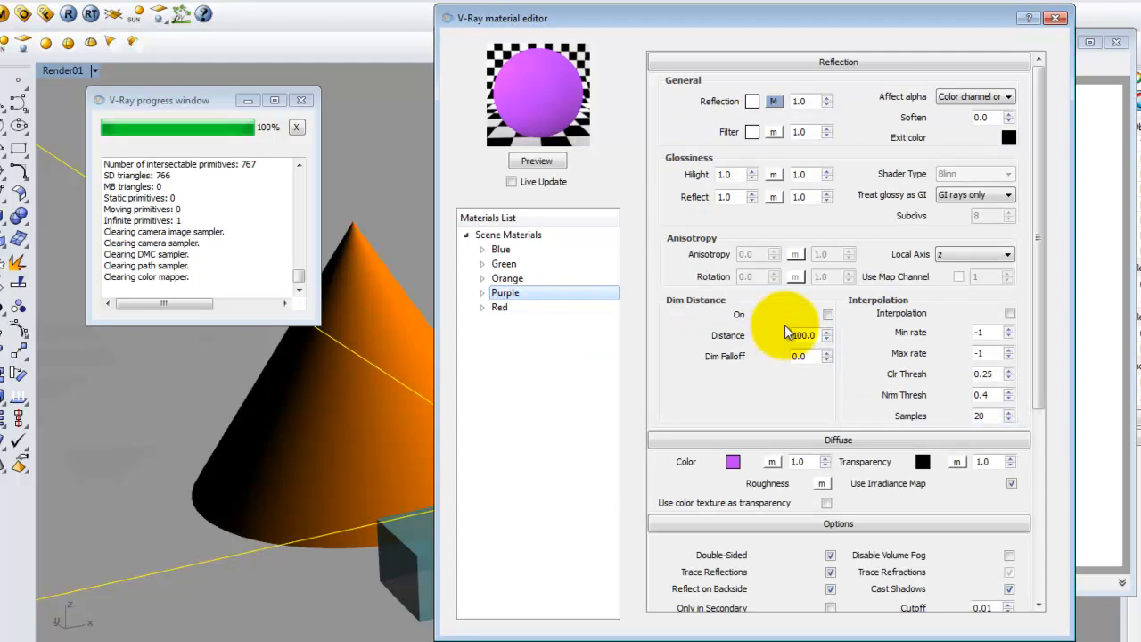
click(542, 161)
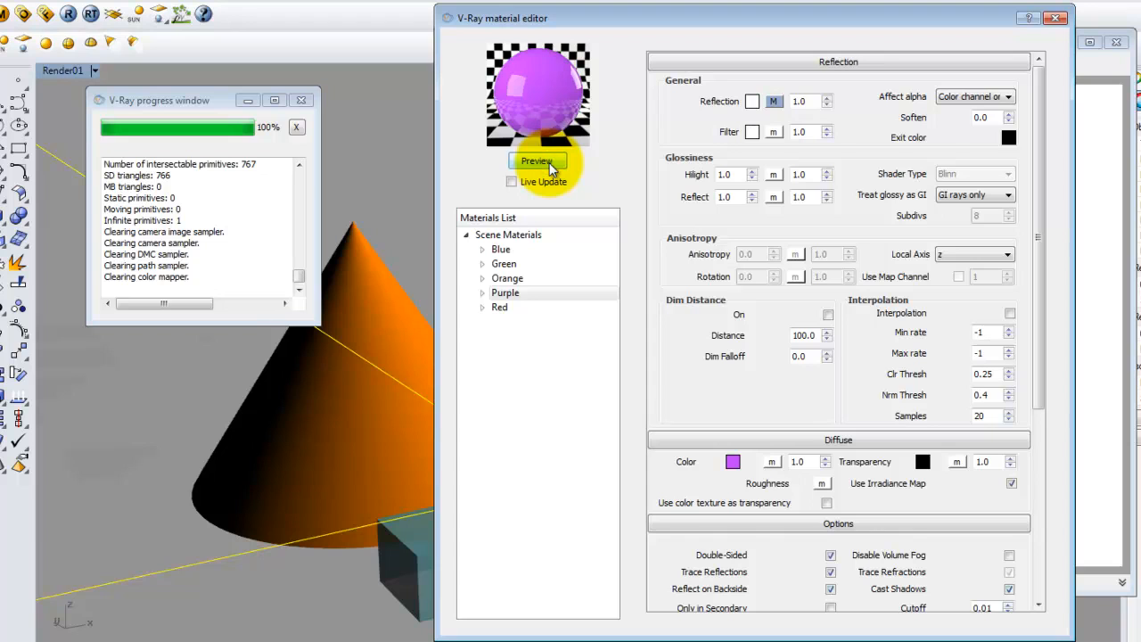
- Add a reflection layer to the Red material, refresh its preview, and close the editor
click(499, 307)
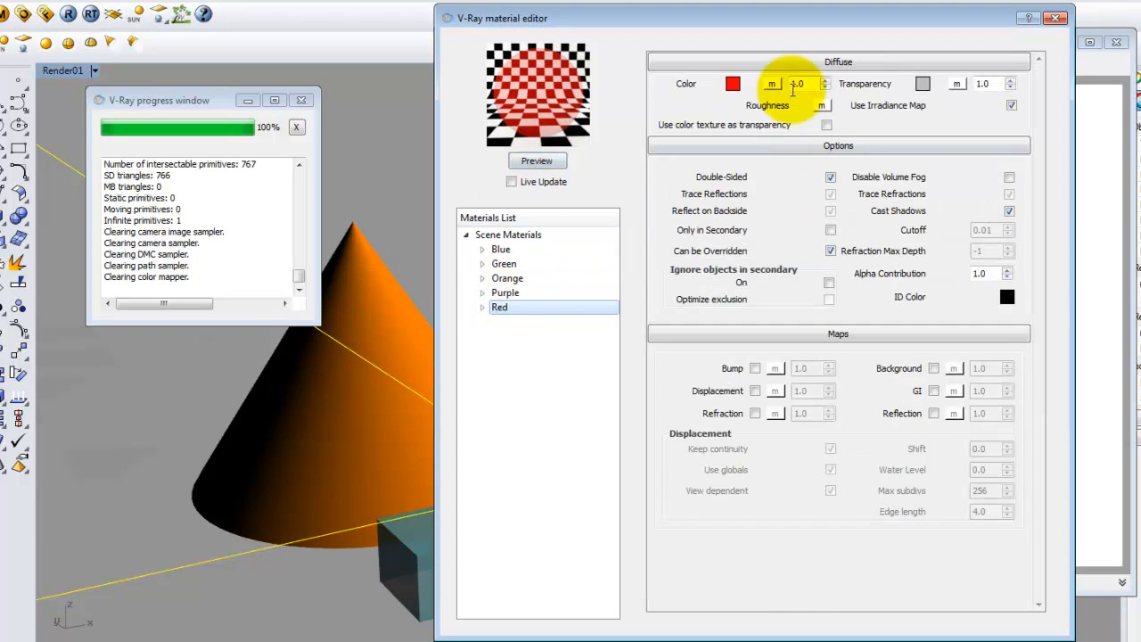
right_click(517, 307)
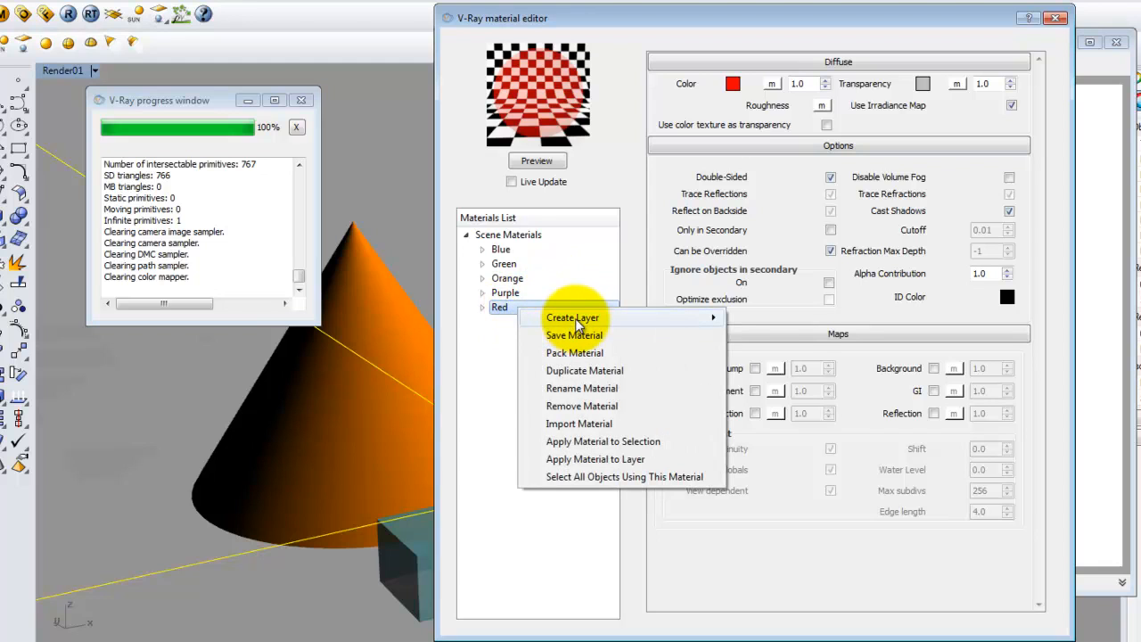
mouse_move(573, 317)
click(784, 339)
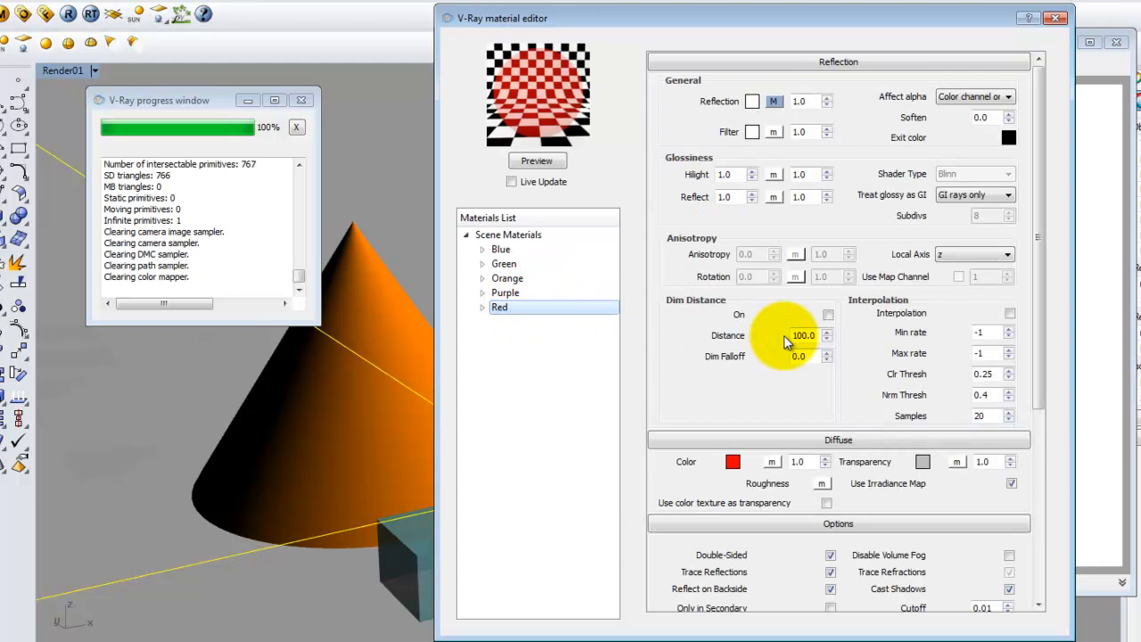
click(536, 164)
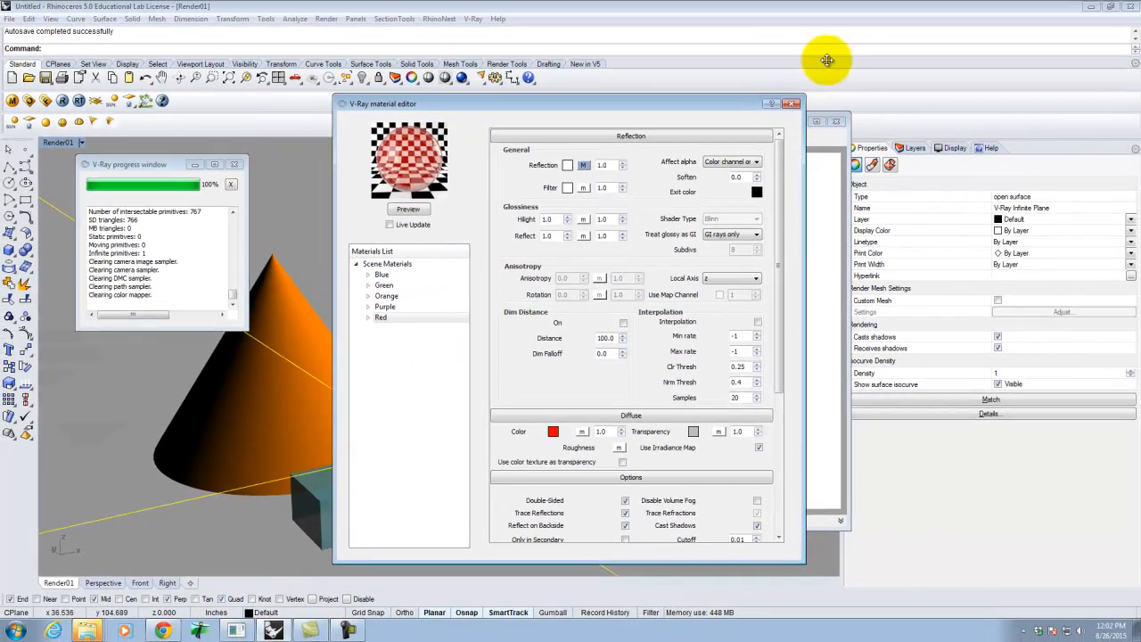
click(791, 104)
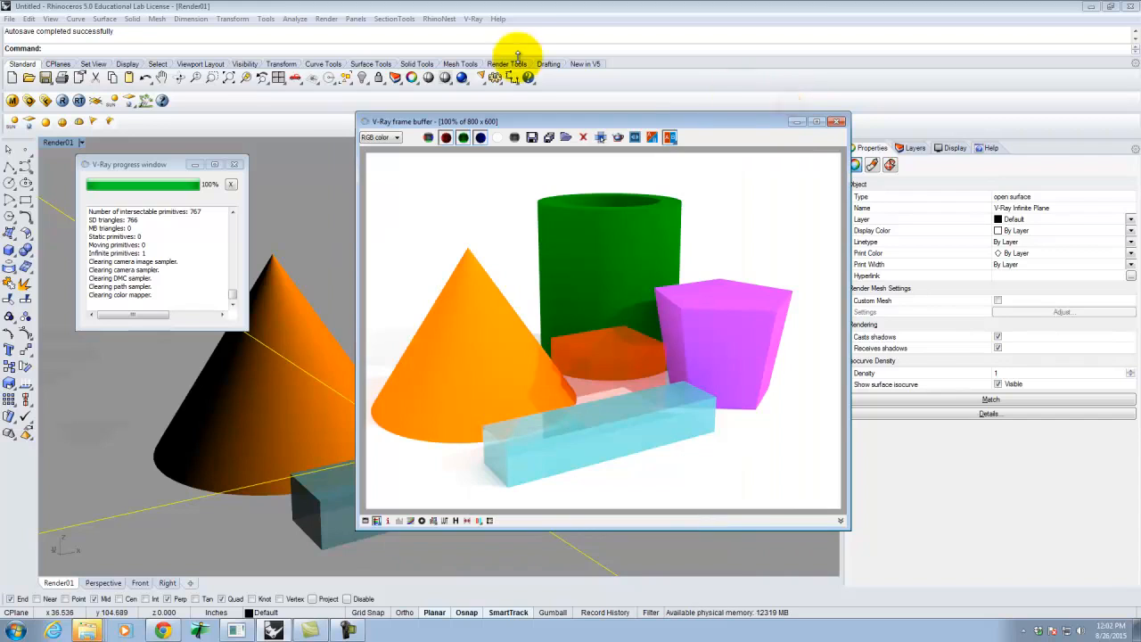
- Re-render the scene with V-Ray to show the new glossy reflections
click(62, 101)
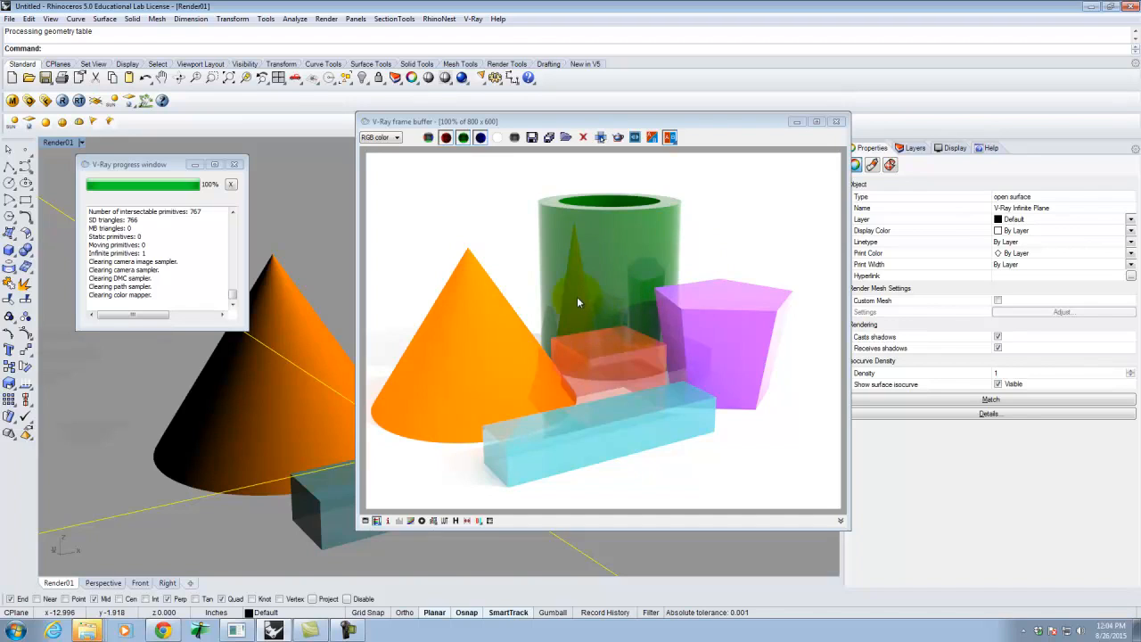
- Save the V-Ray render as Ex204-3.jpg, then minimize the frame buffer
click(671, 358)
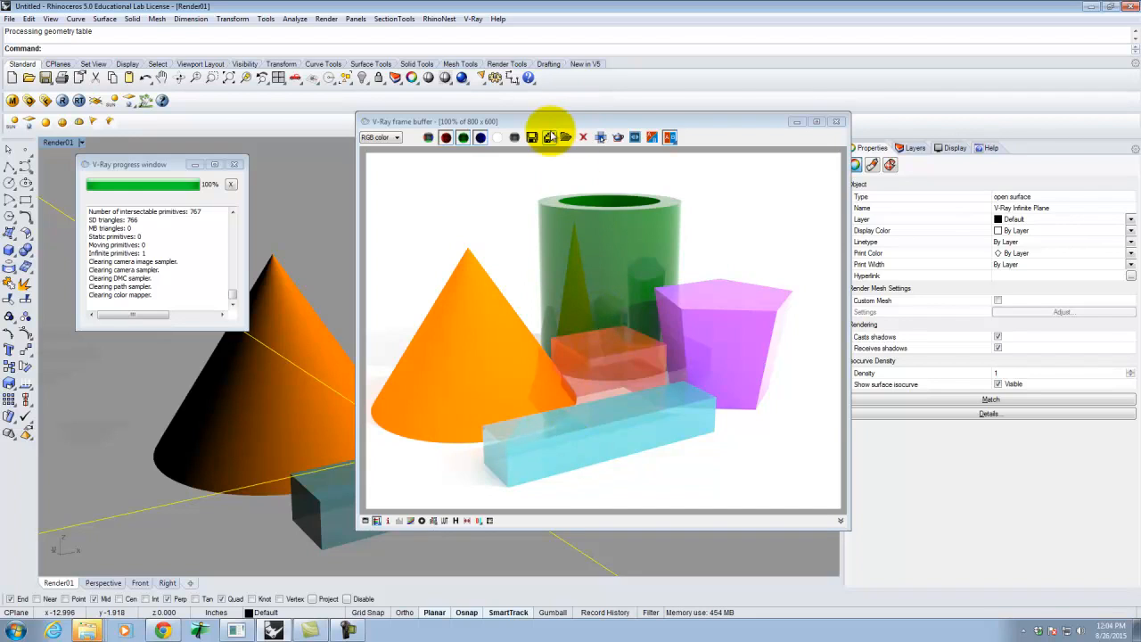
click(535, 136)
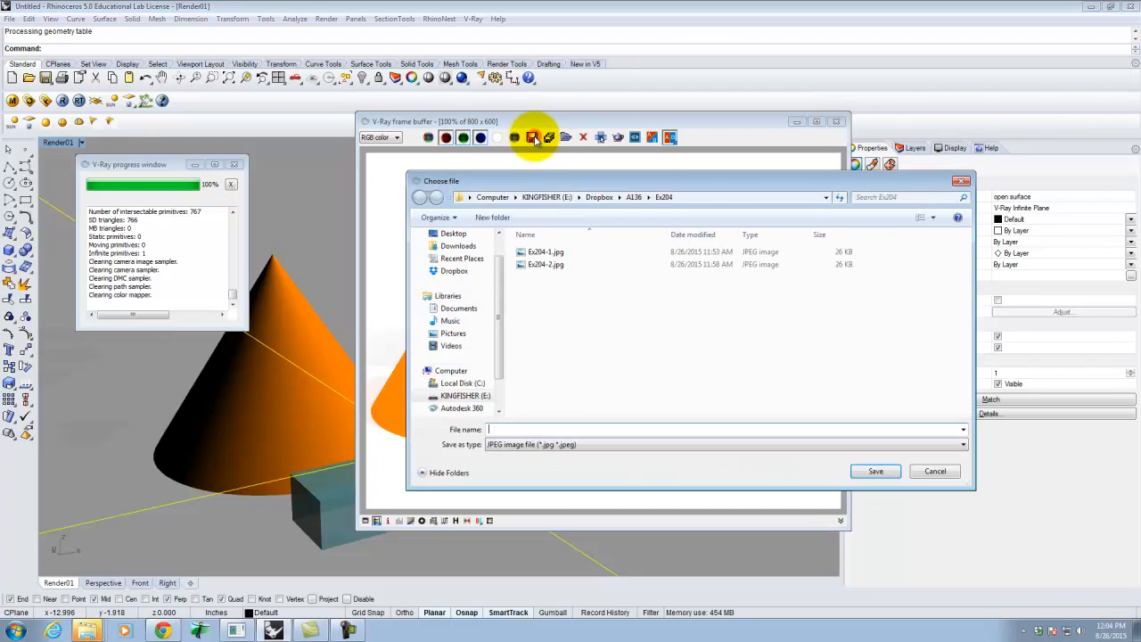
click(541, 265)
click(510, 429)
click(512, 428)
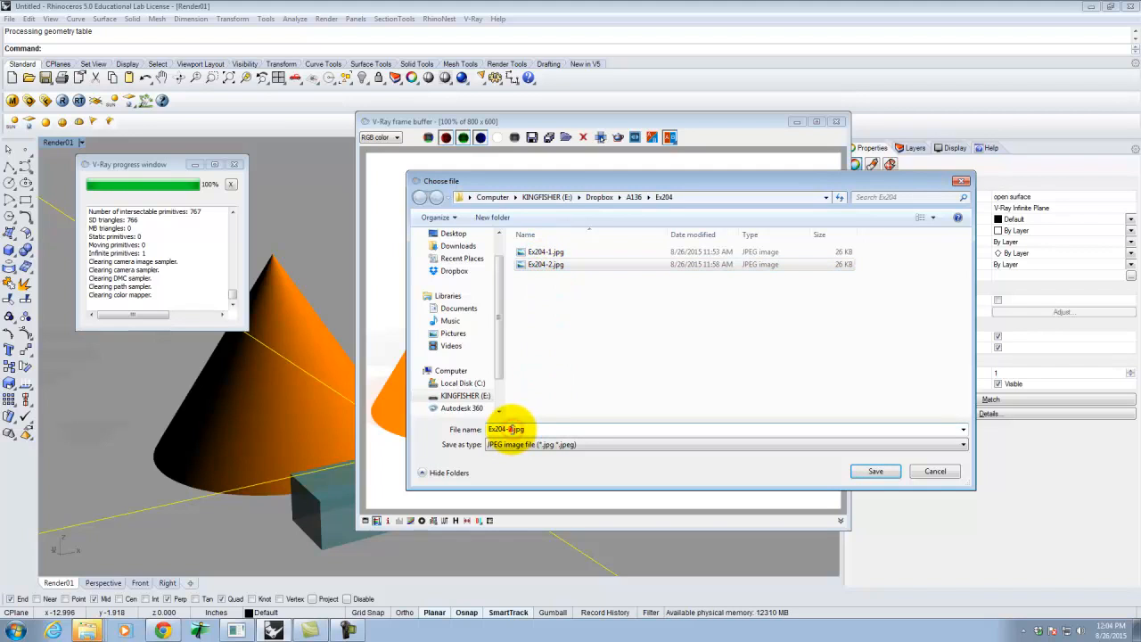
key(BackSpace)
text(3)
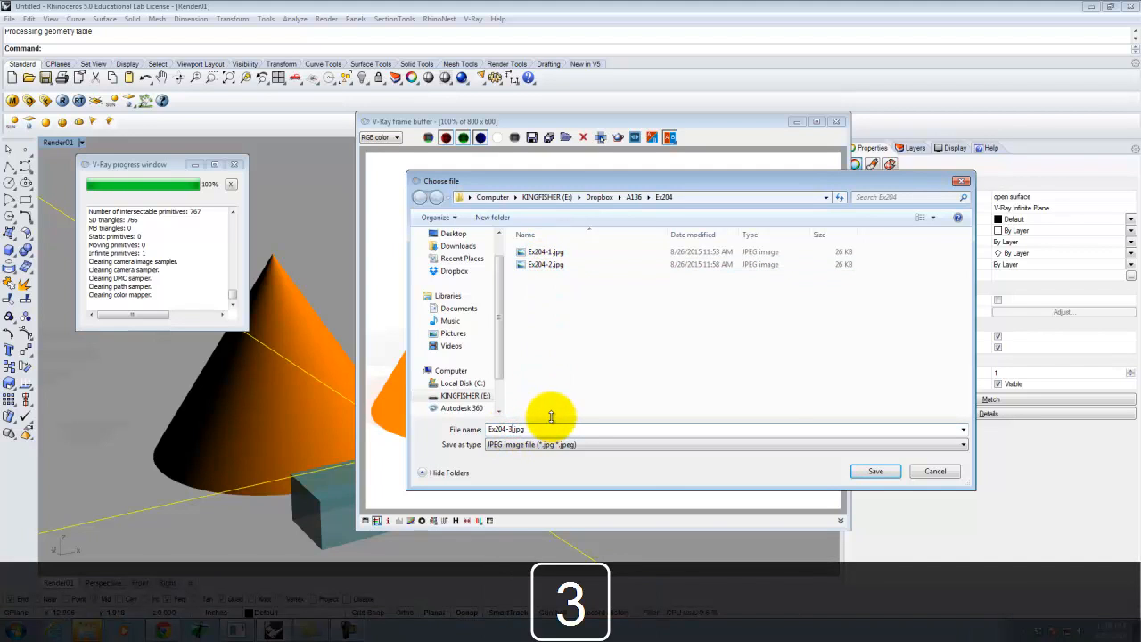
click(876, 472)
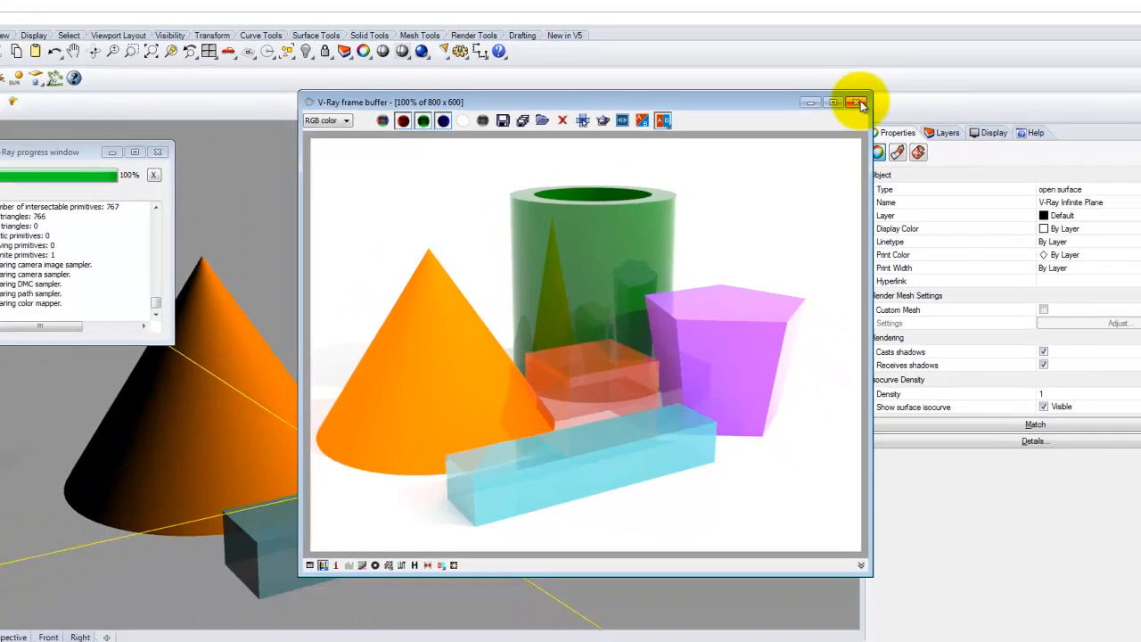
click(840, 61)
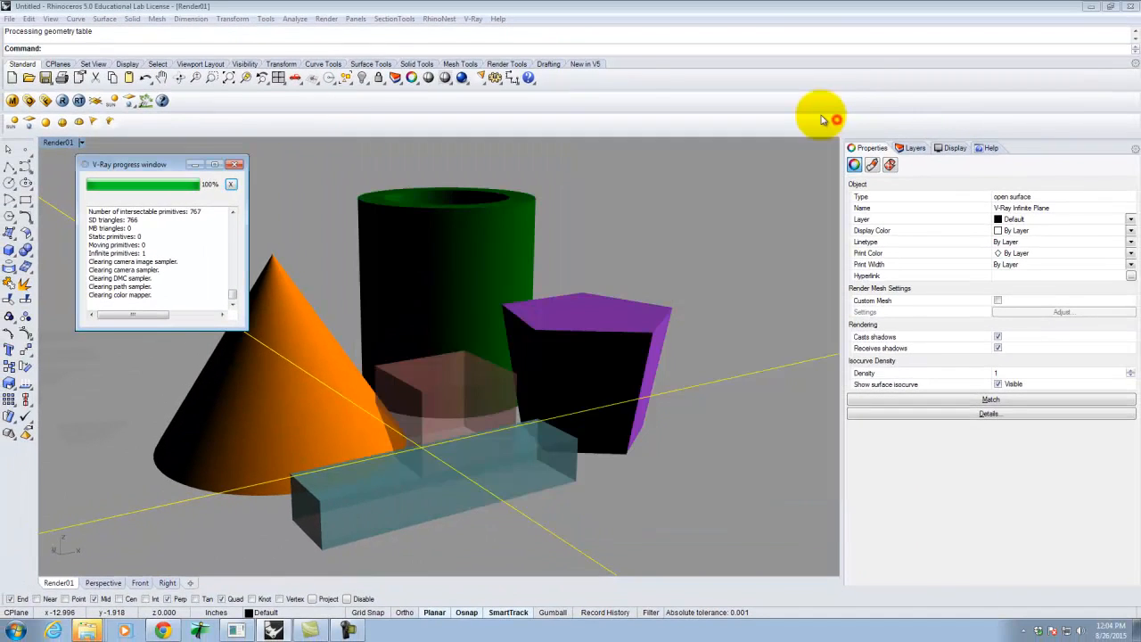
- Reopen the material editor and set the Blue material's Fresnel reflection IOR to 6, refreshing its preview
click(12, 100)
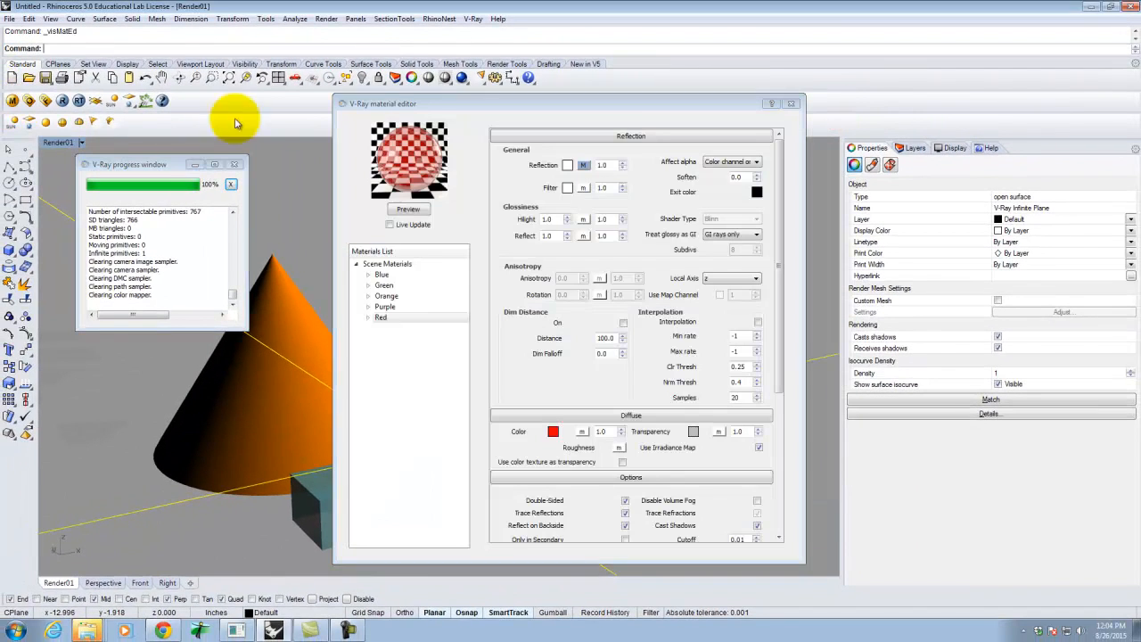
click(385, 276)
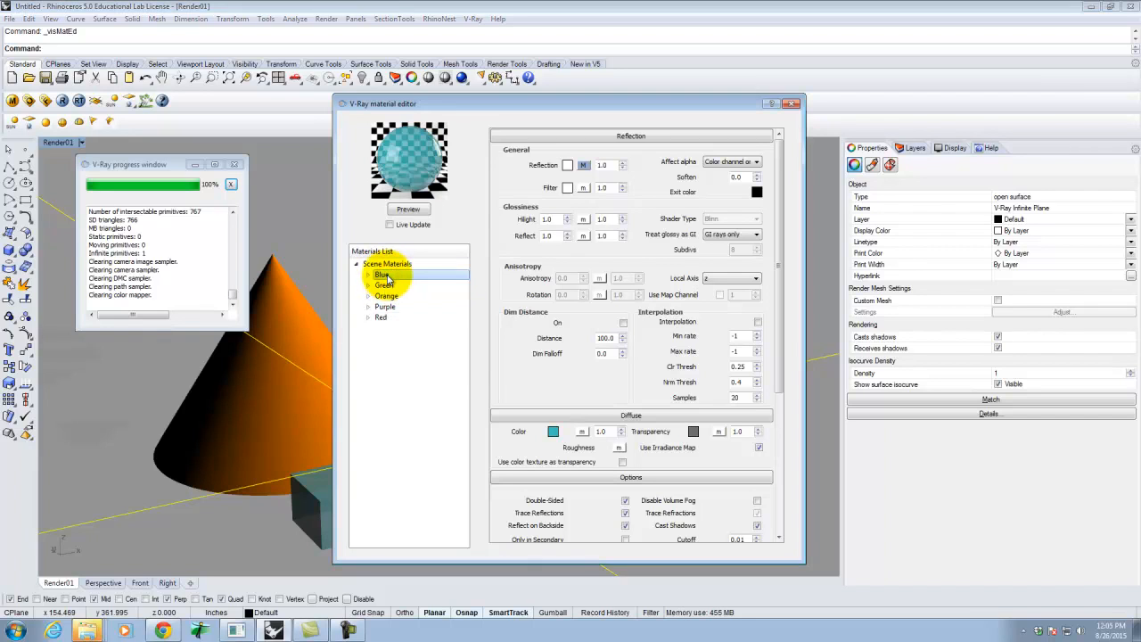
click(410, 212)
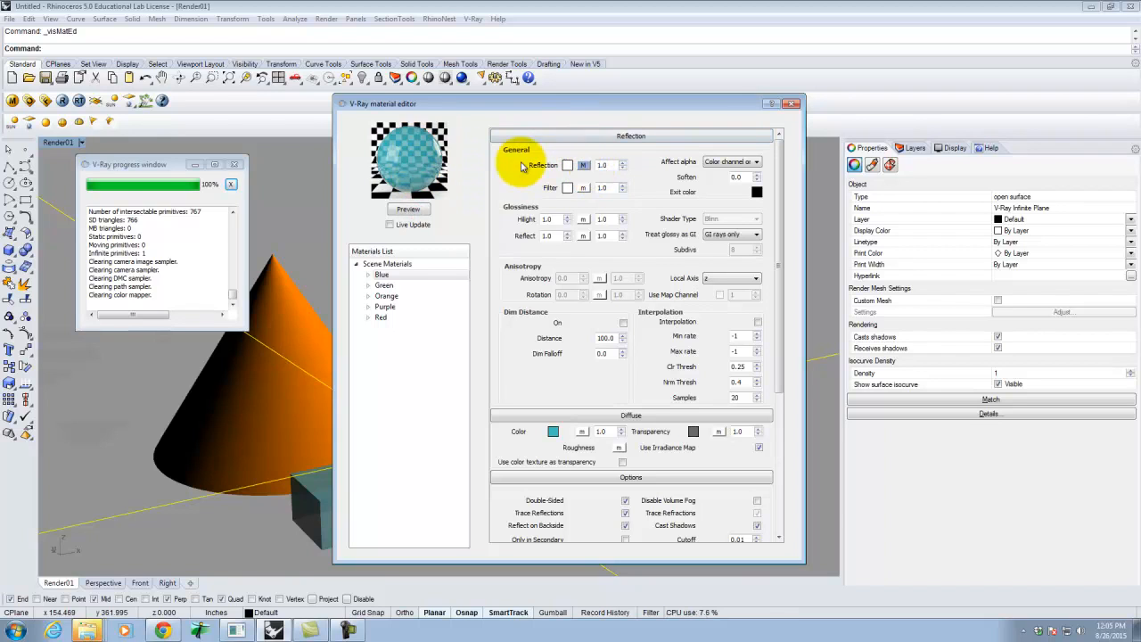
click(585, 166)
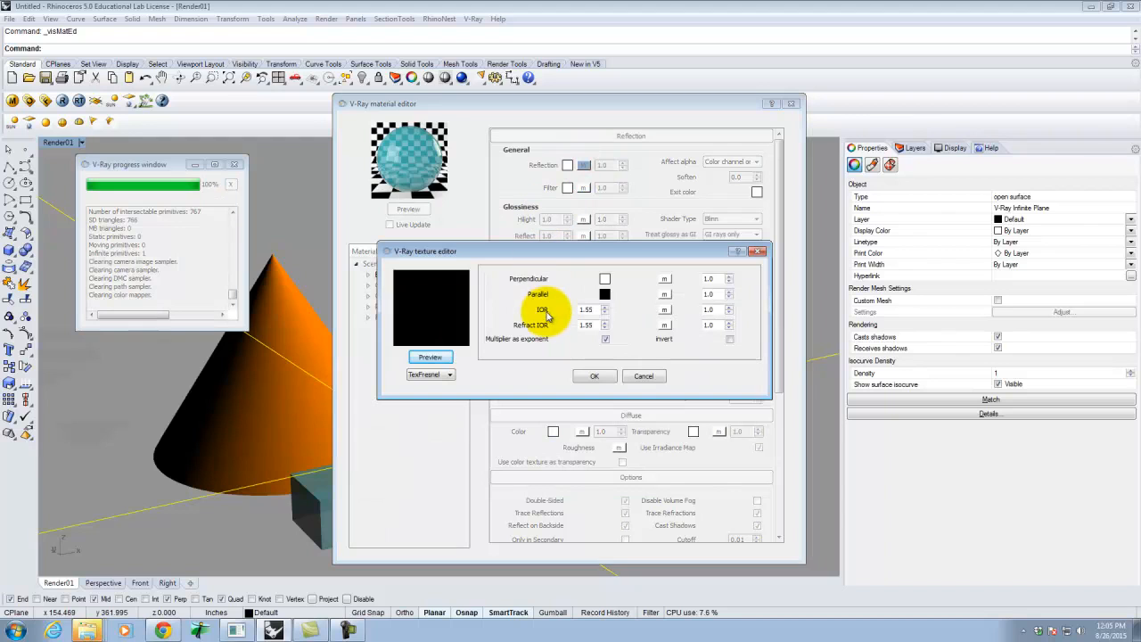
drag(595, 310, 539, 308)
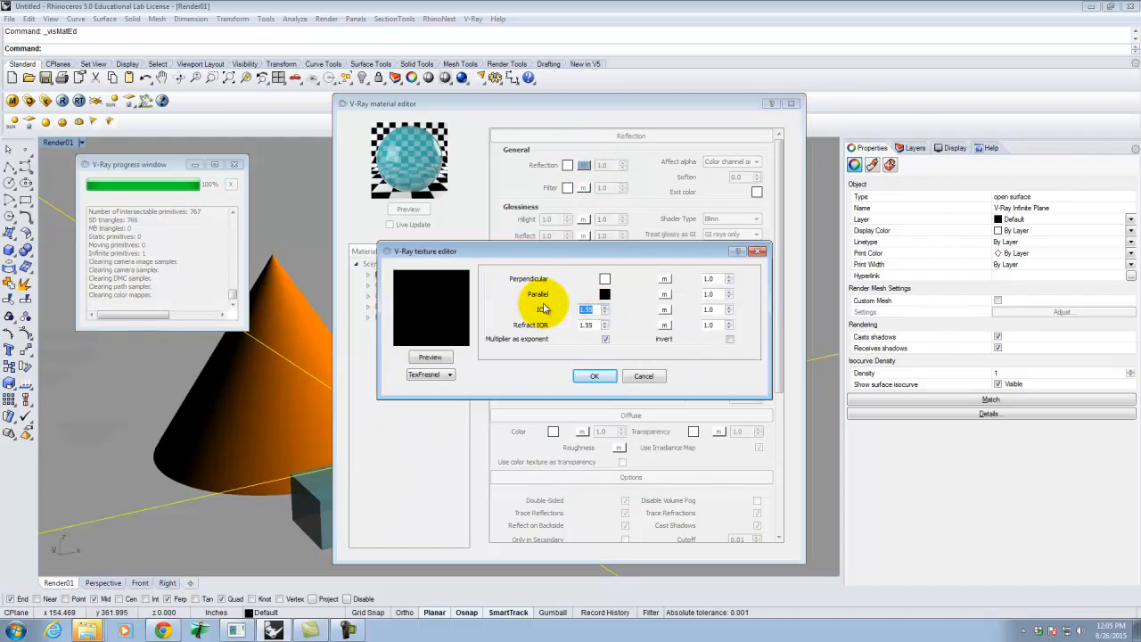
text(6)
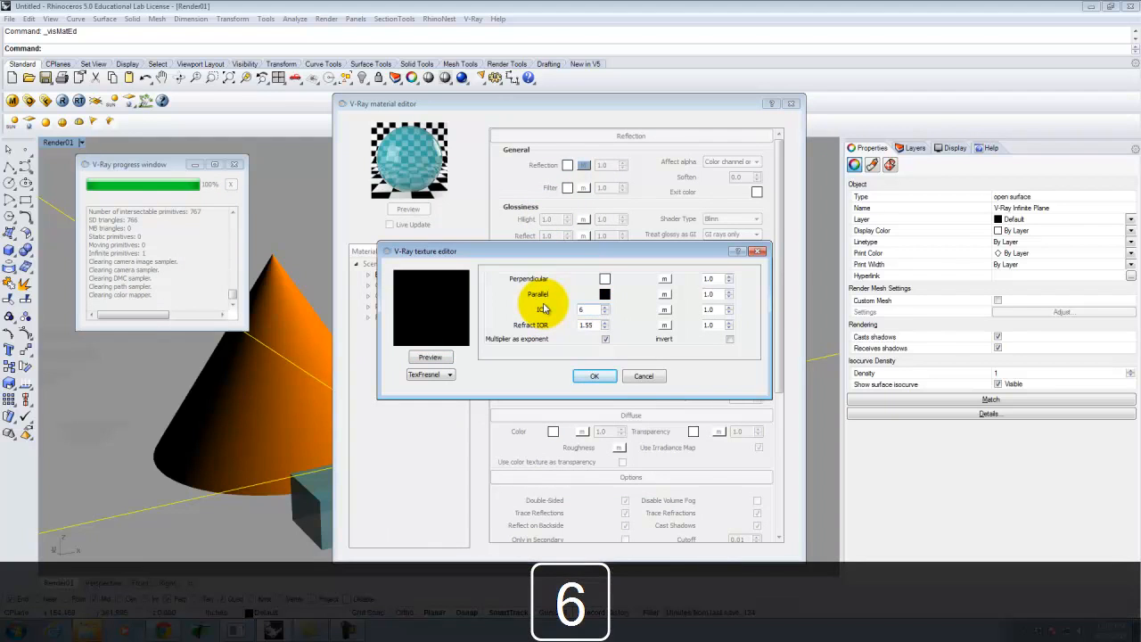
click(598, 375)
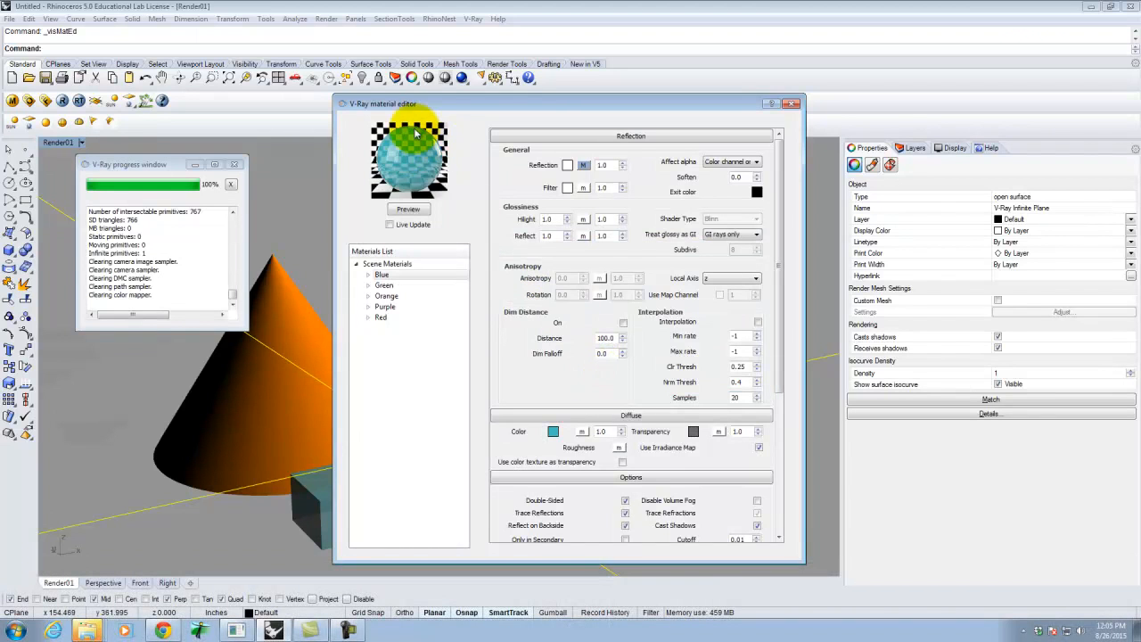
click(414, 212)
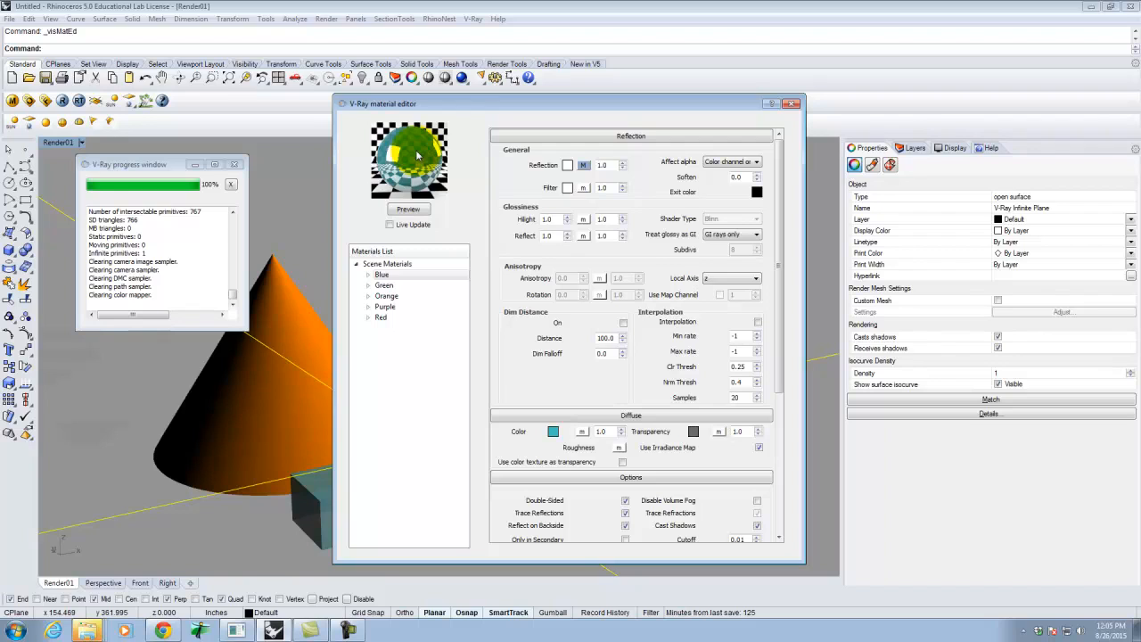
- Change the Purple material's Fresnel reflection IOR to .75 and re-render its preview sphere
click(395, 309)
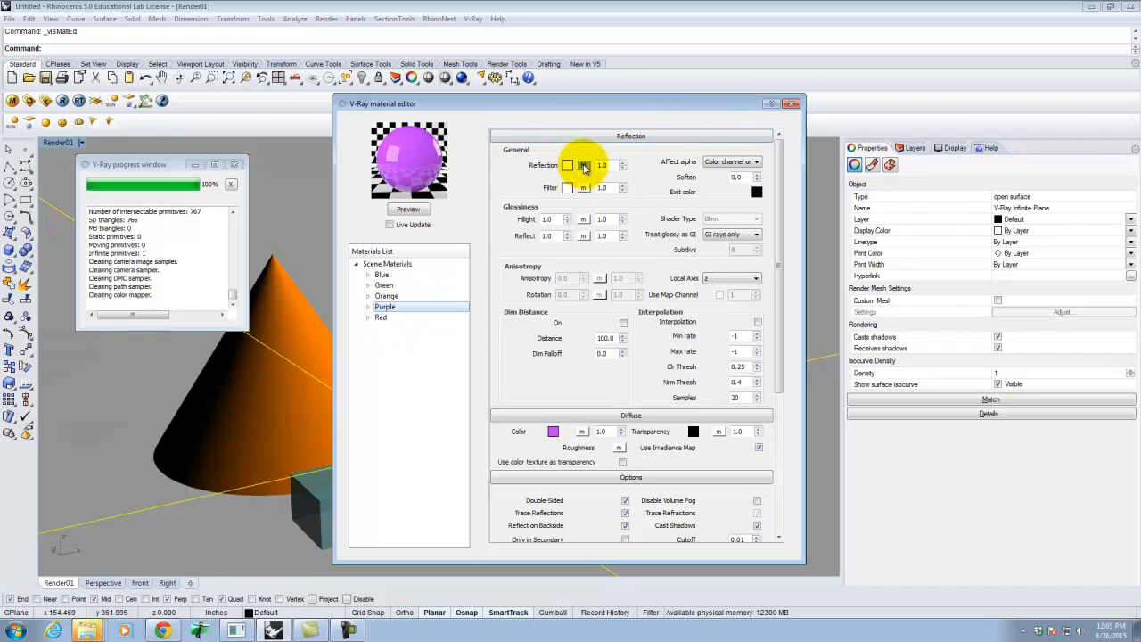
click(584, 166)
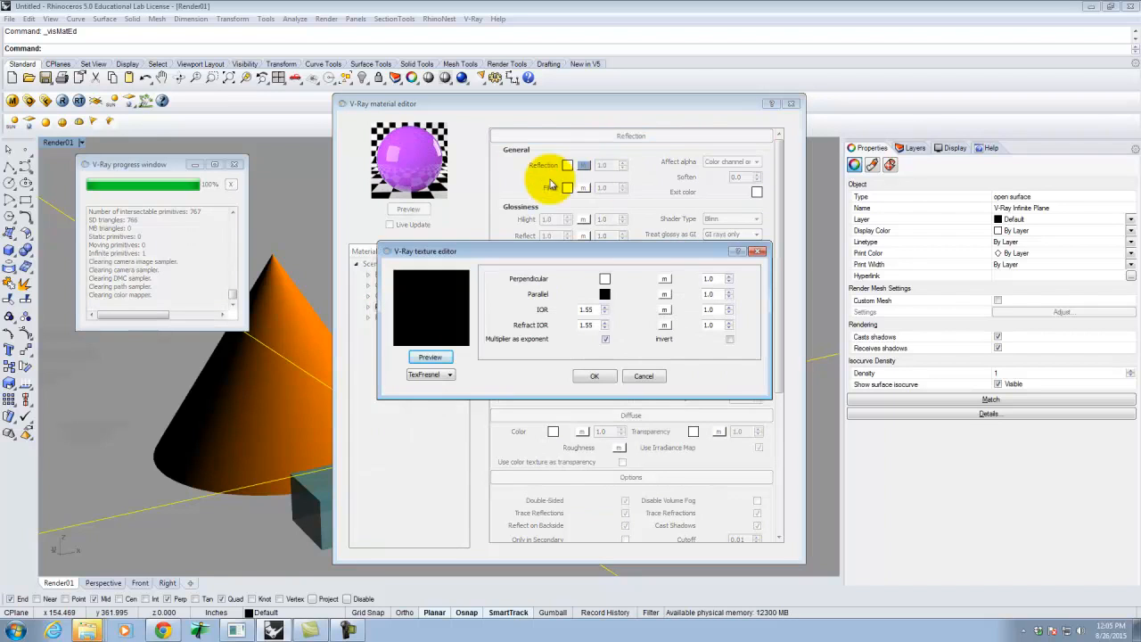
double_click(586, 309)
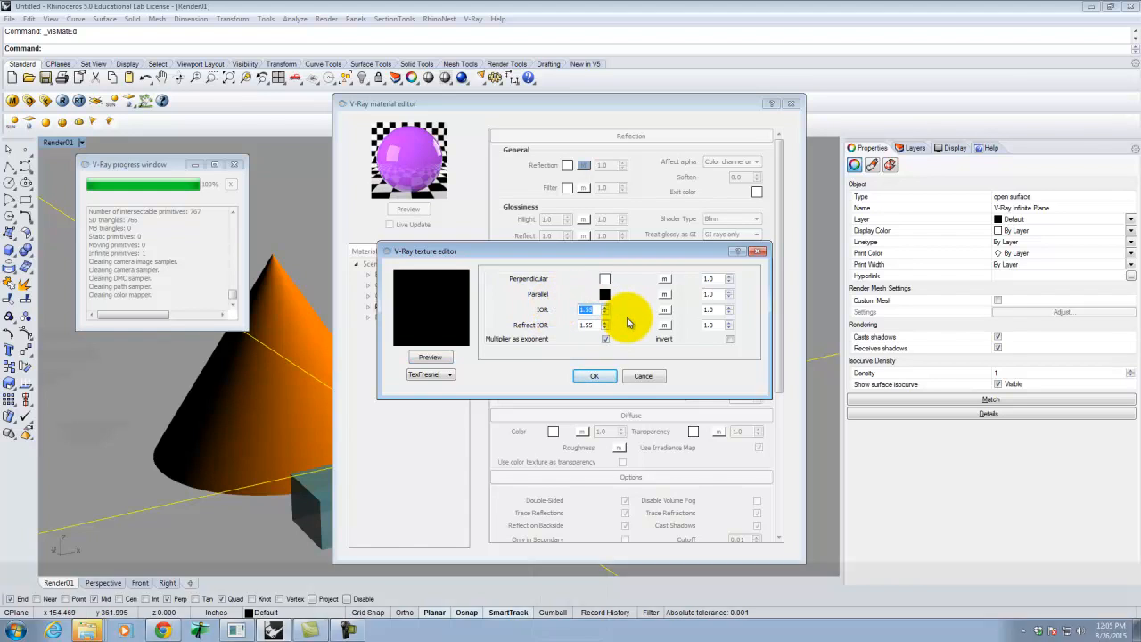
key(Delete)
text(.75)
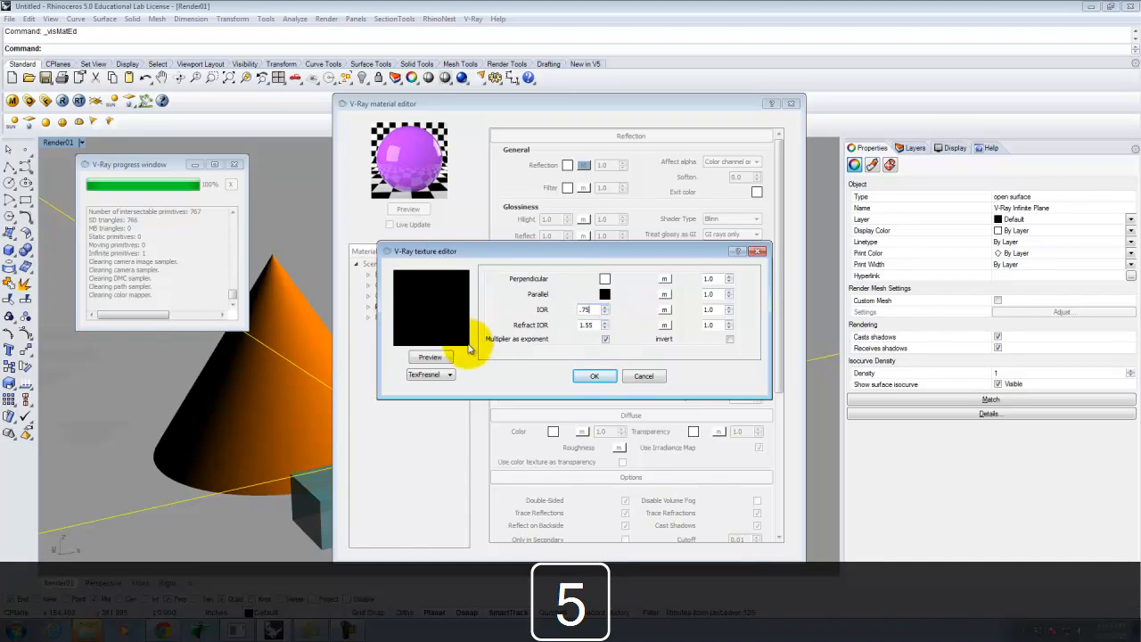
click(594, 375)
click(413, 209)
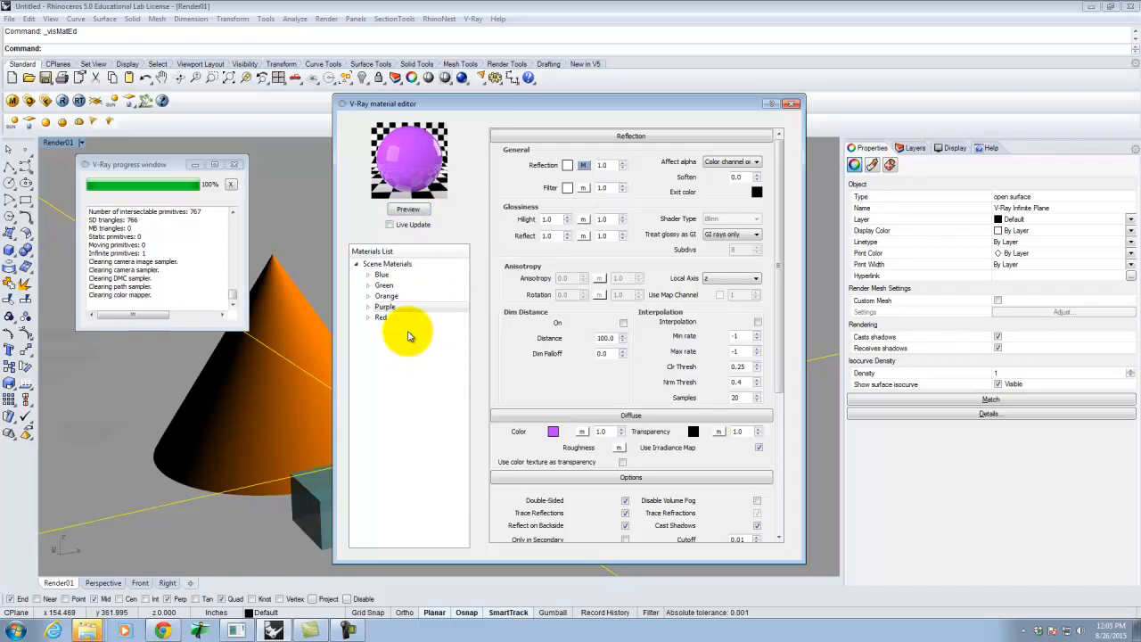
click(393, 309)
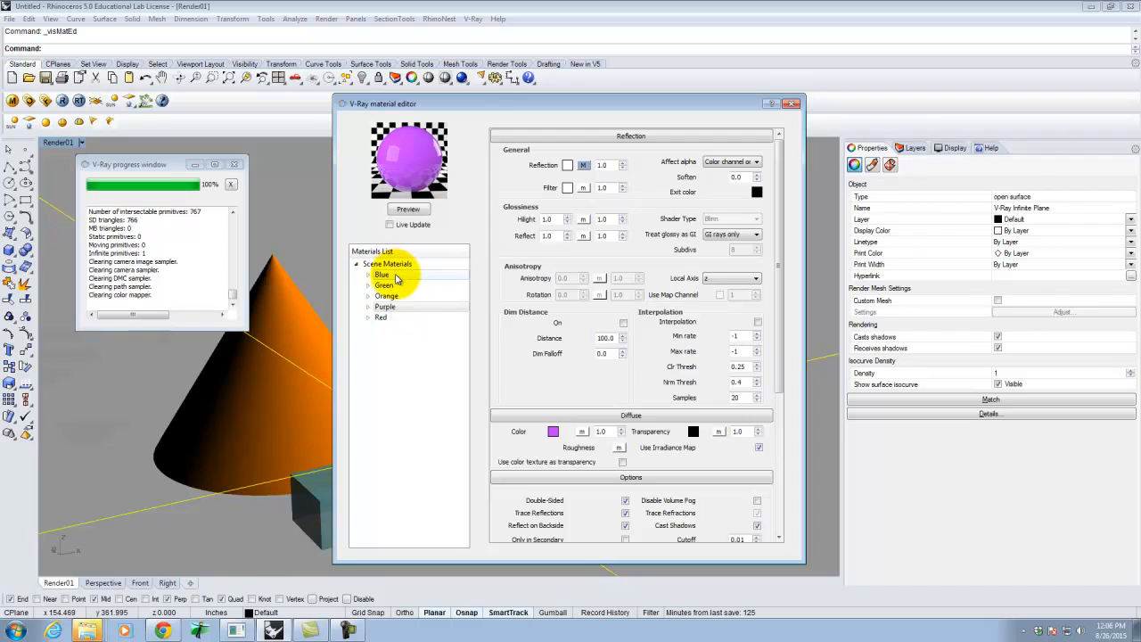
- Set the Green material's Fresnel reflection IOR to 16, preview it, and close the material editor
click(396, 286)
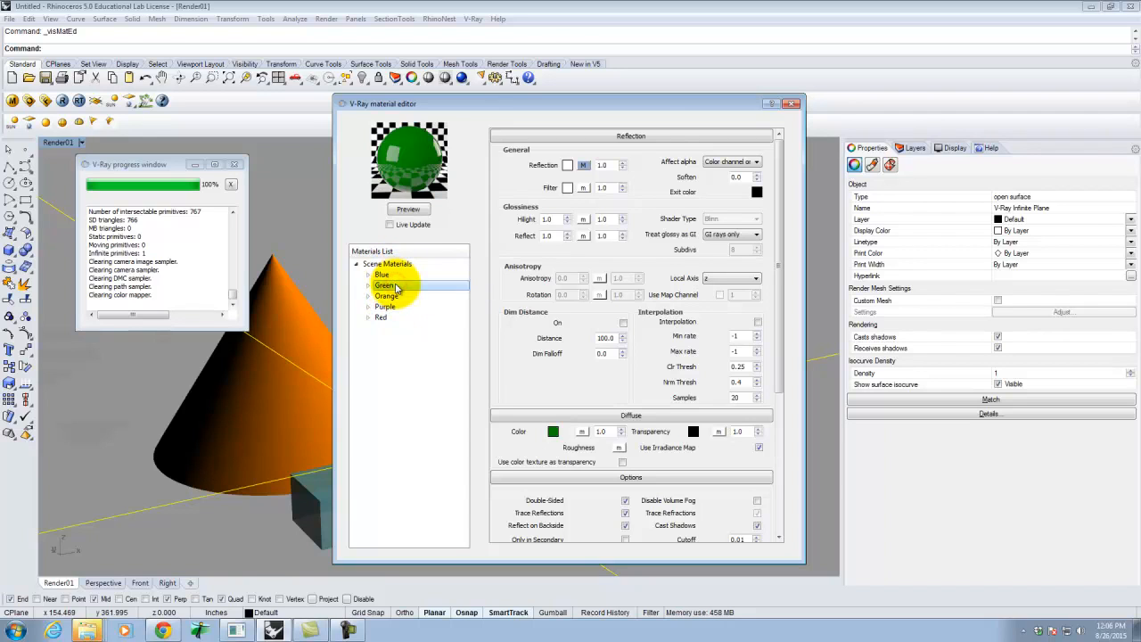
click(583, 165)
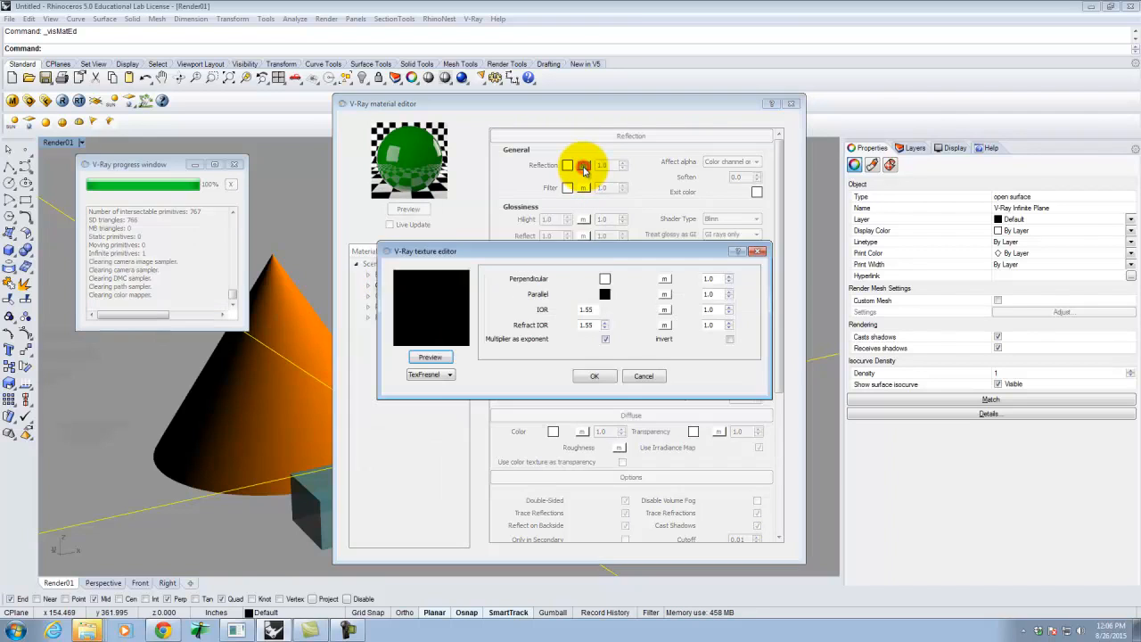
double_click(586, 310)
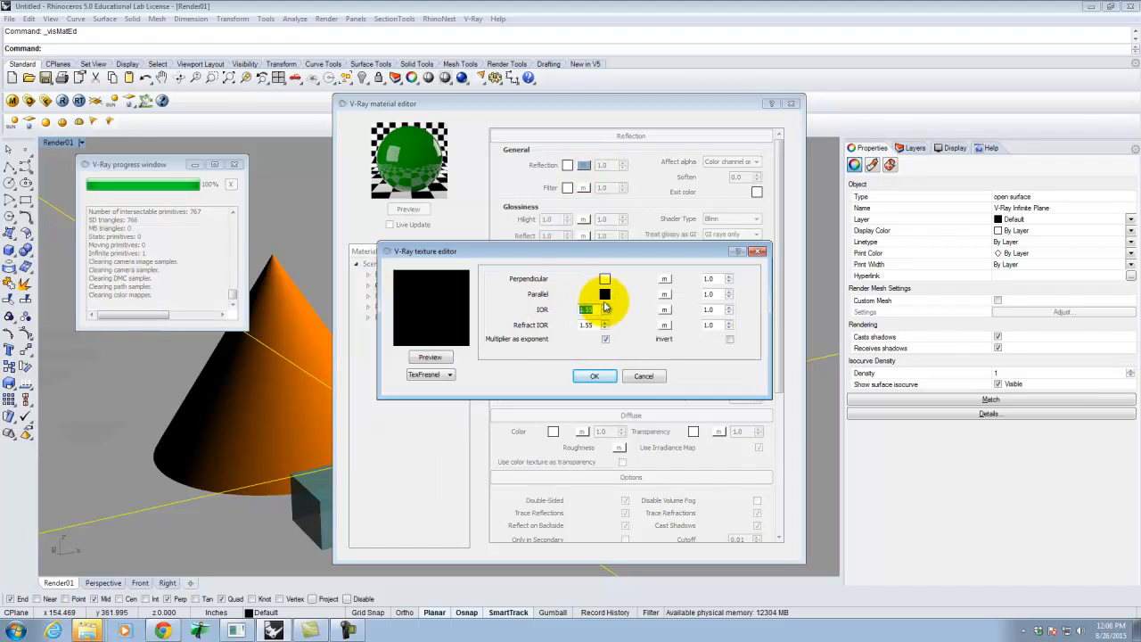
text(16)
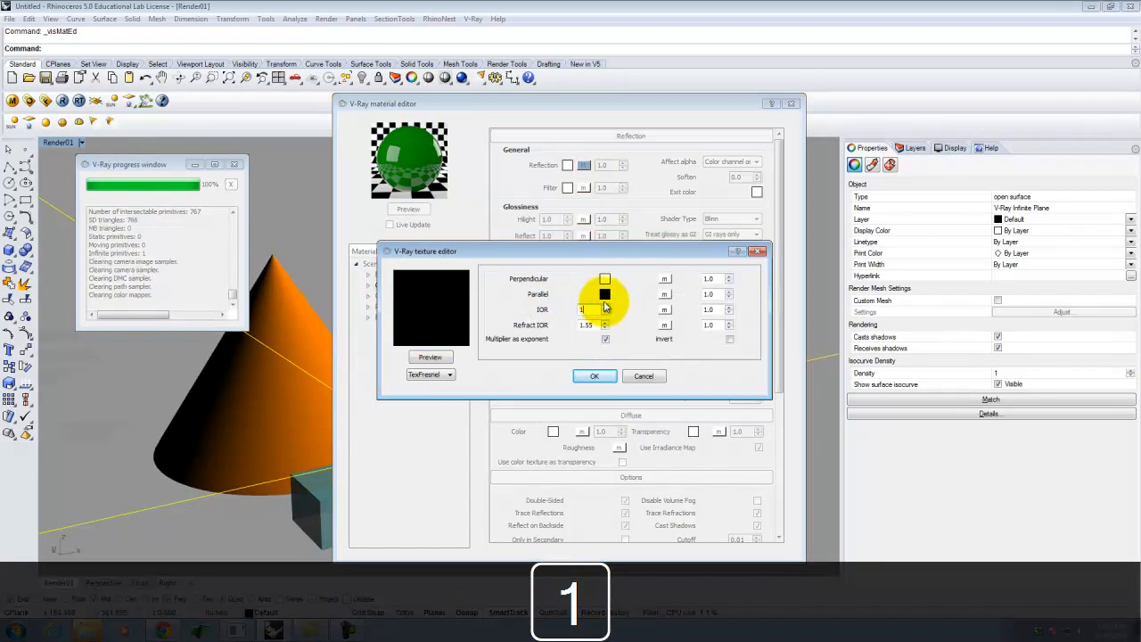
click(595, 376)
click(408, 209)
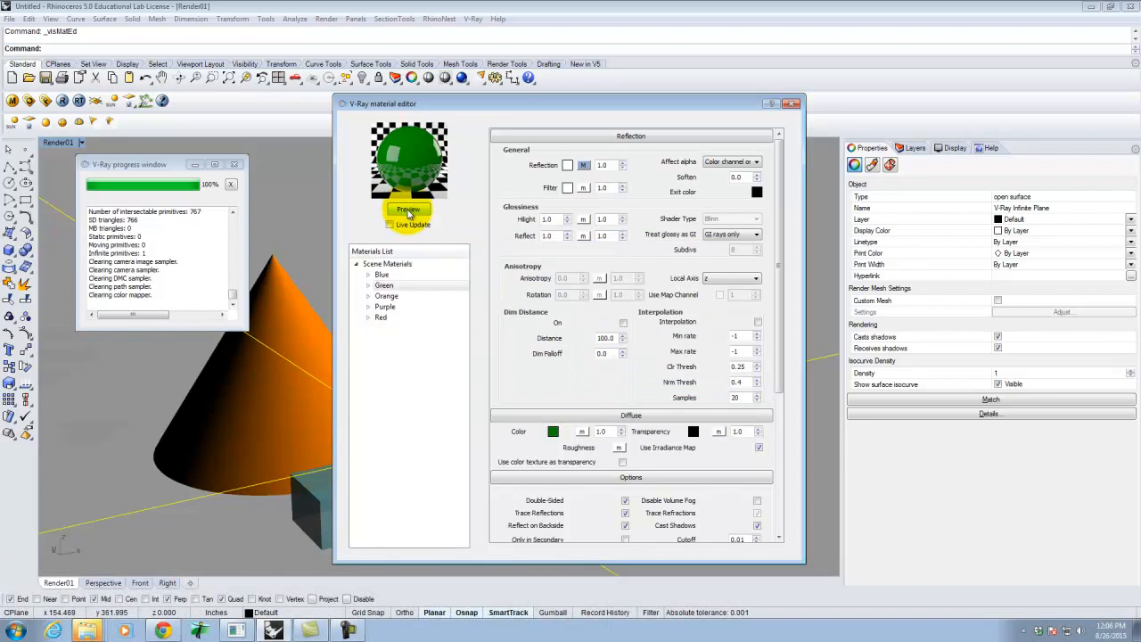
click(419, 211)
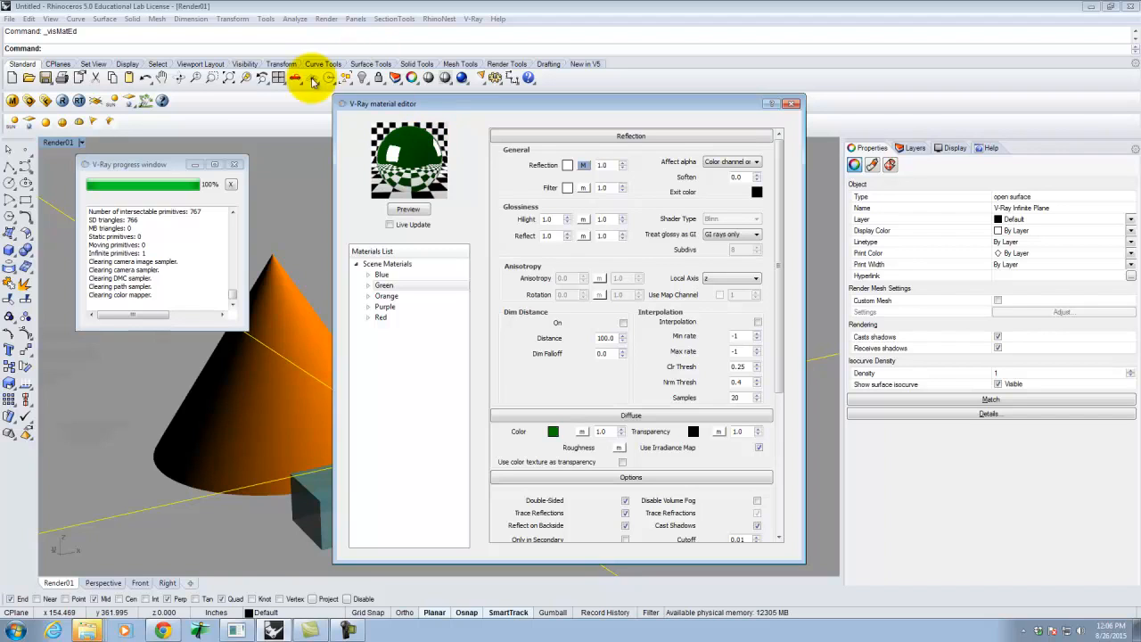
click(790, 103)
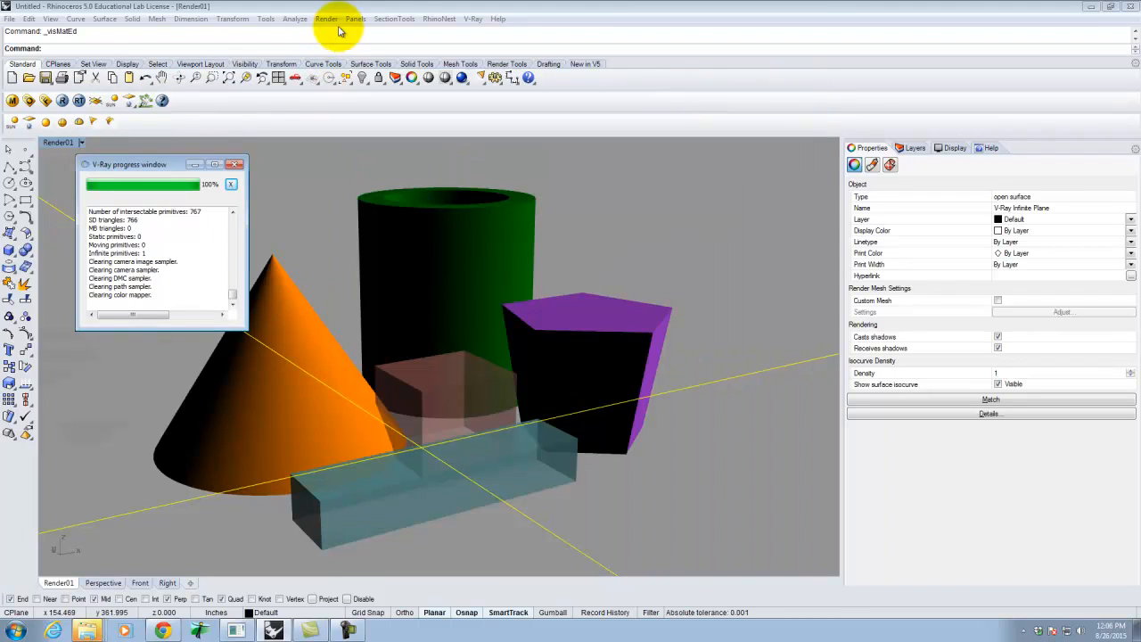
- Show the V-Ray frame buffer with the last 800 x 600 render via V-Ray > Show VFB
click(438, 19)
mouse_move(472, 18)
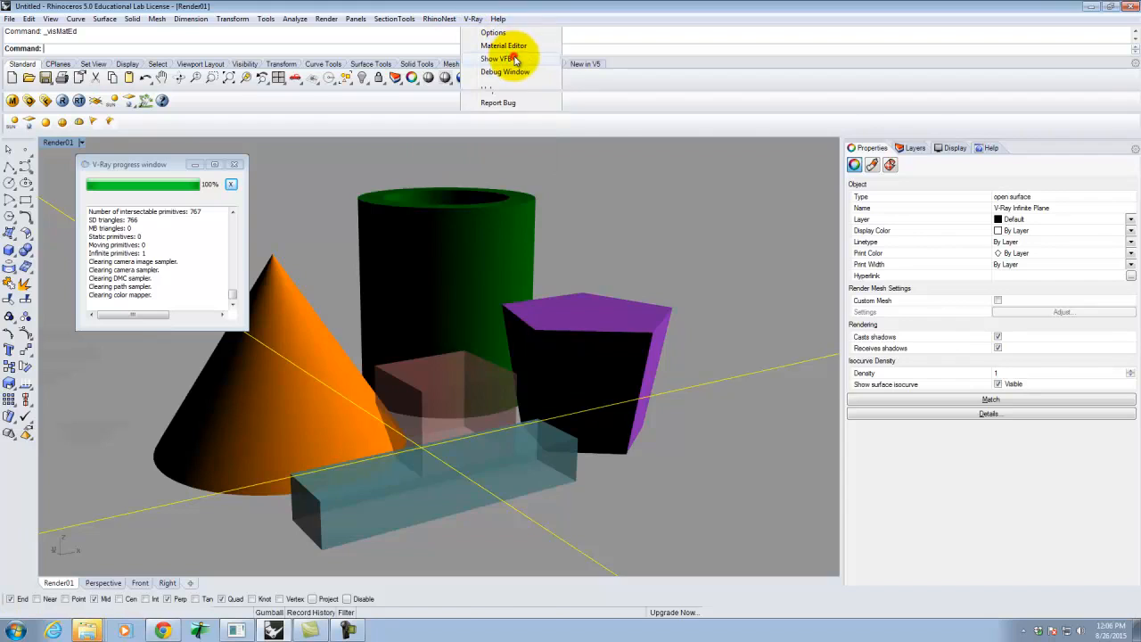
click(513, 59)
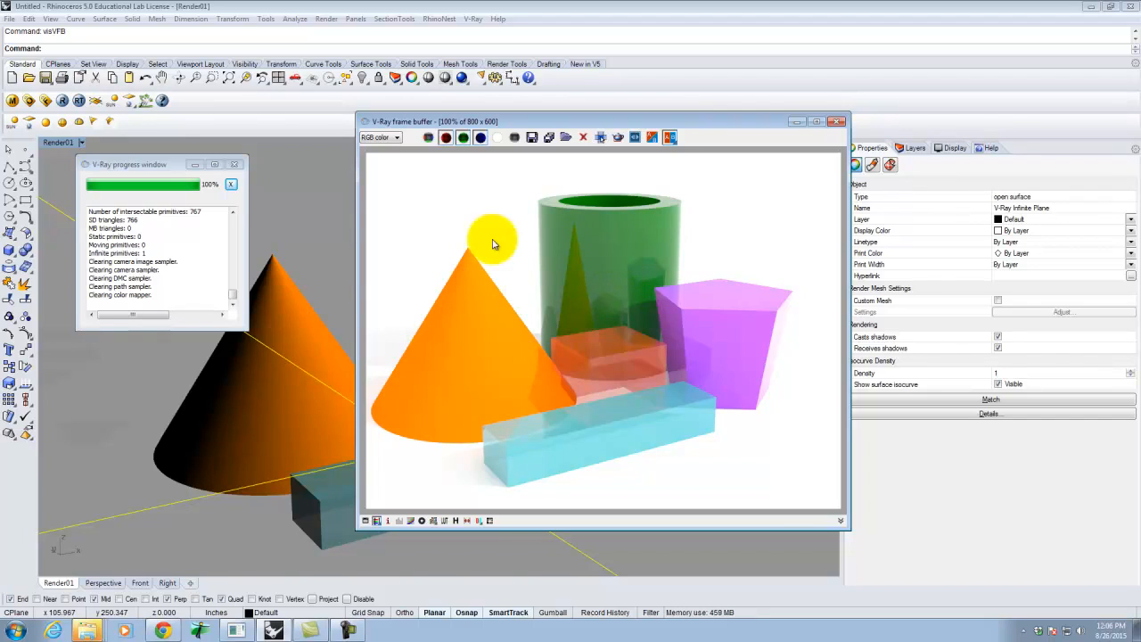
click(60, 103)
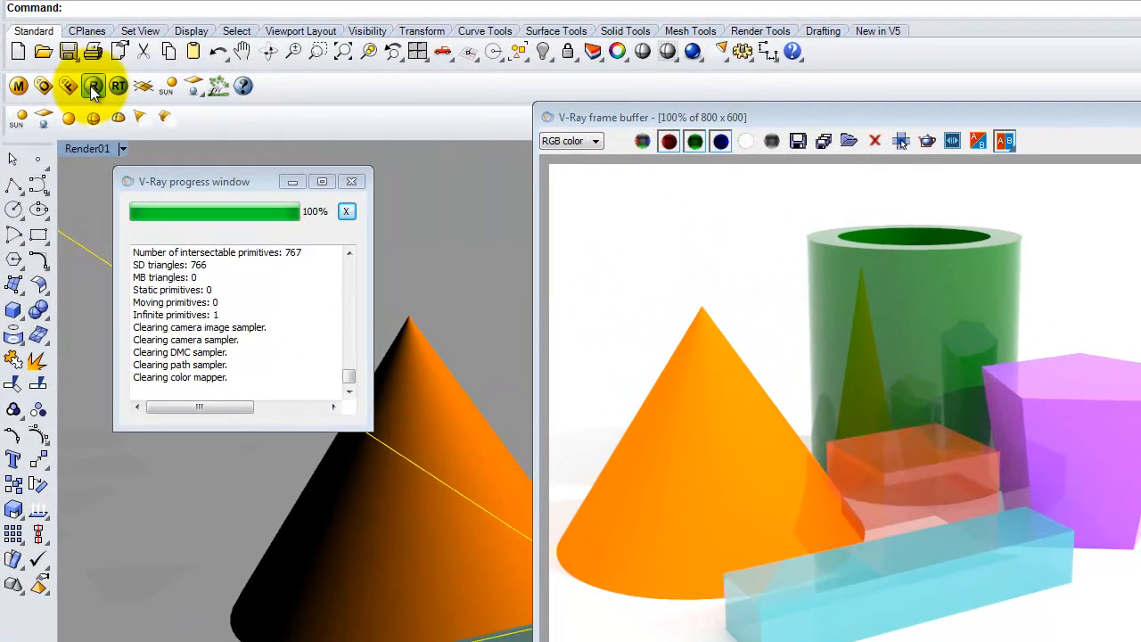
- Render the scene with V-Ray to show the updated reflective materials at 800 x 600
click(93, 86)
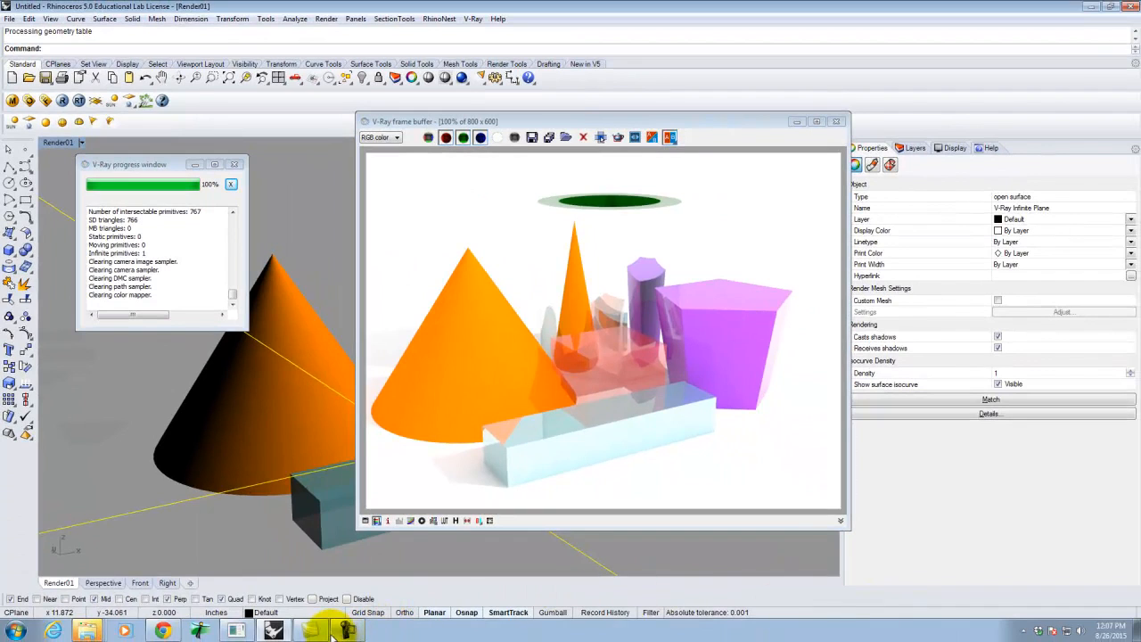
click(346, 627)
click(1083, 571)
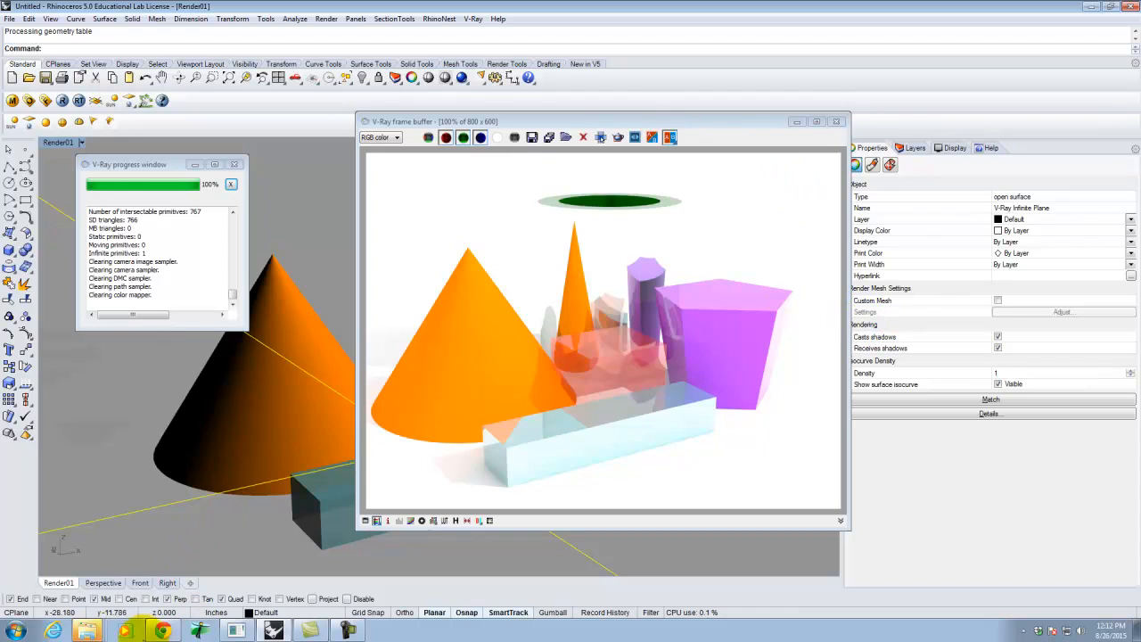
- Check the saved renders in the Ex204 folder, then minimize that window
click(94, 627)
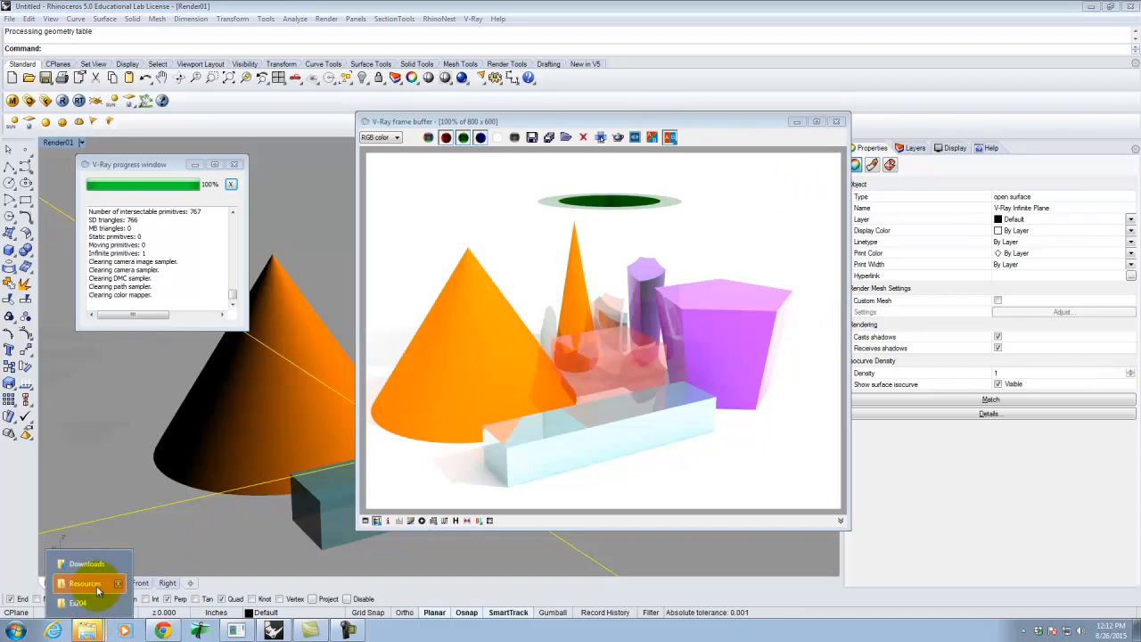
click(79, 603)
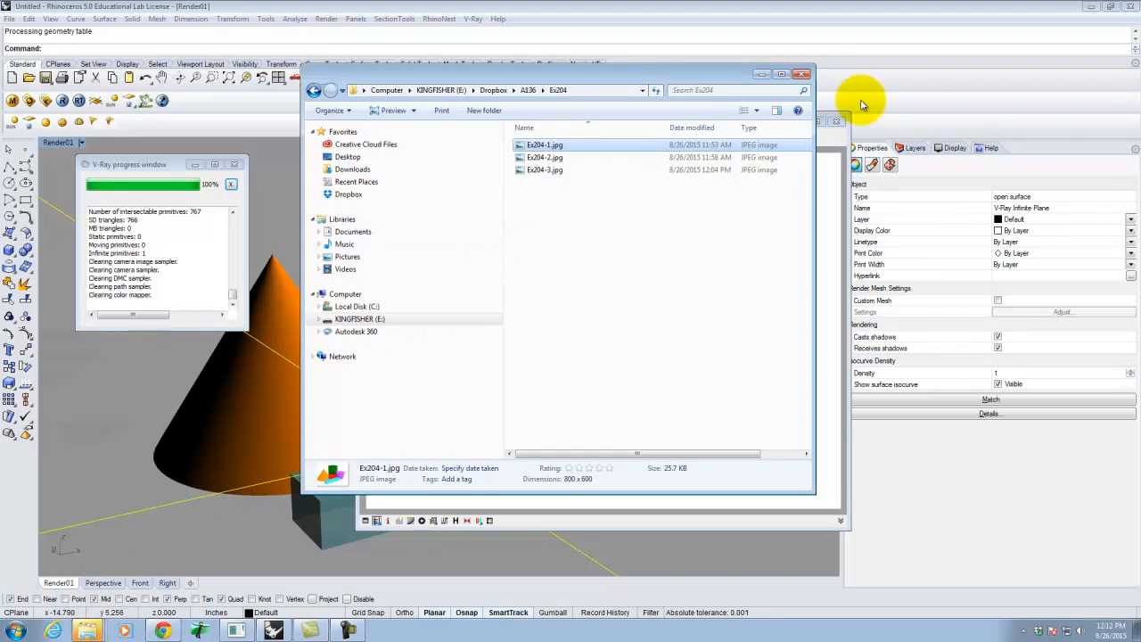
click(752, 73)
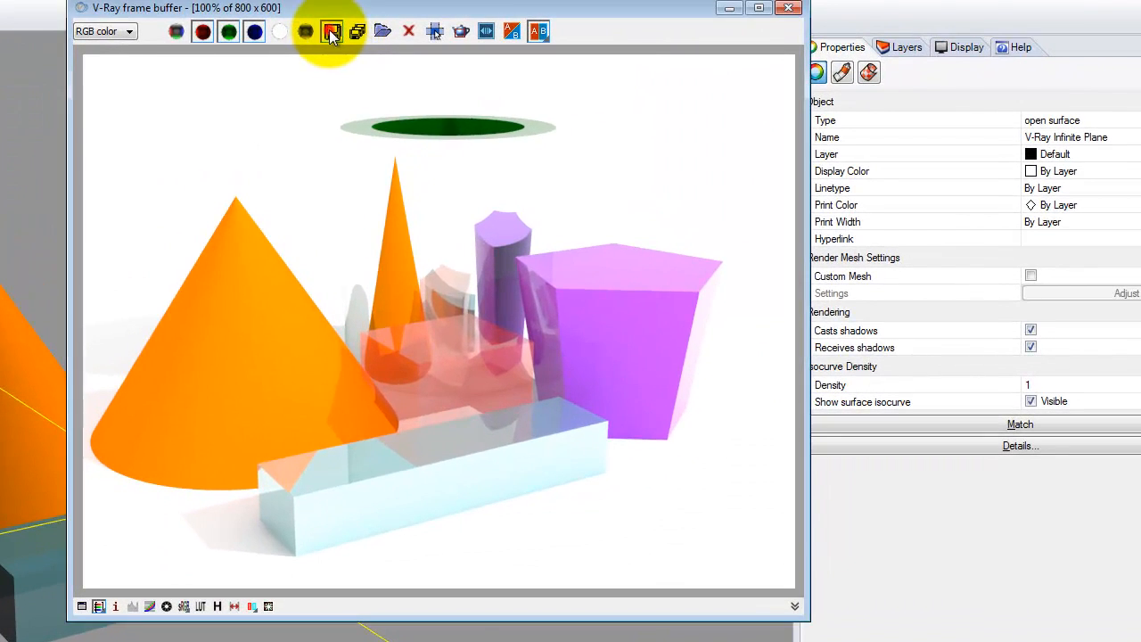
- Save the render as Ex204-4.jpg in the Ex204 folder and close the frame buffer
click(529, 144)
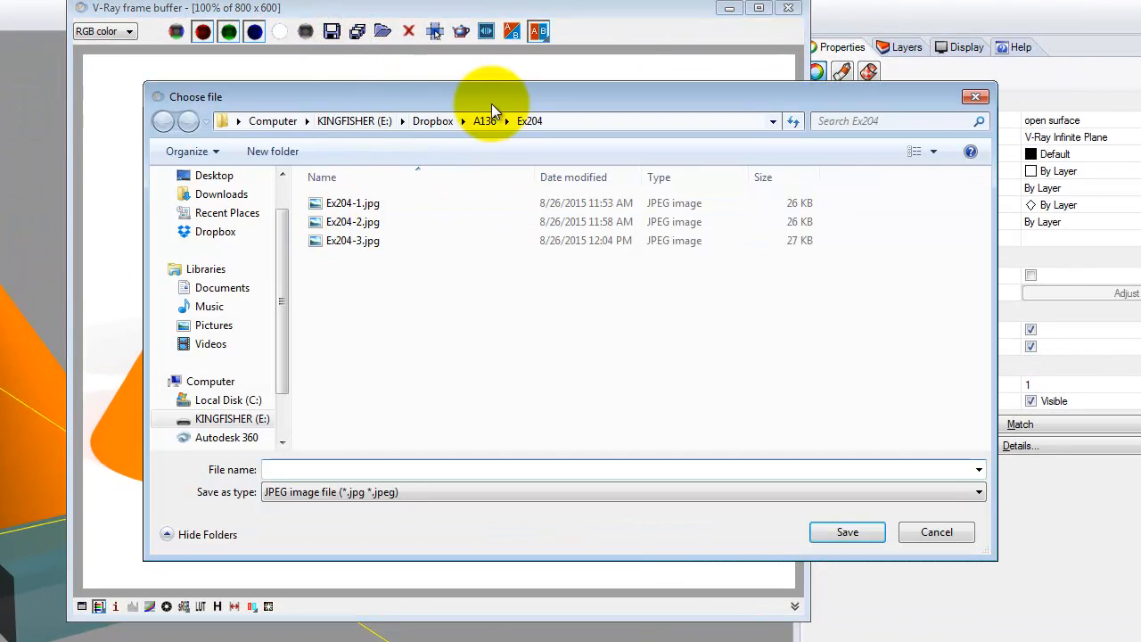
click(340, 240)
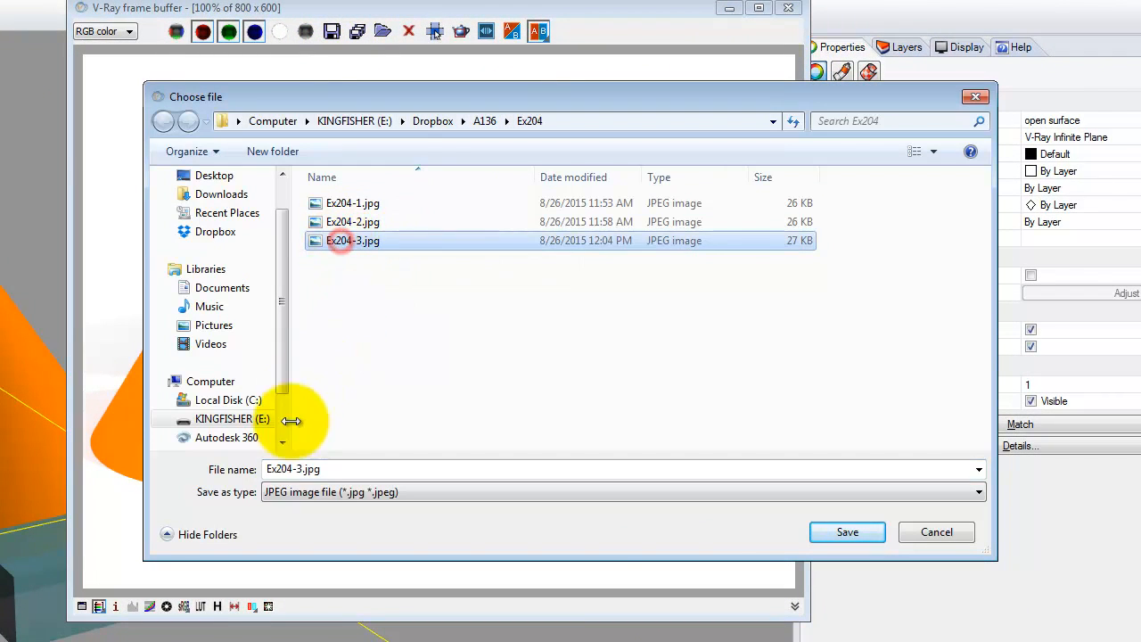
double_click(288, 469)
key(BackSpace)
text(4)
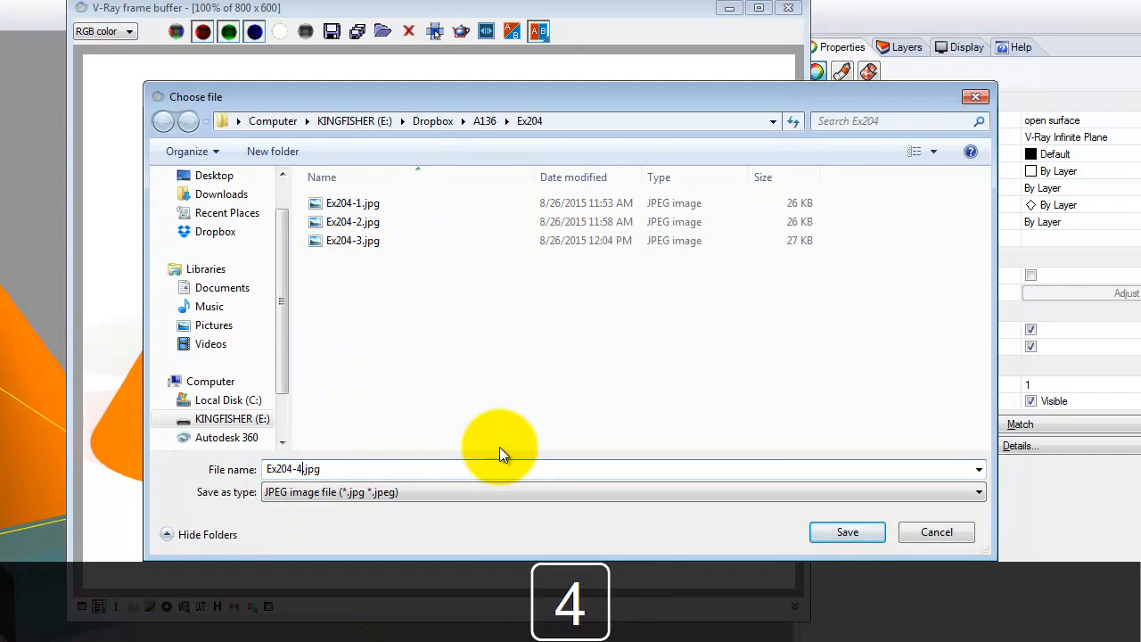
click(860, 534)
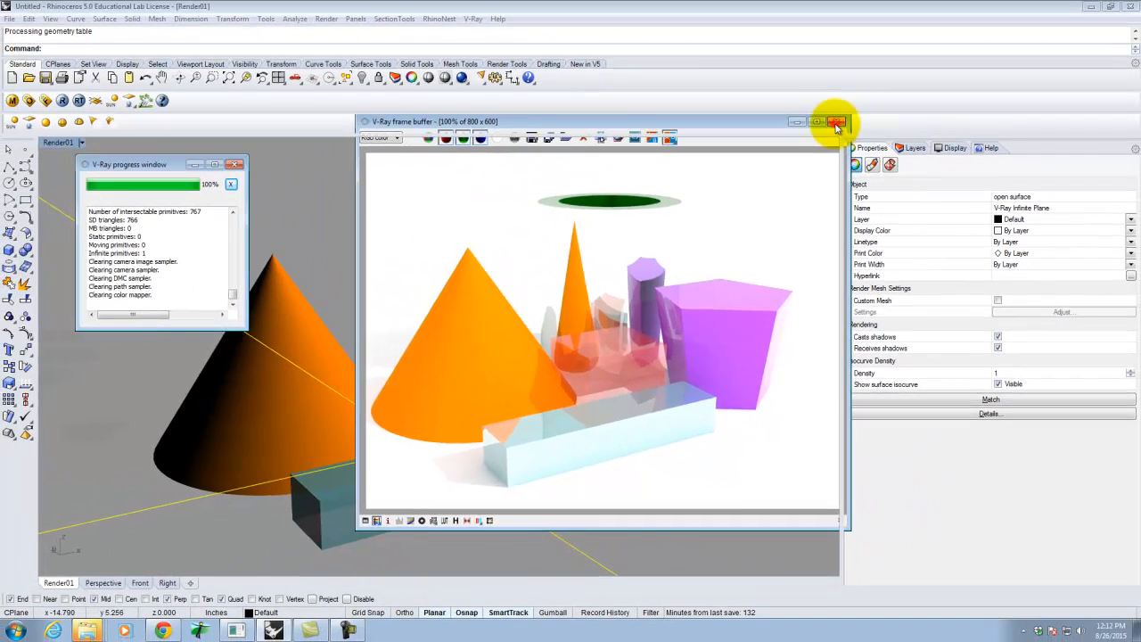
click(810, 58)
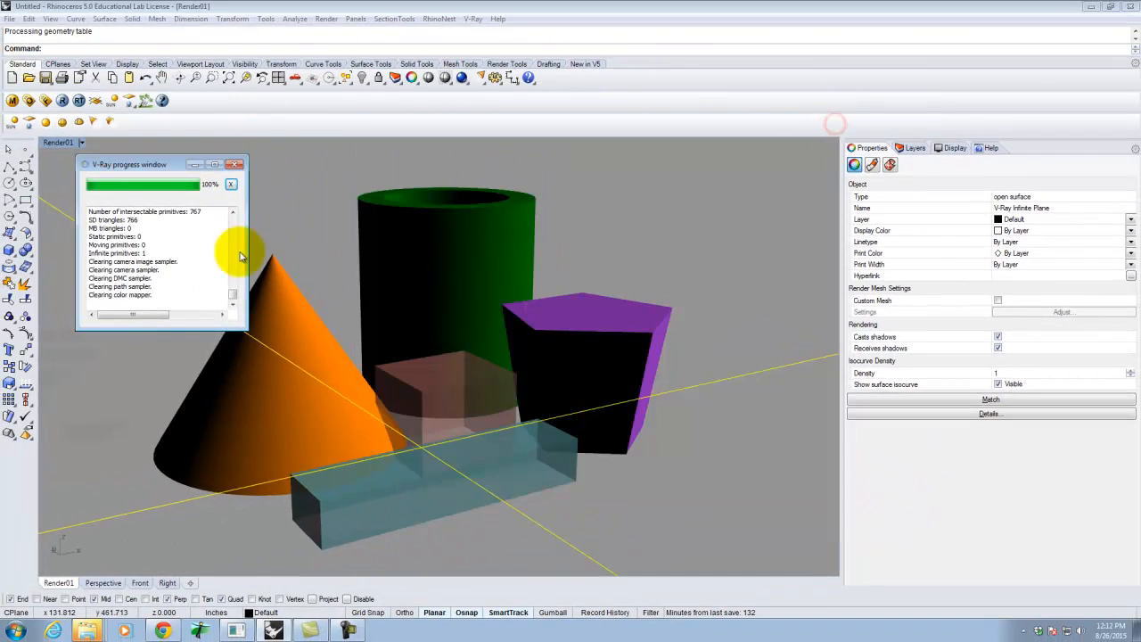
- Set the Green material's Reflect glossiness to 0.5 and refresh its preview
click(29, 100)
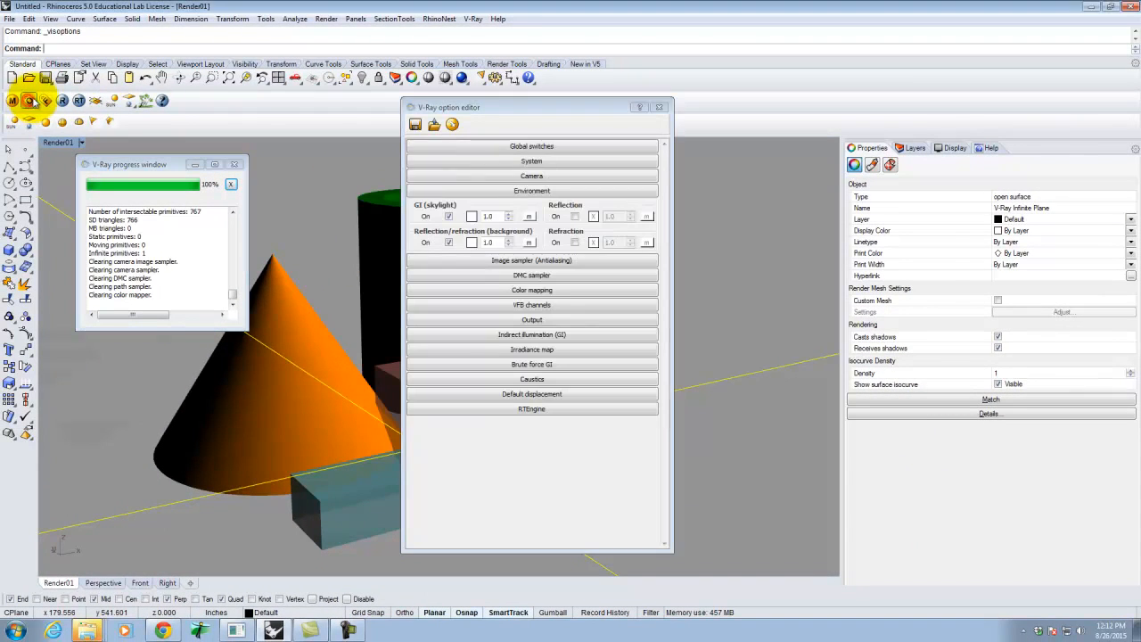
click(658, 107)
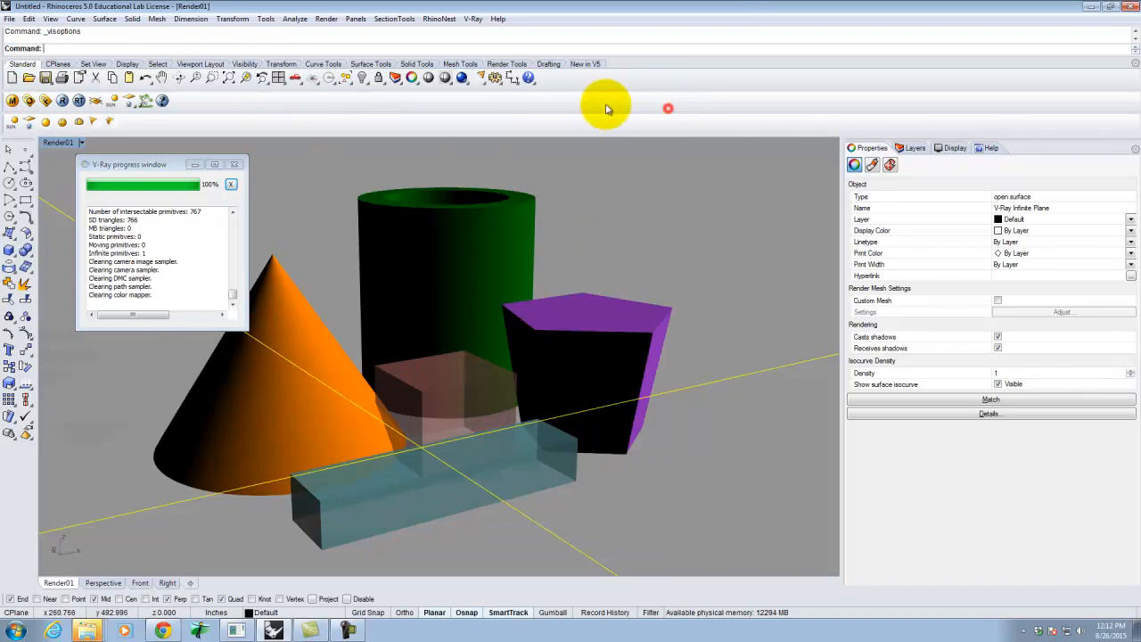
click(12, 100)
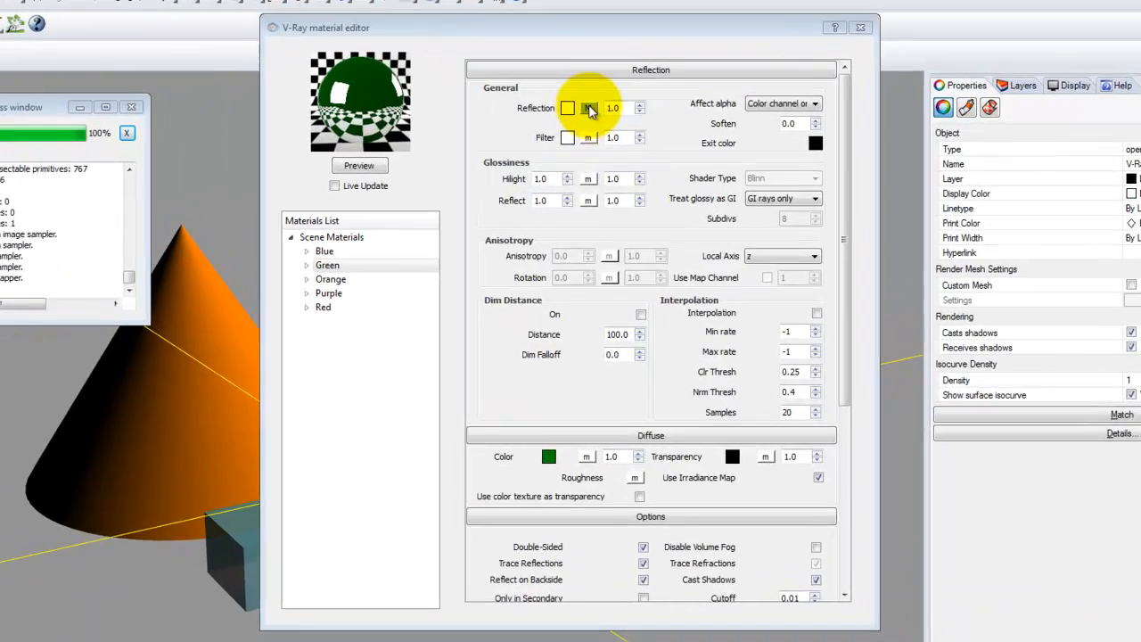
click(590, 108)
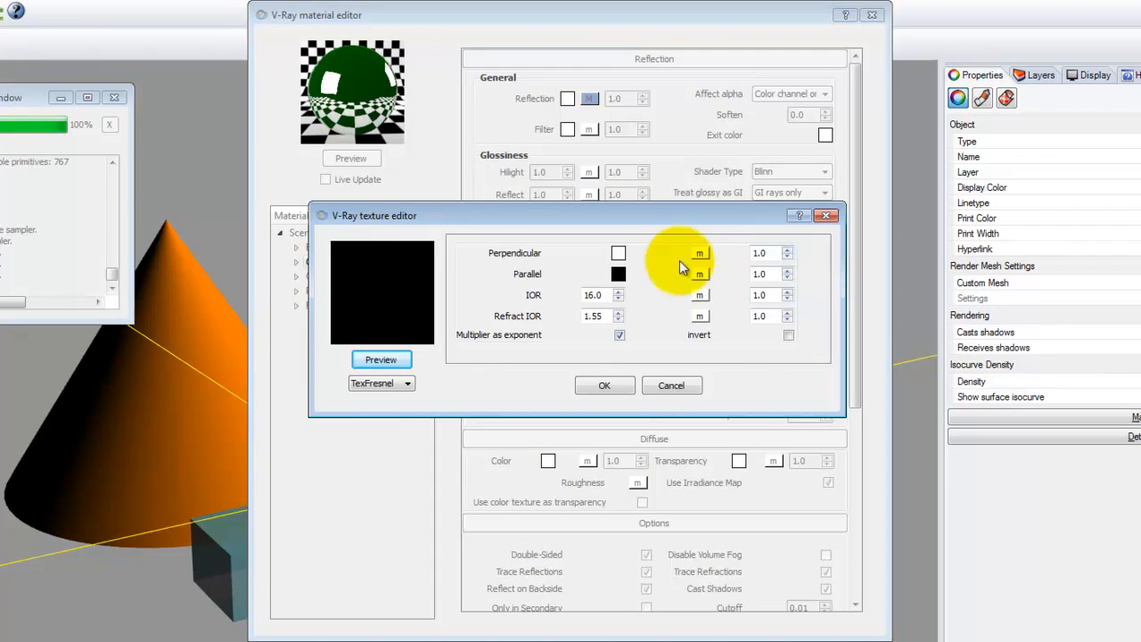
click(827, 215)
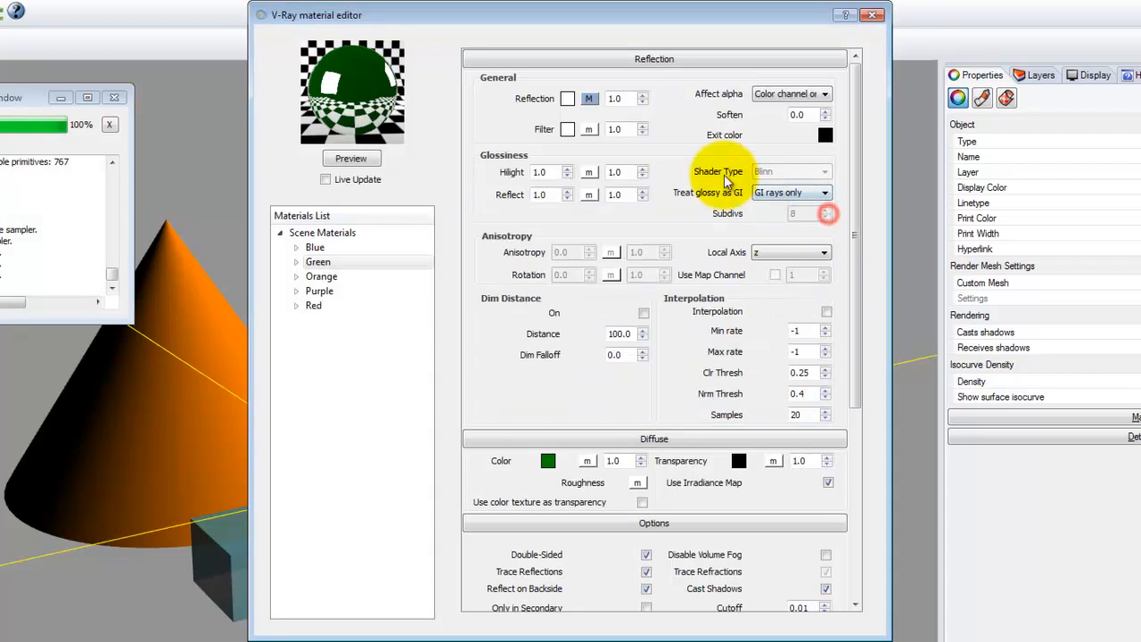
click(536, 174)
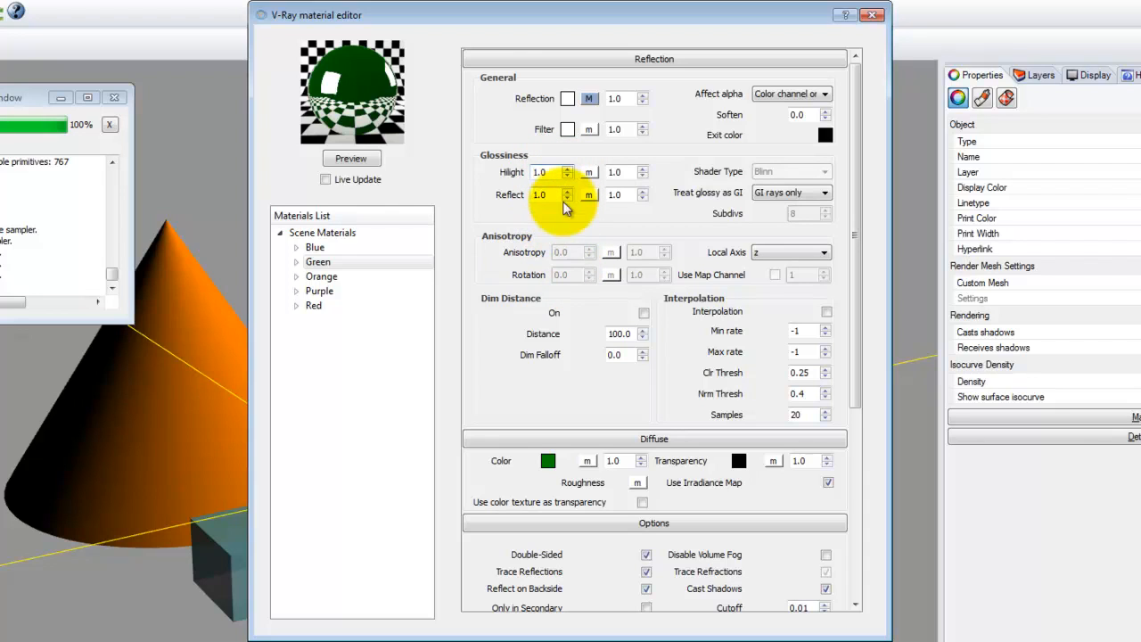
double_click(546, 195)
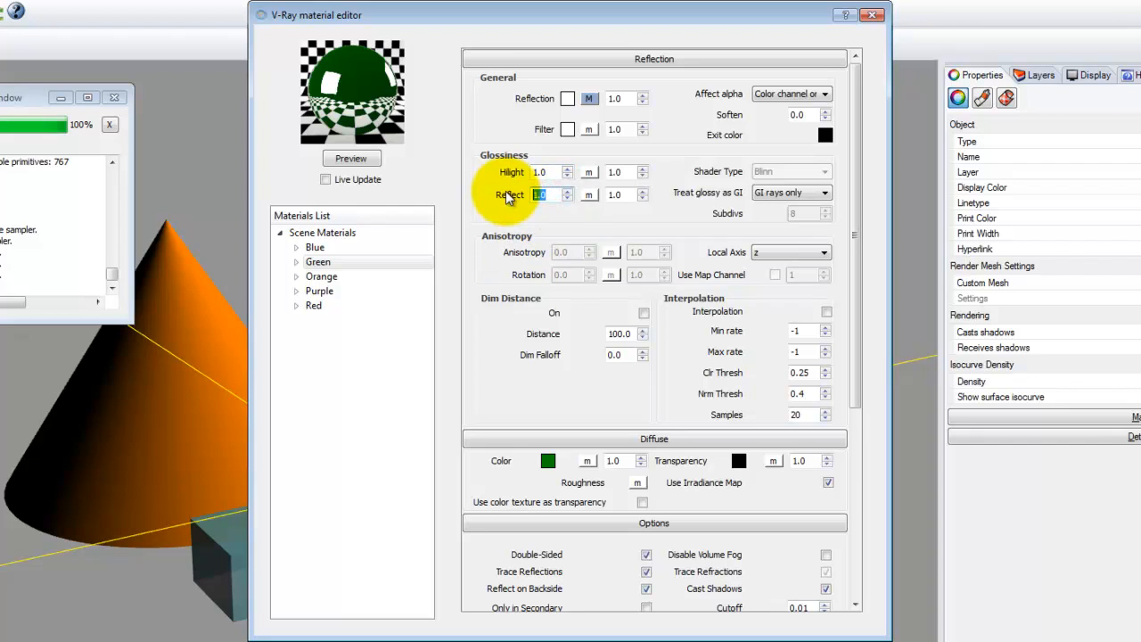
text(0.5)
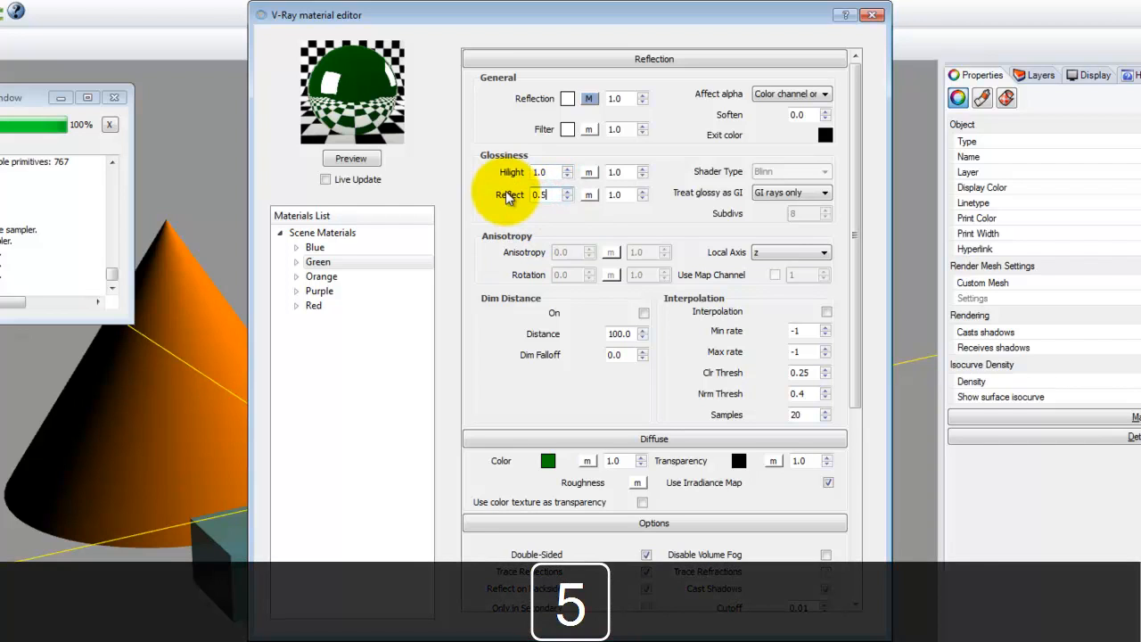
click(362, 160)
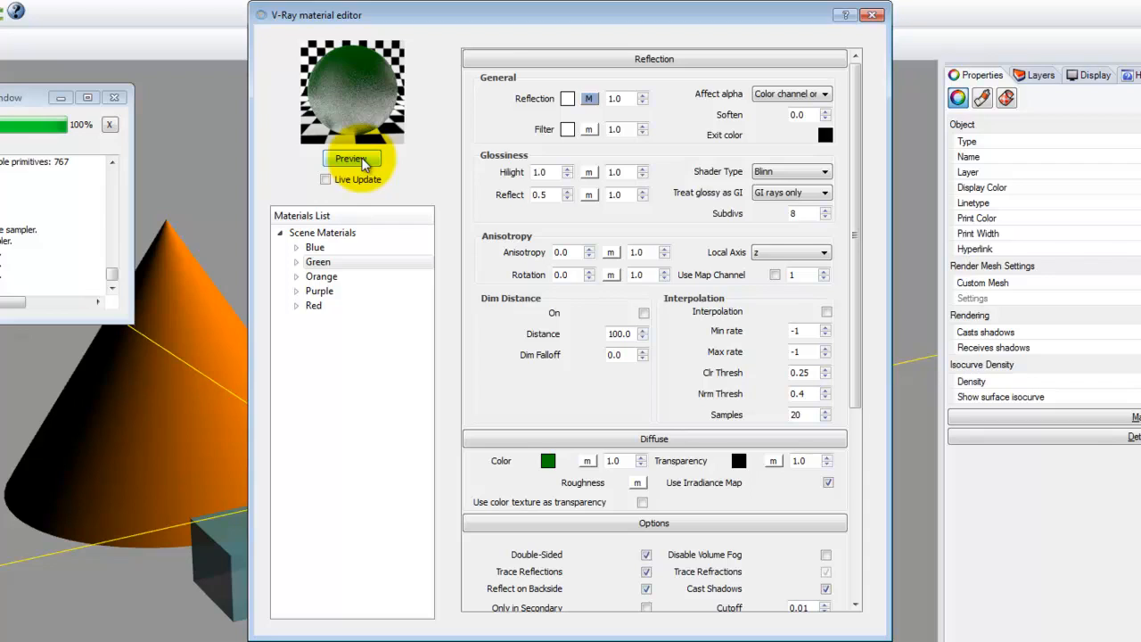
- Set the Purple material's Reflect glossiness to 0.75, refresh its preview, and close the editor
click(332, 293)
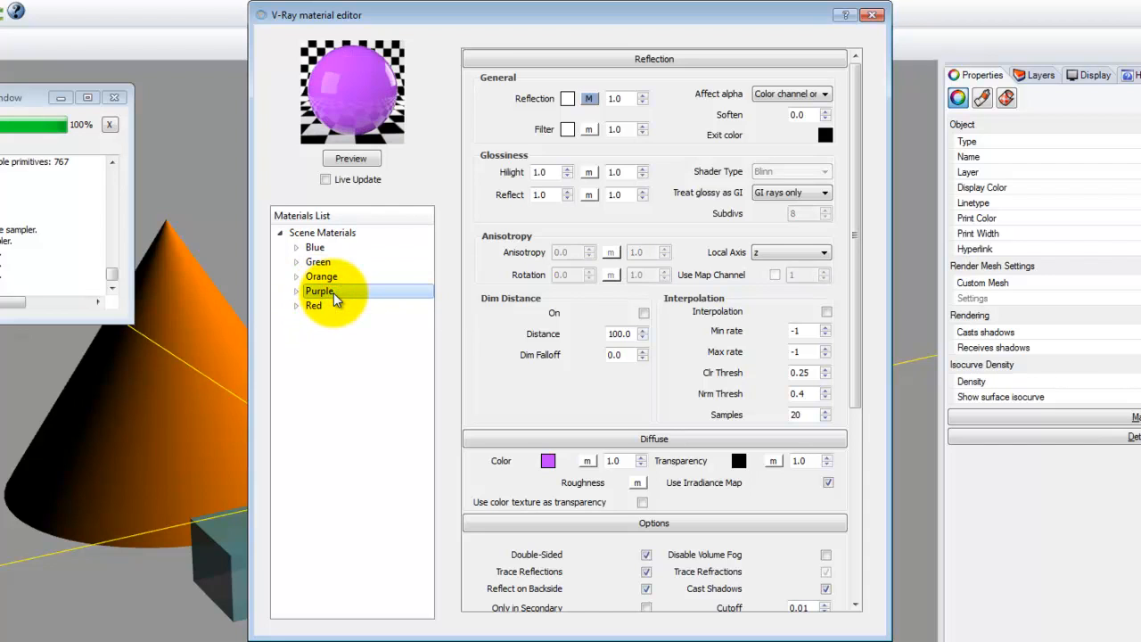
click(556, 195)
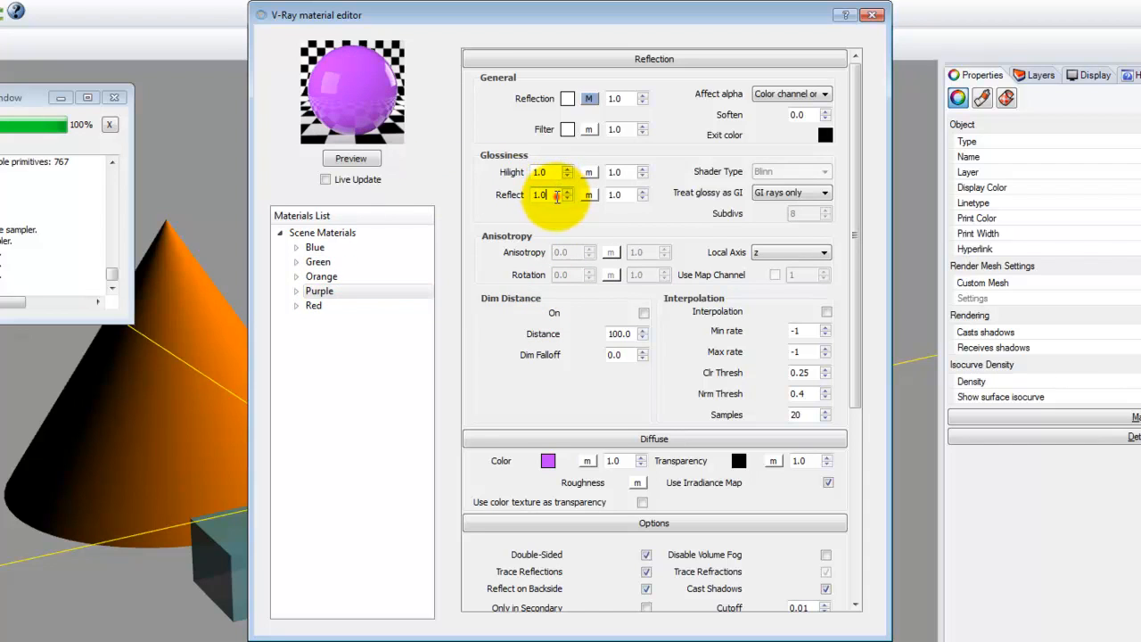
drag(556, 197, 471, 188)
text(0.75)
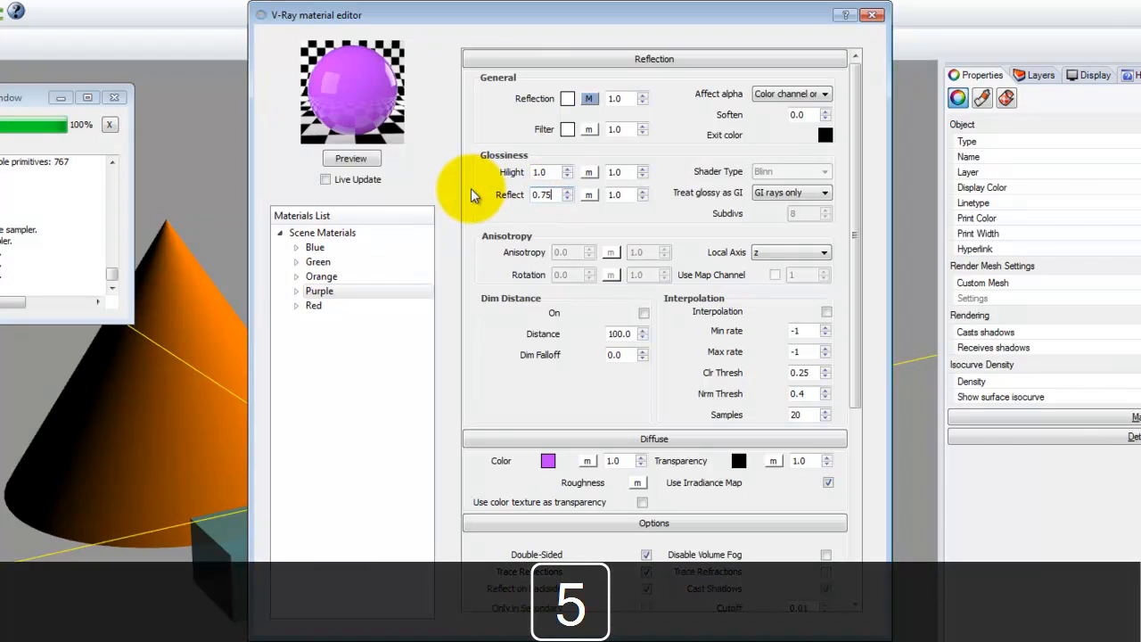
click(356, 161)
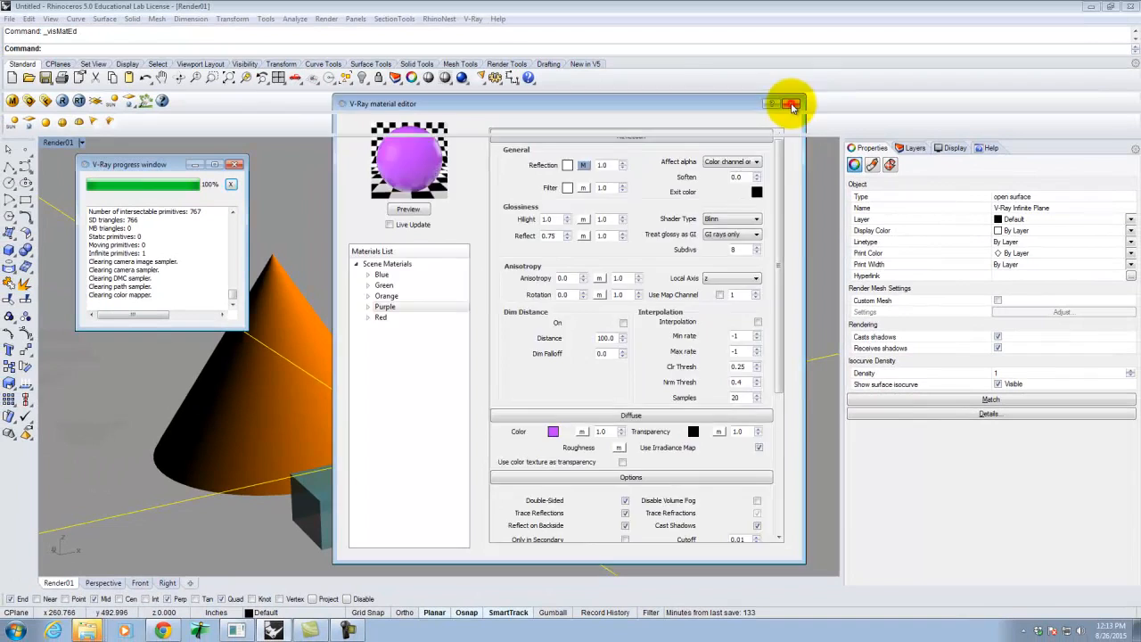
click(813, 79)
- Render the scene with the glossier Green and Purple materials and open the save-image dialog
click(14, 78)
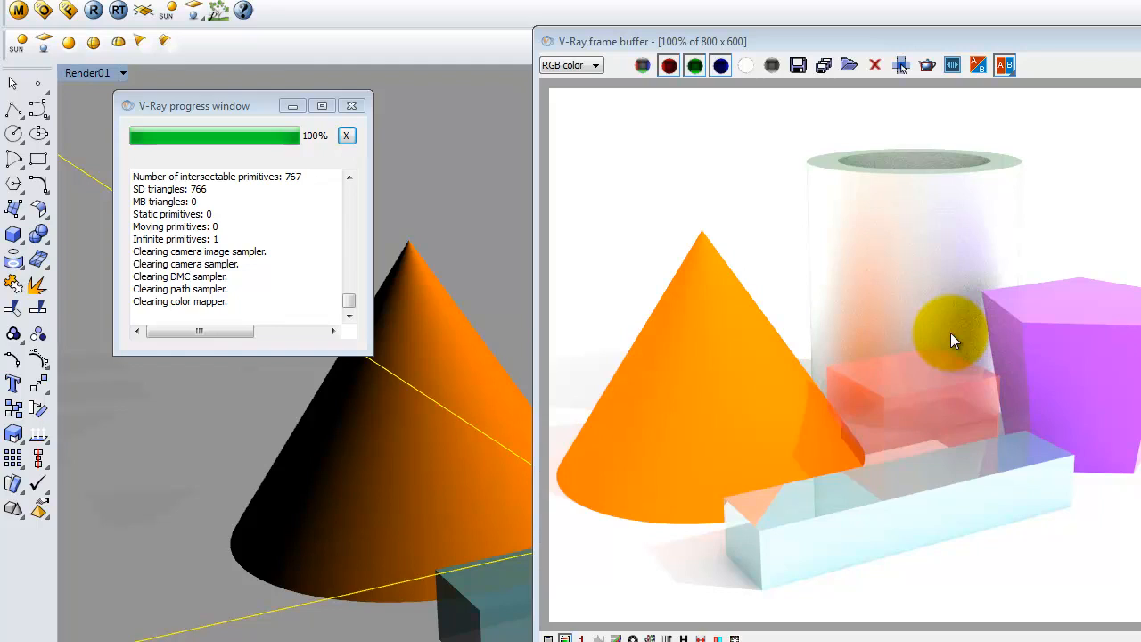
click(798, 68)
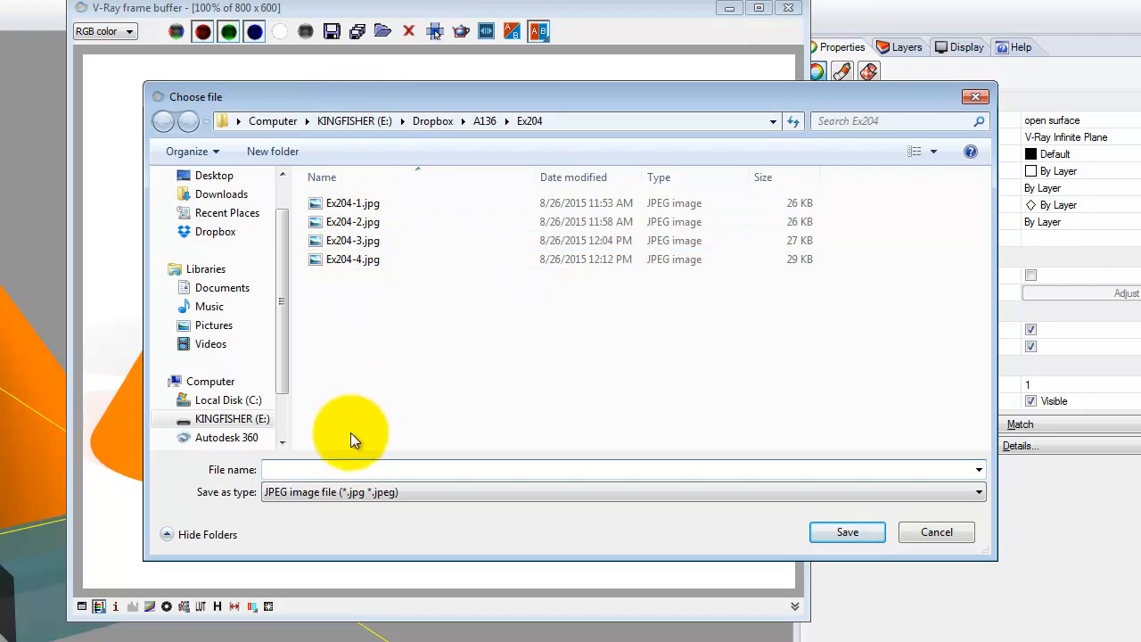
- Save the new render as Ex204-5.jpg in the Ex204 folder and close the frame buffer
click(340, 261)
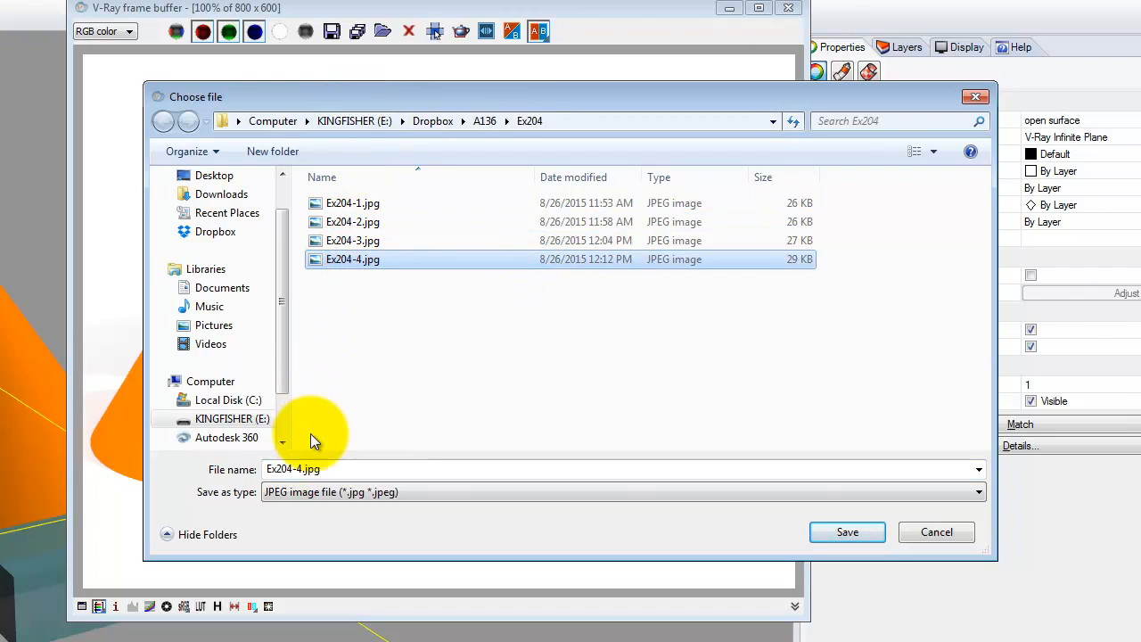
click(301, 469)
click(301, 469)
click(301, 469)
key(BackSpace)
text(5)
click(841, 533)
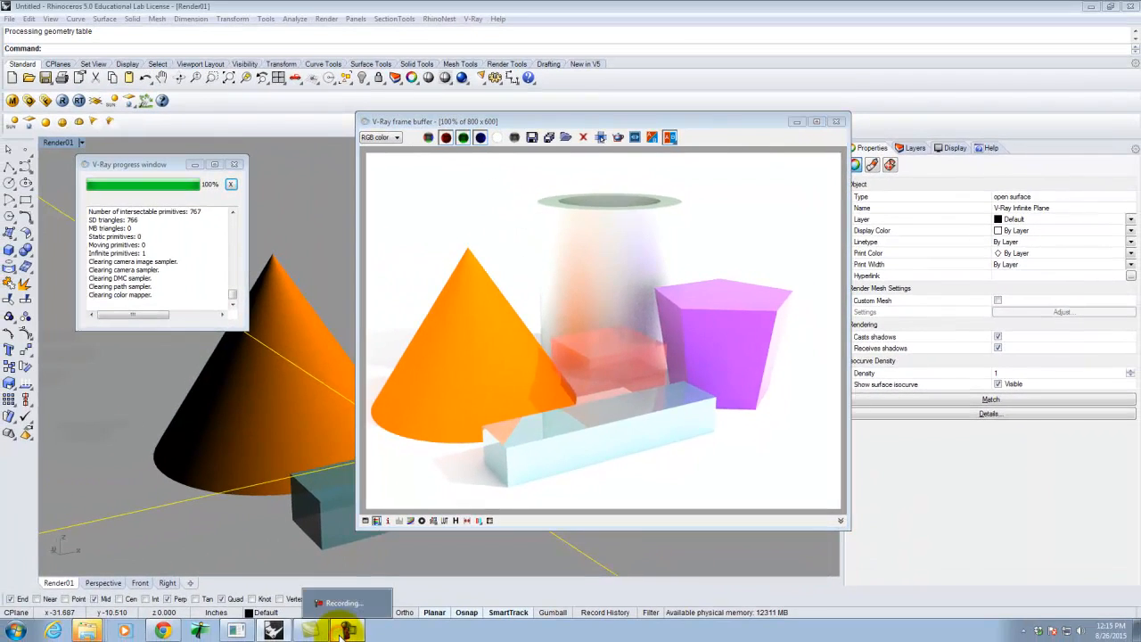
click(343, 633)
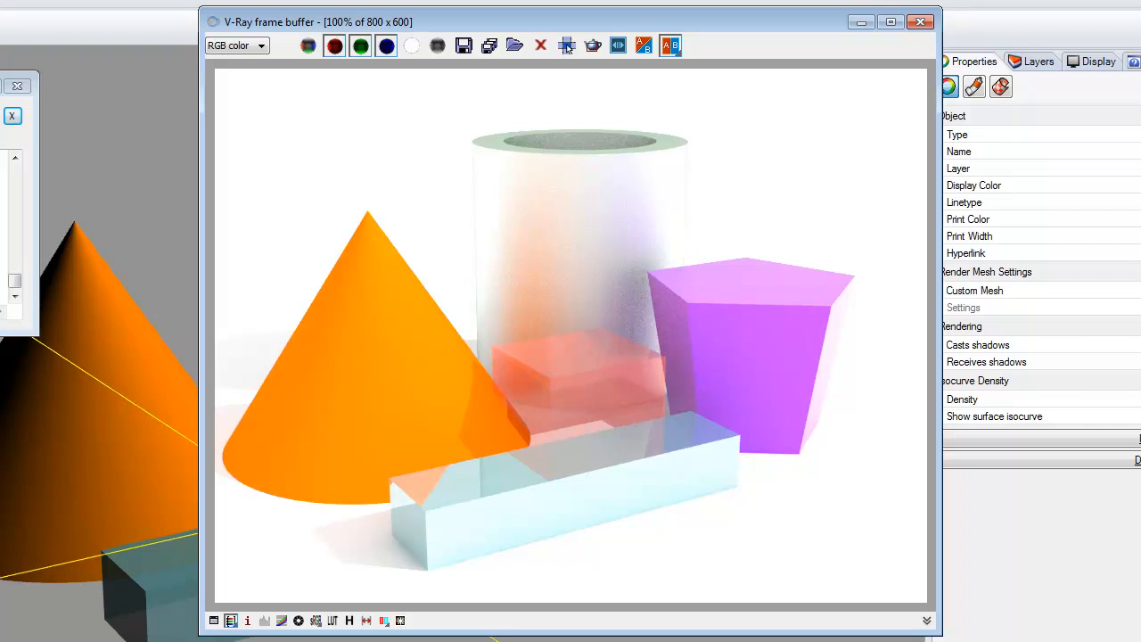
click(922, 24)
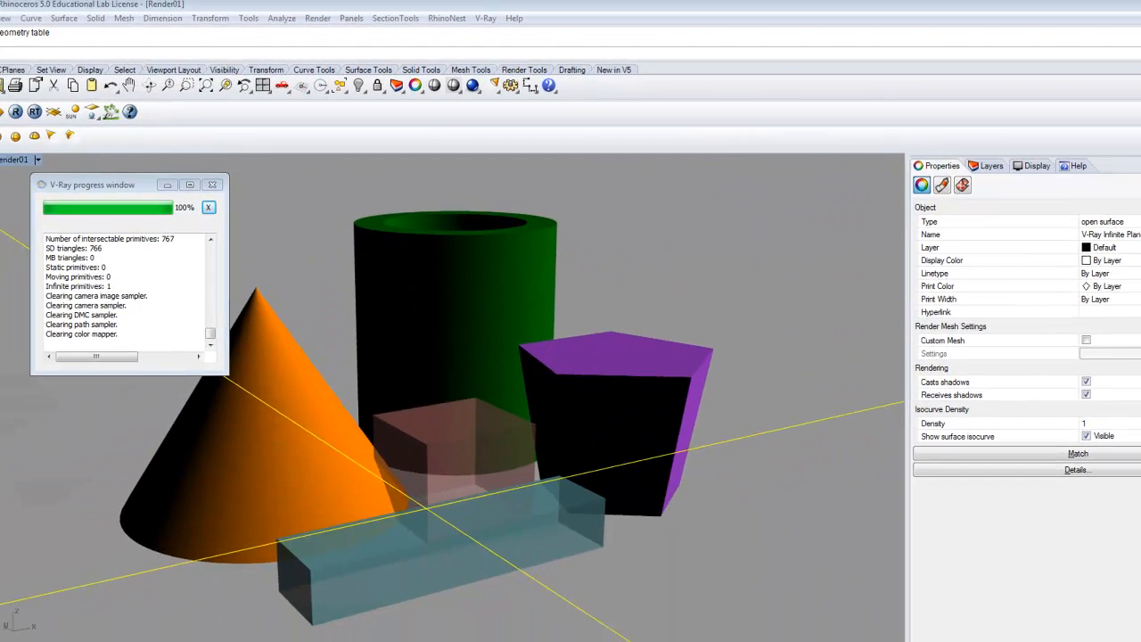
key(alt+Tab)
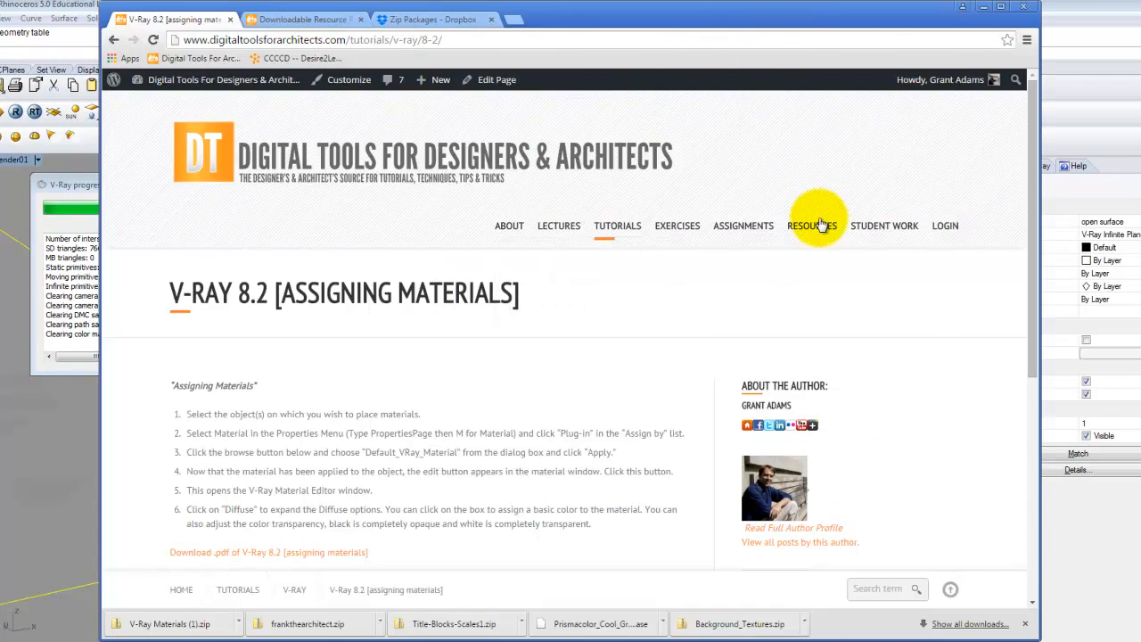
- Go to the Downloadable Resource Packages page from the site's Resources menu
mouse_move(819, 227)
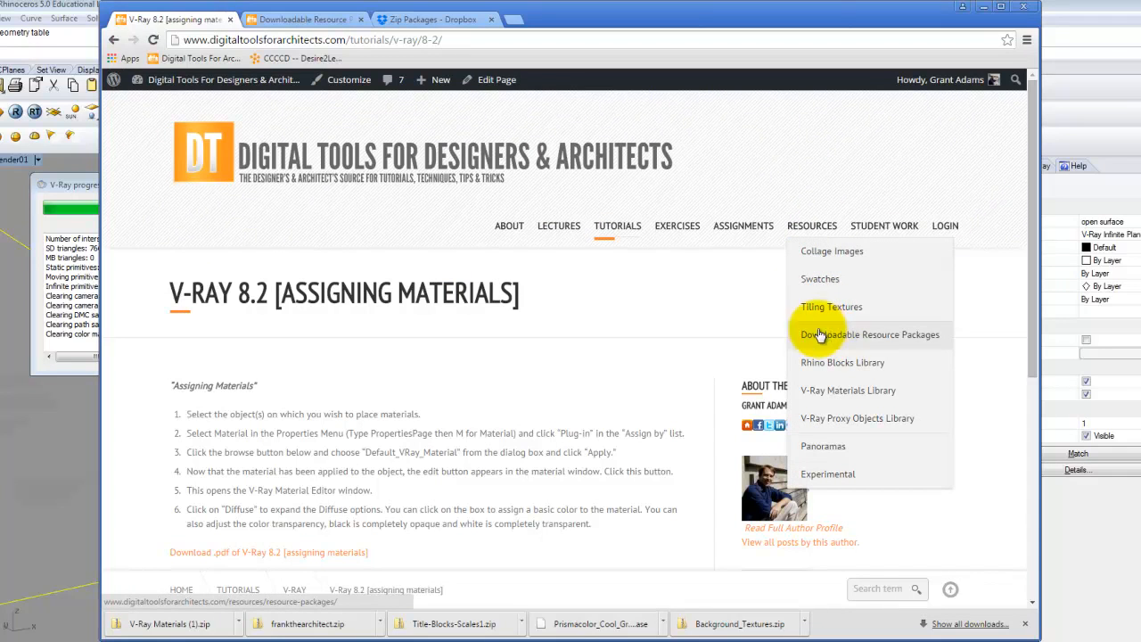
click(582, 273)
scroll(518, 277, down, 3)
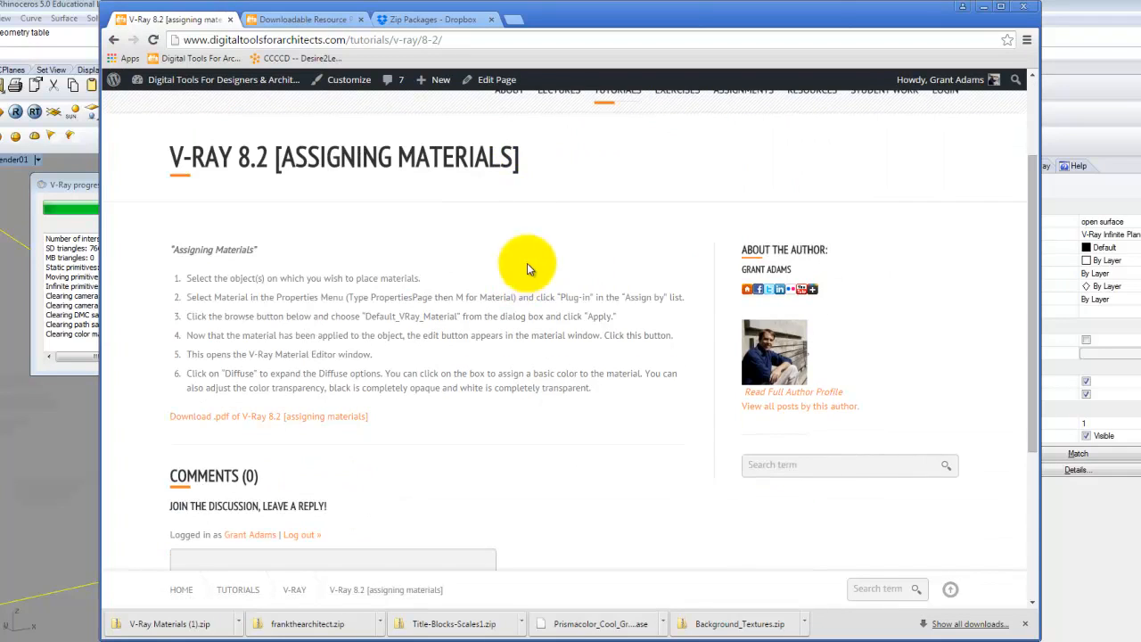
scroll(691, 302, up, 3)
mouse_move(810, 224)
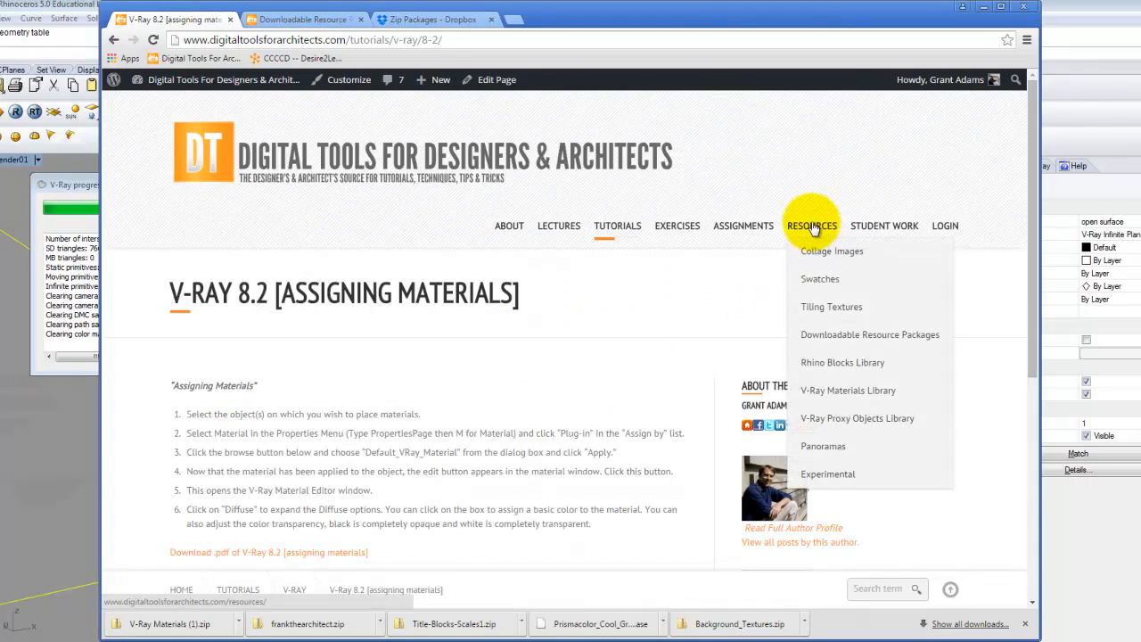
click(833, 332)
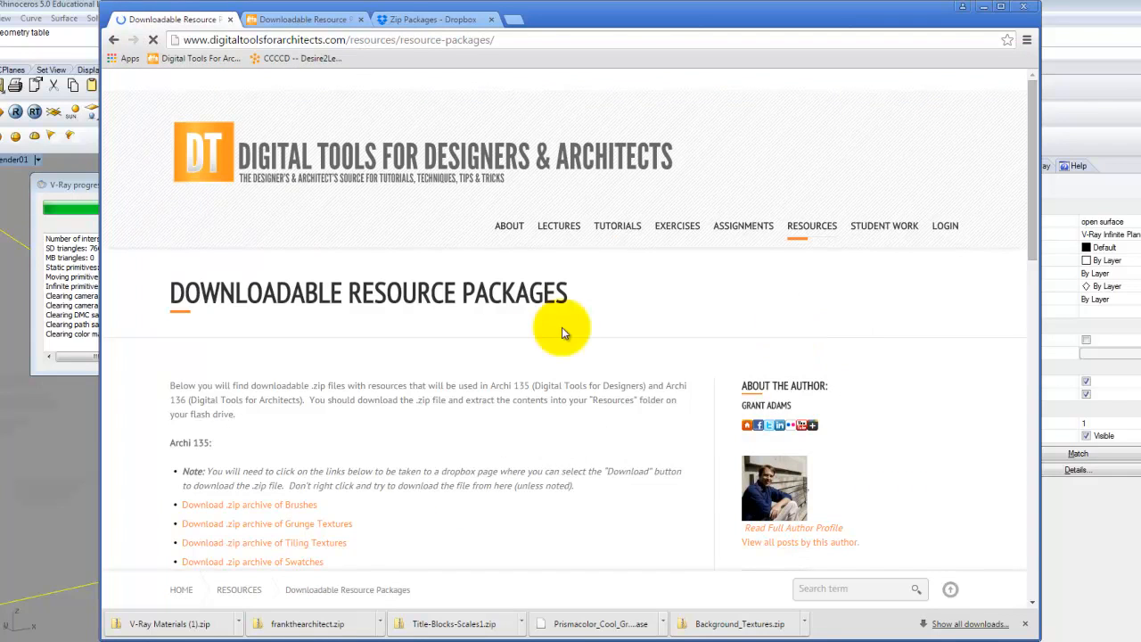
- Open the V-Ray Materials.zip download on Dropbox, then minimize Chrome
scroll(484, 324, down, 5)
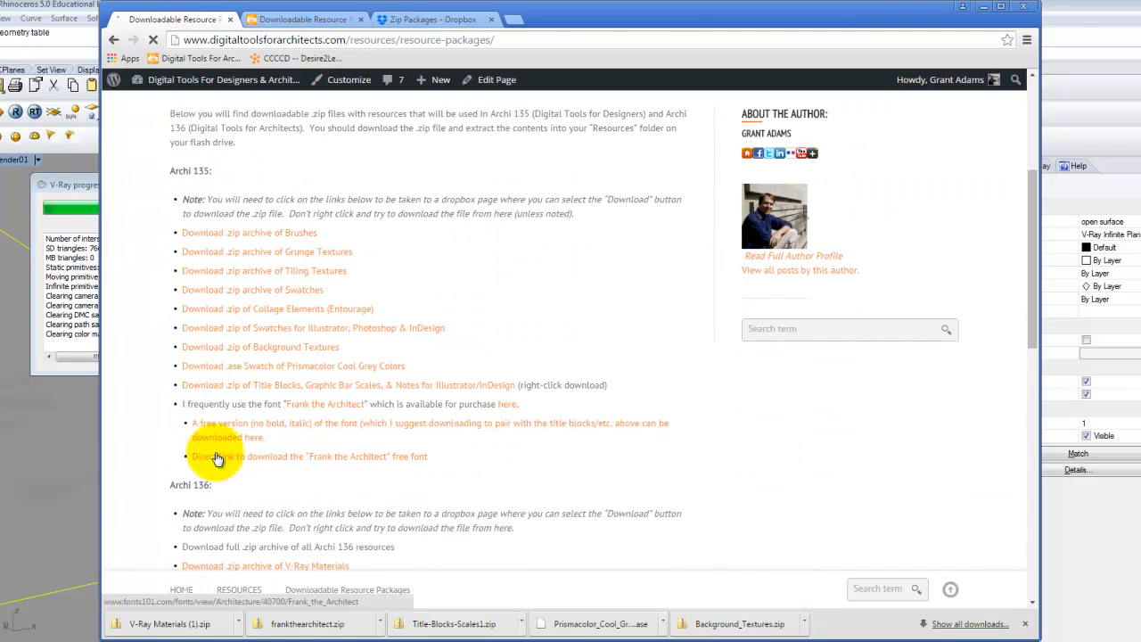
scroll(255, 438, down, 4)
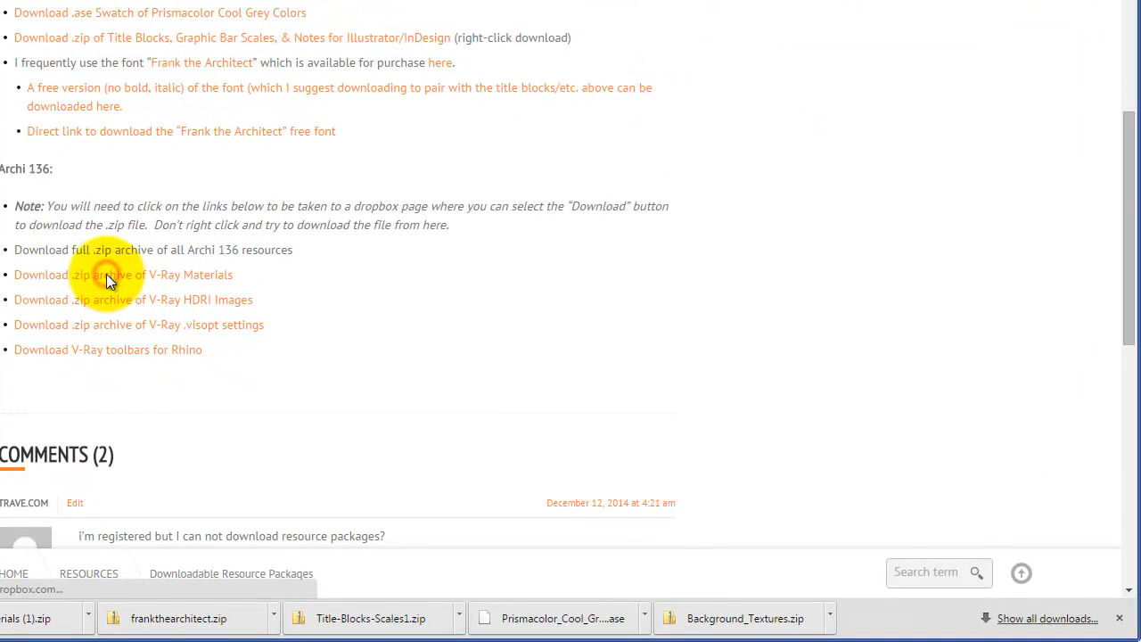
click(106, 273)
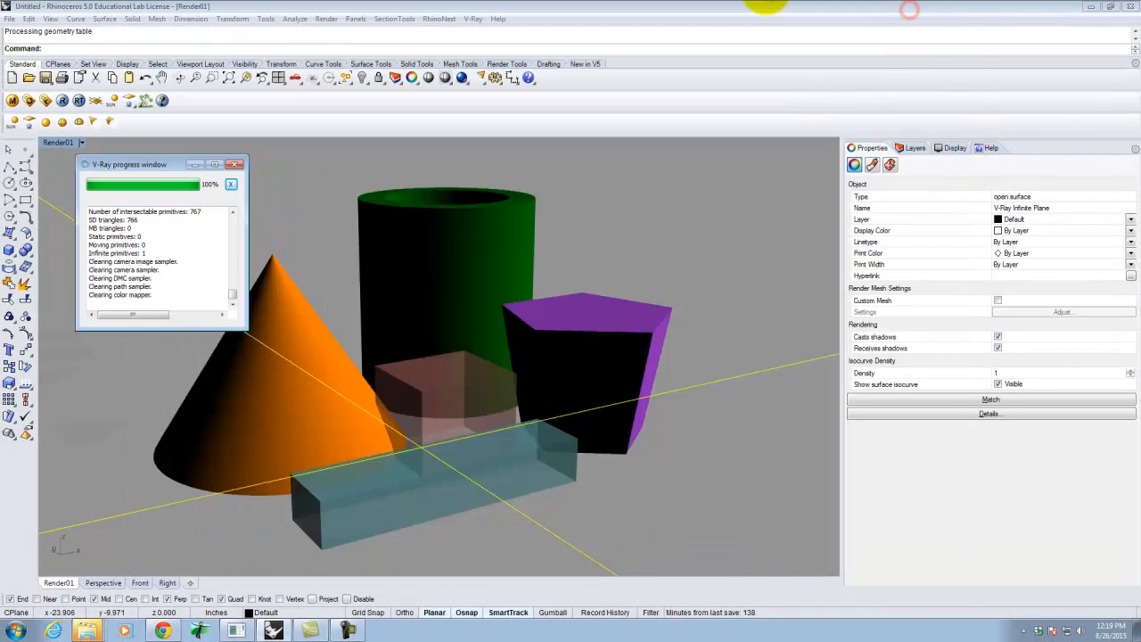
click(908, 9)
- Browse in Explorer to KINGFISHER (E:) > Resources > V-Ray Materials > Metal
click(16, 631)
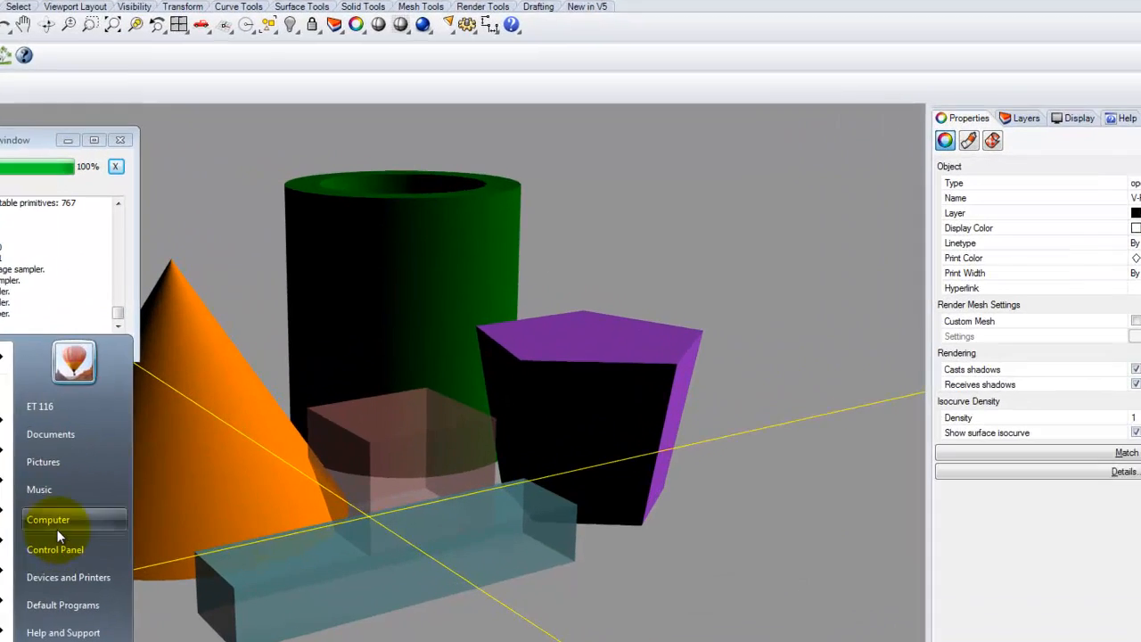
click(55, 524)
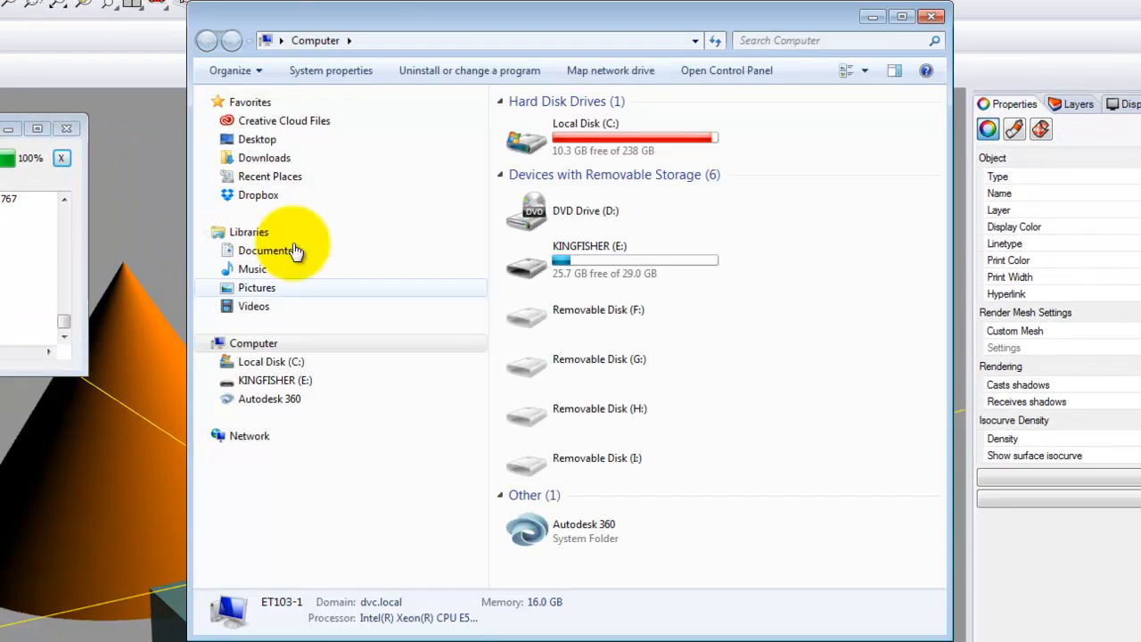
click(630, 254)
double_click(630, 255)
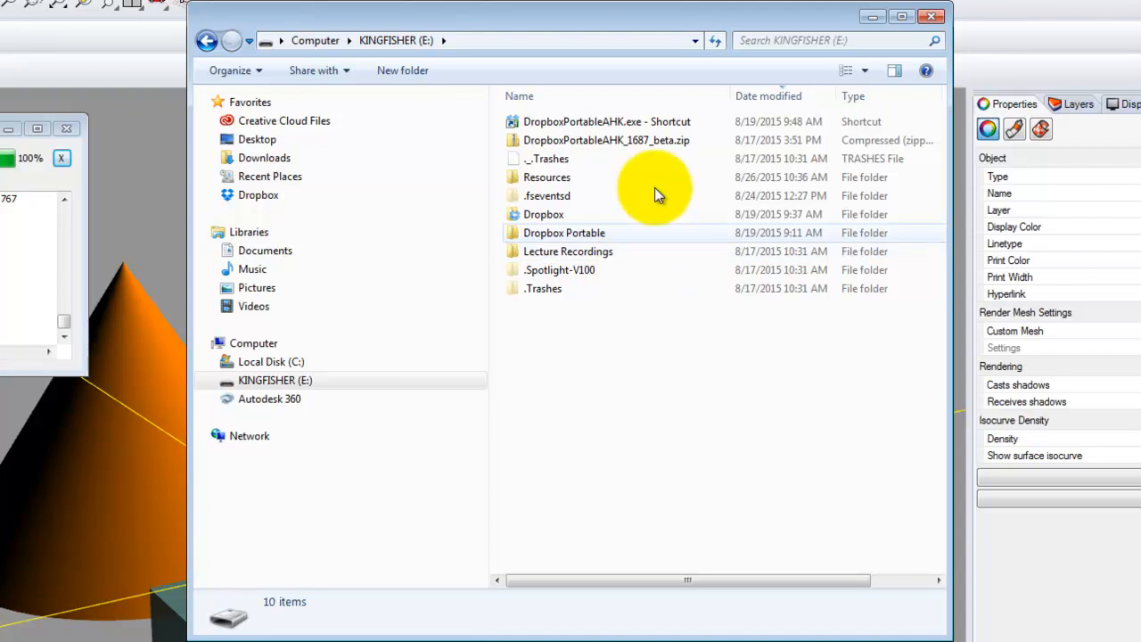
double_click(564, 179)
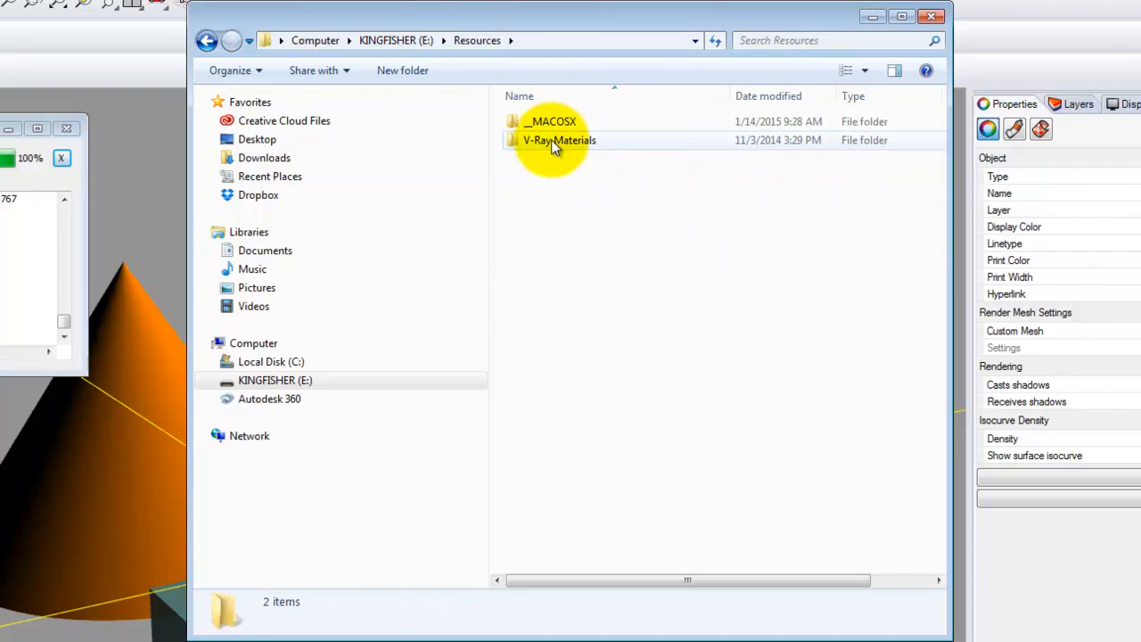
double_click(555, 143)
scroll(605, 143, right, 1)
scroll(603, 152, left, 1)
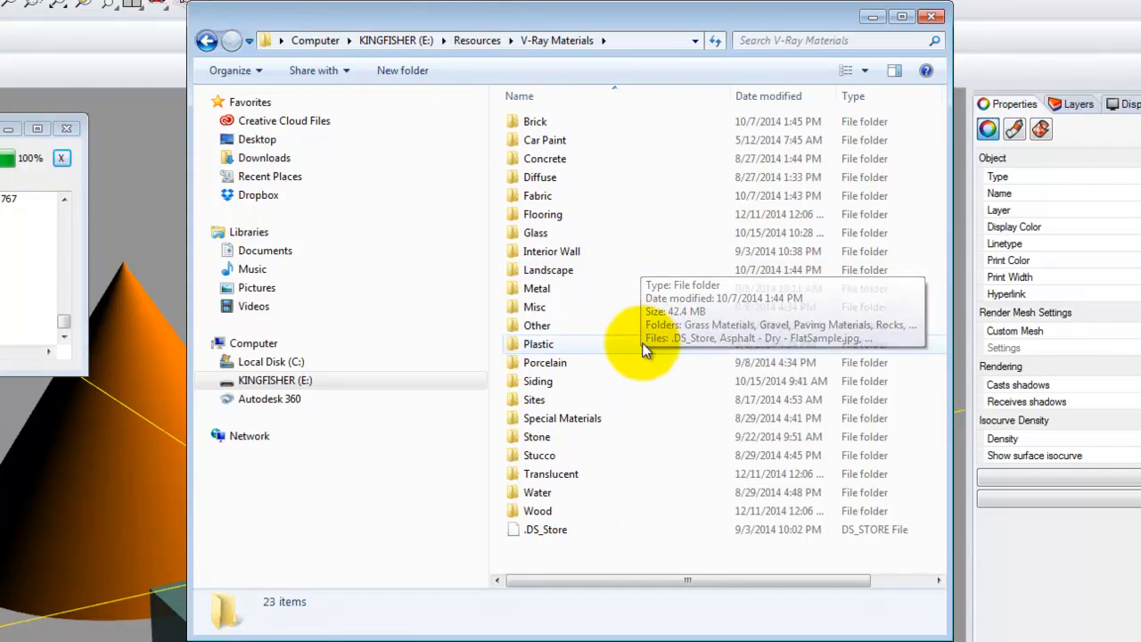
double_click(565, 284)
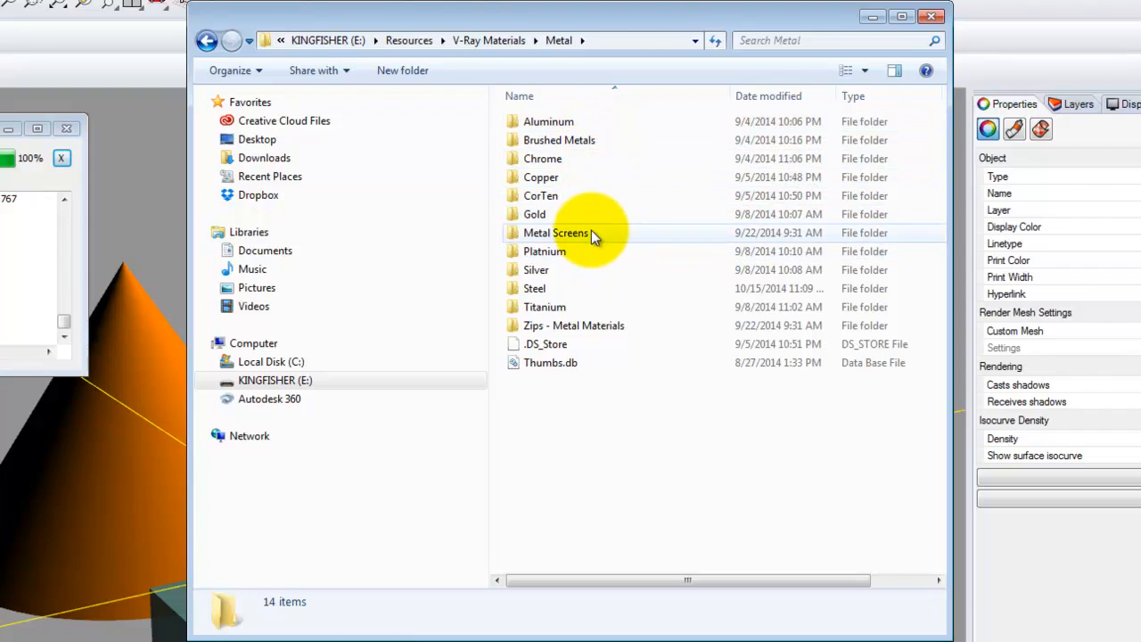
- Return to Rhino and launch the V-Ray material editor
mouse_move(573, 251)
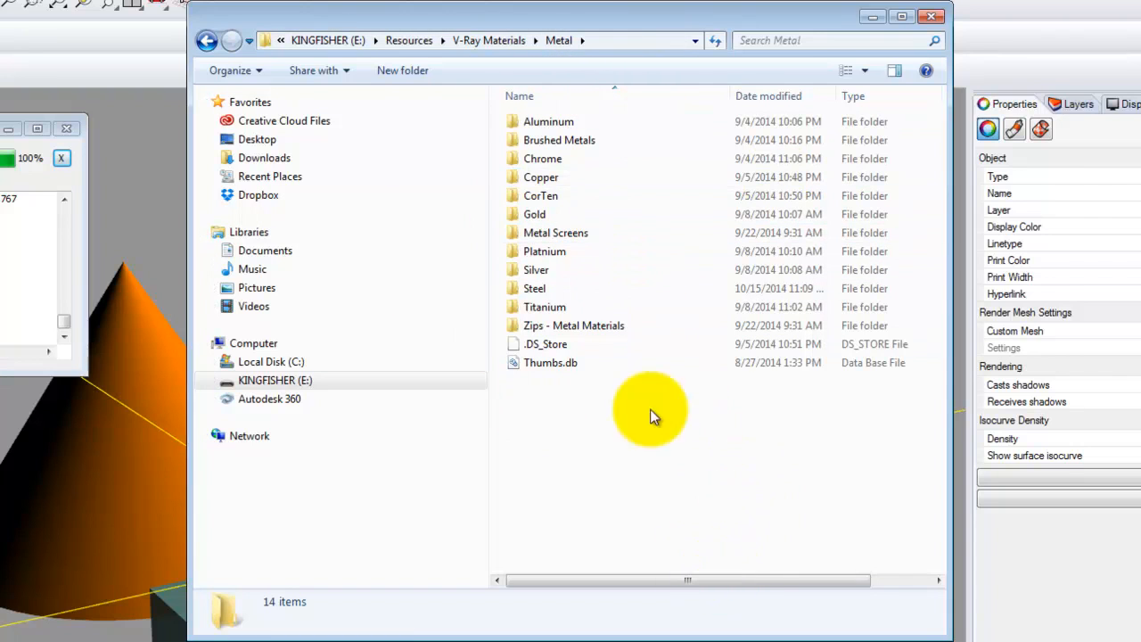
mouse_move(607, 289)
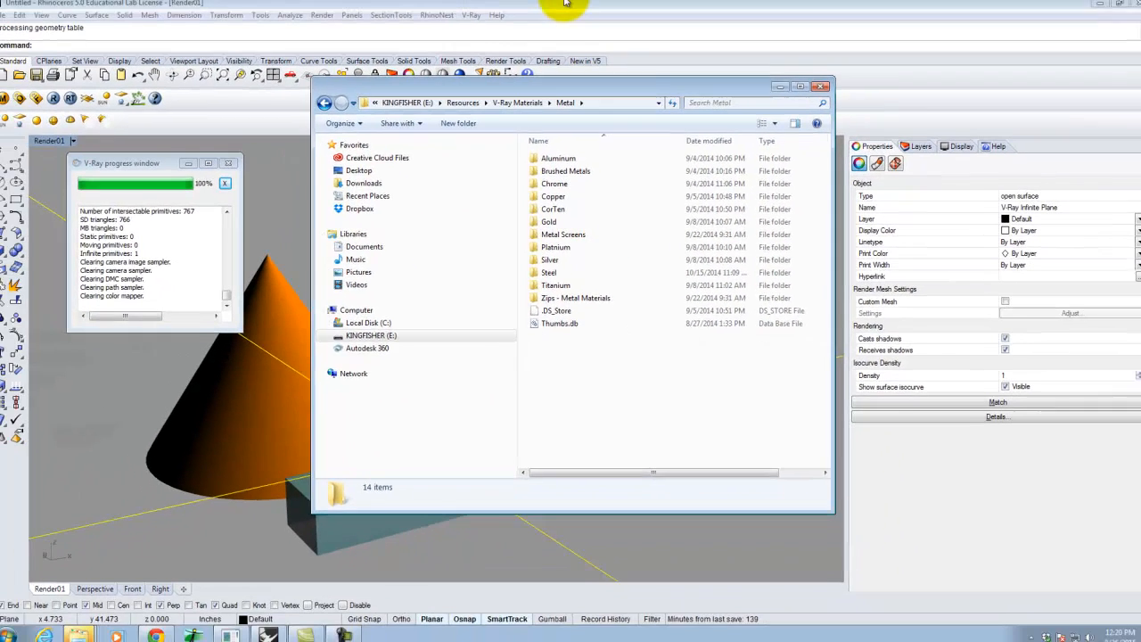
click(563, 3)
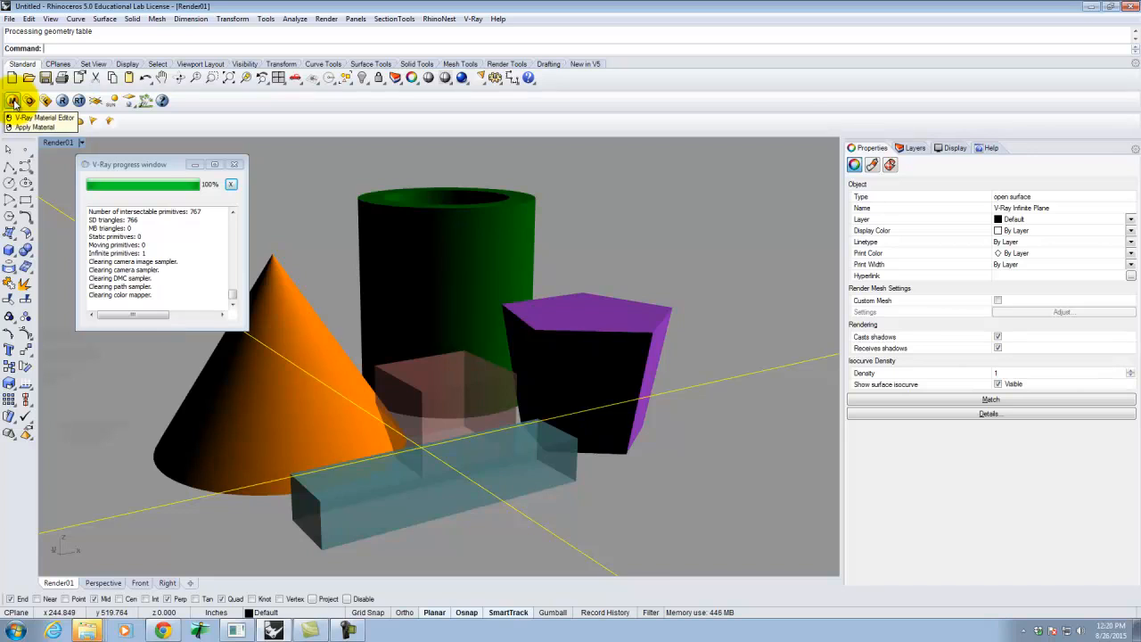
click(13, 102)
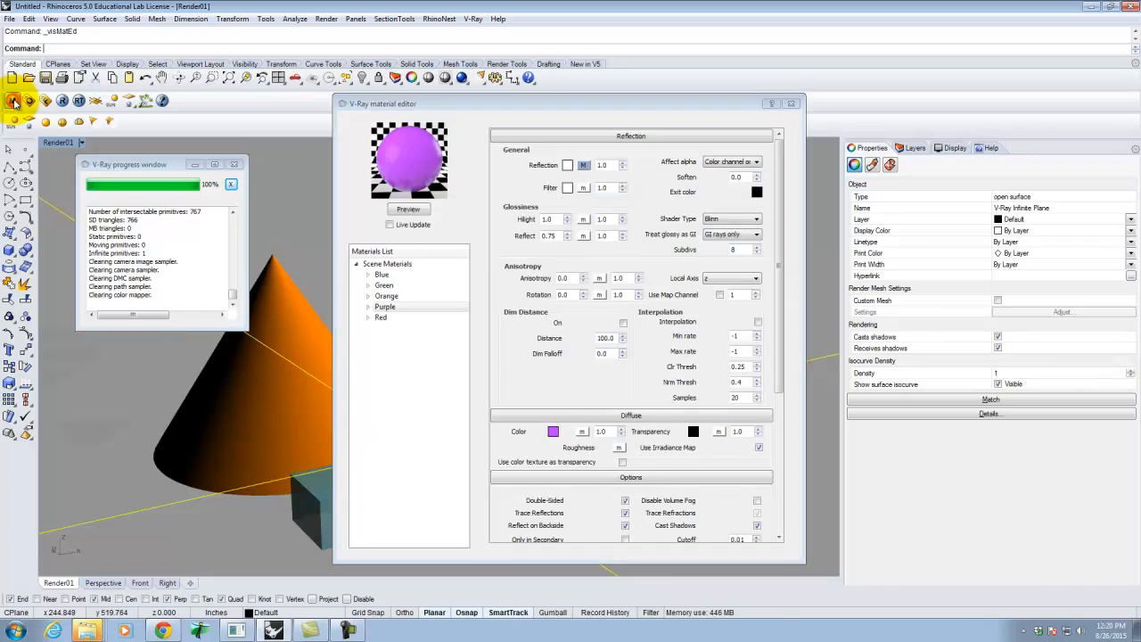
- Load CorTen.vismat from E:\Resources\V-Ray Materials\Metal\CorTen\CorTen into the scene materials
right_click(389, 265)
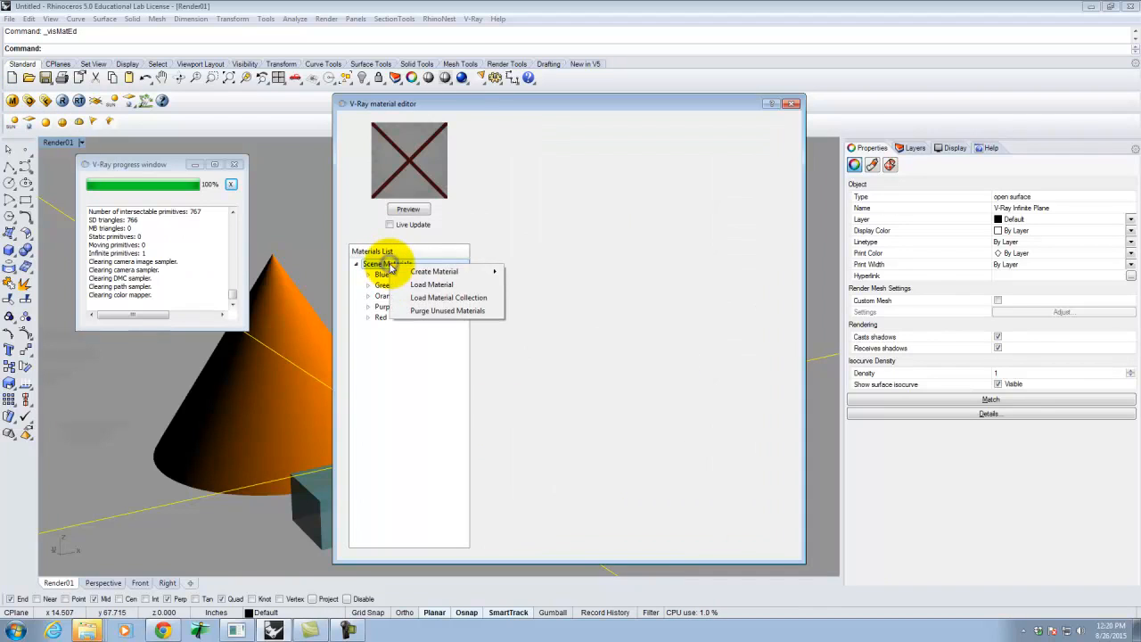
click(441, 285)
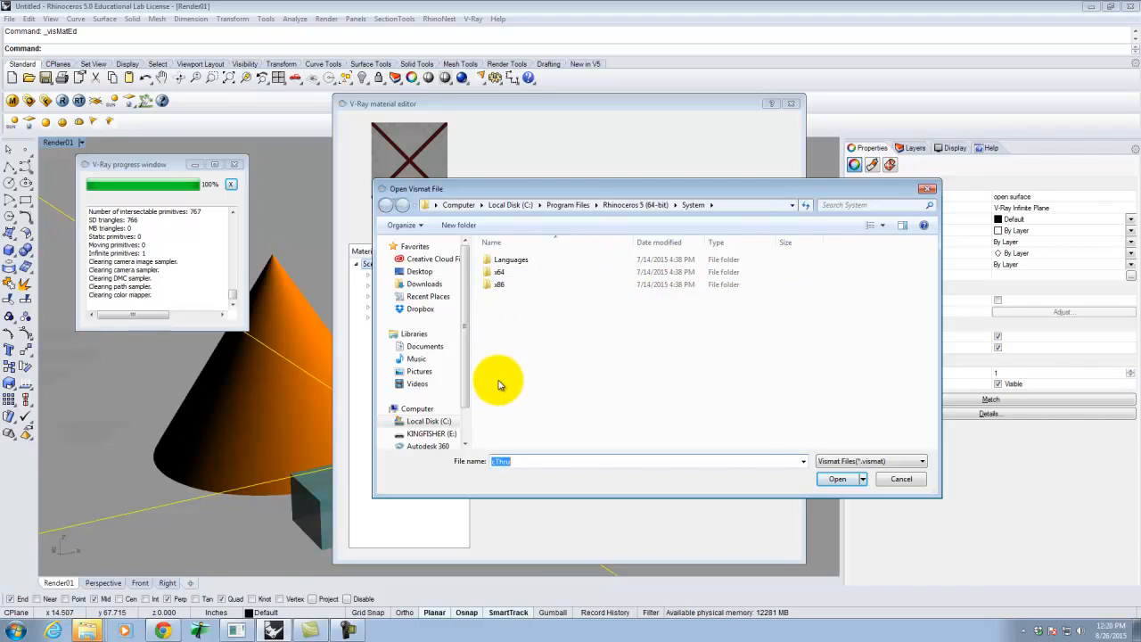
click(429, 434)
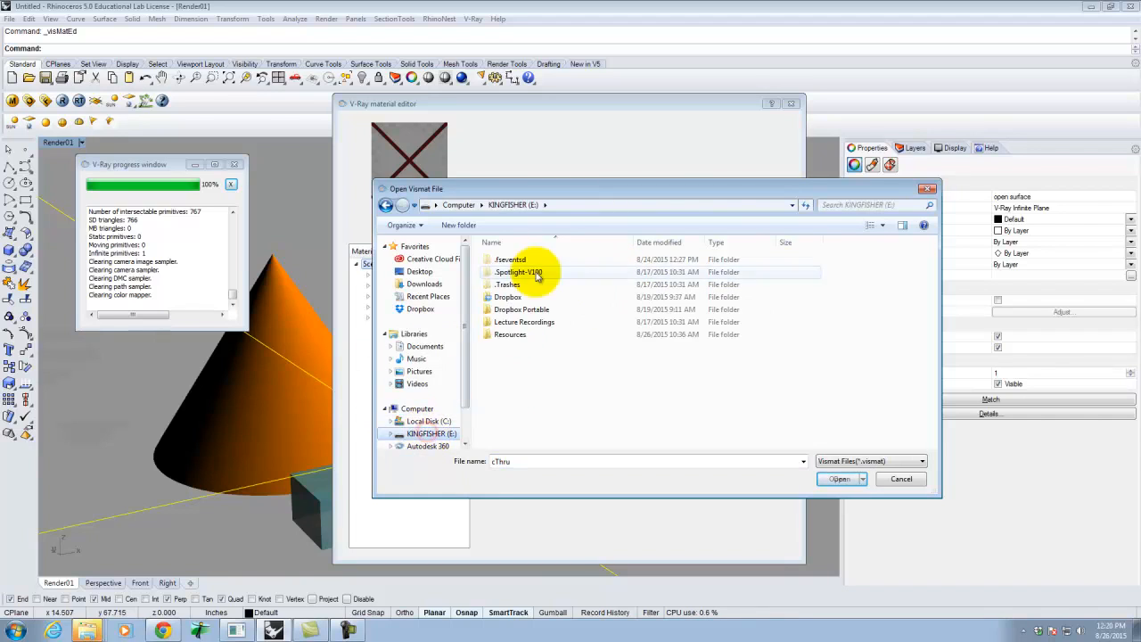
double_click(510, 336)
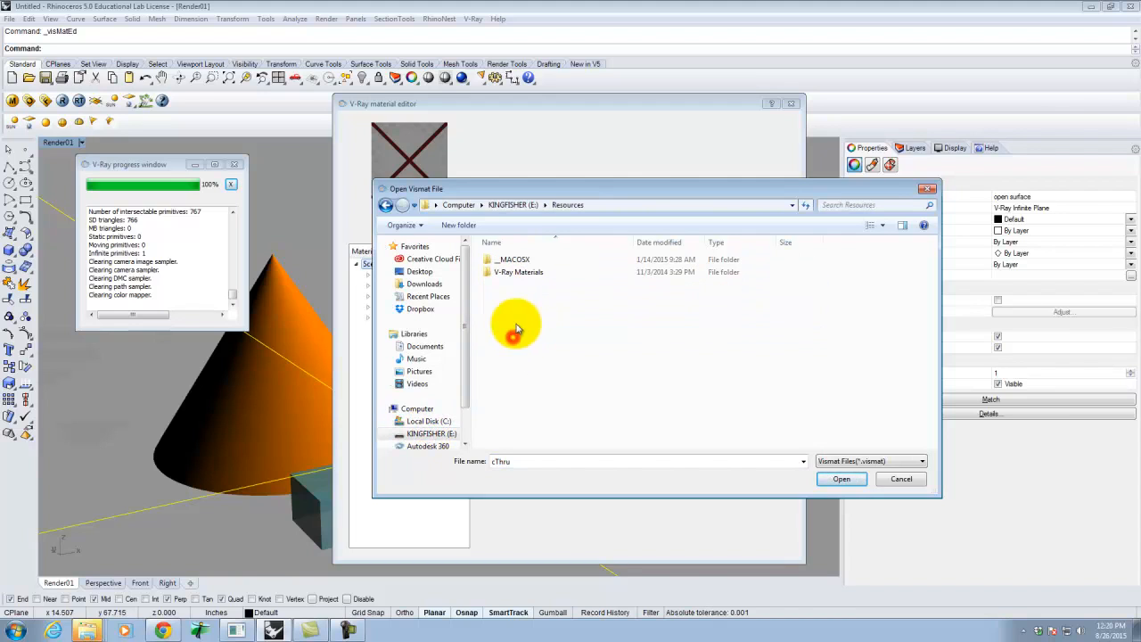
double_click(517, 271)
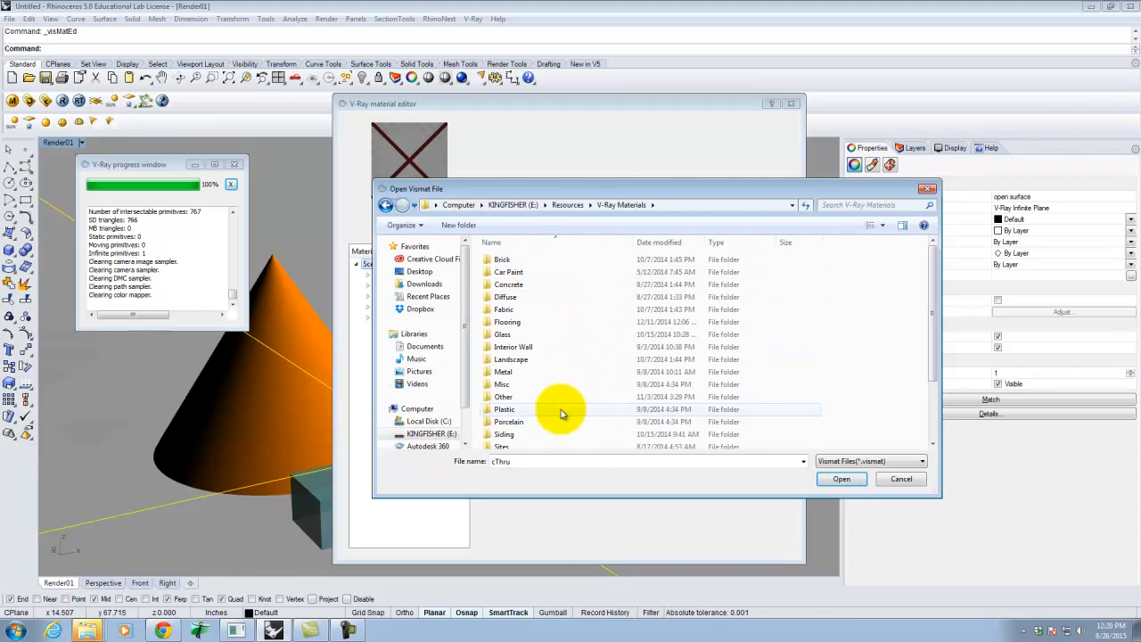
double_click(534, 373)
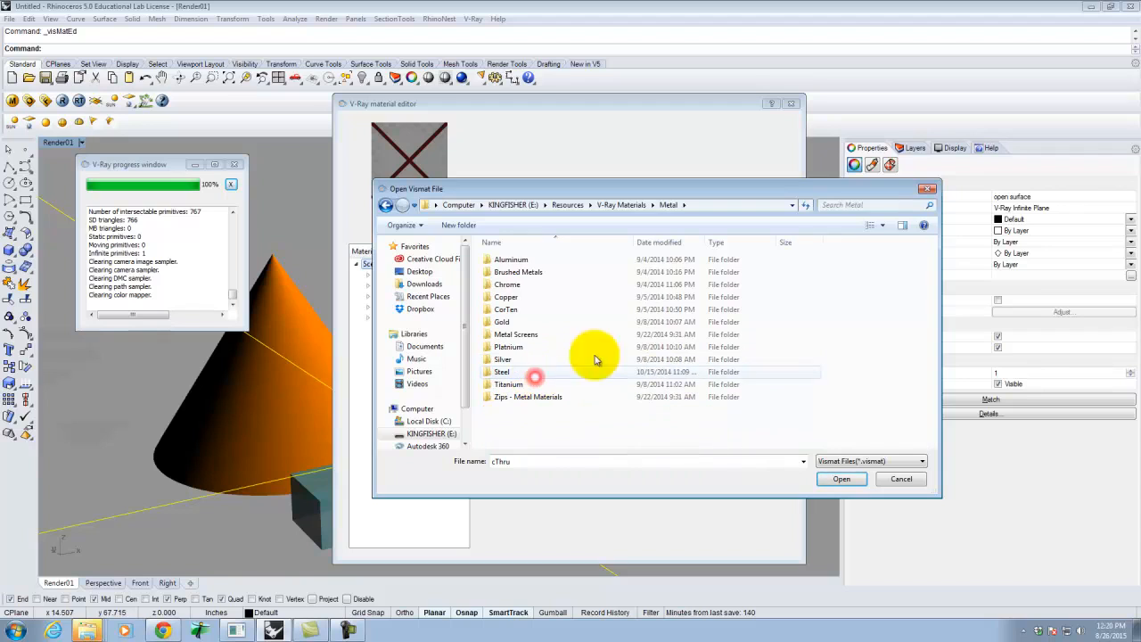
double_click(510, 310)
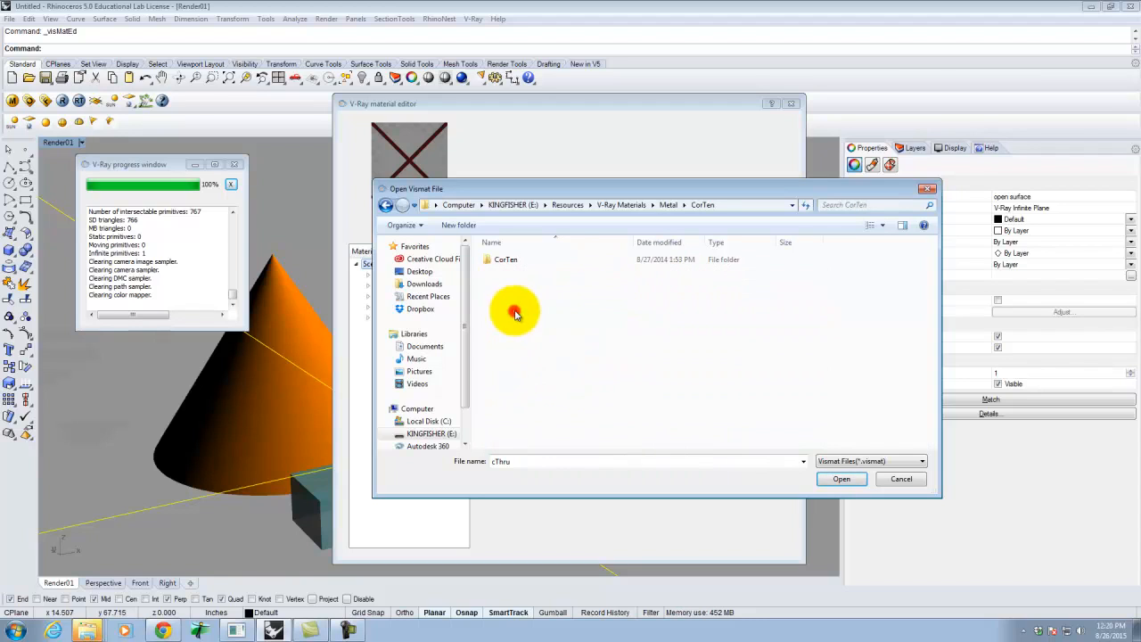
double_click(501, 260)
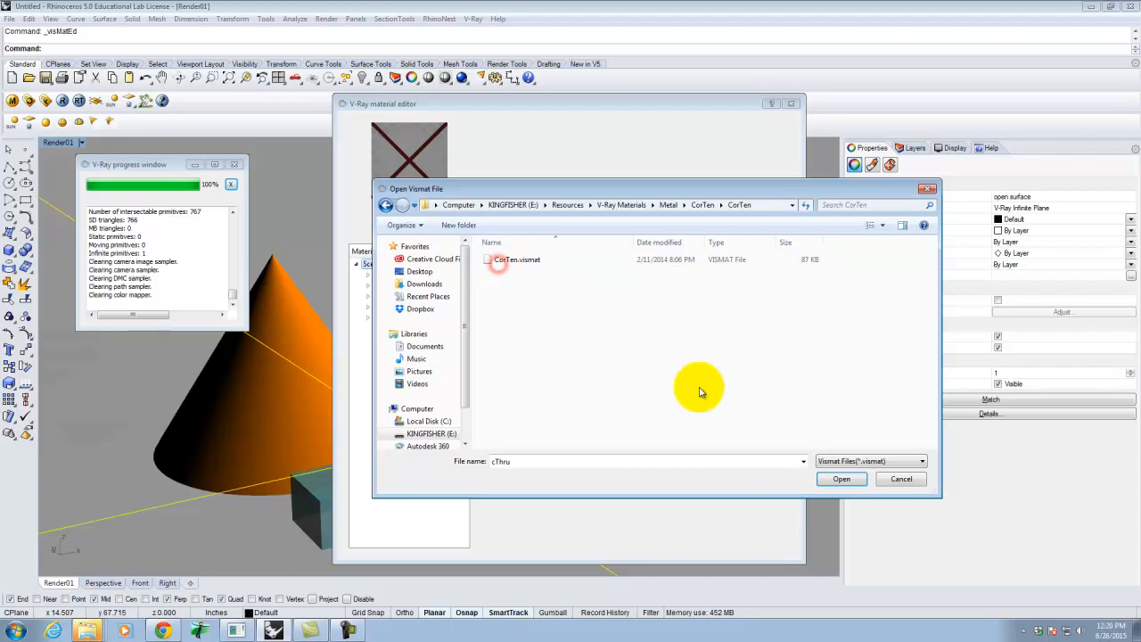
click(507, 264)
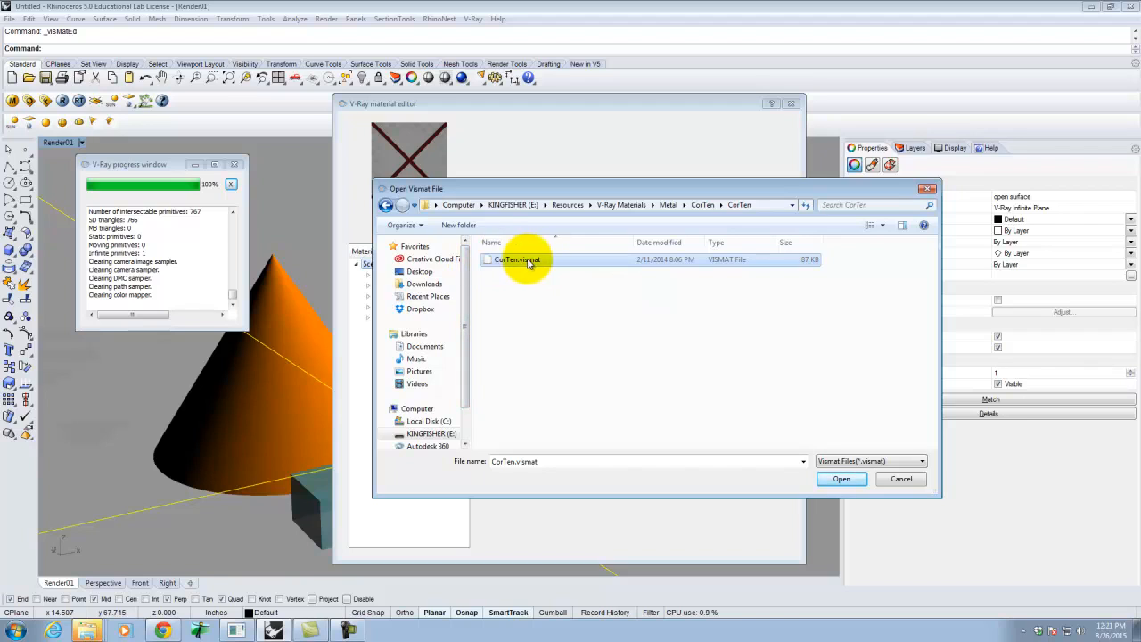
click(841, 481)
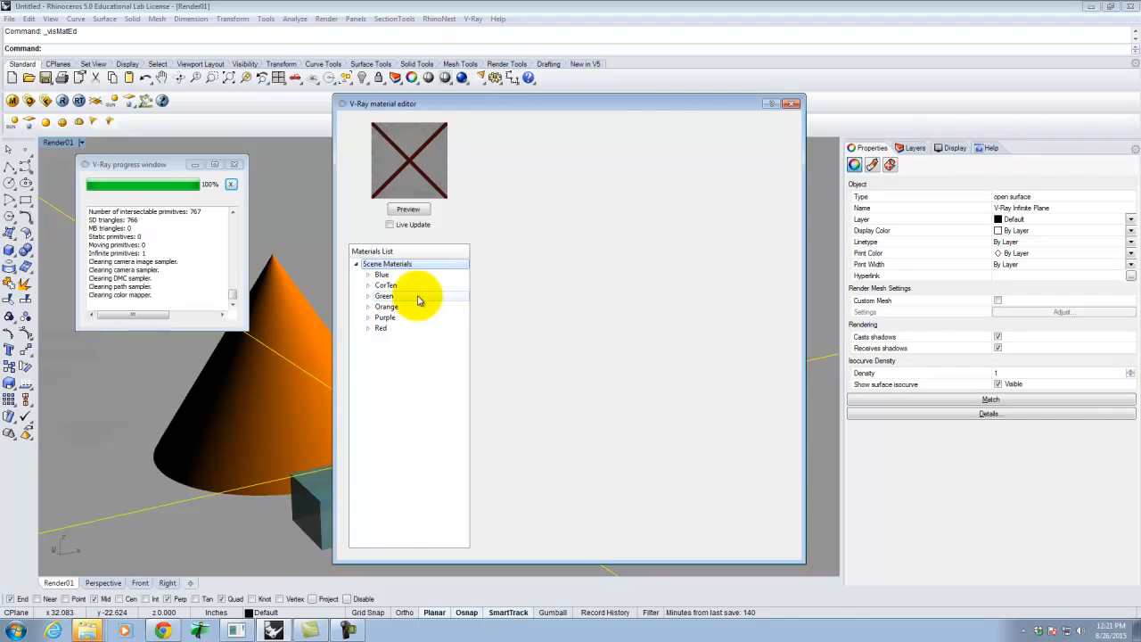
- Select CorTen, preview its Corten.jpg diffuse texture map, and confirm with OK
click(384, 285)
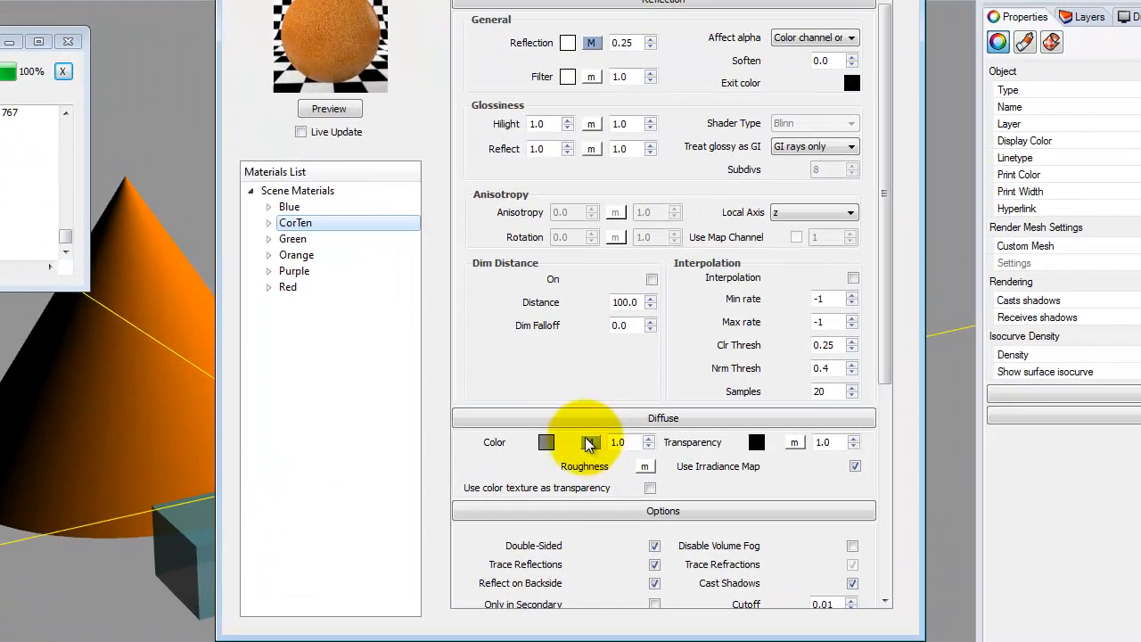
click(590, 444)
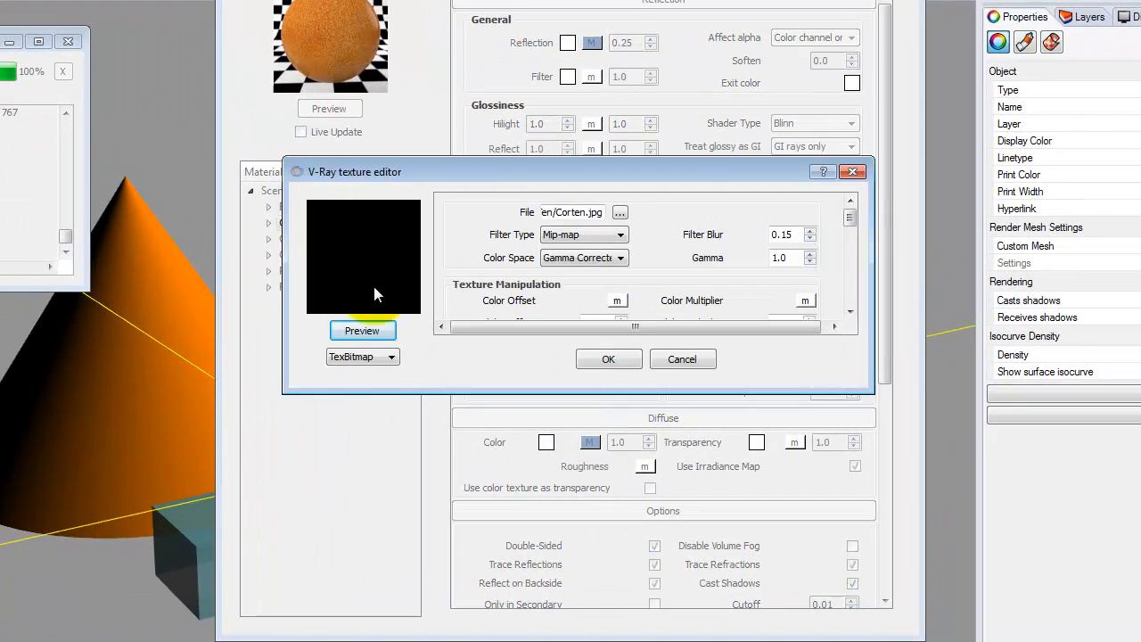
click(371, 328)
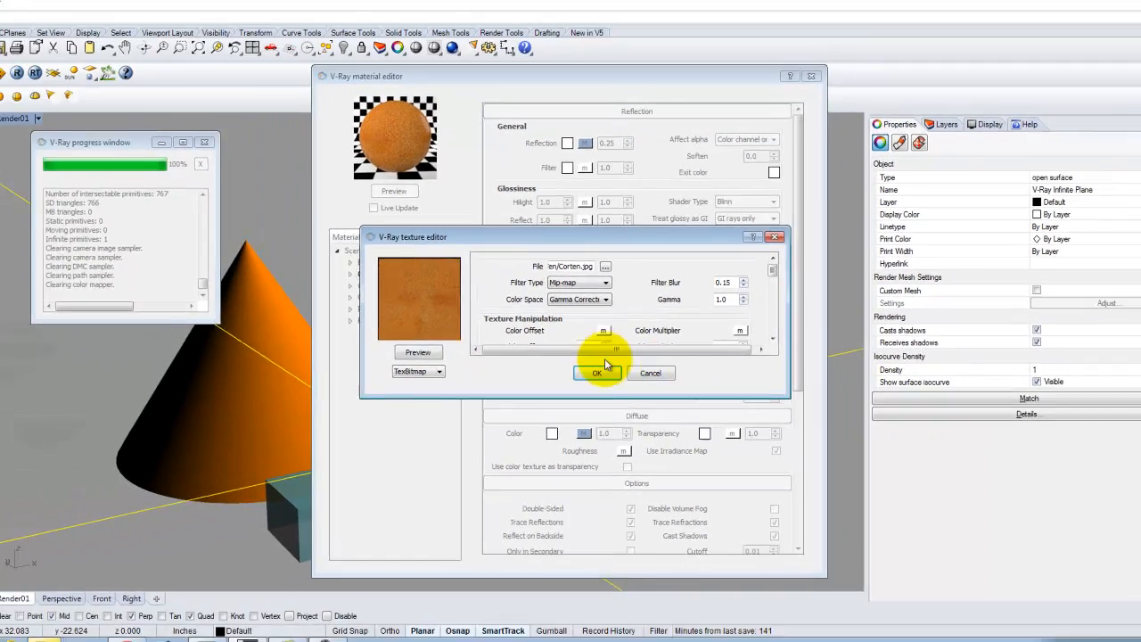
click(609, 358)
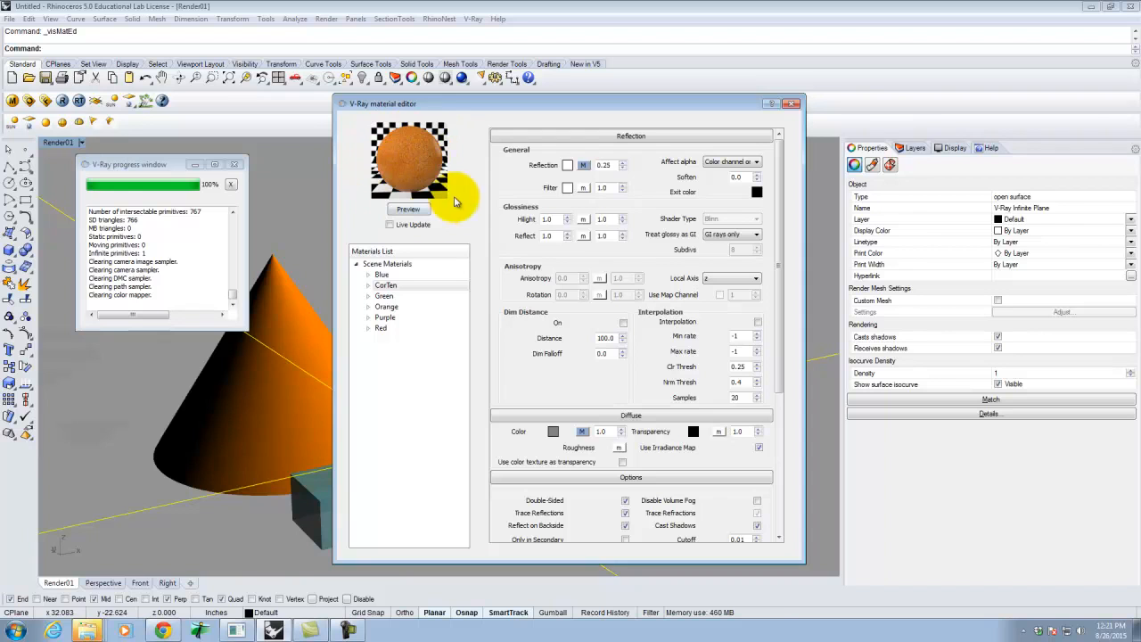
- Apply the CorTen material to the green cylinder
drag(435, 109, 696, 129)
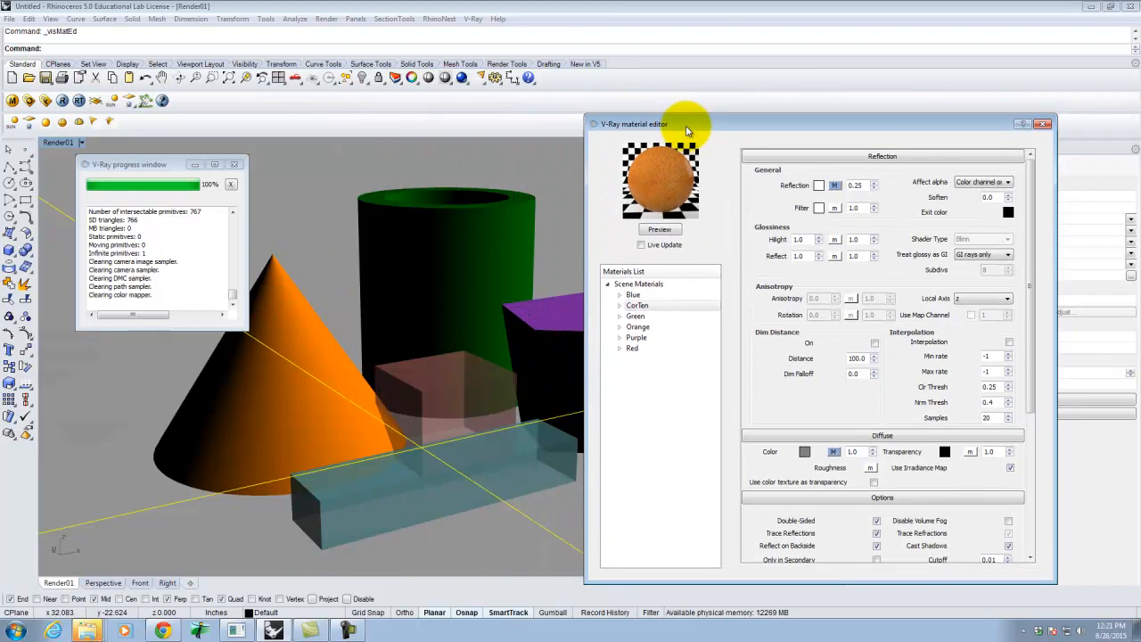
click(454, 247)
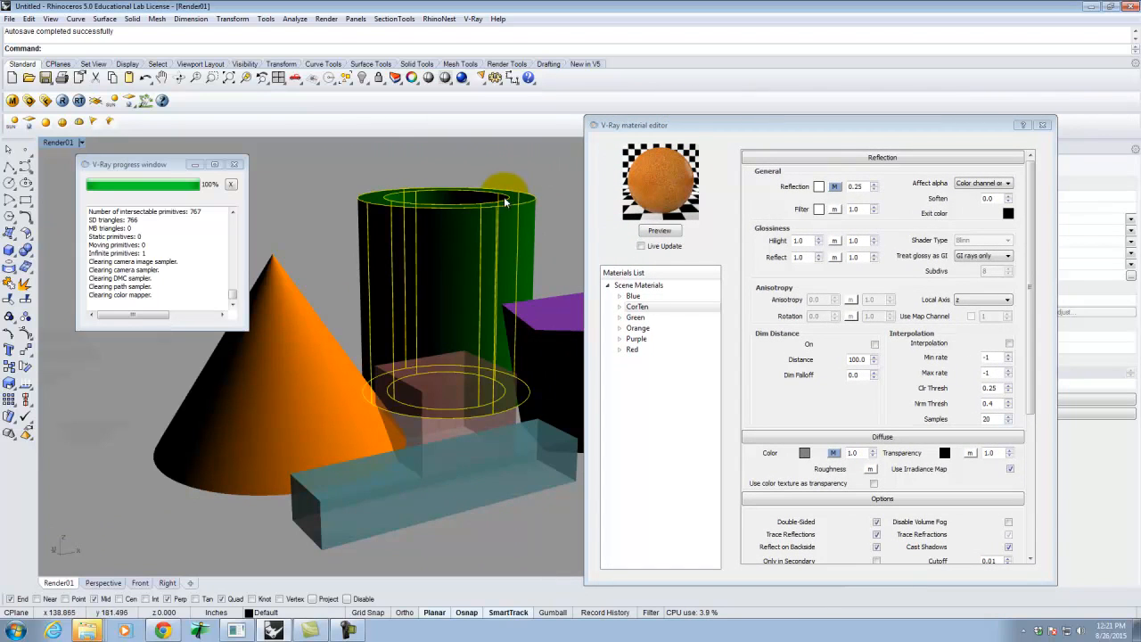
right_click(647, 307)
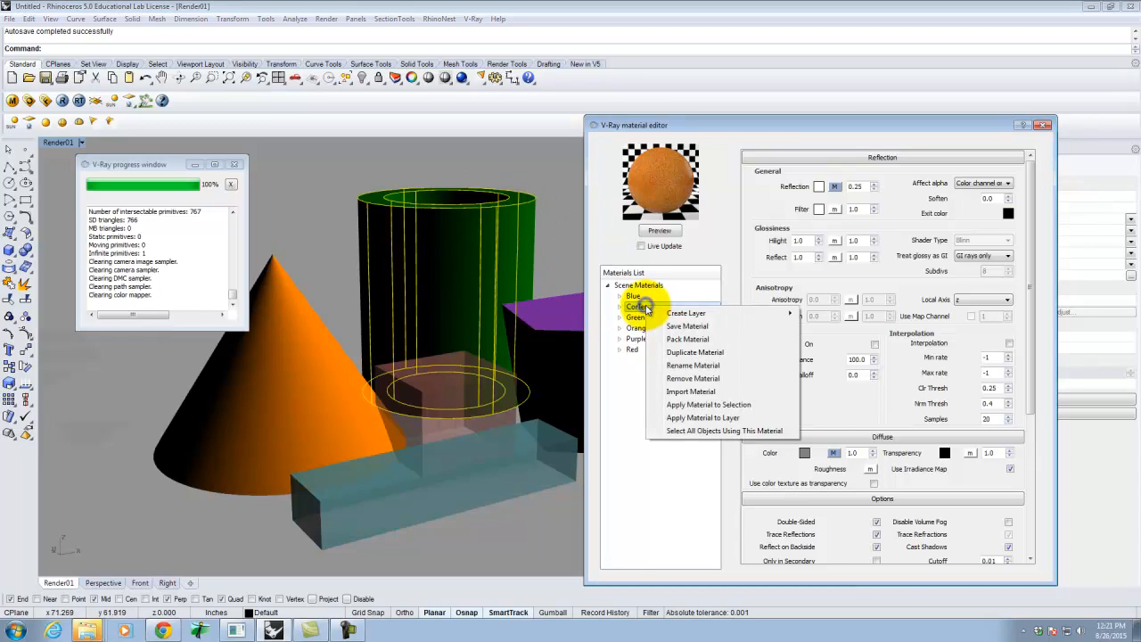
click(716, 406)
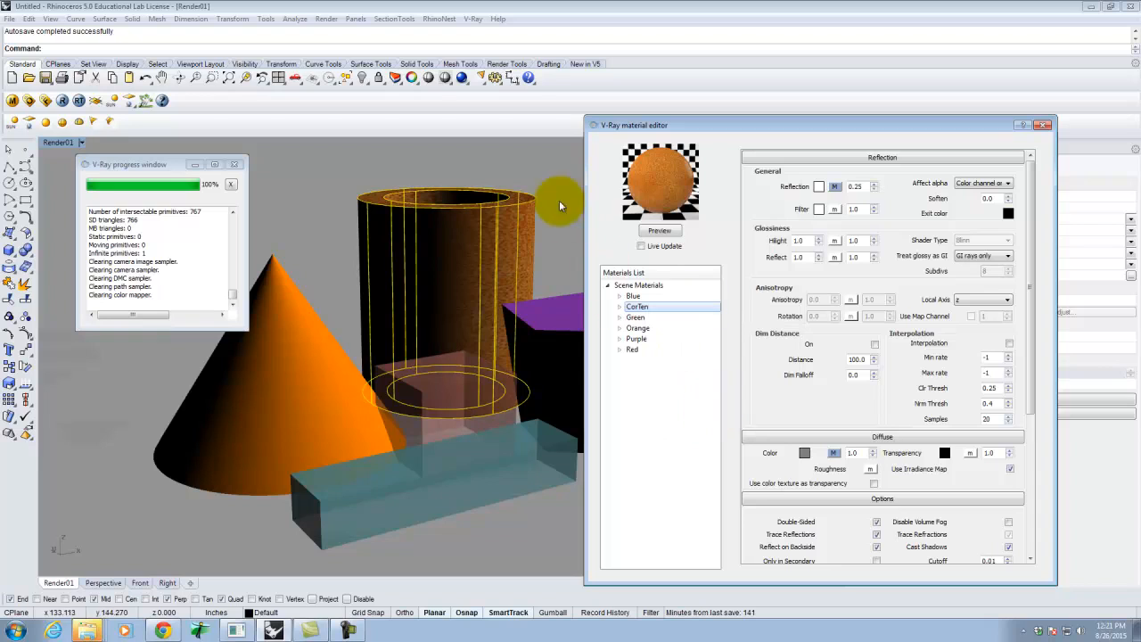
- Render the CorTen cylinder with V-Ray, then close the render window
click(62, 102)
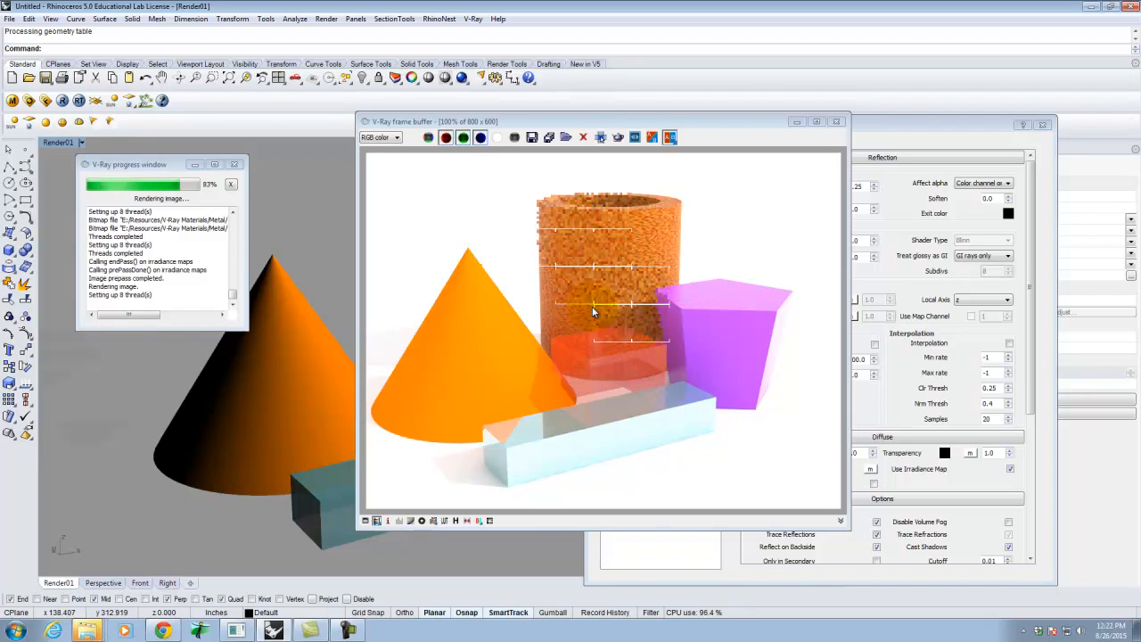
click(836, 121)
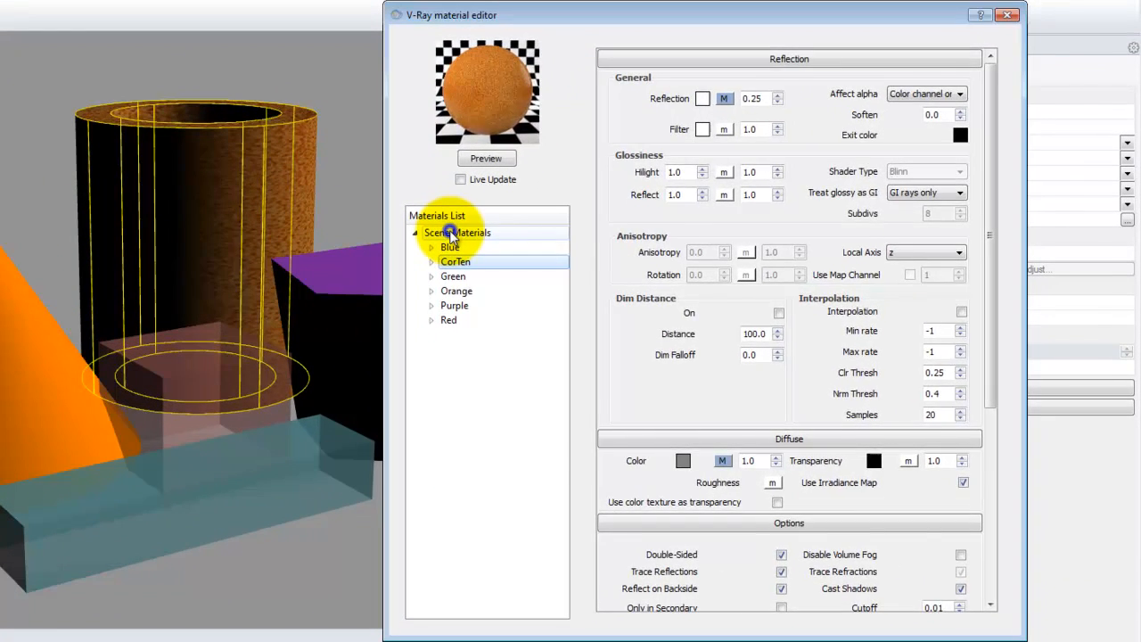
right_click(486, 243)
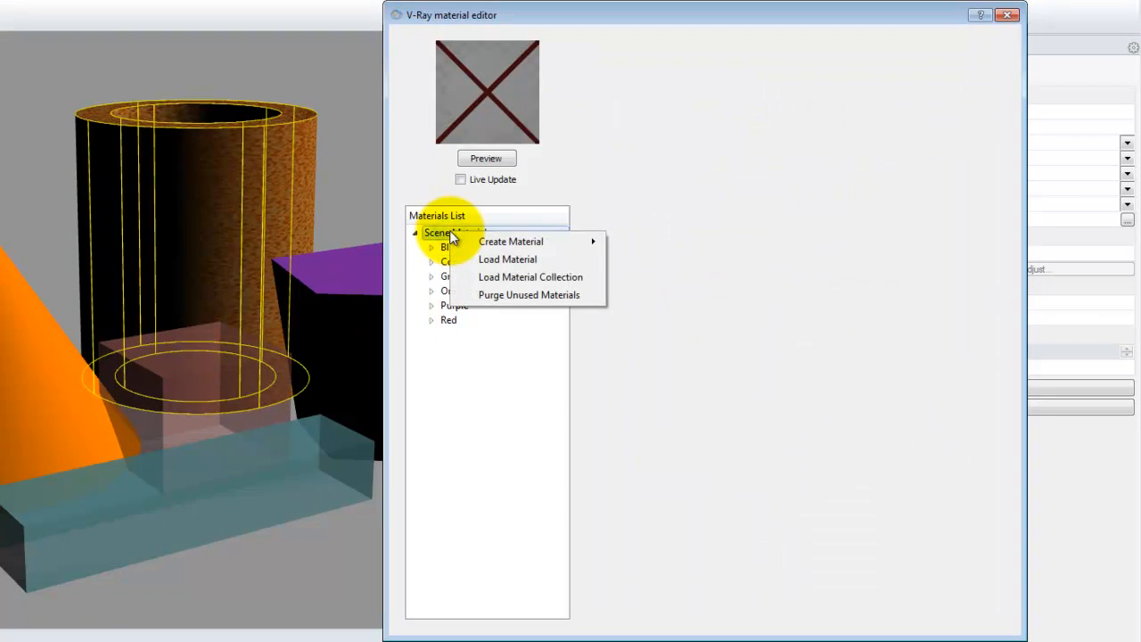
- Load the Stonewall - Gray .vismat from the V-Ray Materials Stone library into Scene Materials
click(533, 260)
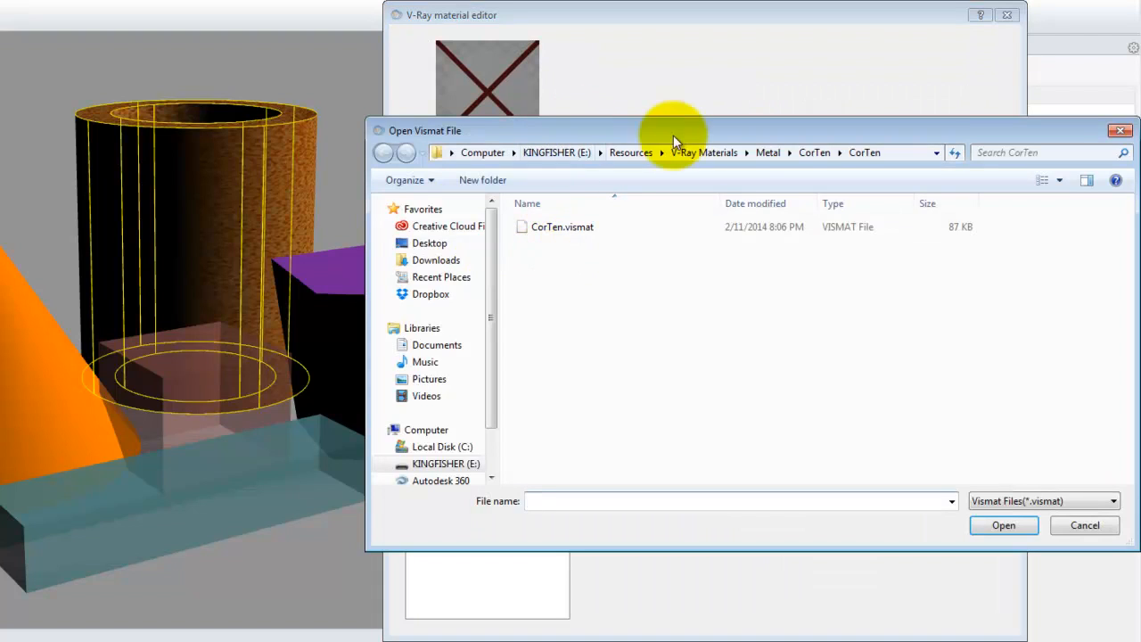
click(714, 153)
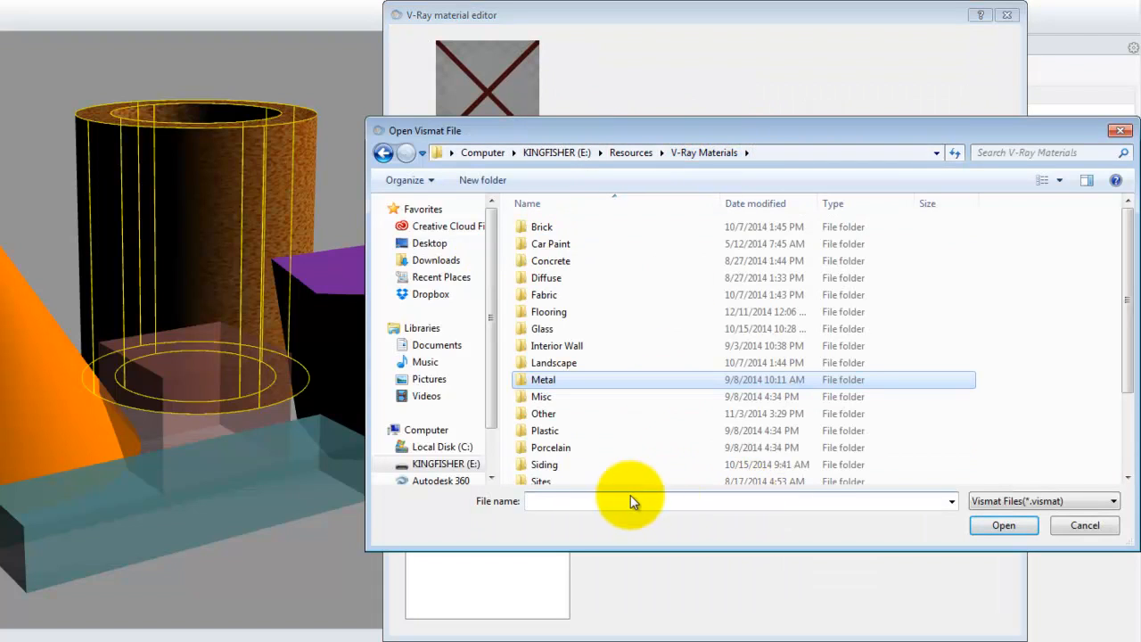
drag(574, 134, 356, 95)
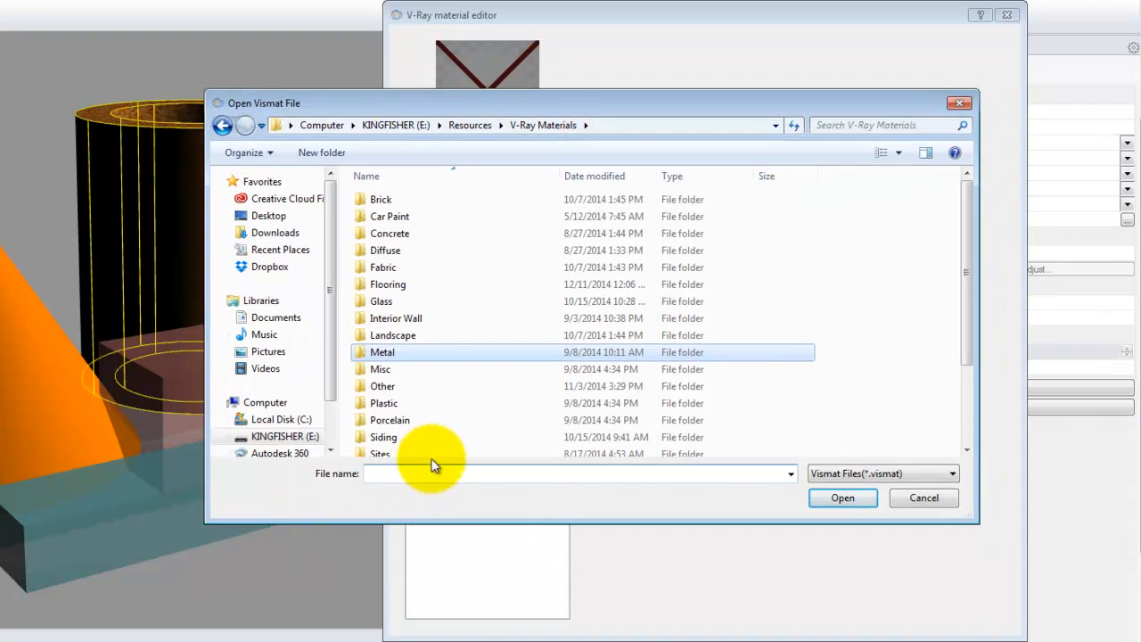
drag(968, 205, 980, 304)
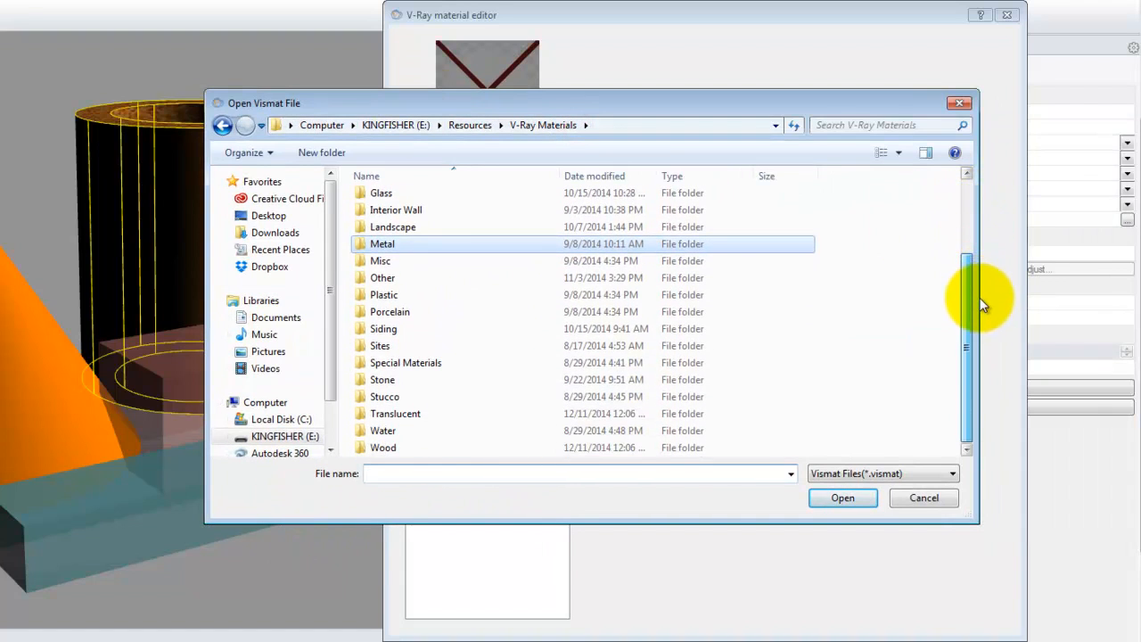
double_click(383, 380)
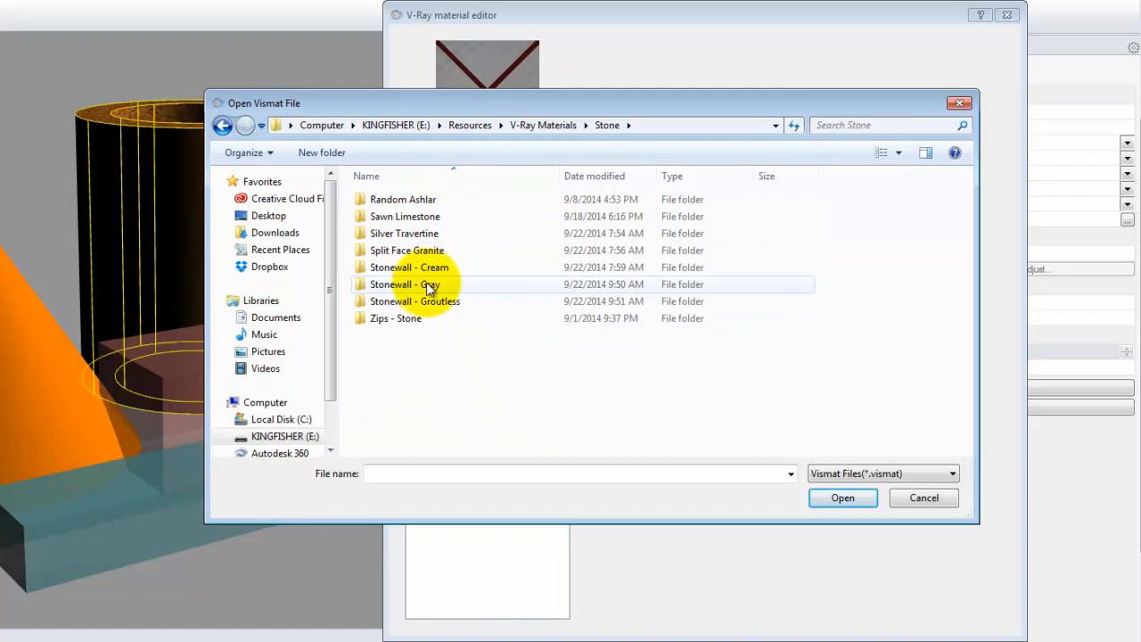
click(449, 286)
double_click(449, 286)
click(420, 199)
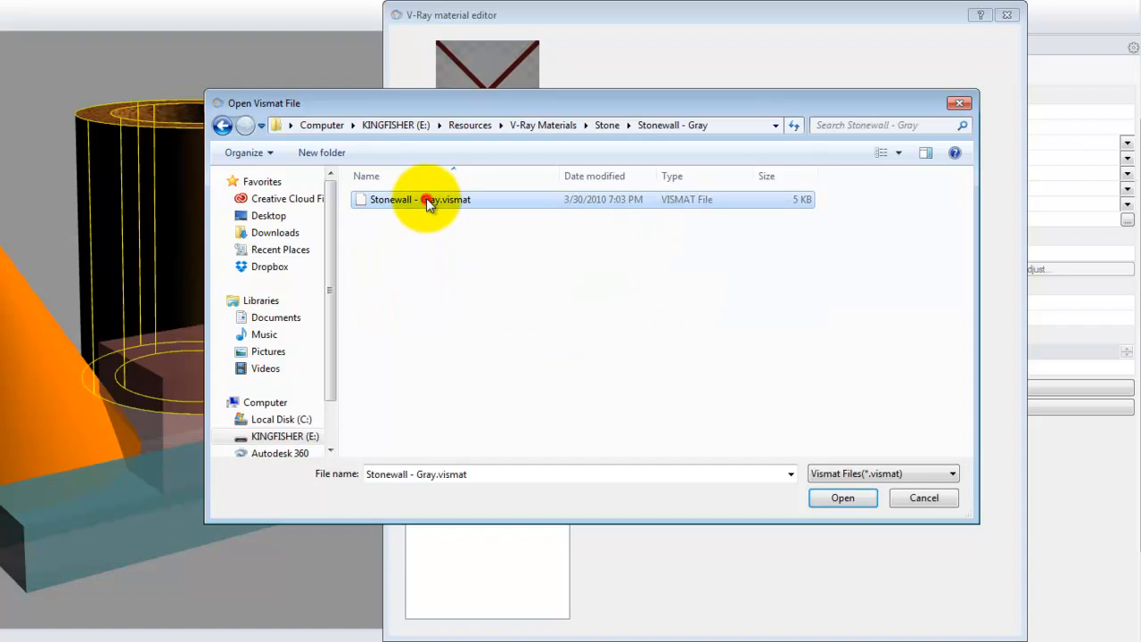
click(847, 501)
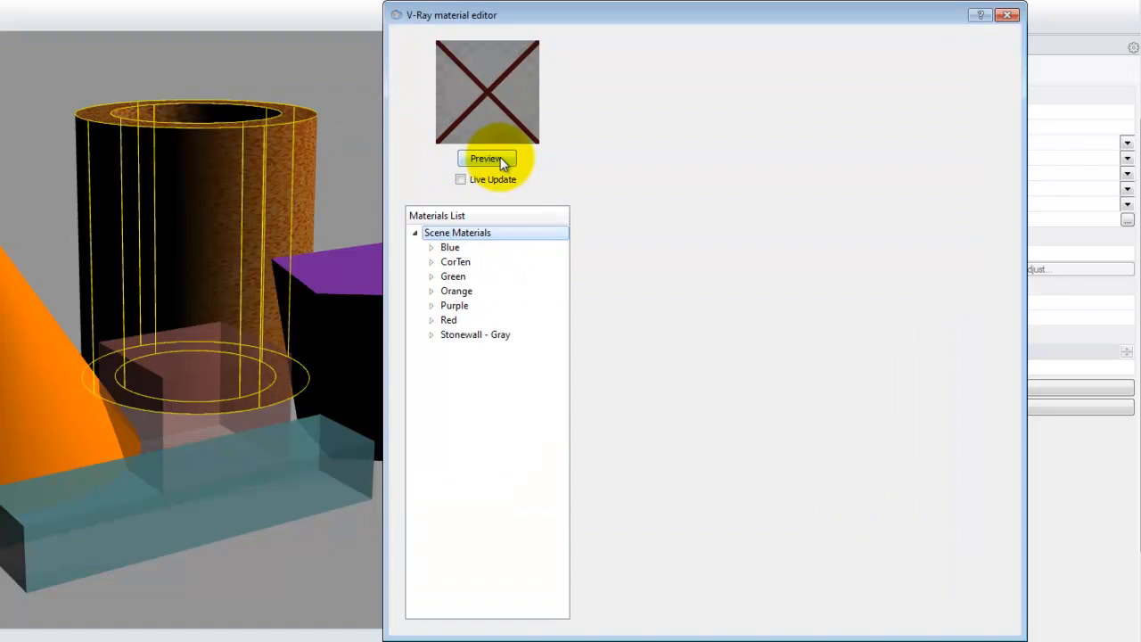
- Render the Stonewall - Gray material's preview sphere
click(502, 158)
click(482, 336)
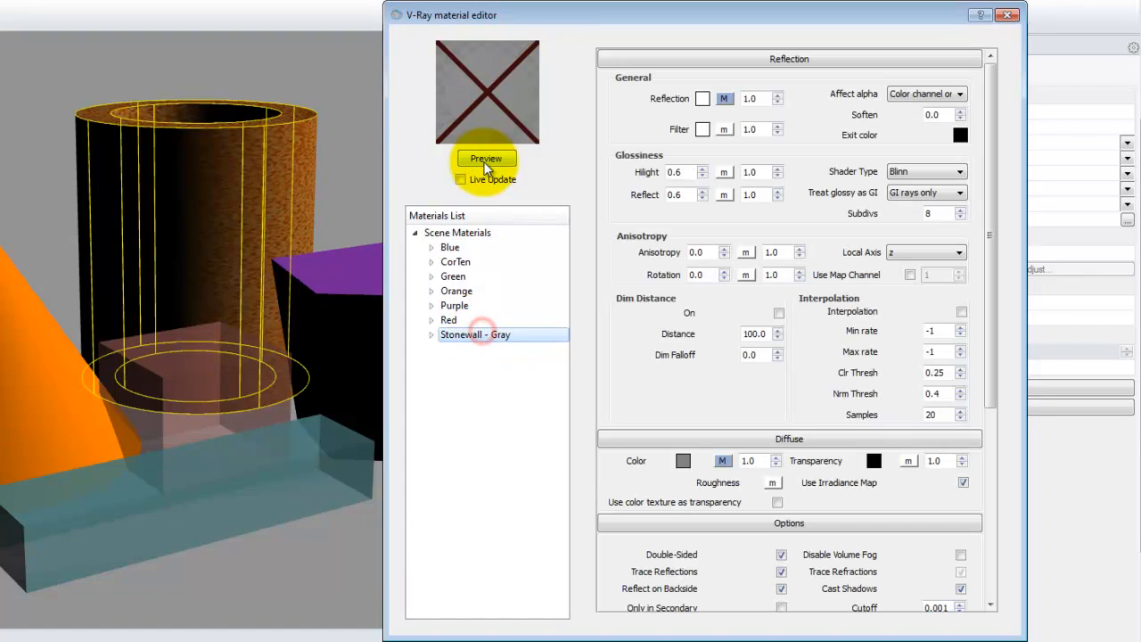
click(486, 159)
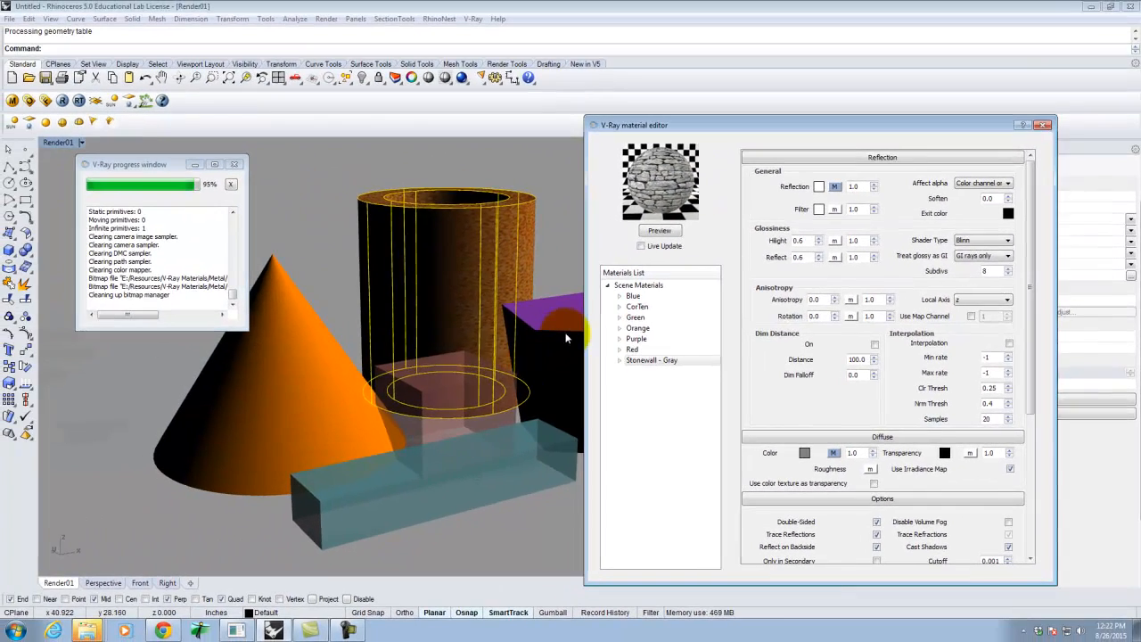
- Apply Stonewall - Gray to the long extrusion box and run a V-Ray render of the scene
click(358, 257)
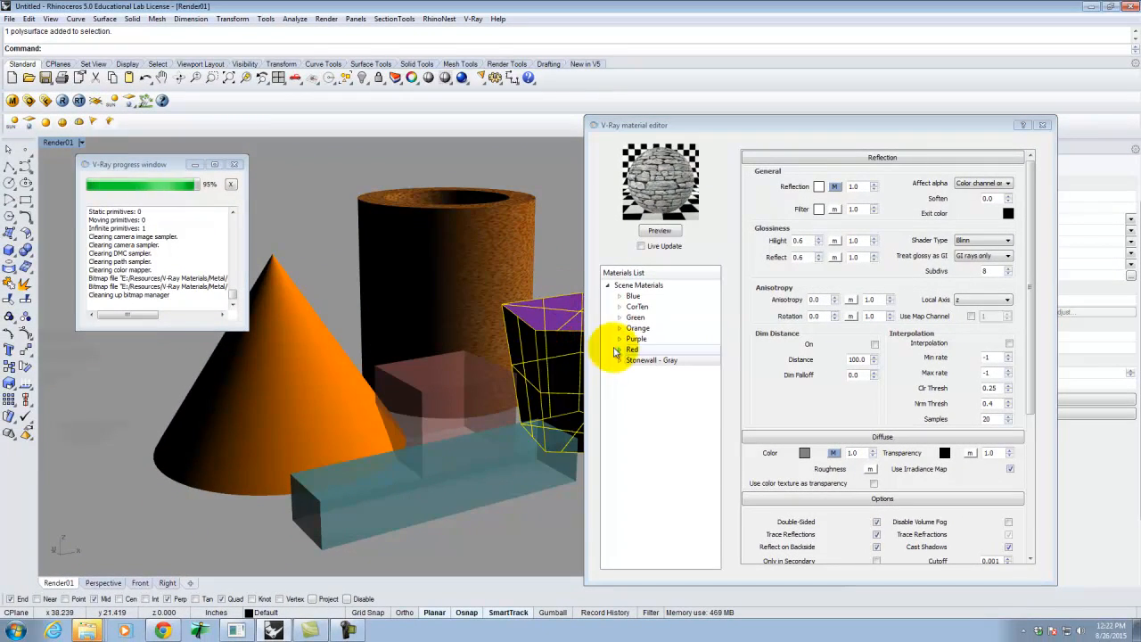
right_click(646, 360)
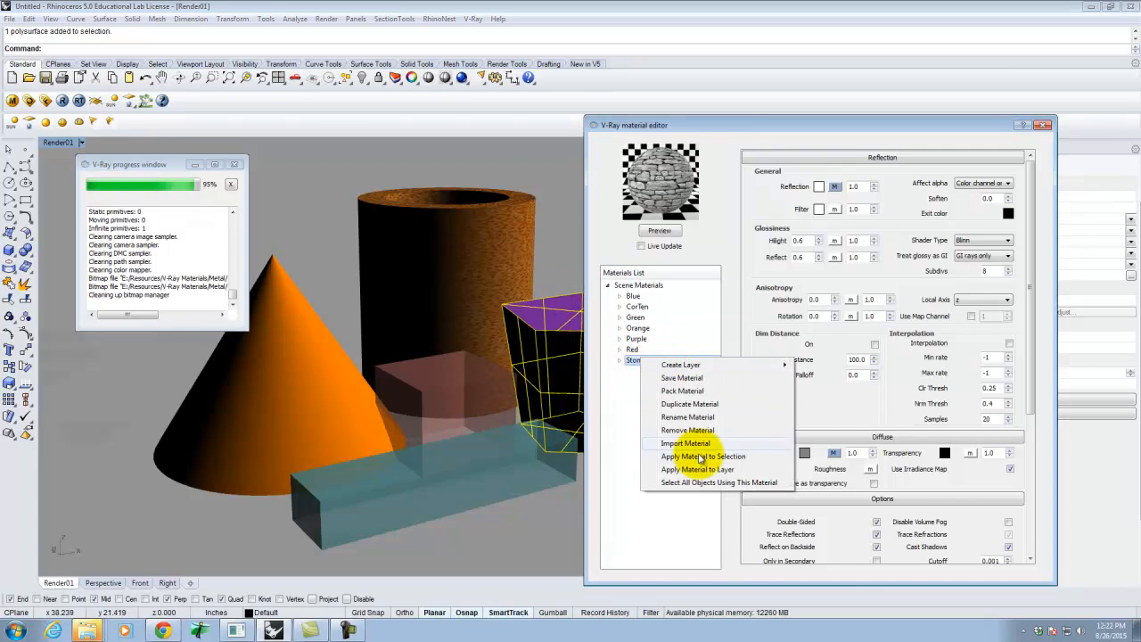
click(435, 478)
click(403, 482)
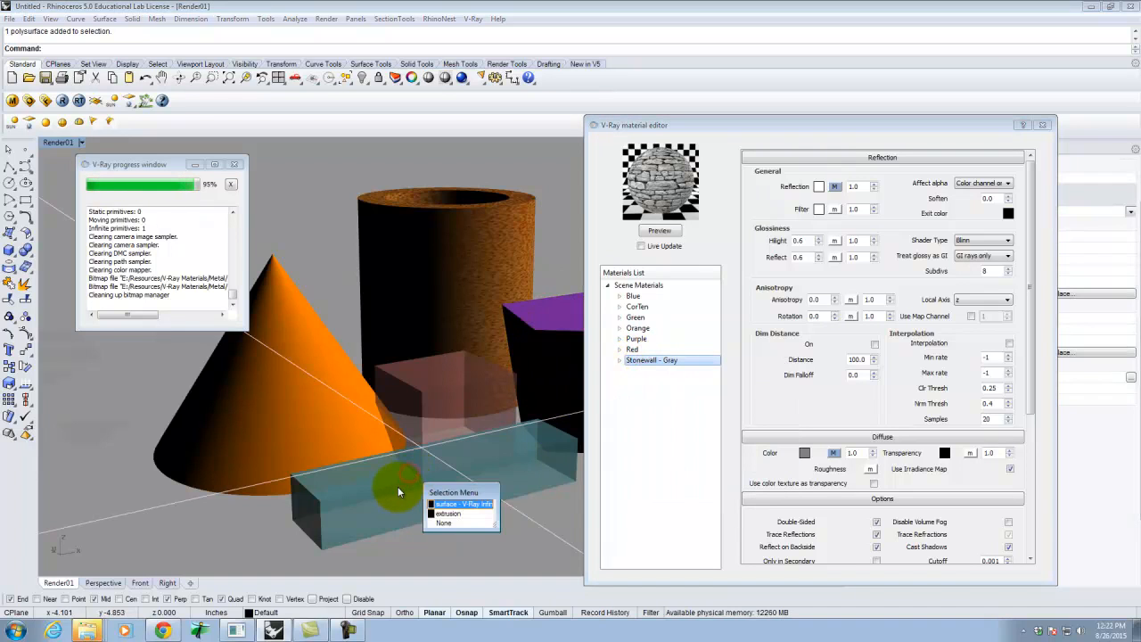
click(448, 514)
click(652, 373)
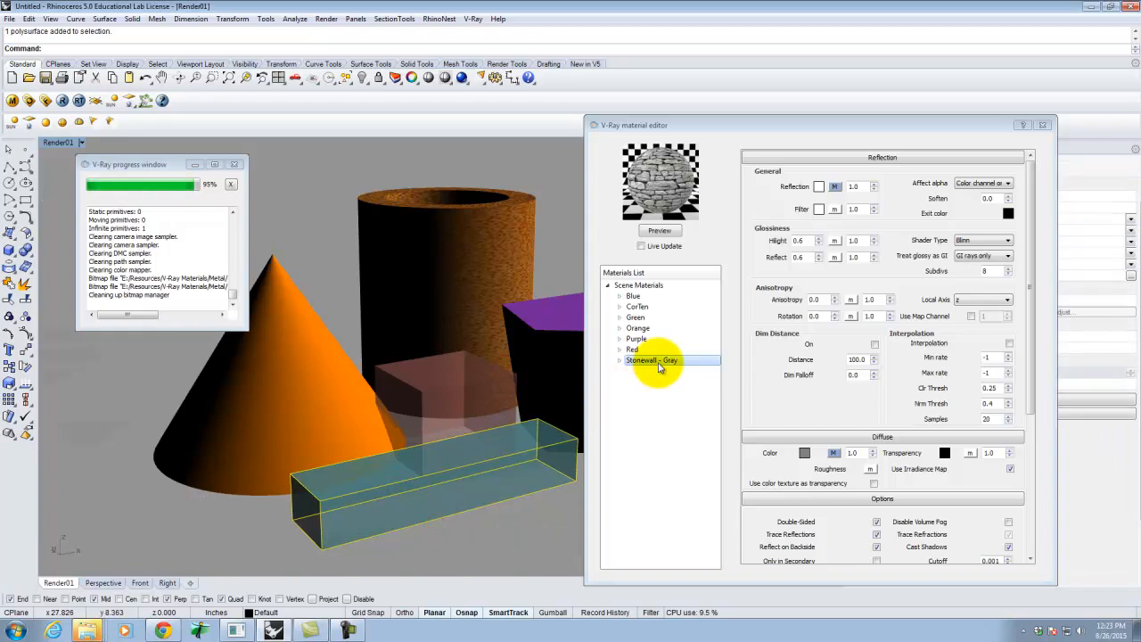
right_click(652, 372)
click(743, 464)
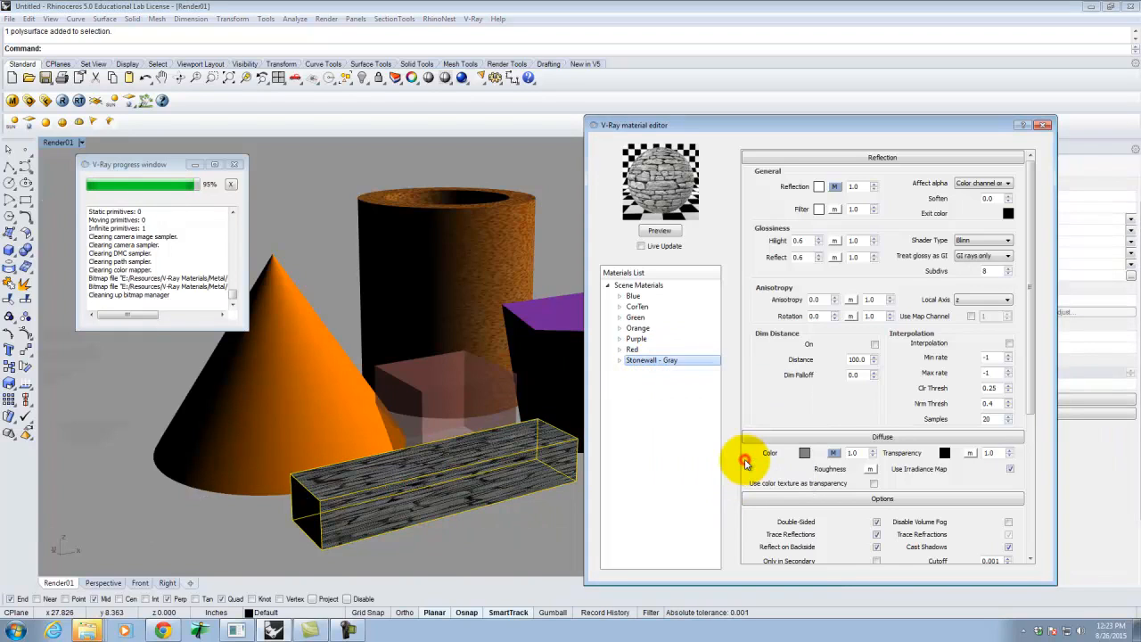
click(62, 100)
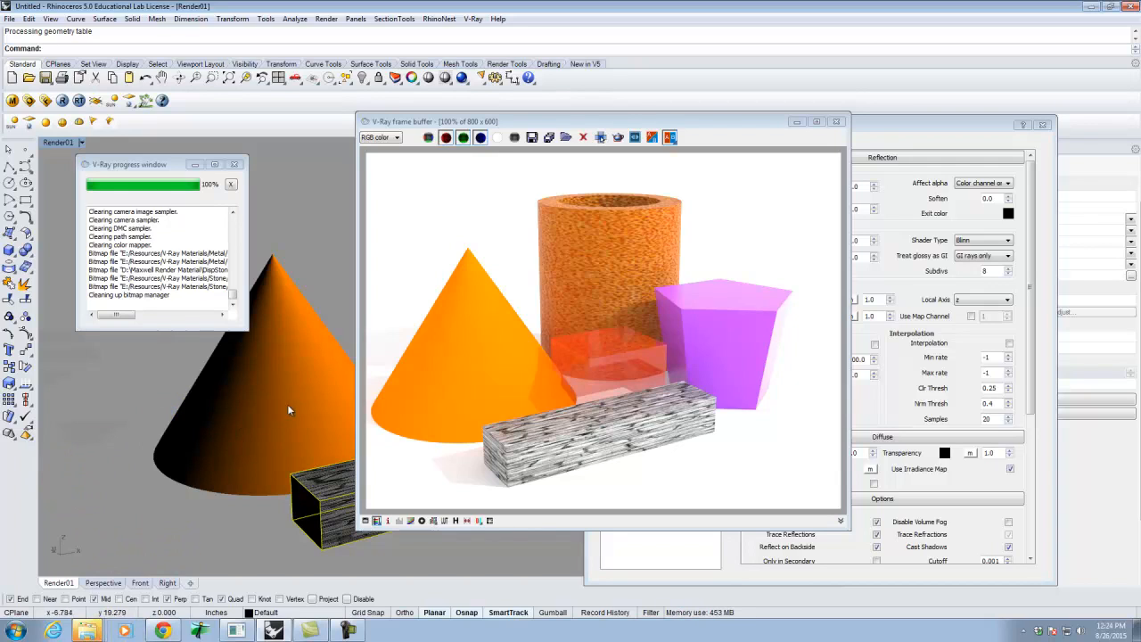
- Leave the stone-box render, switch to Chrome, and start a new WordPress post from + New
click(398, 329)
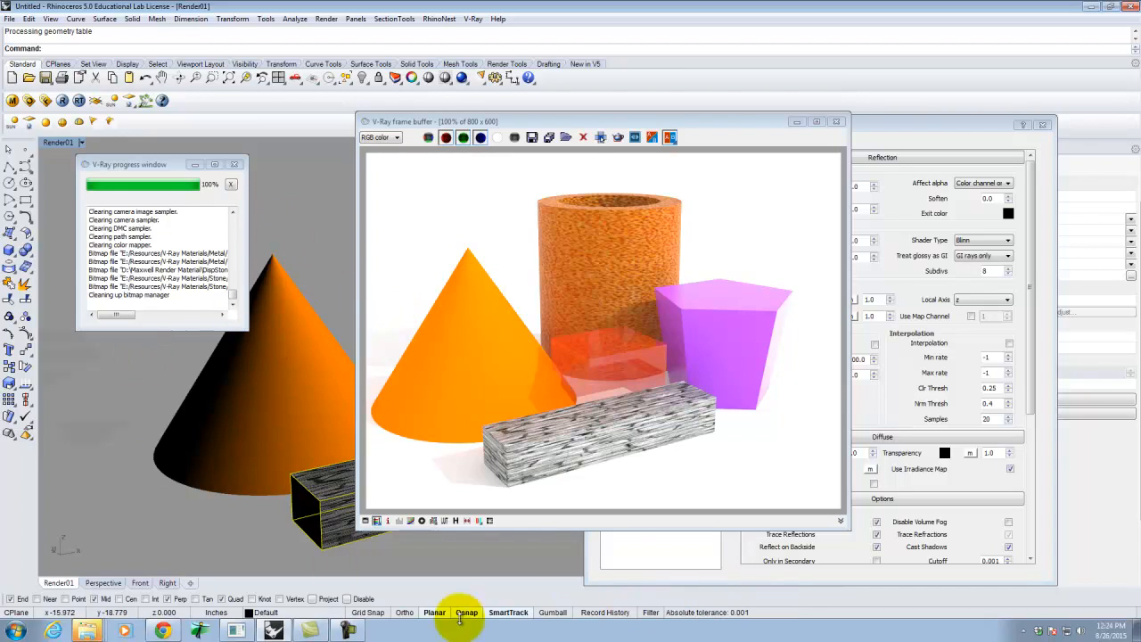
click(348, 629)
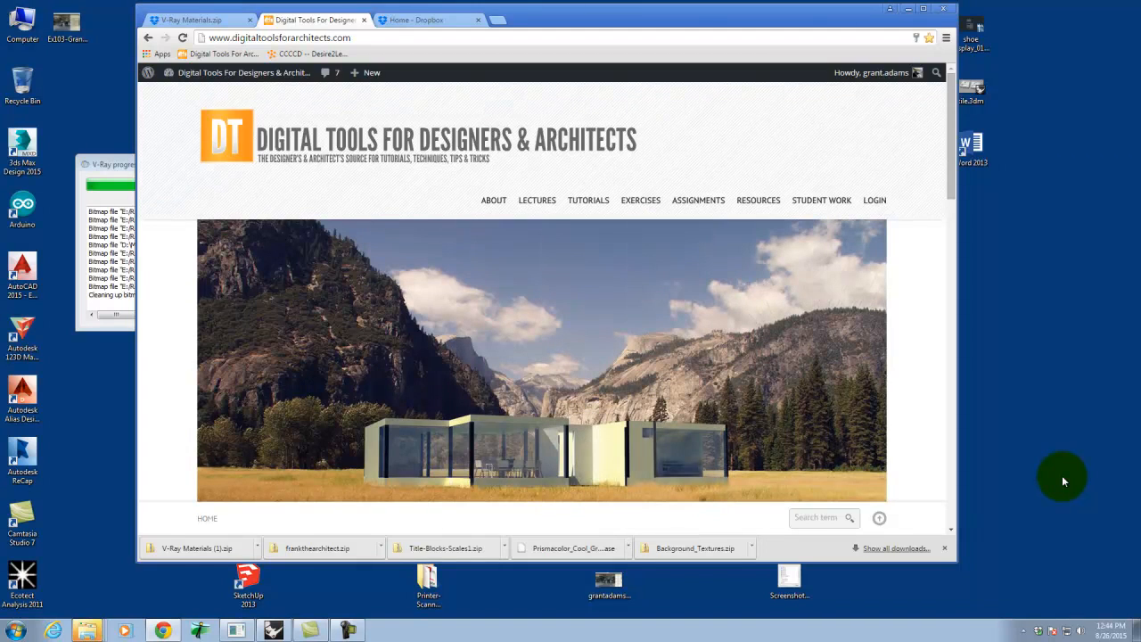
mouse_move(361, 81)
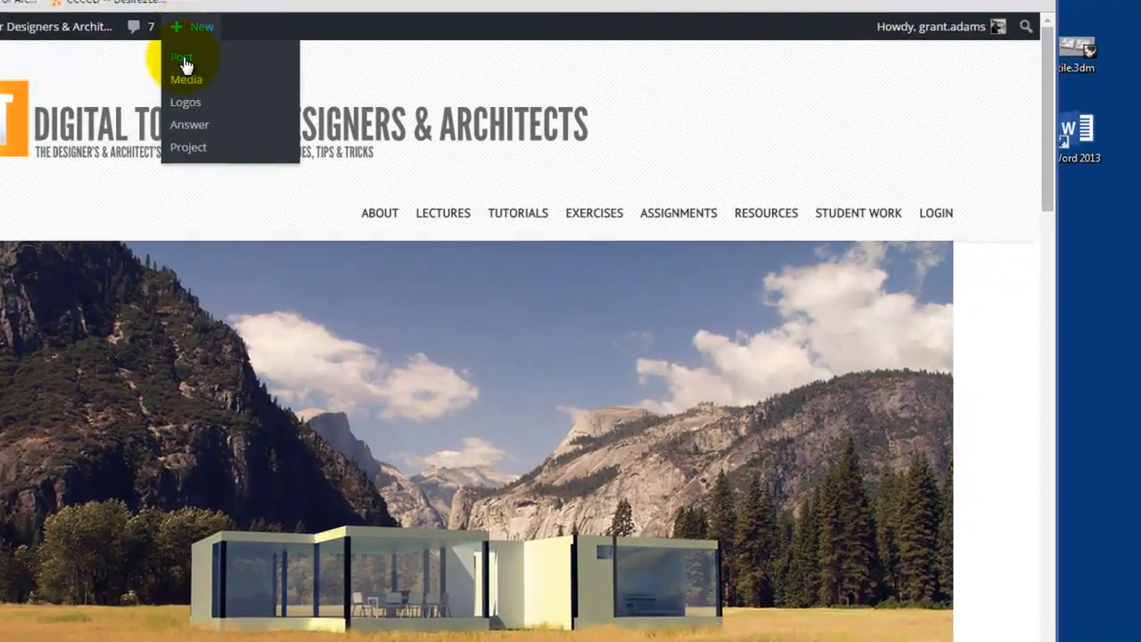
click(183, 60)
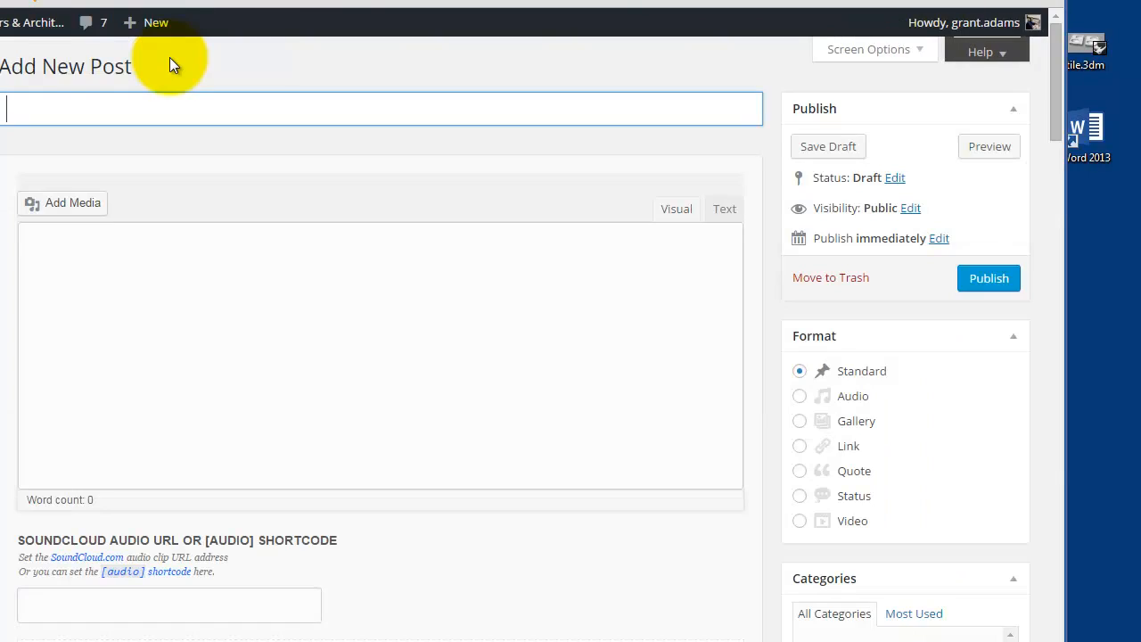
- Title the new post 'Ex 204 - ' followed by the author's full name, fixing a typo
click(131, 114)
text(E)
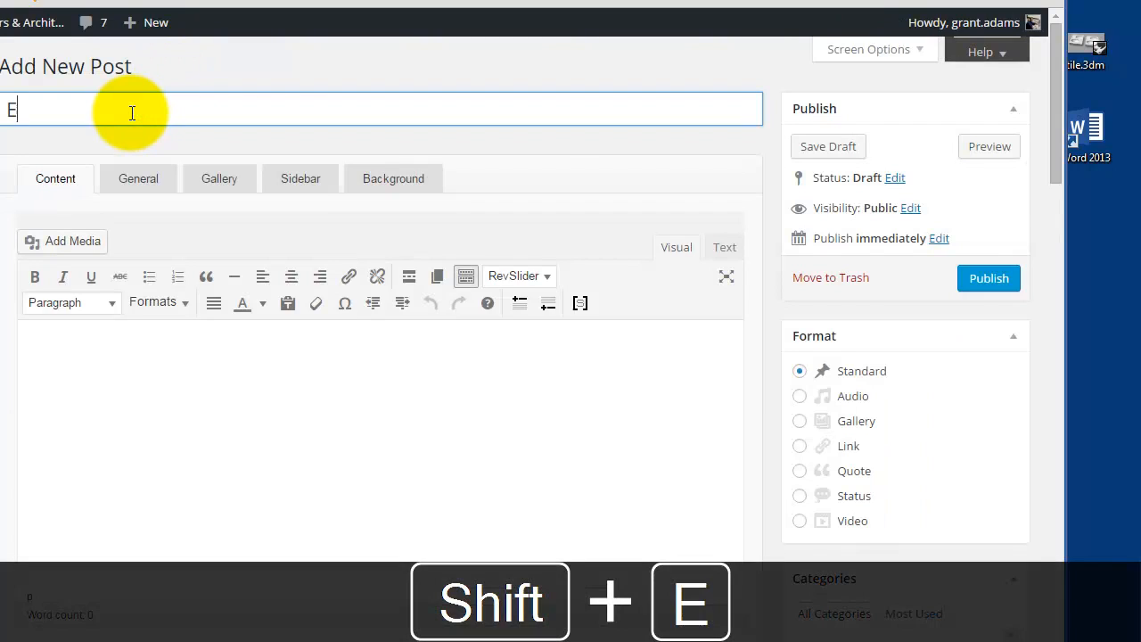
text(x 2)
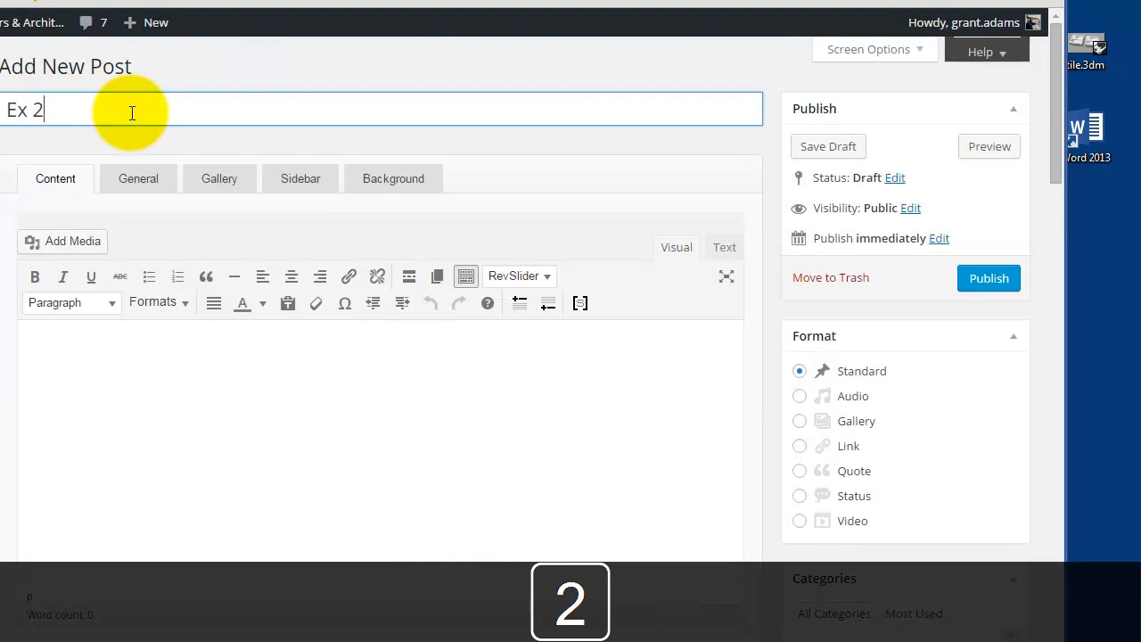
text(04 - )
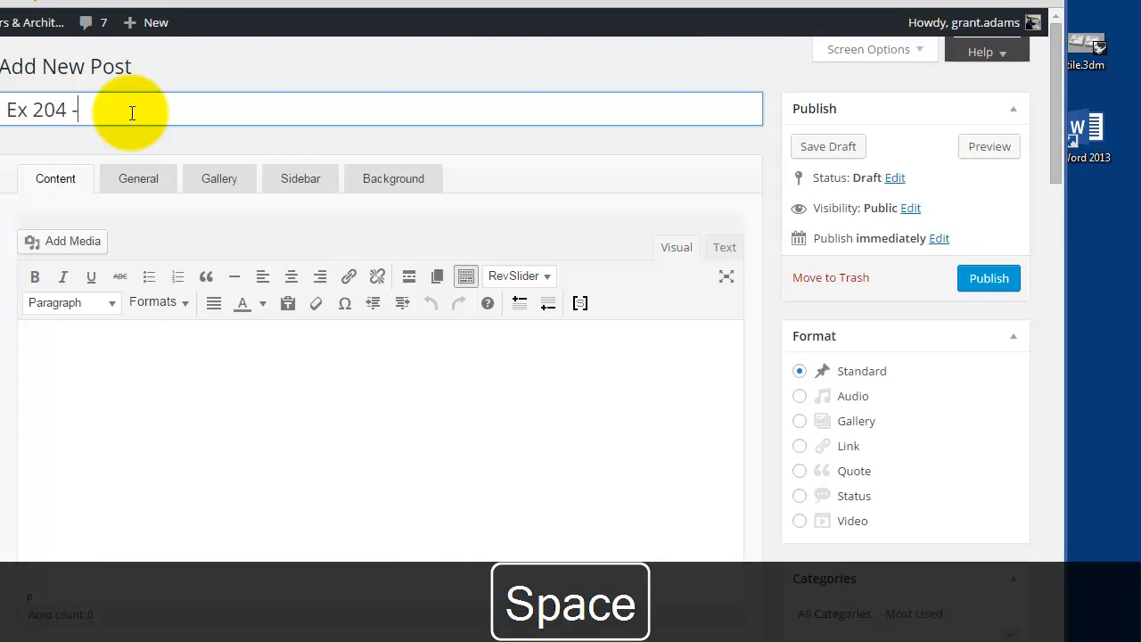
text(Graept)
key(BackSpace)
key(BackSpace)
text(ant Adams)
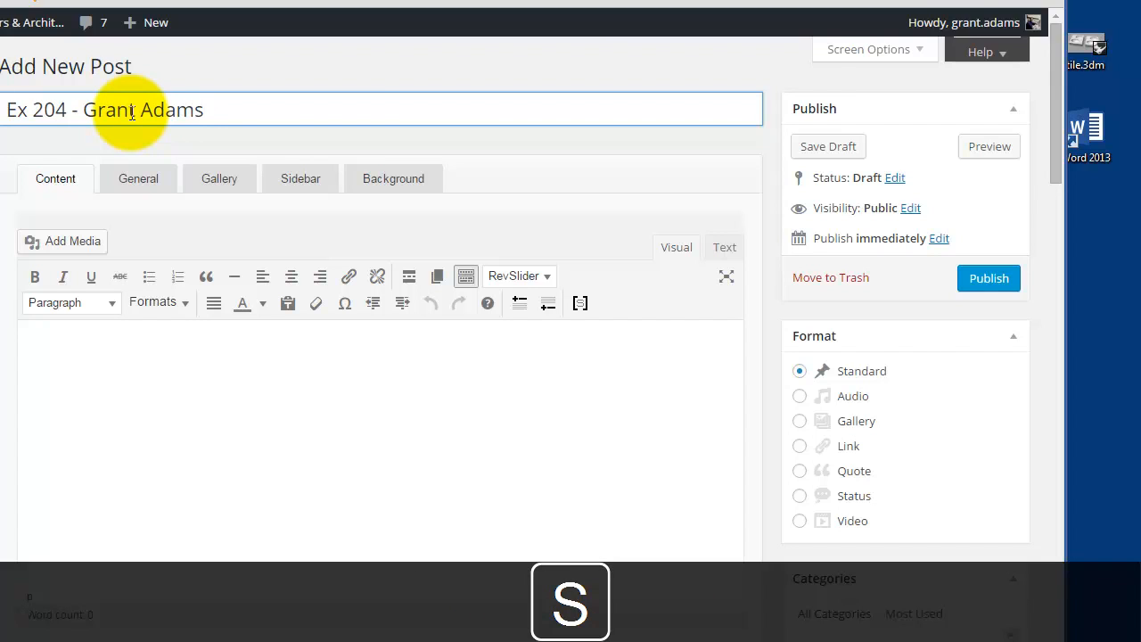
drag(1054, 159, 1015, 262)
- Tick the Exercises (Archi 136), Exercise 204 and Digital Tools For Architects categories, then open Set featured image
click(827, 300)
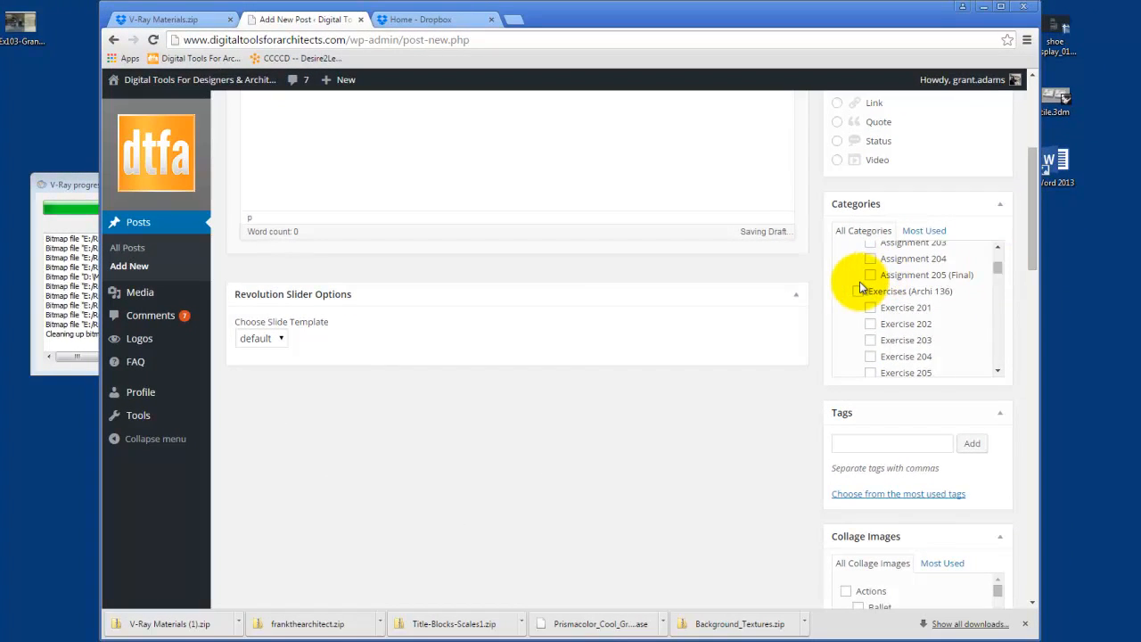
click(871, 356)
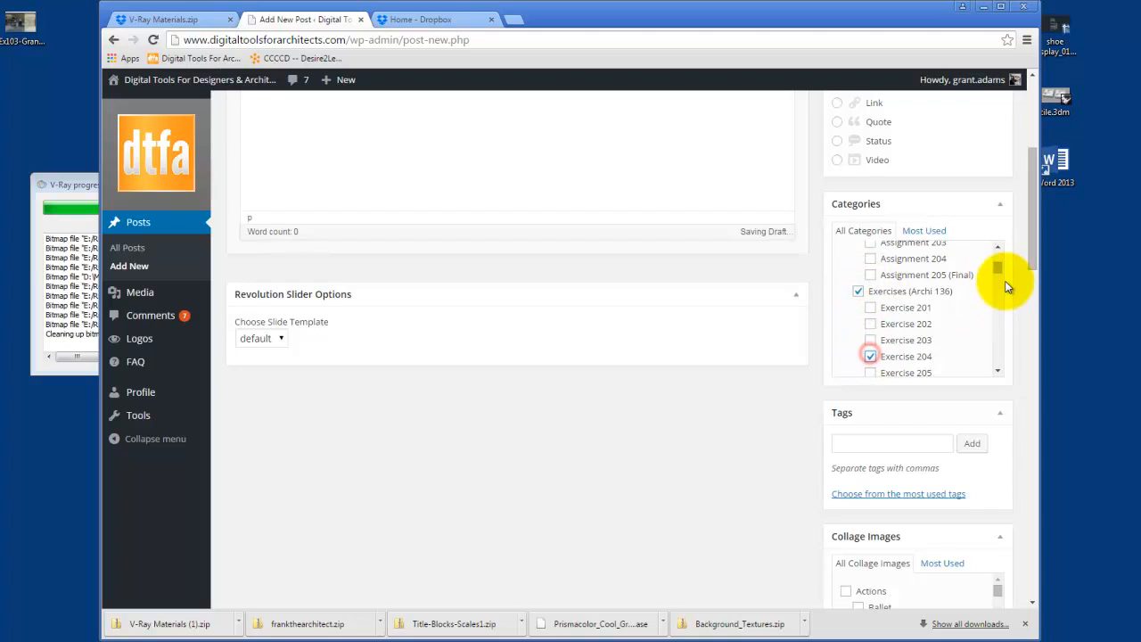
drag(998, 269, 997, 260)
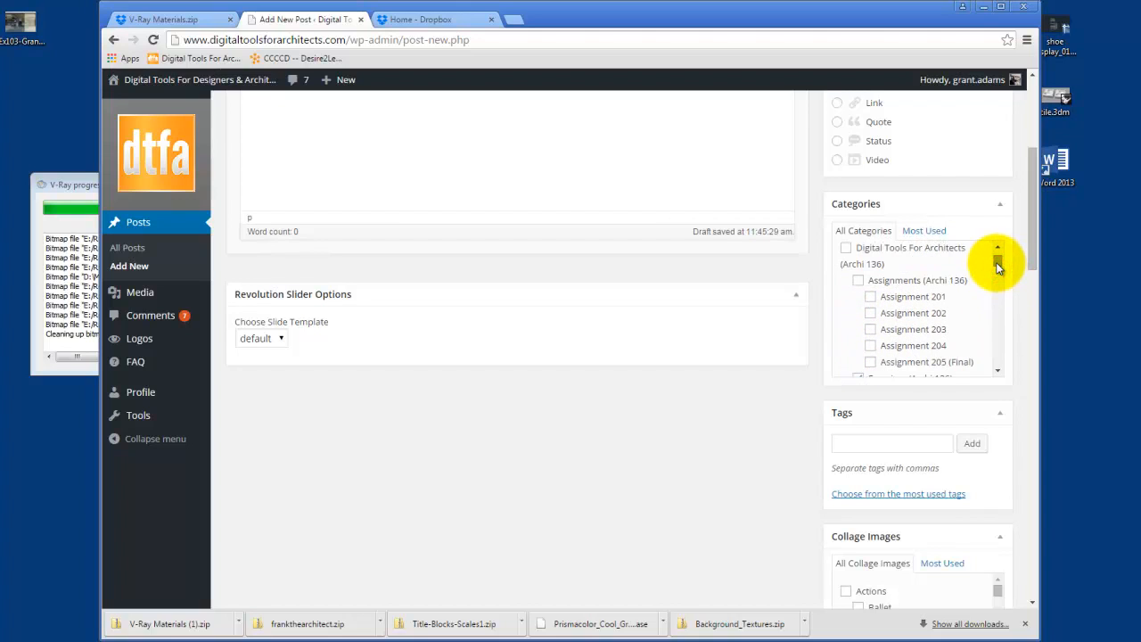
click(845, 248)
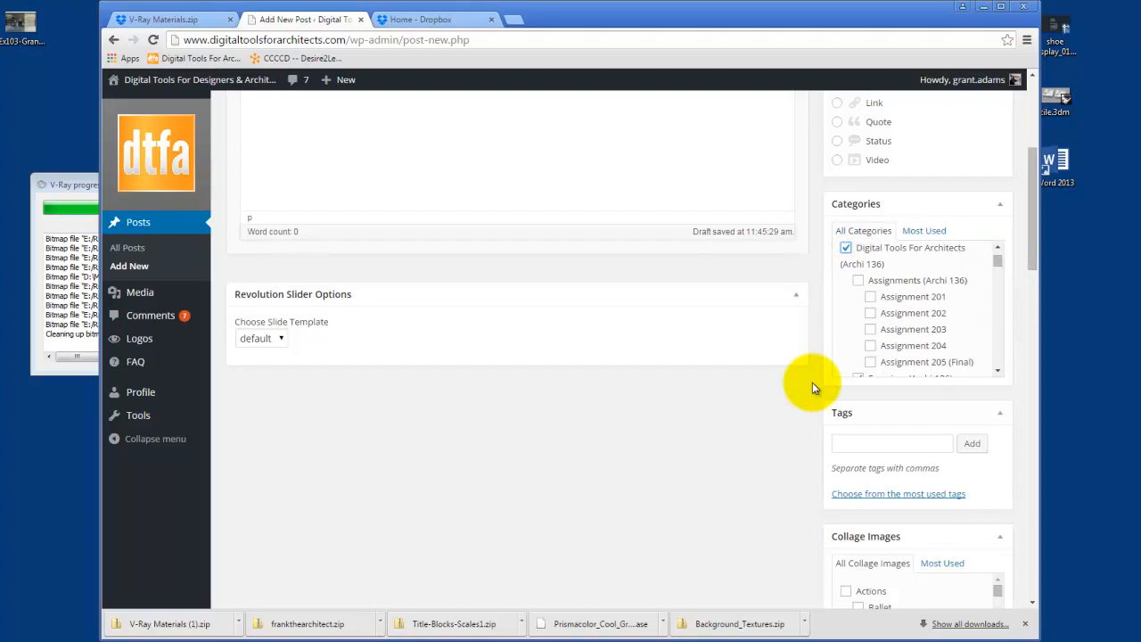
scroll(822, 385, down, 10)
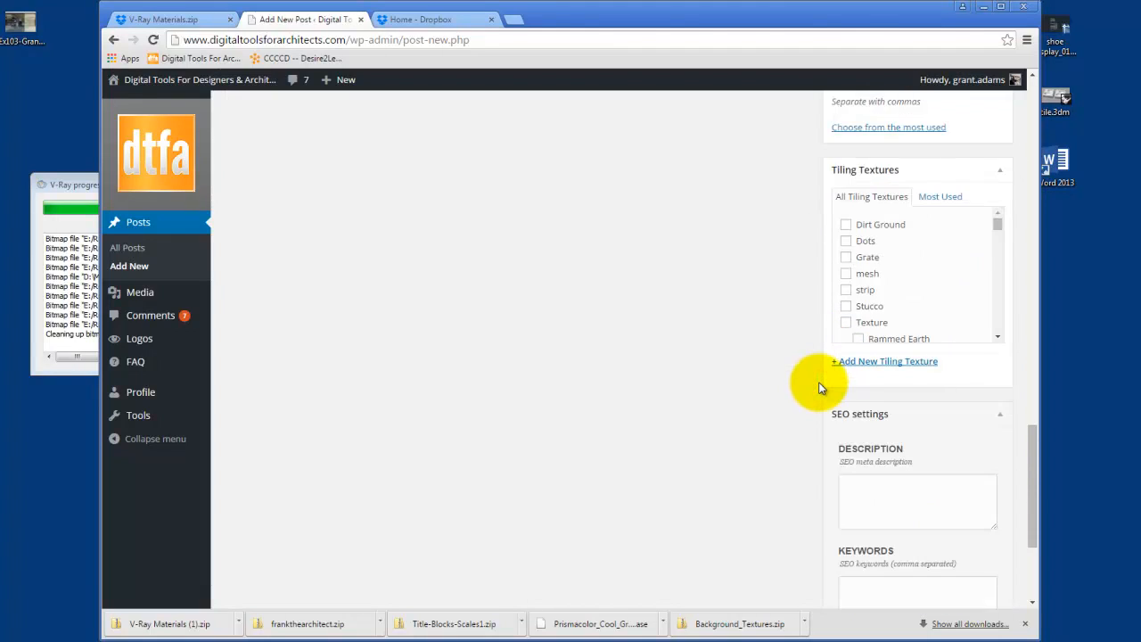
click(889, 535)
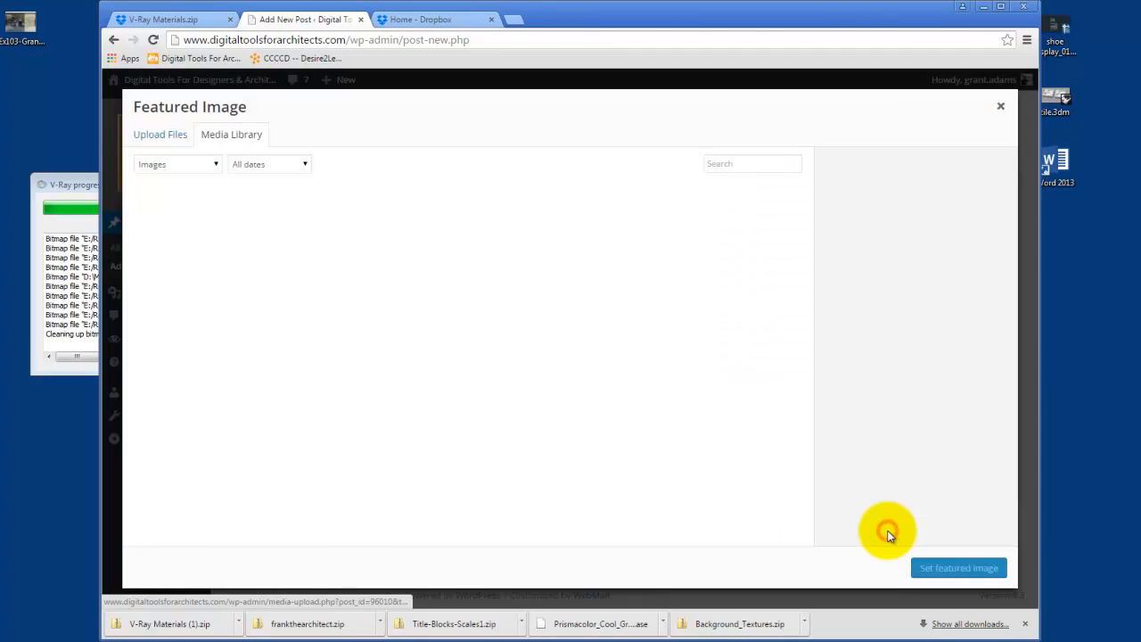
- Upload Ex204-6.jpg from E:\Dropbox\A136\Ex204 in the Featured Image dialog
click(160, 134)
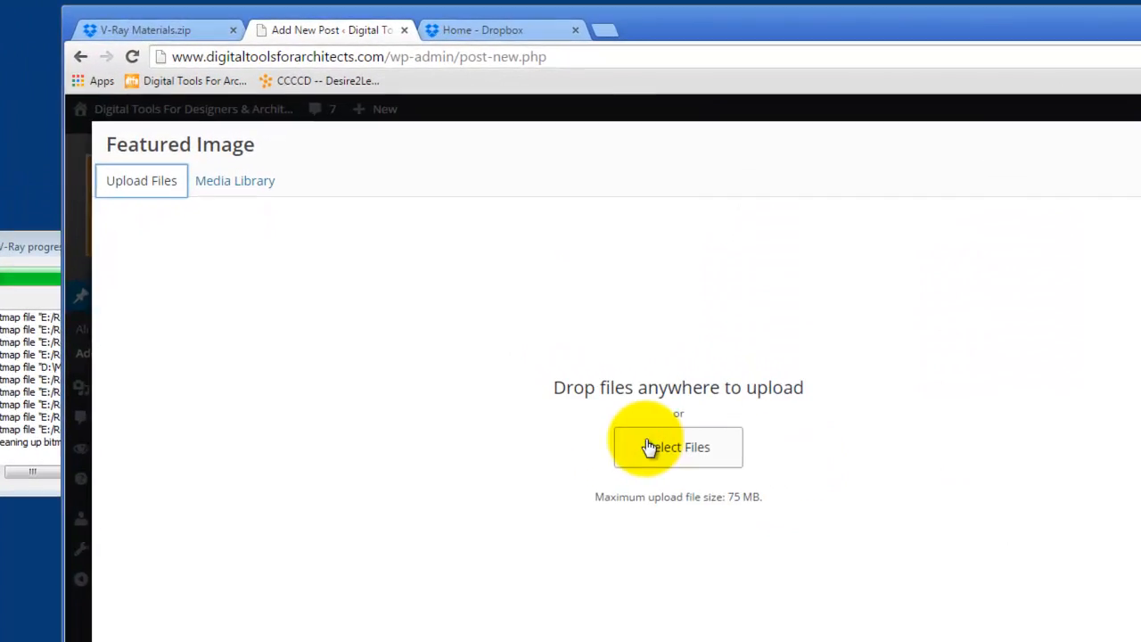
click(571, 339)
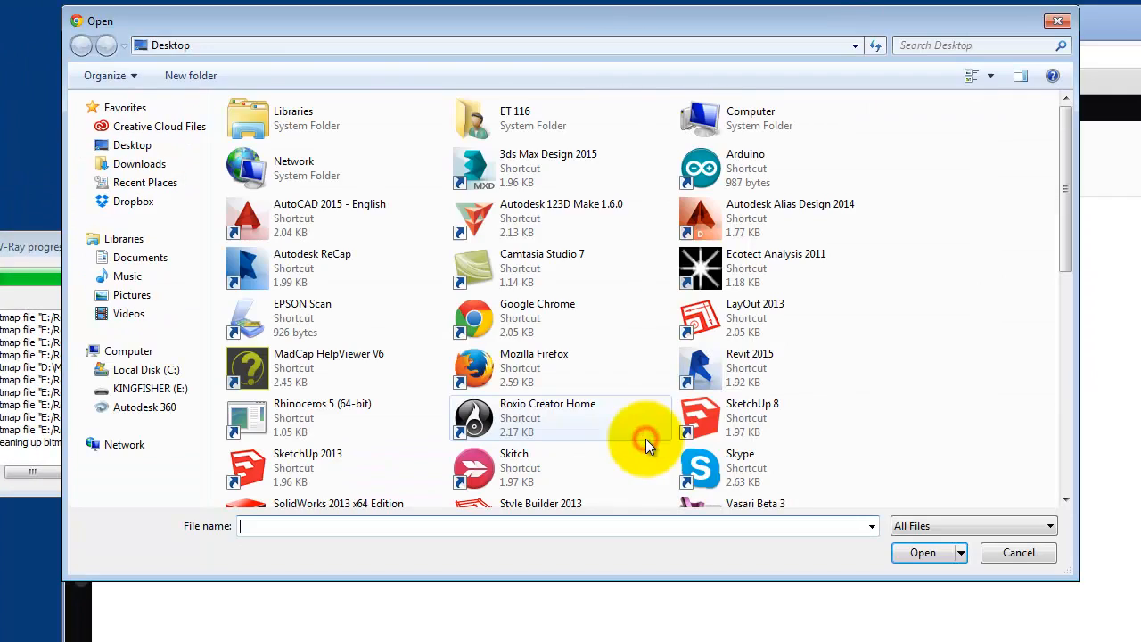
click(138, 388)
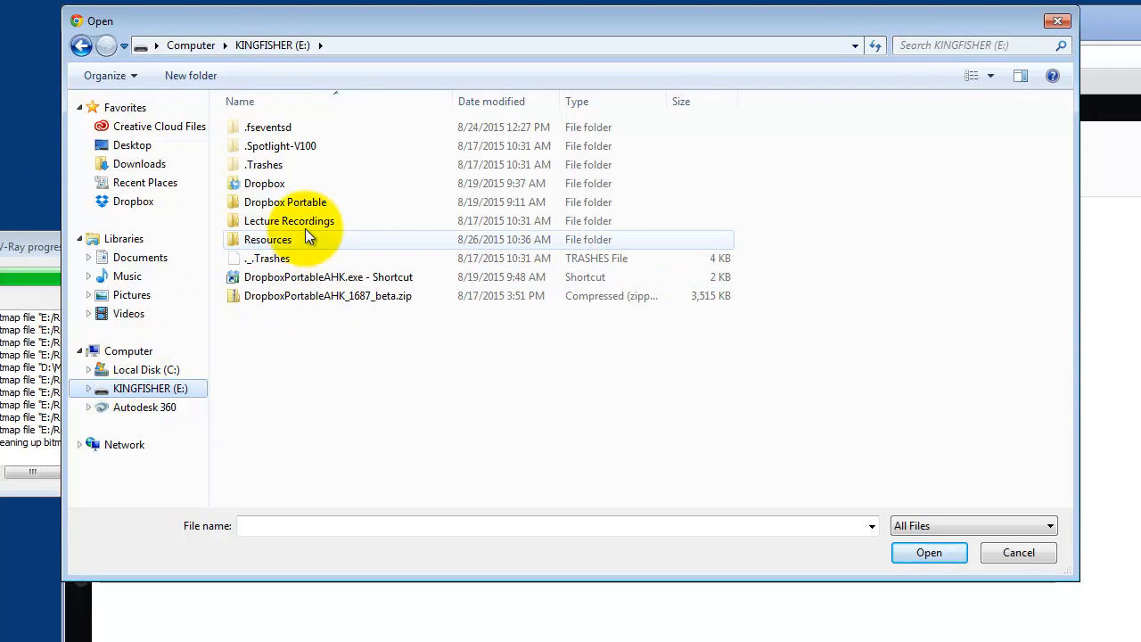
double_click(277, 188)
double_click(268, 132)
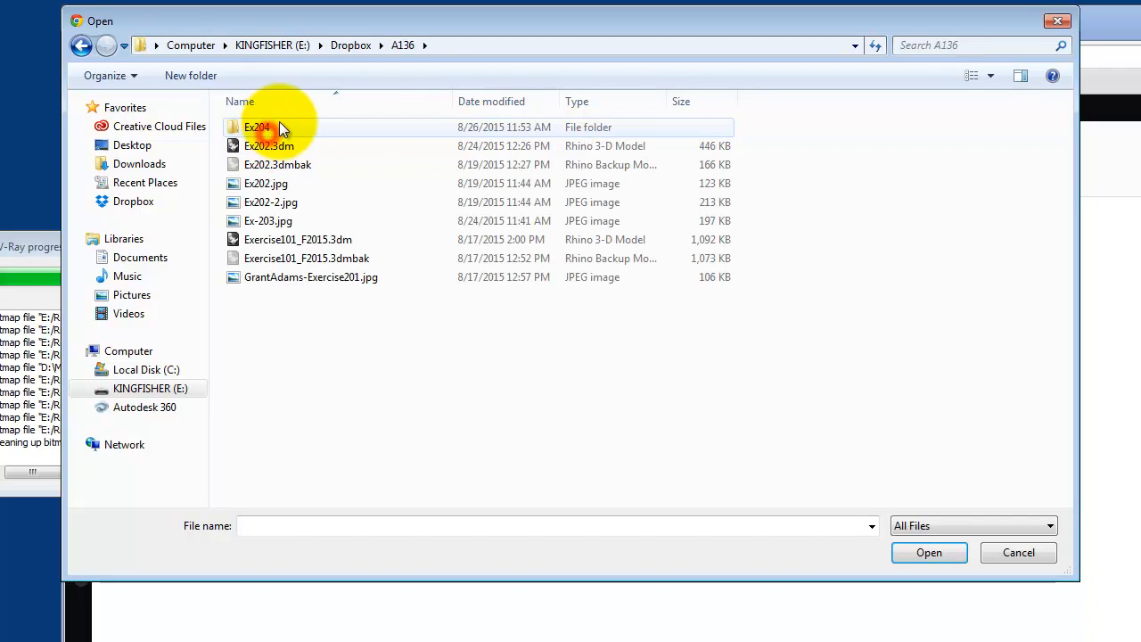
double_click(280, 129)
click(267, 220)
click(929, 551)
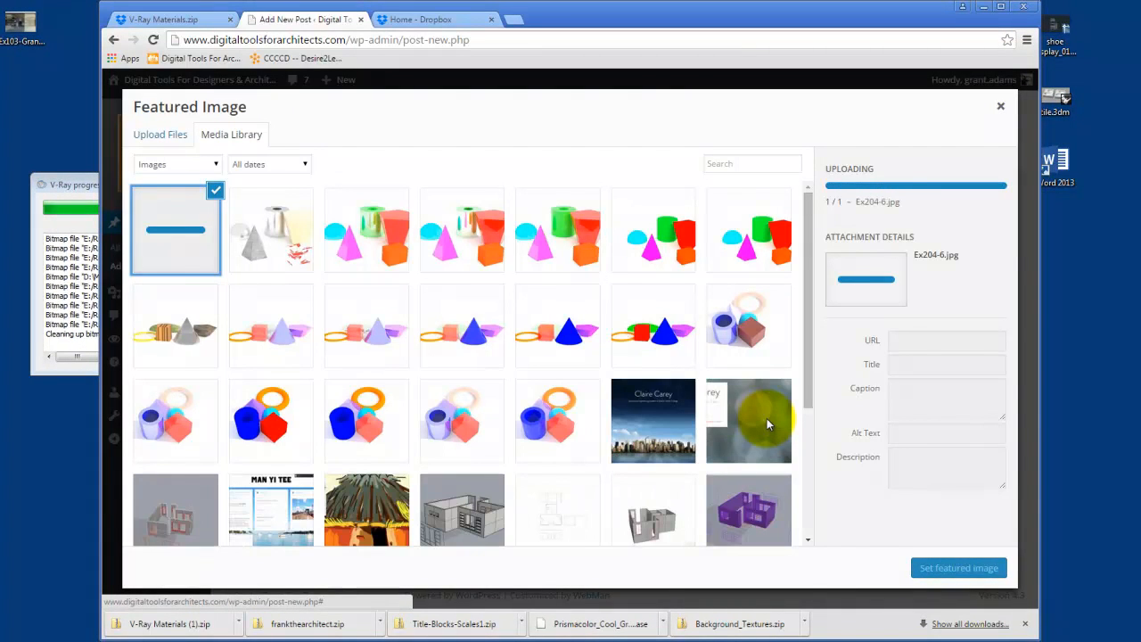
- Make Ex204-6.jpg the post's featured image
click(947, 567)
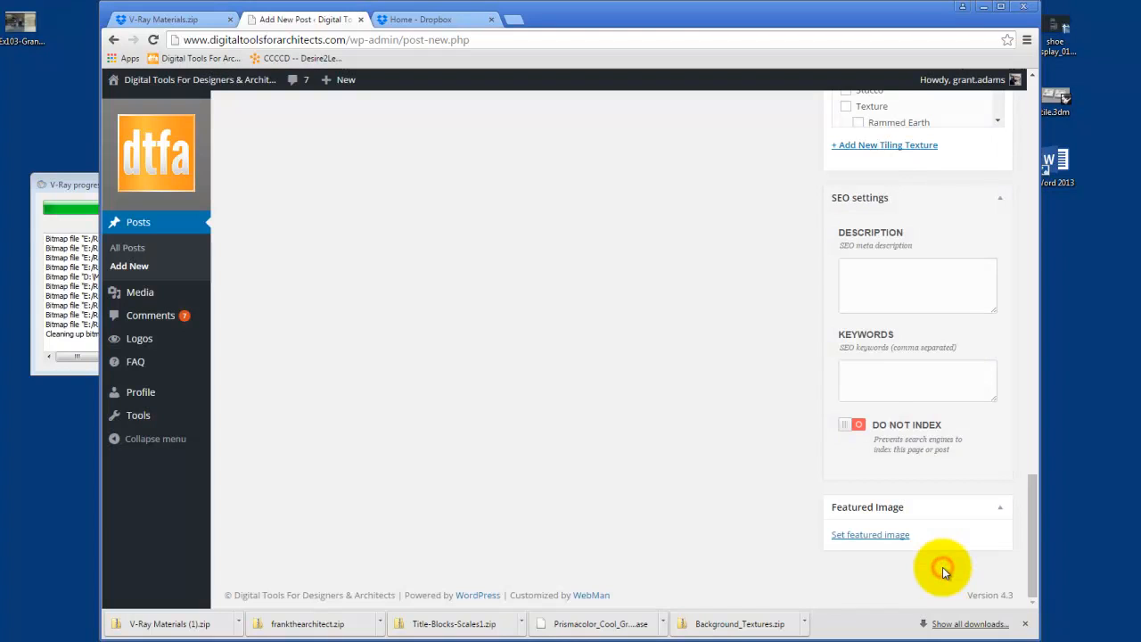
scroll(775, 318, up, 5)
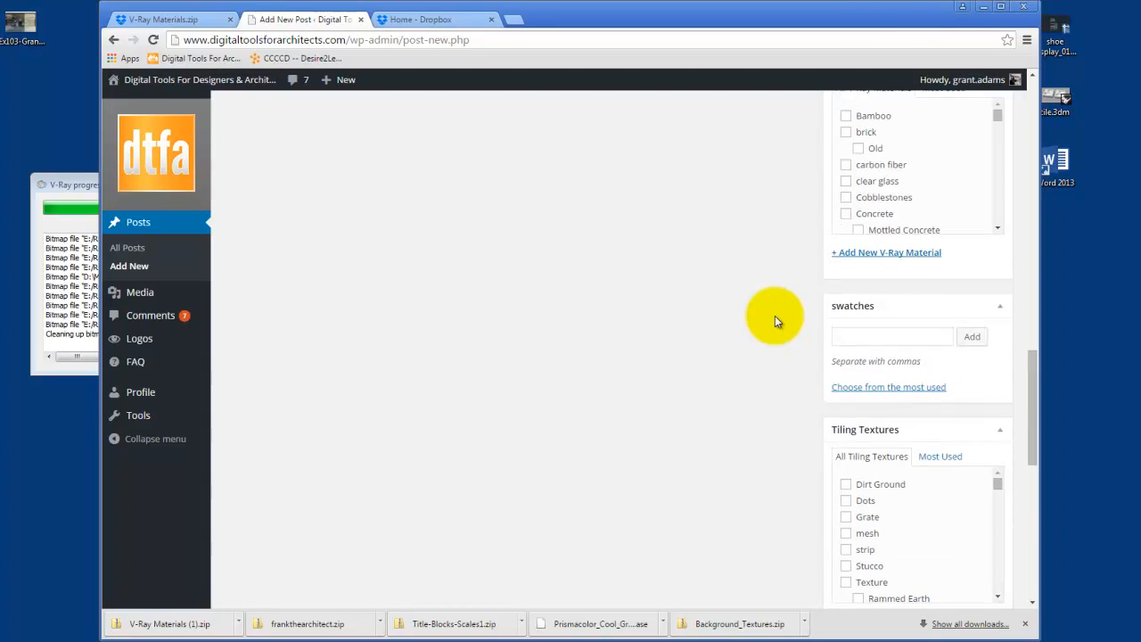
scroll(775, 319, up, 10)
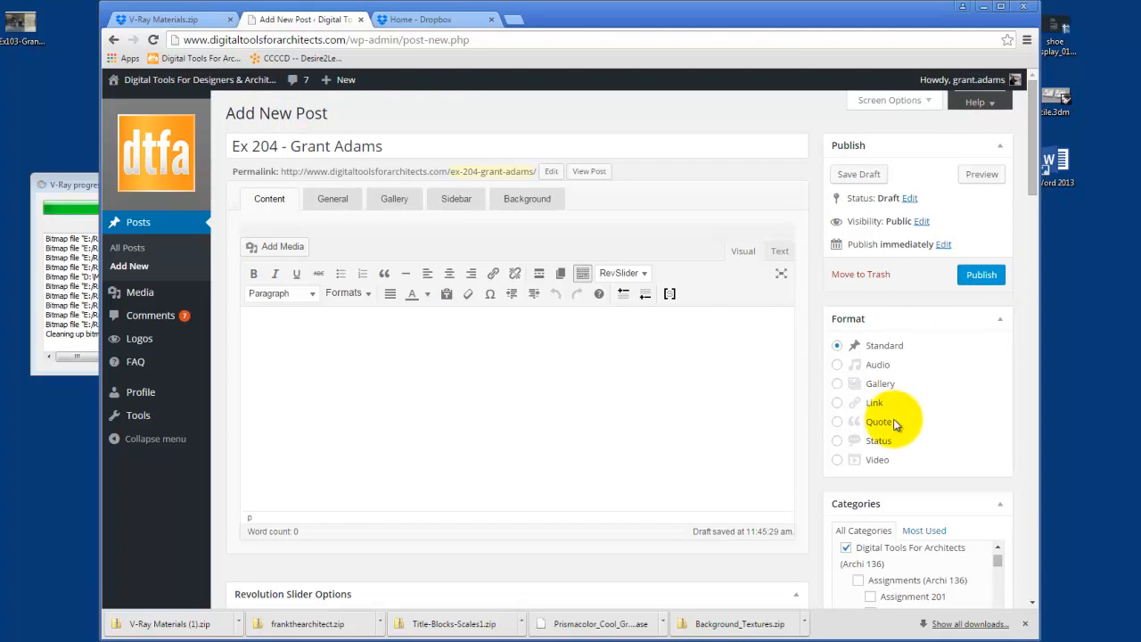
- Set the post format to Gallery and open the gallery media dialog's From Computer tab
click(836, 385)
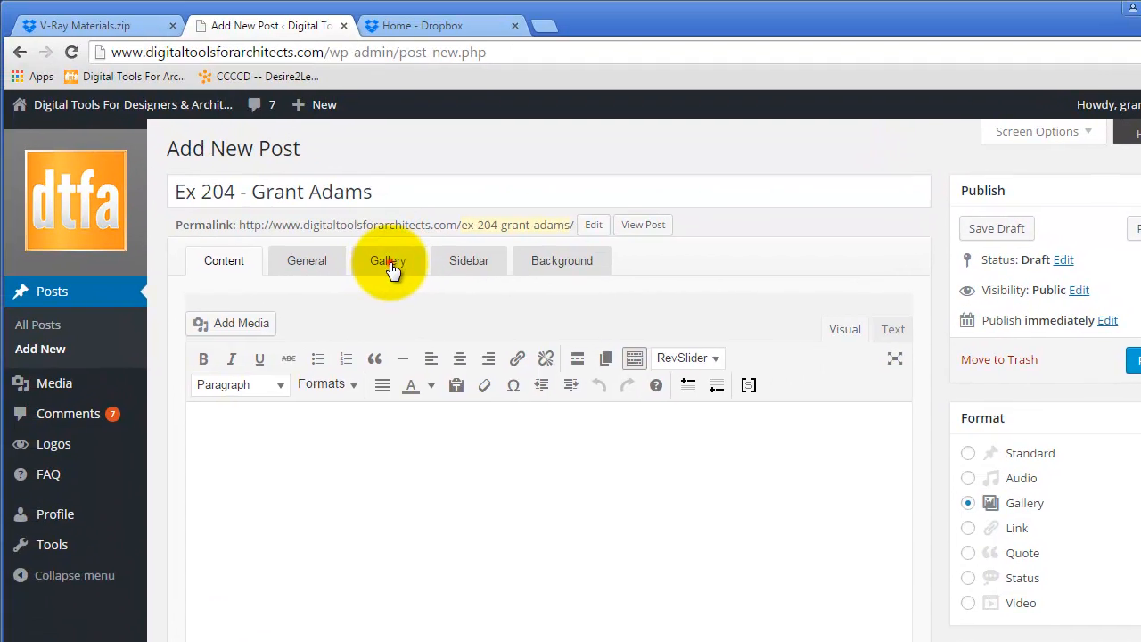
click(391, 266)
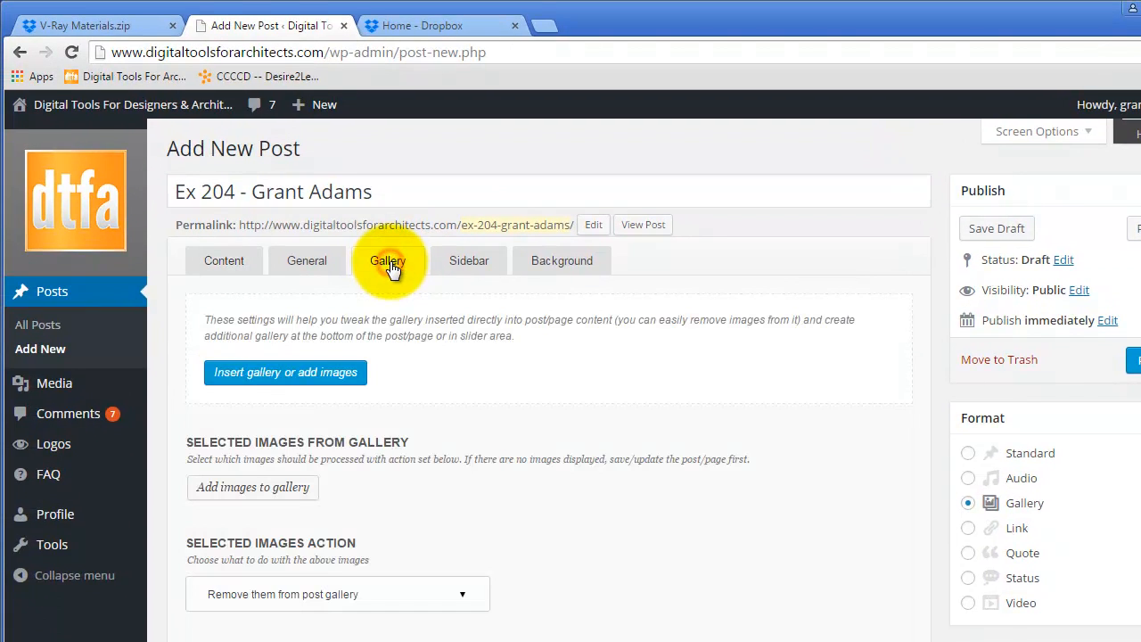
click(300, 372)
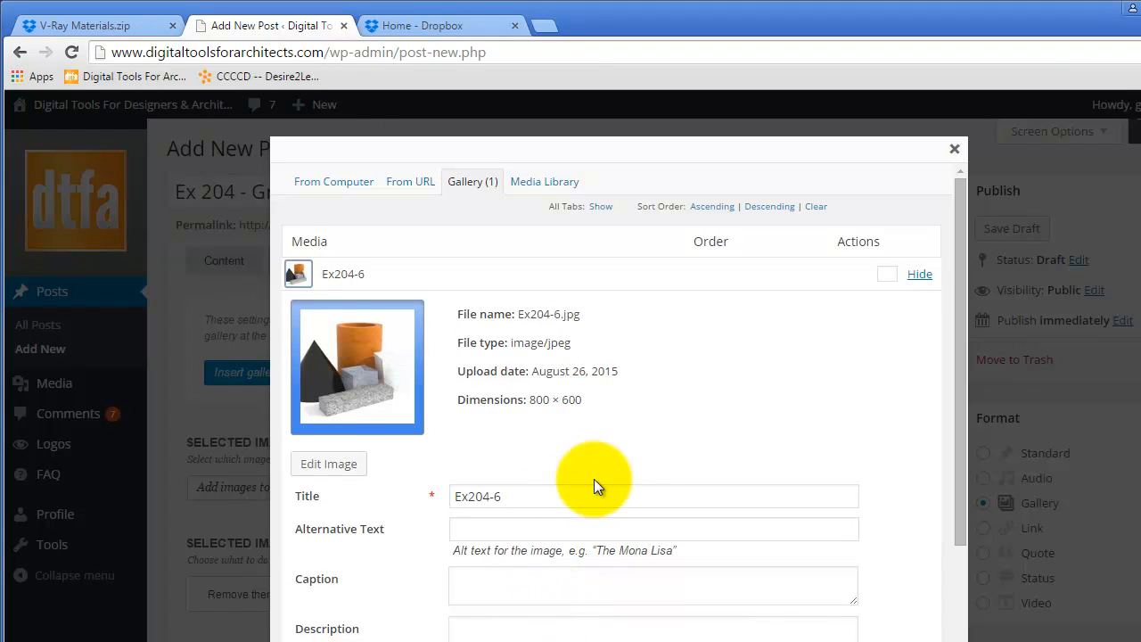
click(335, 183)
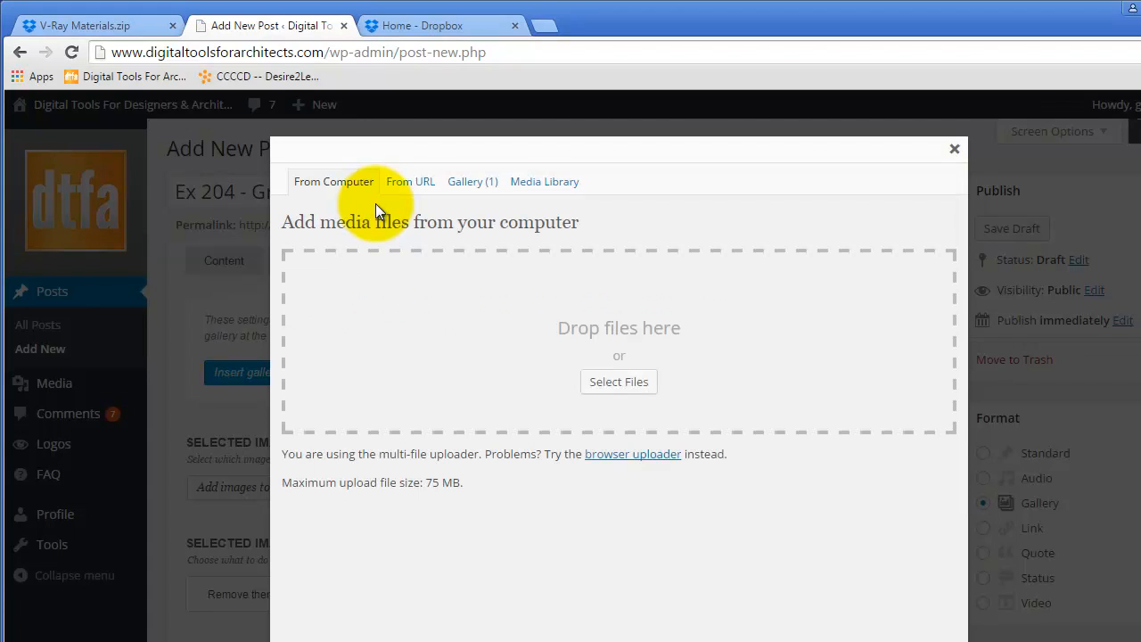
- Upload Ex204-1.jpg through Ex204-6.jpg in one multi-selection and save the gallery images
click(621, 384)
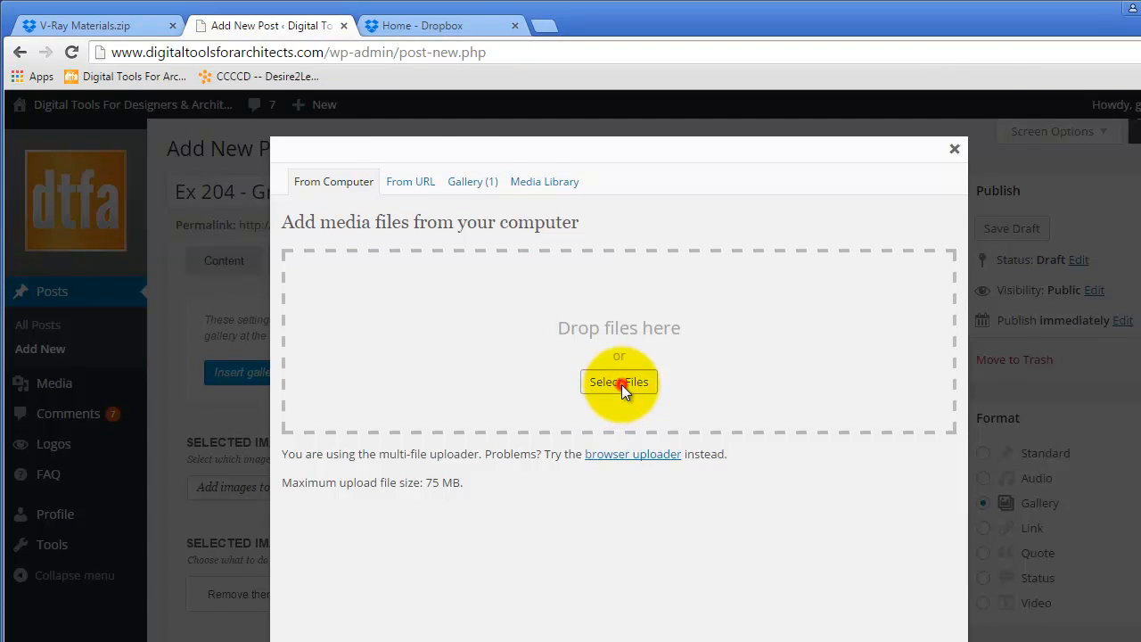
click(209, 122)
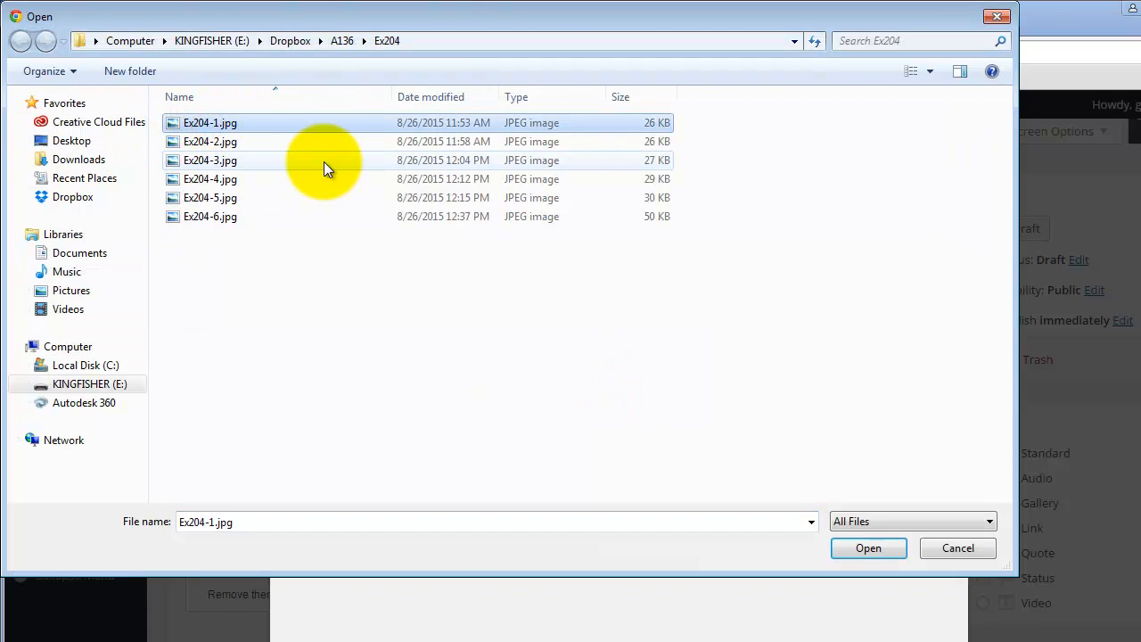
shift+click(207, 216)
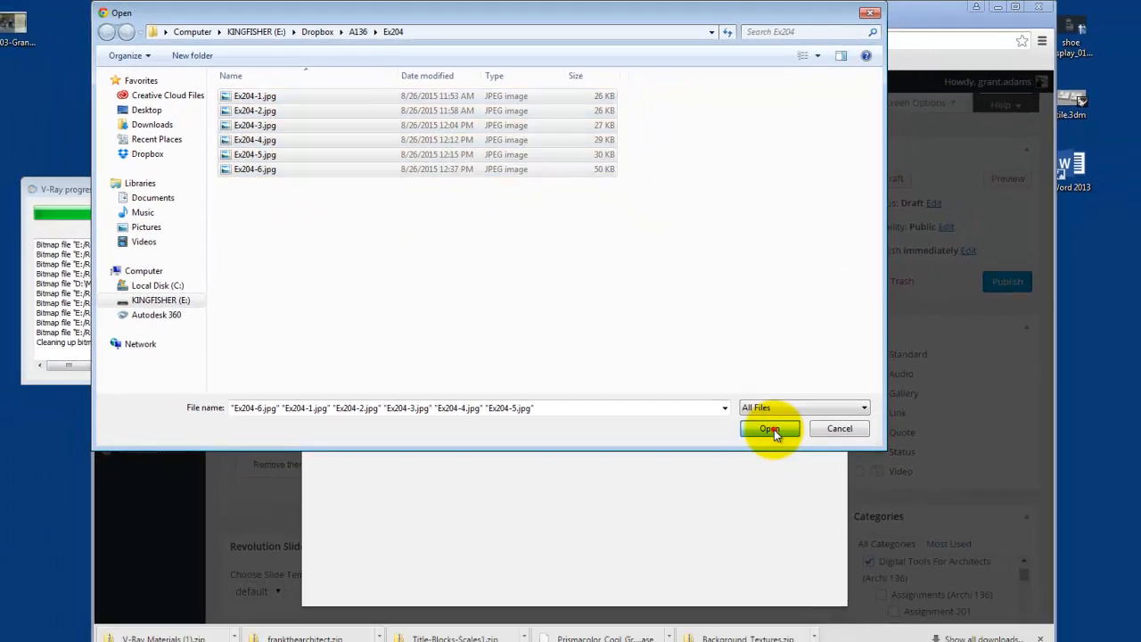
click(846, 520)
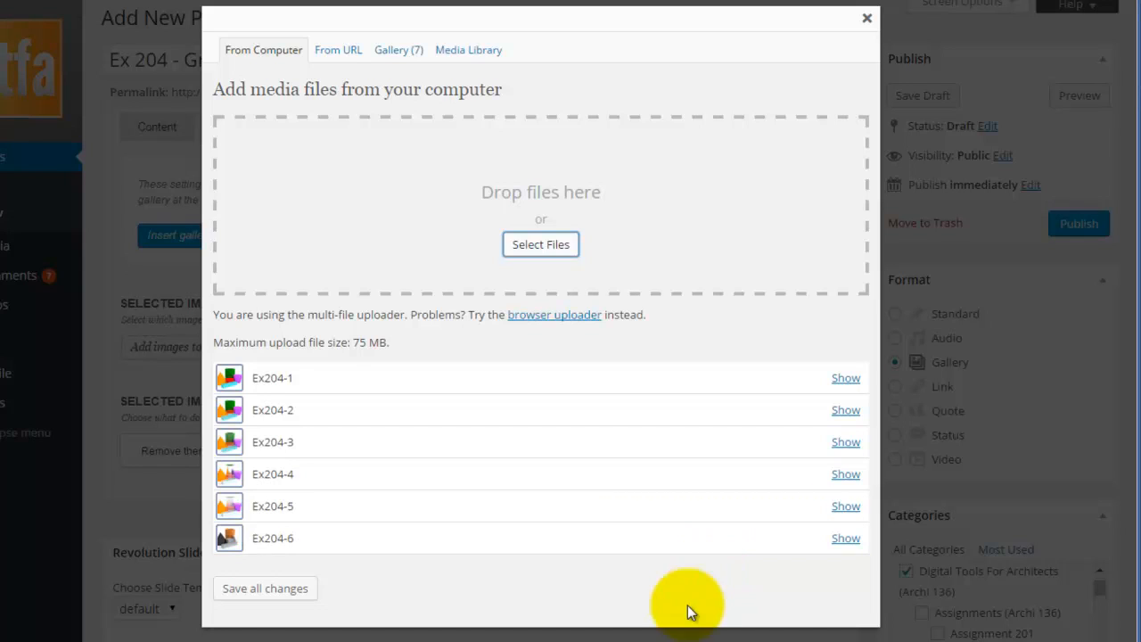
click(285, 590)
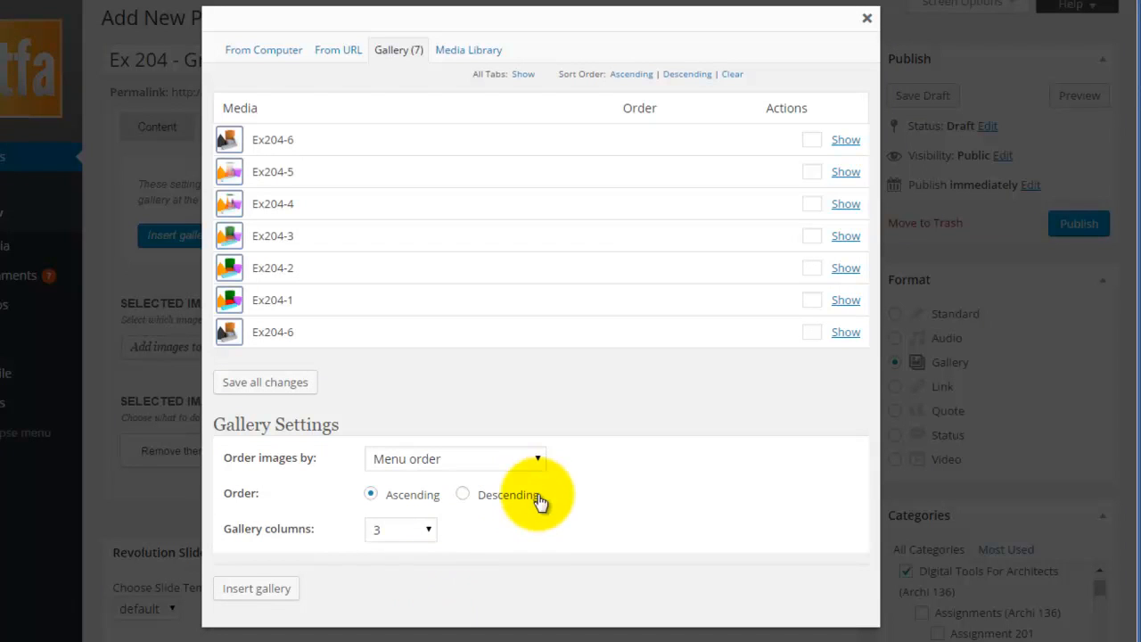
- Insert the seven-image gallery into the Ex 204 post and publish it
click(259, 589)
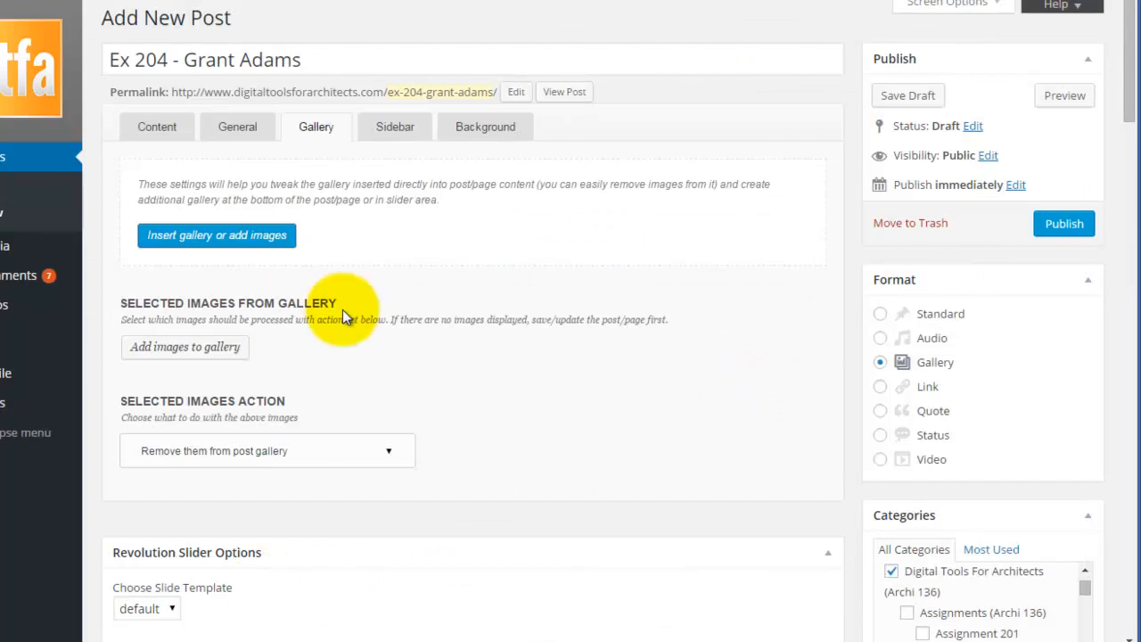
click(1062, 228)
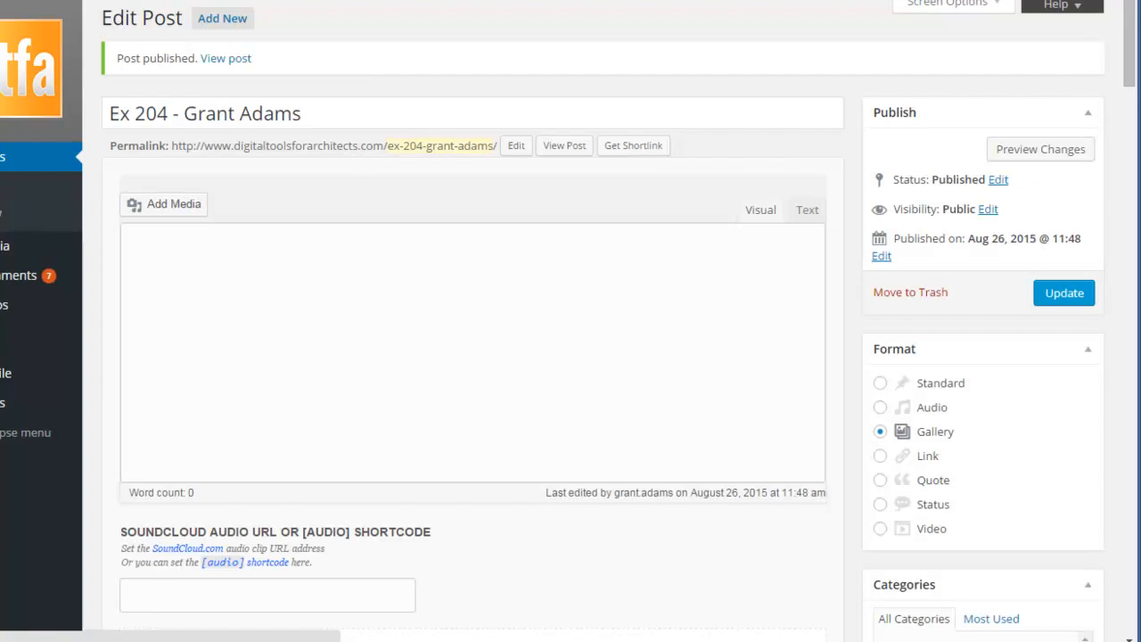
- Open the live Ex 204 post and advance the slideshow through all six renders
click(232, 60)
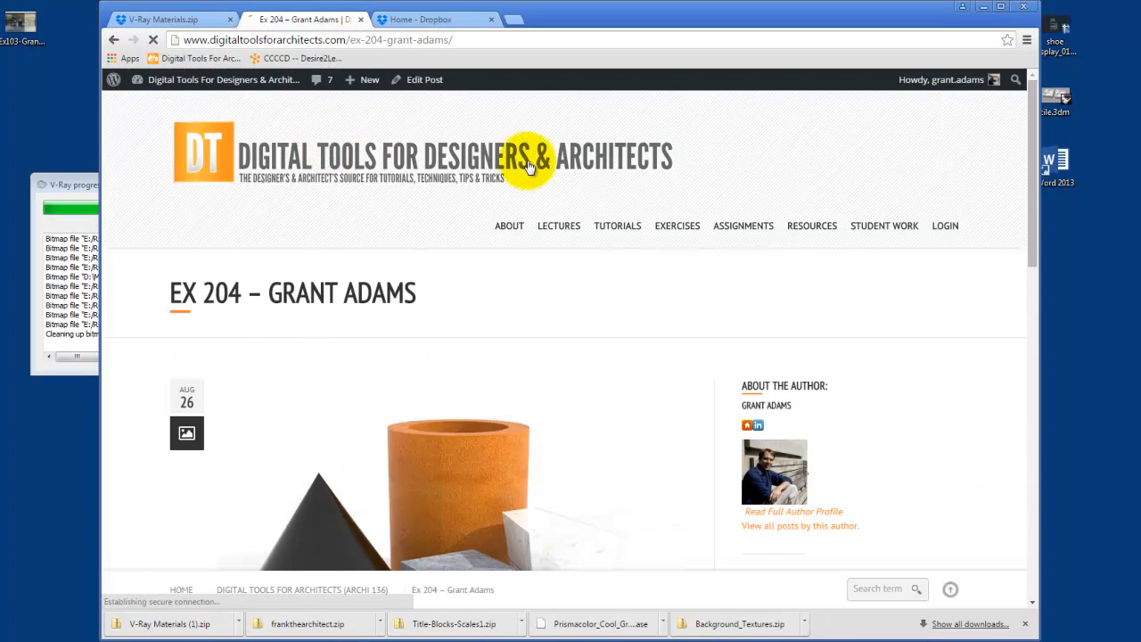
scroll(981, 370, down, 3)
scroll(971, 369, down, 2)
scroll(981, 372, up, 2)
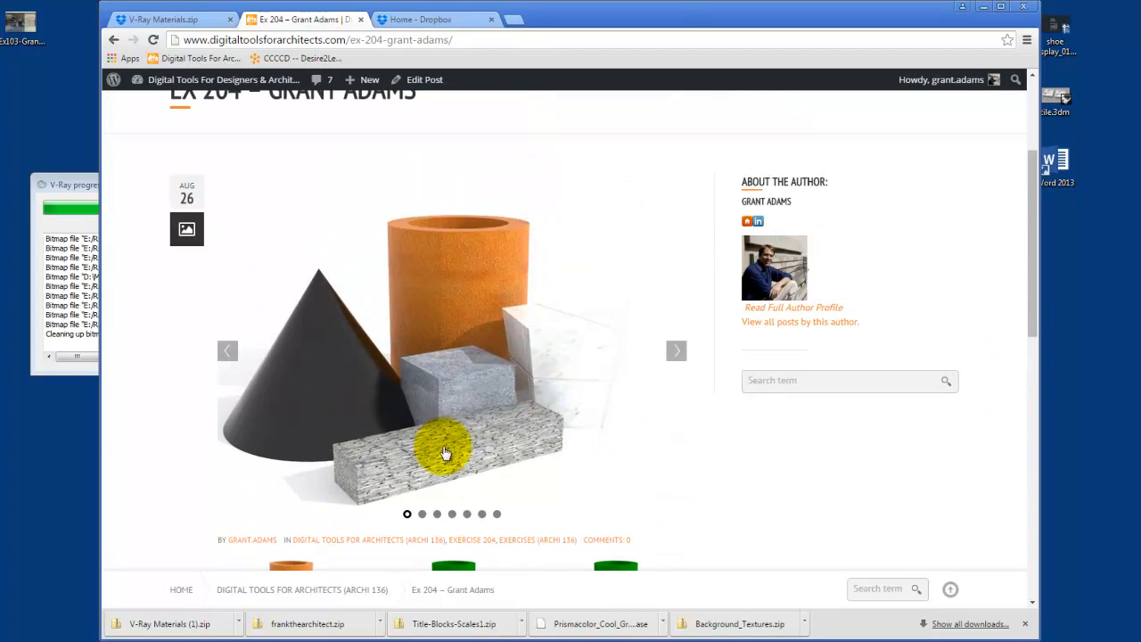
click(676, 352)
click(676, 353)
click(676, 353)
click(676, 353)
click(676, 353)
click(676, 354)
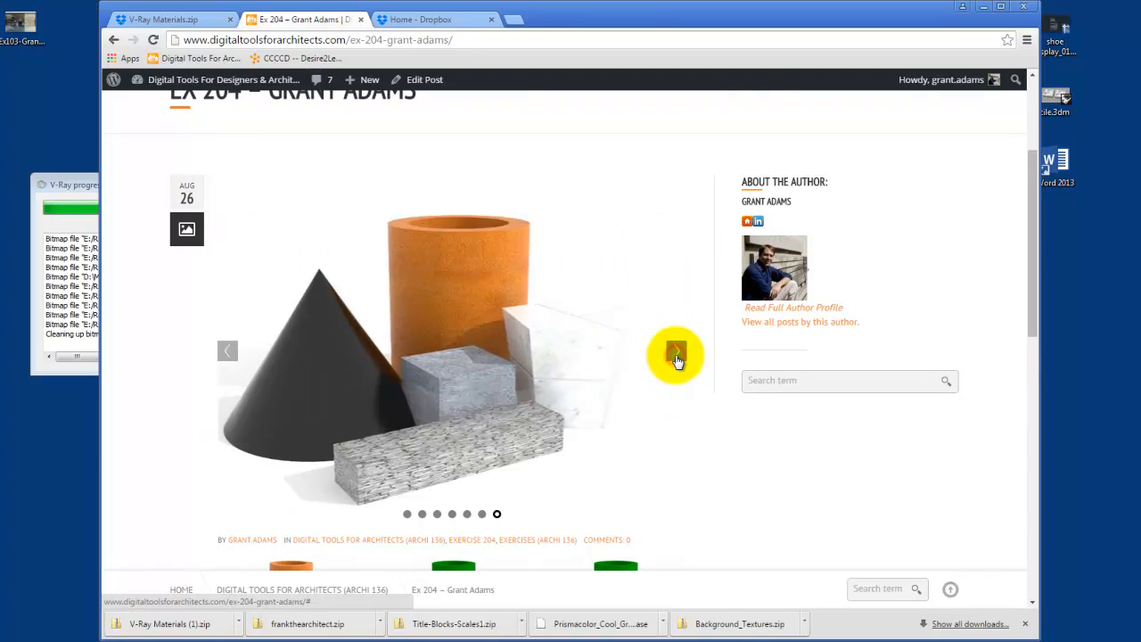
- Scroll down the published post to review its thumbnail gallery
scroll(675, 356, down, 5)
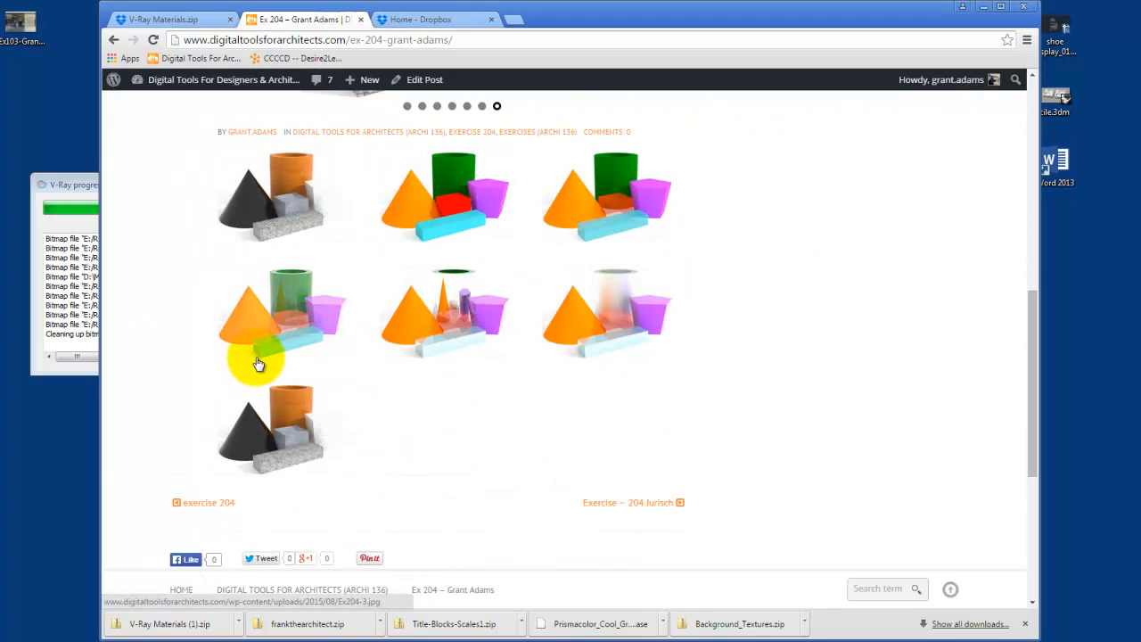
scroll(341, 306, up, 5)
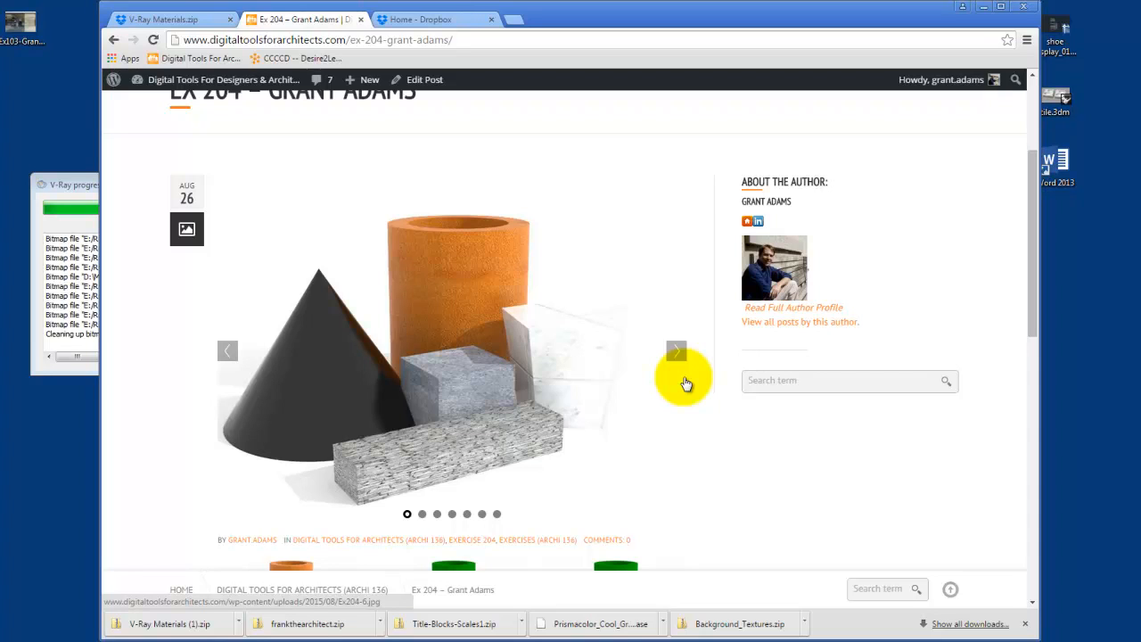
scroll(687, 385, up, 3)
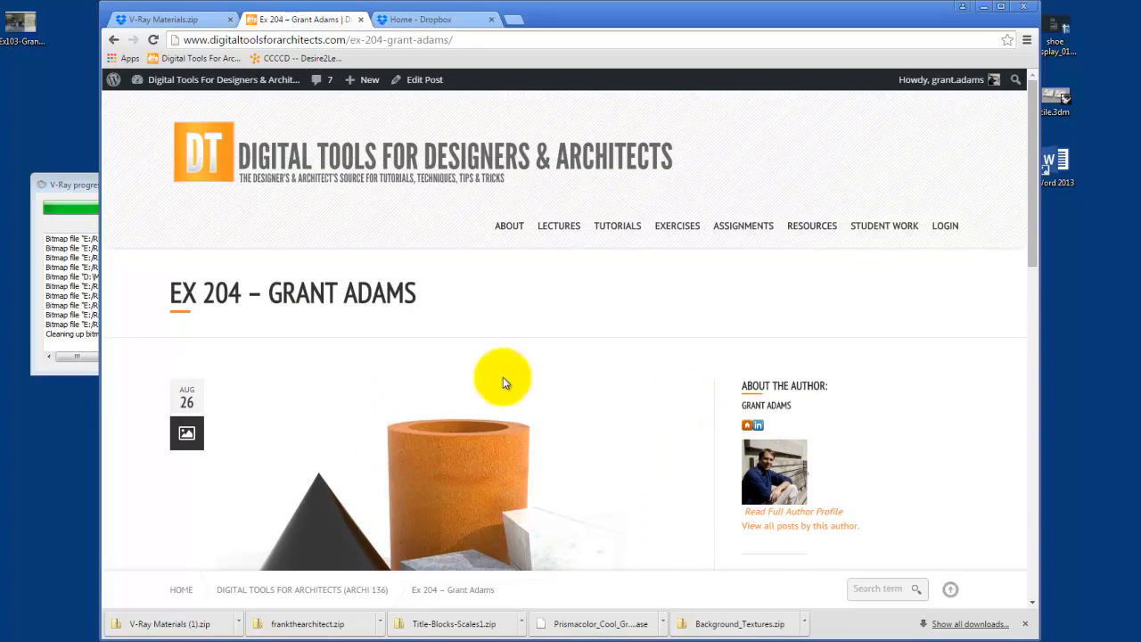
scroll(588, 401, down, 2)
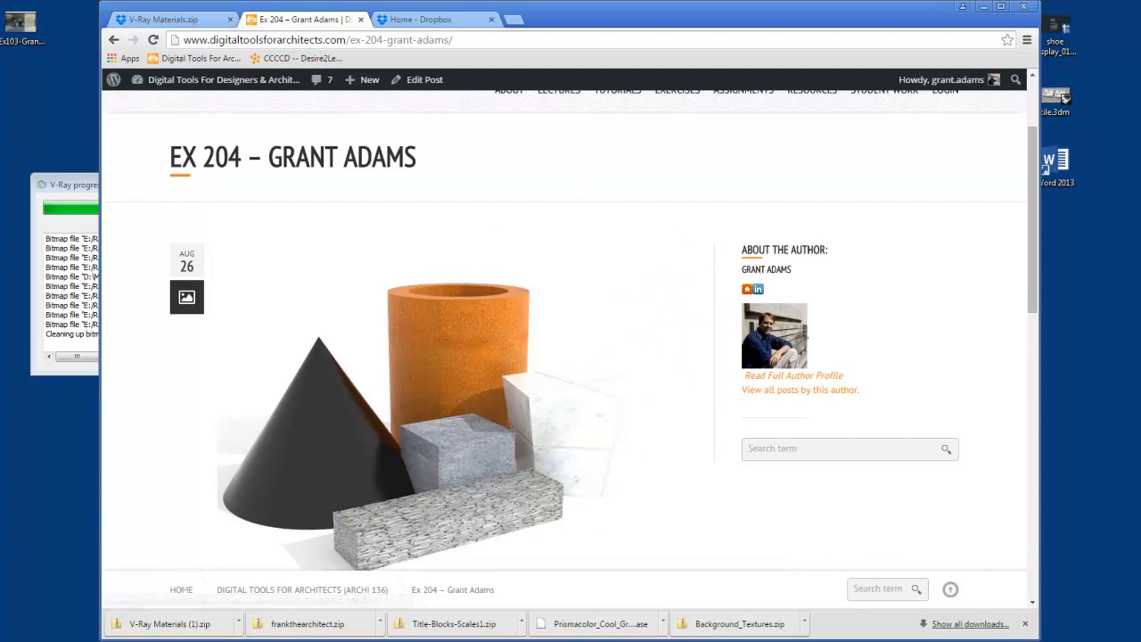
key(F10)
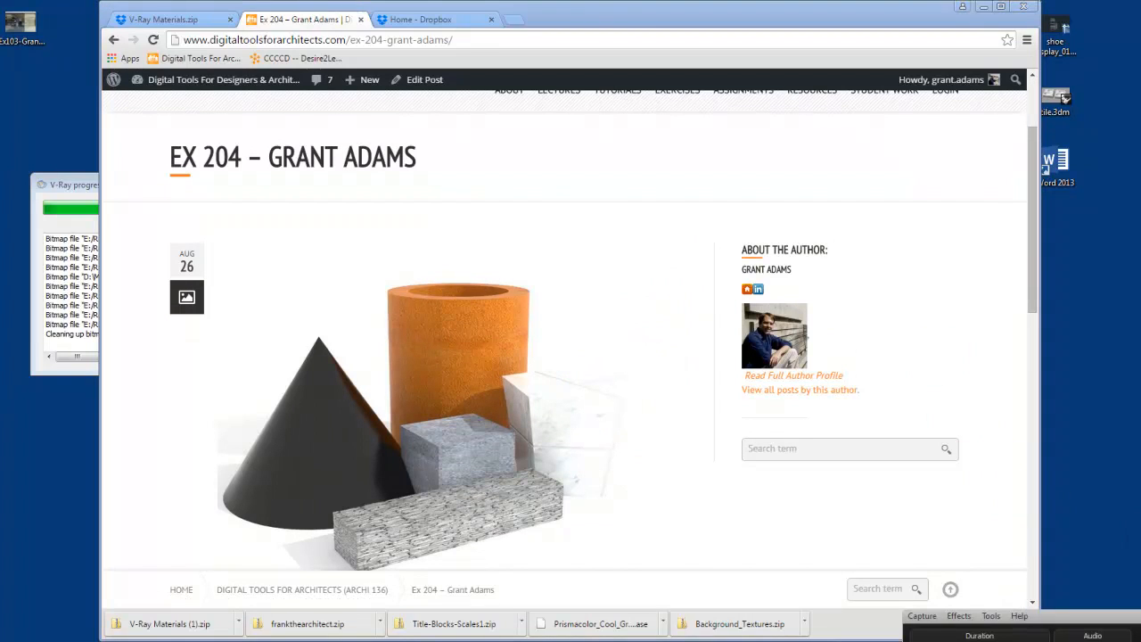